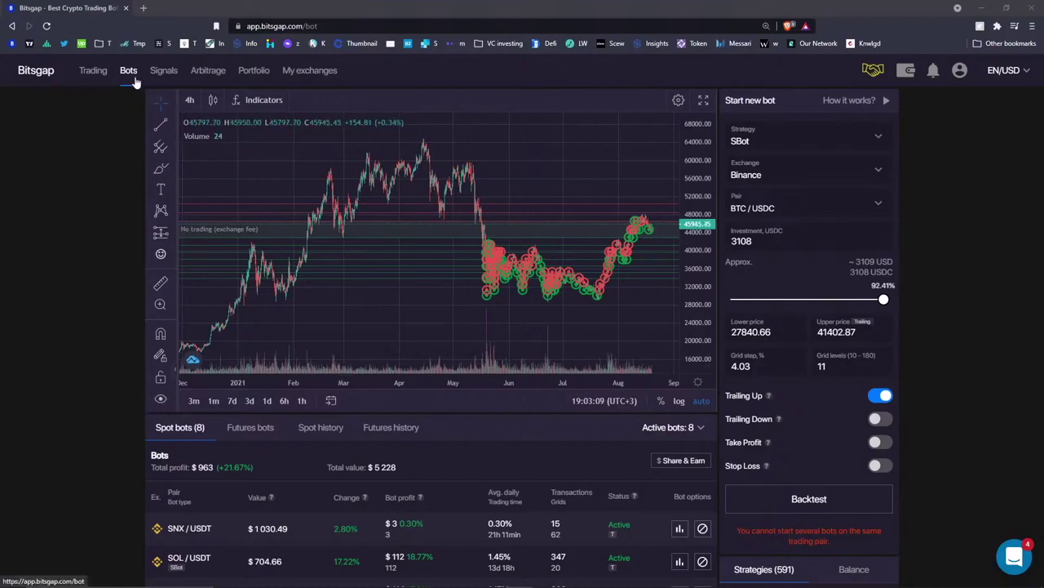
- Scroll down to show all eight active spot bots, totalling $963 profit and $5,228 value
{"action": "scroll", "coordinate": [506, 430], "scroll_direction": "down", "scroll_amount": 2}
{"action": "scroll", "coordinate": [506, 430], "scroll_direction": "down", "scroll_amount": 1}
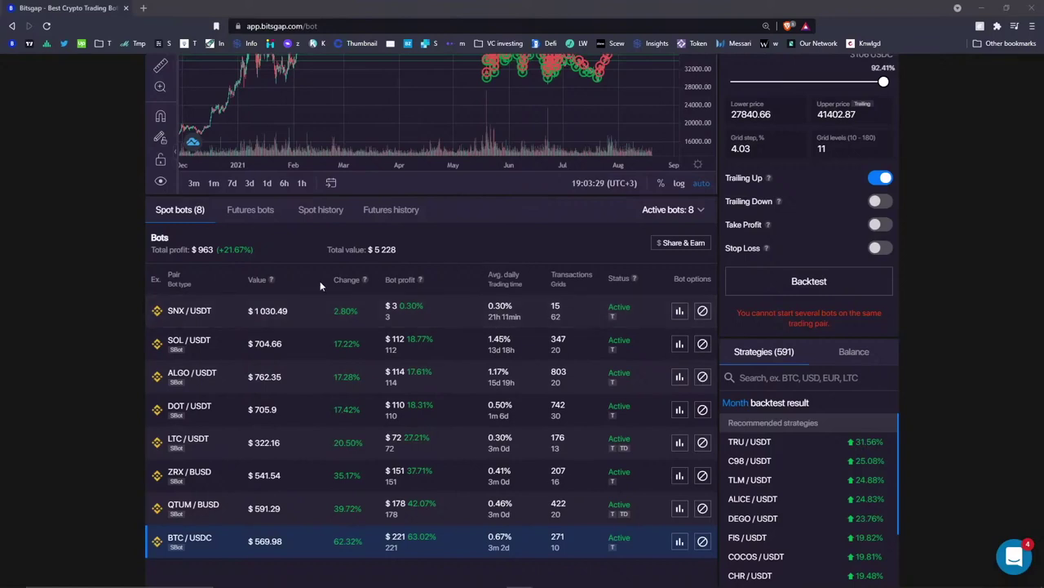
- Load the SOL/USDT bot's chart, scroll through it, and bring up its profit details
{"action": "left_click", "coordinate": [220, 349]}
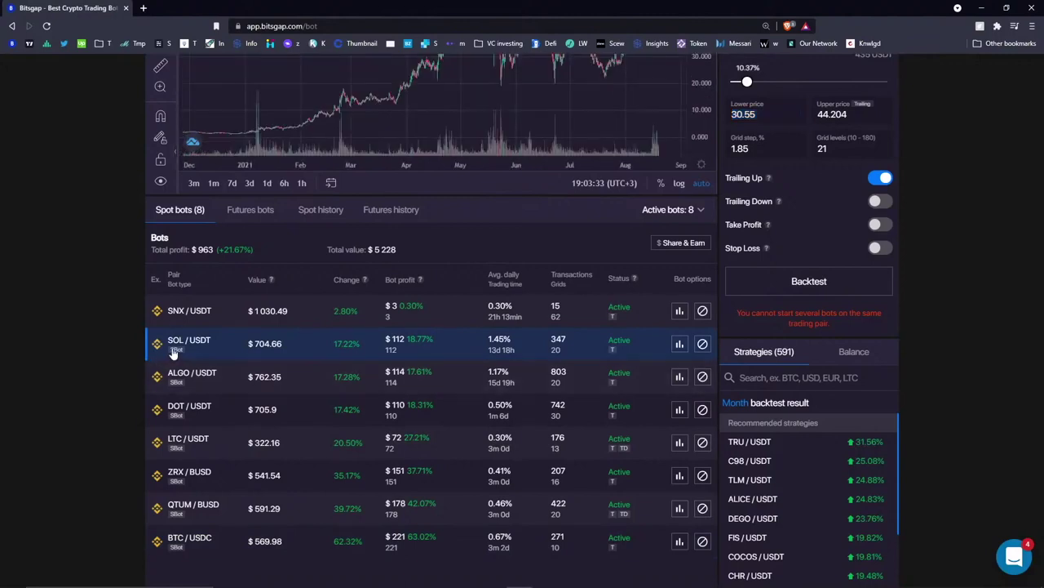
{"action": "scroll", "coordinate": [234, 361], "scroll_direction": "up", "scroll_amount": 2}
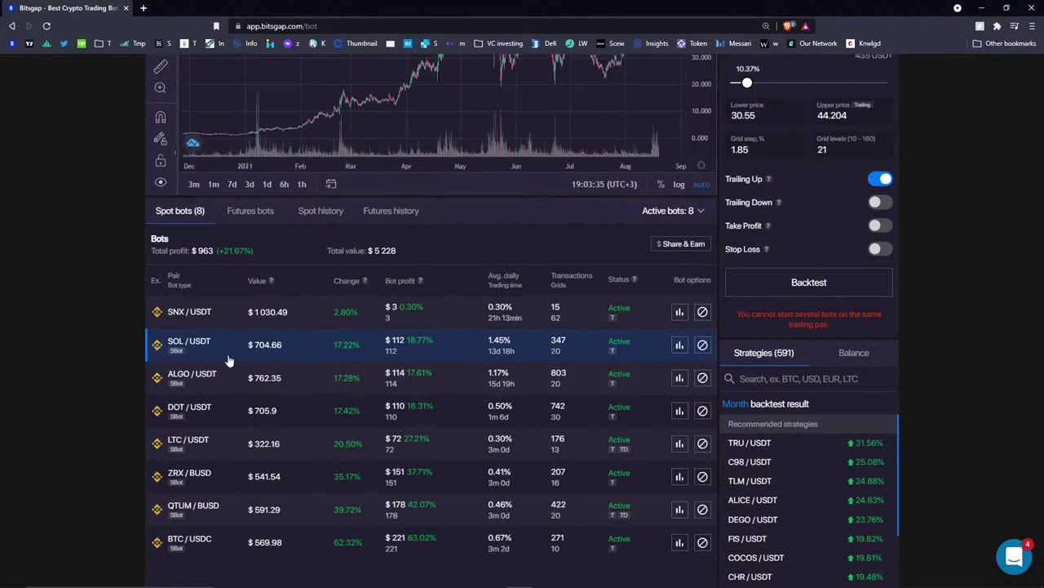
{"action": "scroll", "coordinate": [534, 226], "scroll_direction": "up", "scroll_amount": 3}
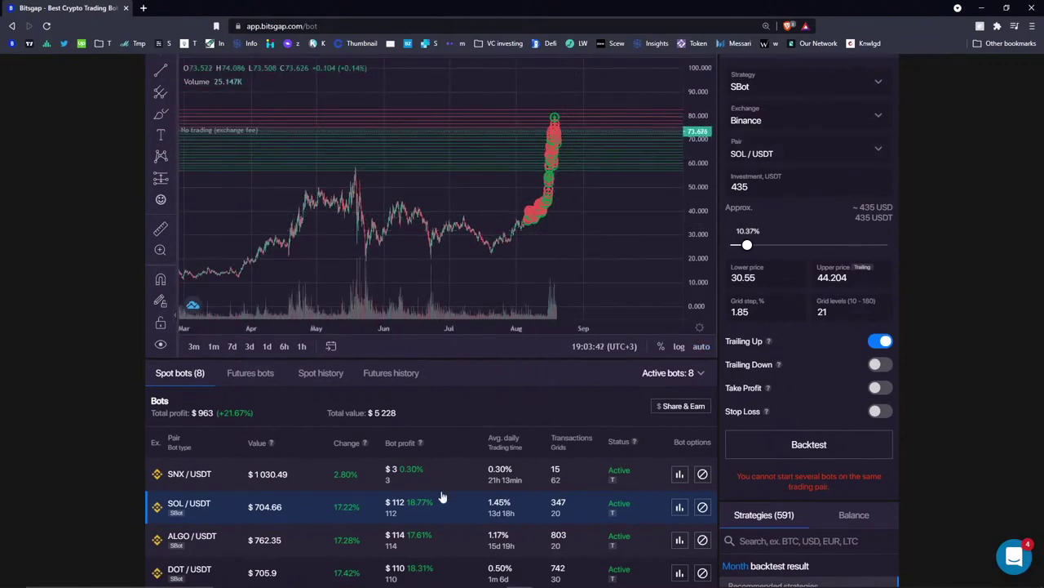
{"action": "scroll", "coordinate": [443, 494], "scroll_direction": "down", "scroll_amount": 1}
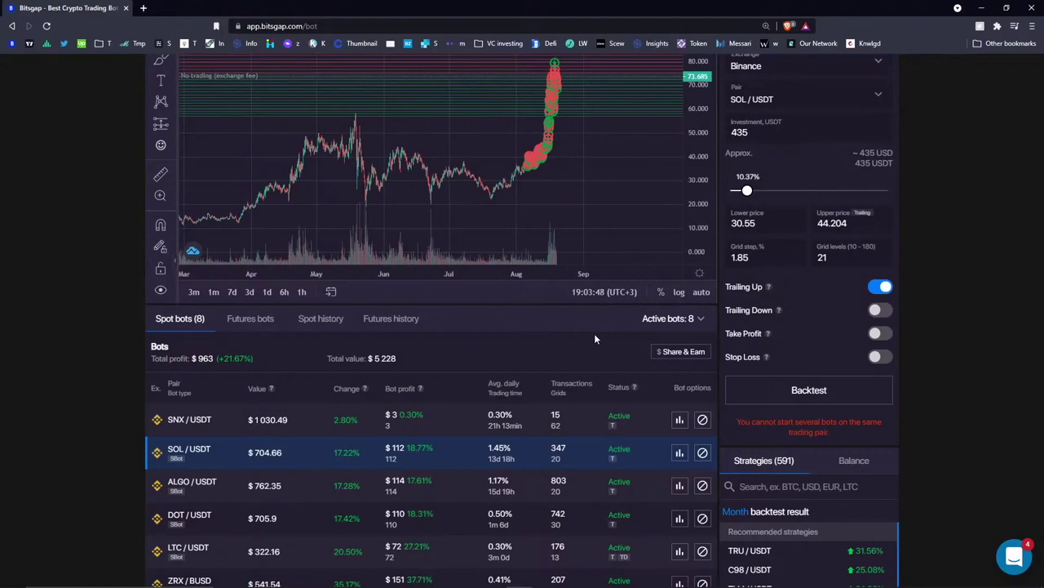
{"action": "left_click", "coordinate": [678, 454]}
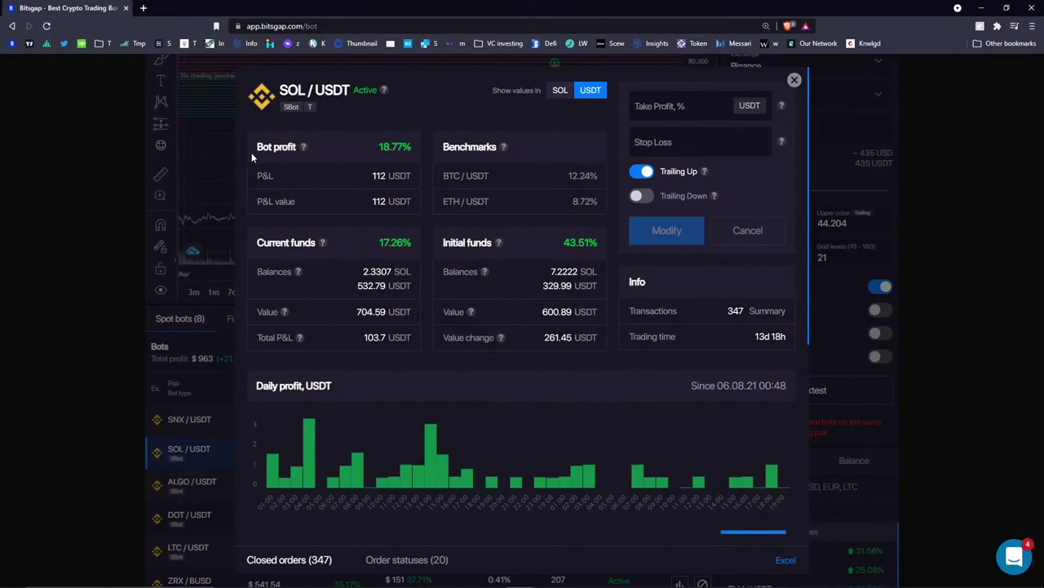
- Highlight the Bot profit heading and USDT in the SOL/USDT pair title
{"action": "left_click_drag", "start_coordinate": [257, 147], "coordinate": [295, 147]}
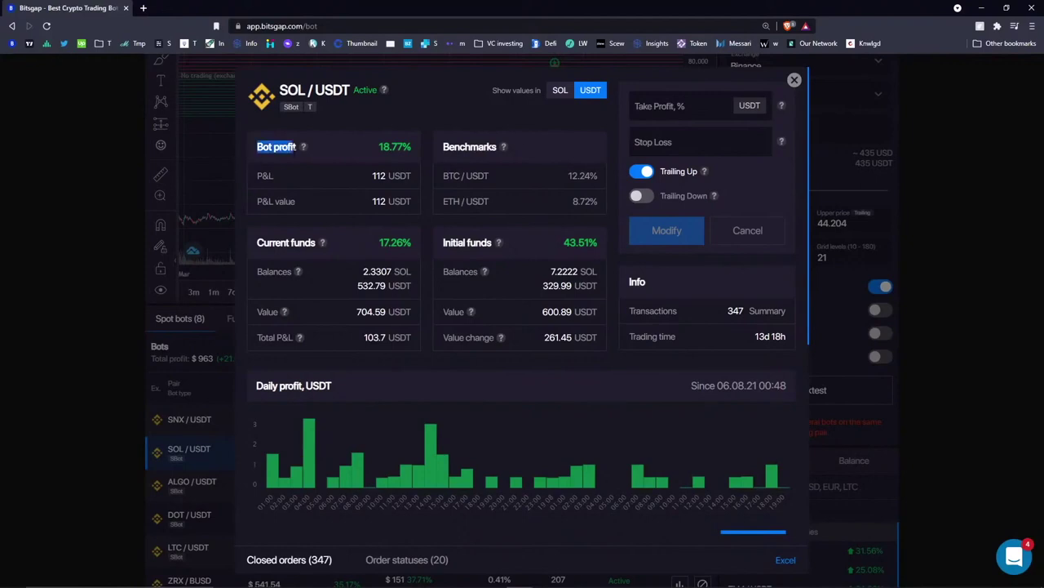
{"action": "left_click", "coordinate": [354, 147]}
{"action": "double_click", "coordinate": [333, 89]}
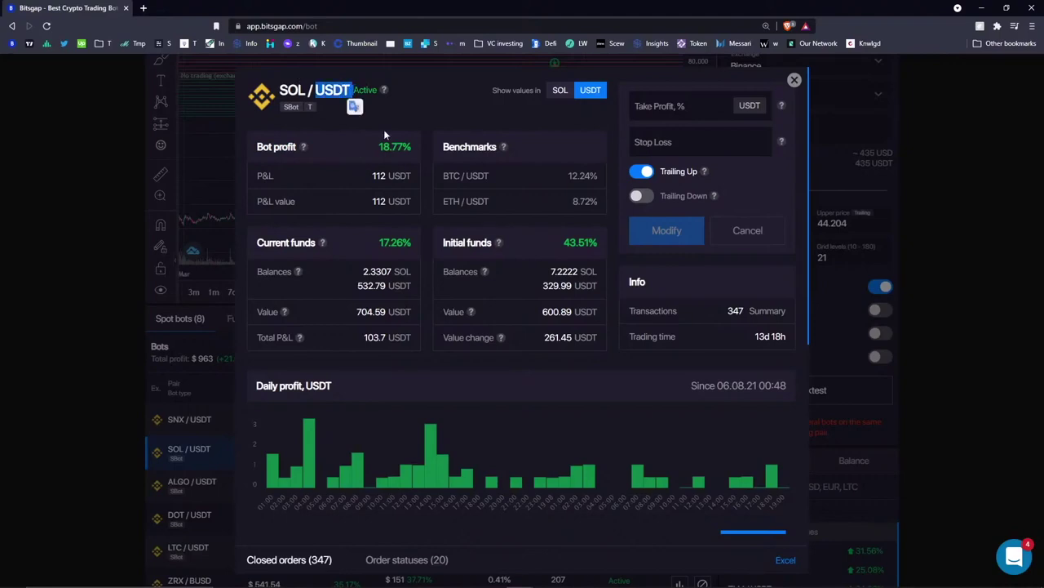
{"action": "left_click", "coordinate": [342, 149]}
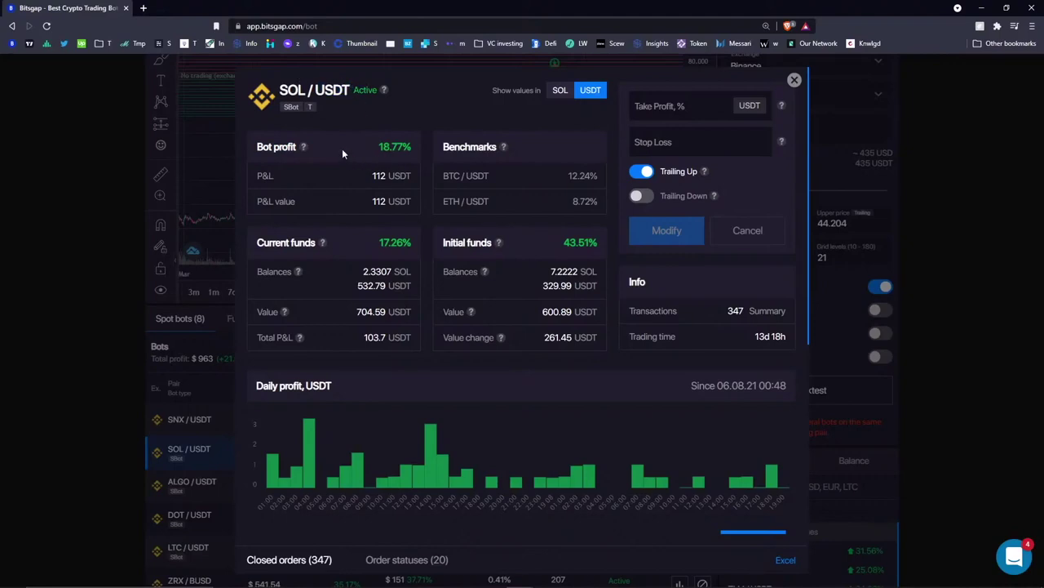
- Show the bot's values in SOL, highlight the SOL P&L, then switch back to USDT
{"action": "left_click", "coordinate": [562, 94]}
{"action": "left_click_drag", "start_coordinate": [361, 200], "coordinate": [401, 201]}
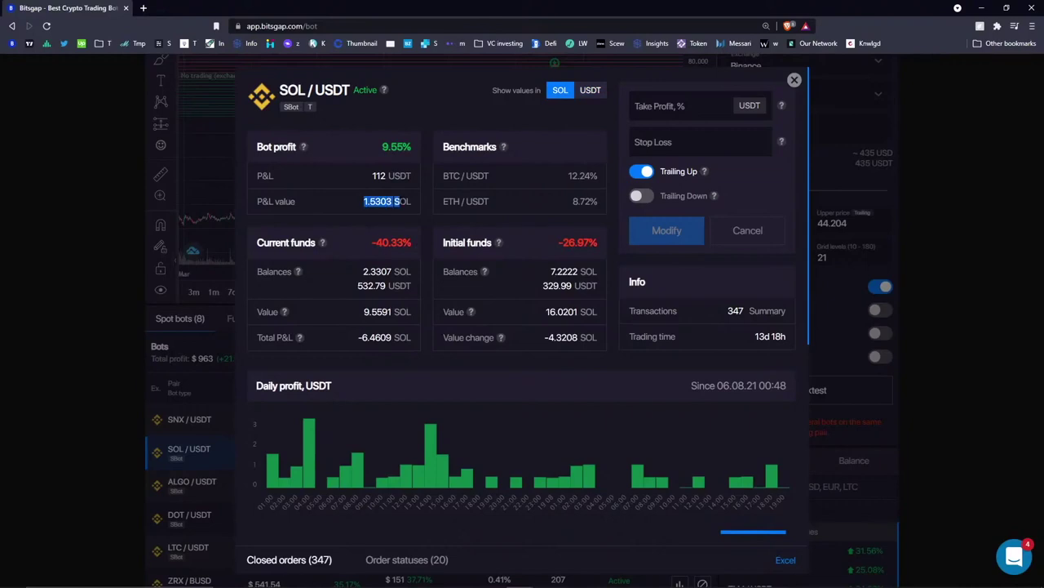
{"action": "left_click", "coordinate": [416, 93]}
{"action": "left_click", "coordinate": [590, 91]}
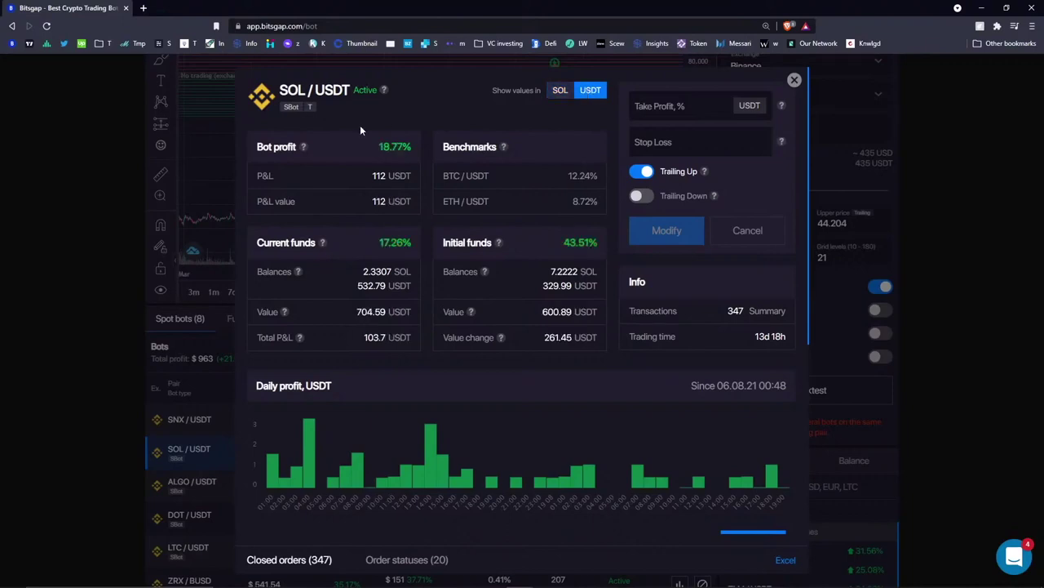
{"action": "left_click_drag", "start_coordinate": [387, 176], "coordinate": [373, 177]}
{"action": "left_click", "coordinate": [546, 134]}
{"action": "left_click_drag", "start_coordinate": [442, 244], "coordinate": [511, 244]}
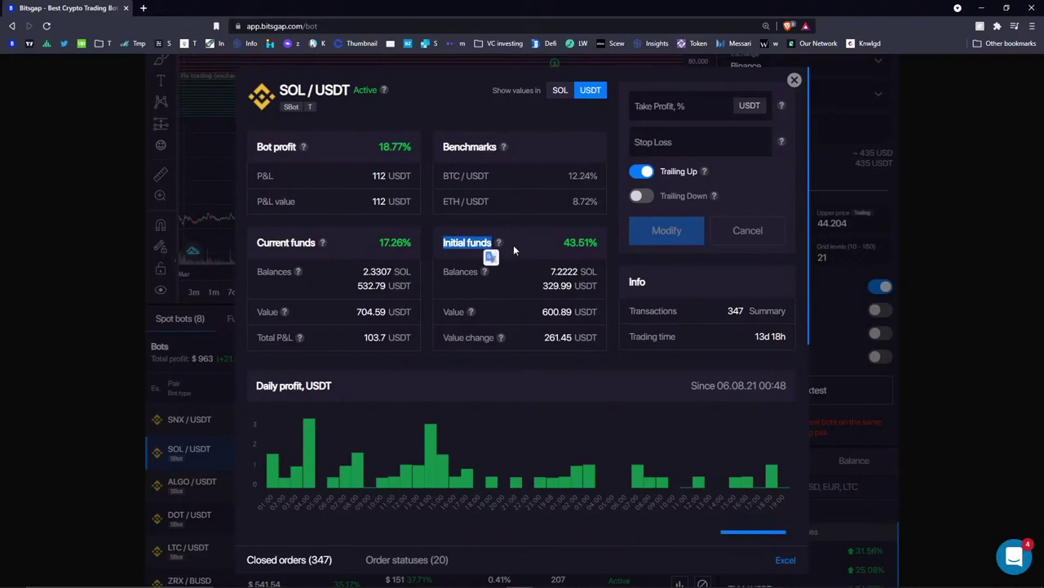
{"action": "left_click", "coordinate": [526, 240]}
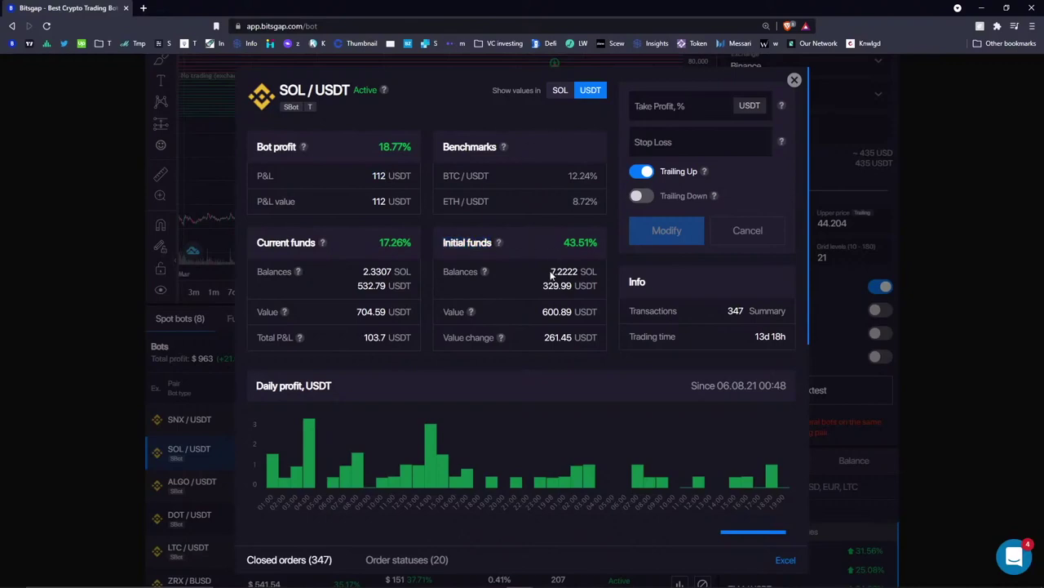
{"action": "left_click_drag", "start_coordinate": [551, 275], "coordinate": [598, 290]}
{"action": "left_click", "coordinate": [552, 275]}
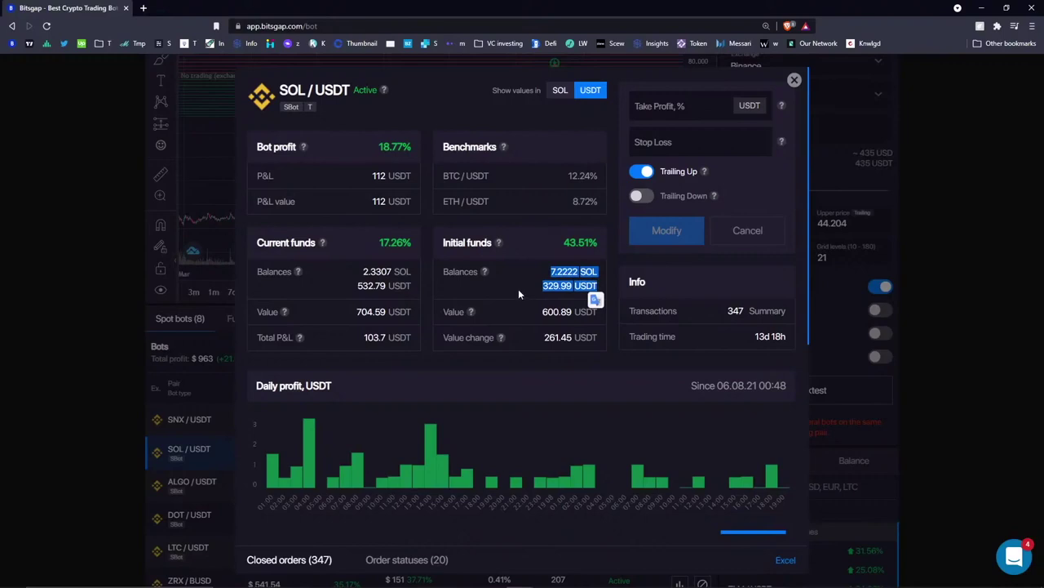
{"action": "left_click", "coordinate": [552, 275]}
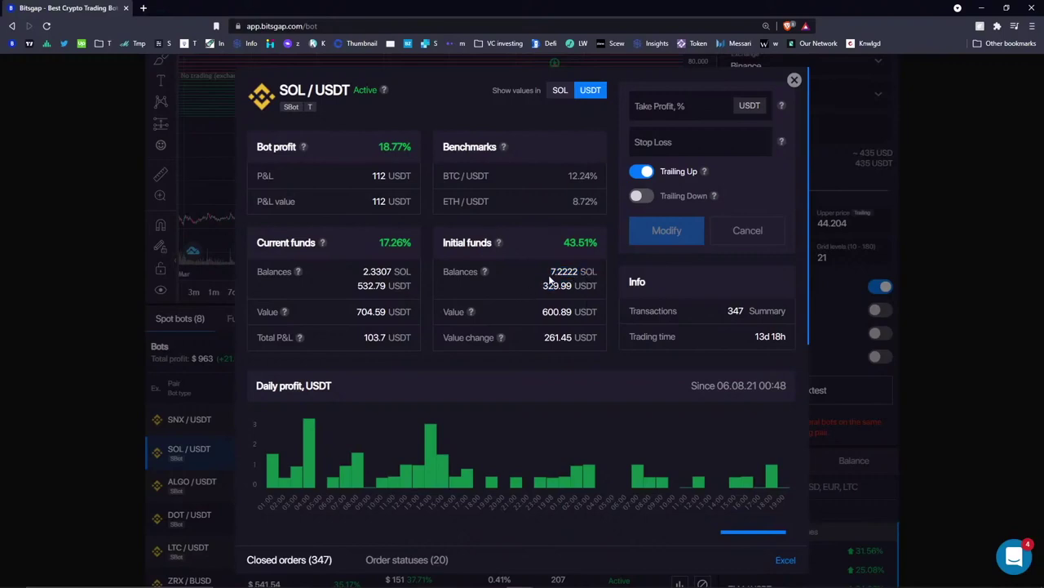
{"action": "left_click_drag", "start_coordinate": [551, 275], "coordinate": [573, 286]}
{"action": "left_click", "coordinate": [518, 281]}
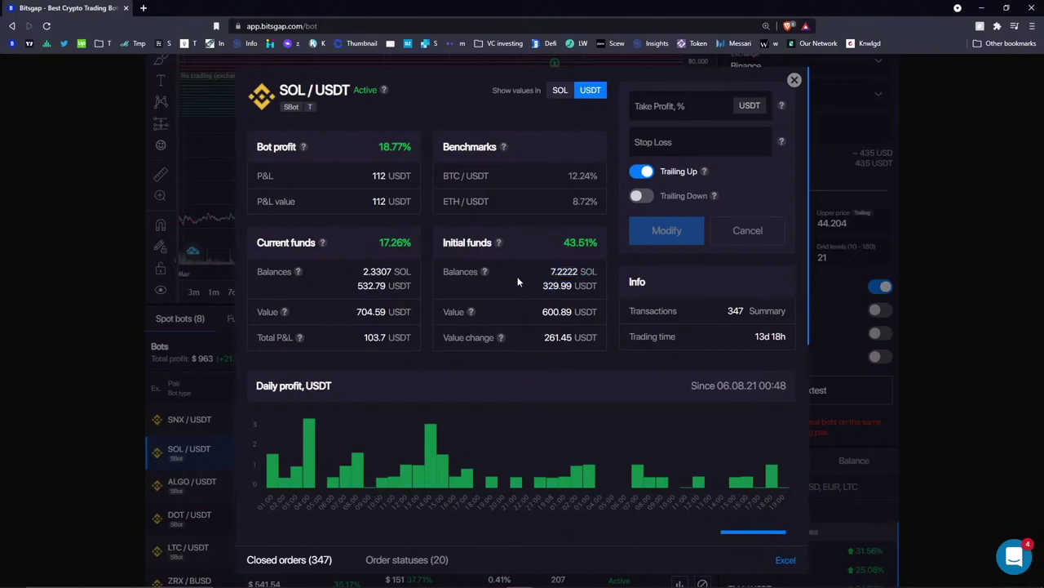
{"action": "left_click_drag", "start_coordinate": [545, 340], "coordinate": [573, 338]}
{"action": "left_click", "coordinate": [528, 317]}
{"action": "mouse_move", "coordinate": [501, 337]}
{"action": "left_click_drag", "start_coordinate": [375, 273], "coordinate": [392, 271]}
{"action": "double_click", "coordinate": [375, 272]}
{"action": "left_click", "coordinate": [353, 281]}
{"action": "left_click_drag", "start_coordinate": [550, 272], "coordinate": [578, 272]}
{"action": "left_click", "coordinate": [385, 269]}
{"action": "left_click_drag", "start_coordinate": [362, 272], "coordinate": [386, 287]}
{"action": "left_click", "coordinate": [305, 277]}
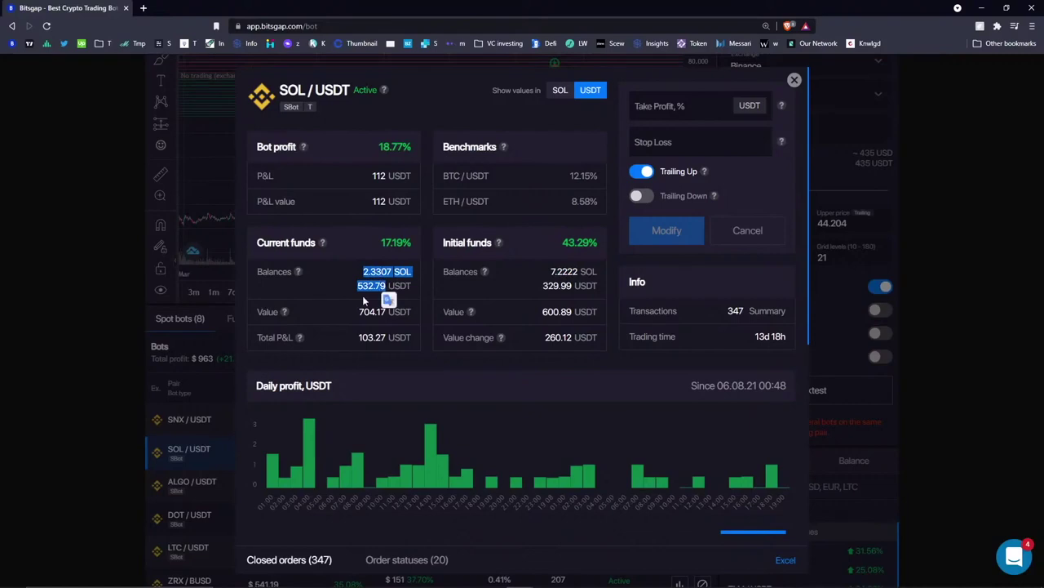
{"action": "left_click", "coordinate": [319, 294]}
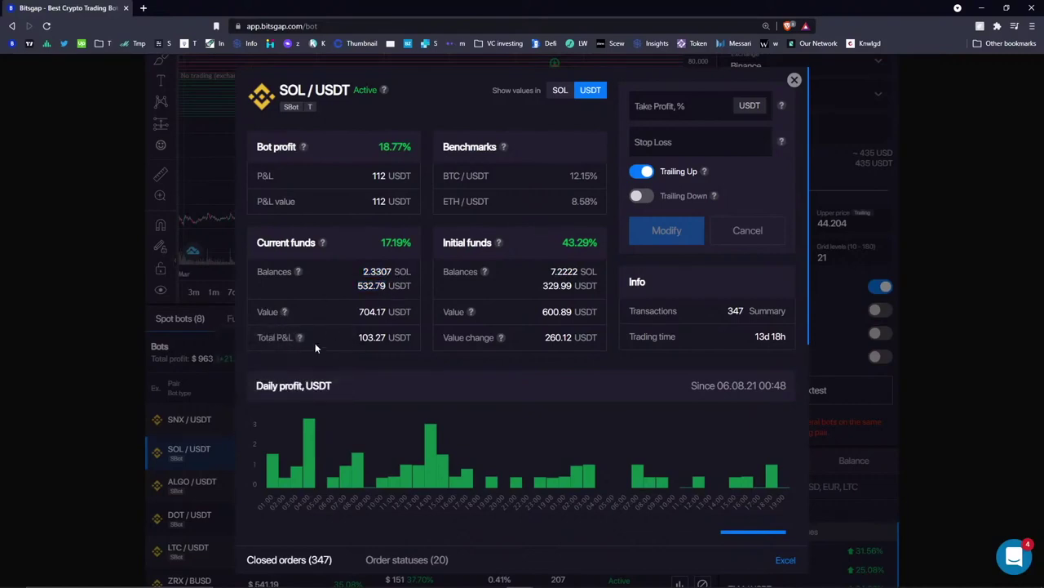
{"action": "double_click", "coordinate": [371, 337]}
{"action": "left_click", "coordinate": [338, 315]}
{"action": "mouse_move", "coordinate": [301, 340]}
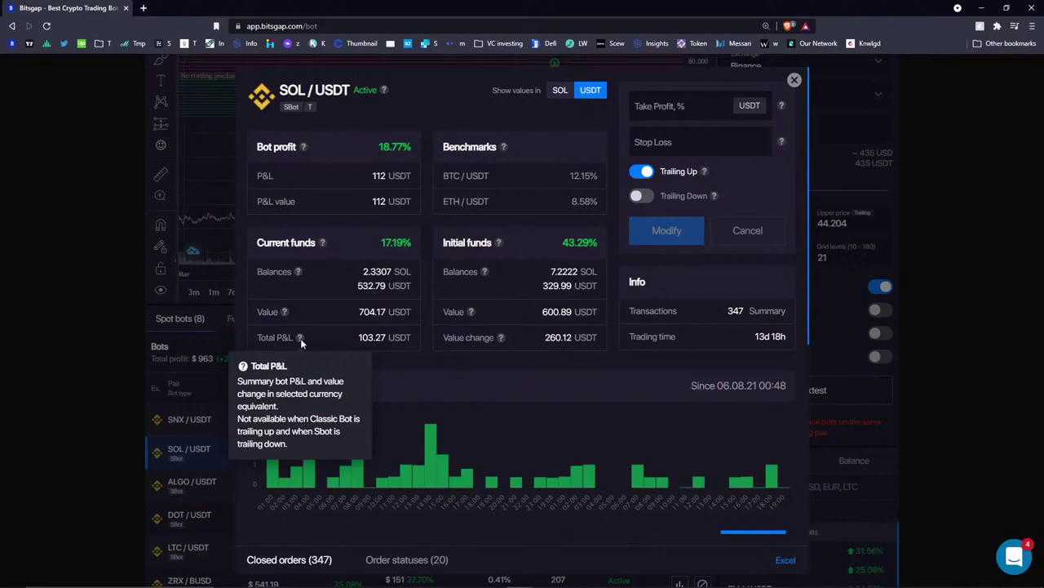
{"action": "double_click", "coordinate": [377, 271]}
{"action": "left_click", "coordinate": [361, 277]}
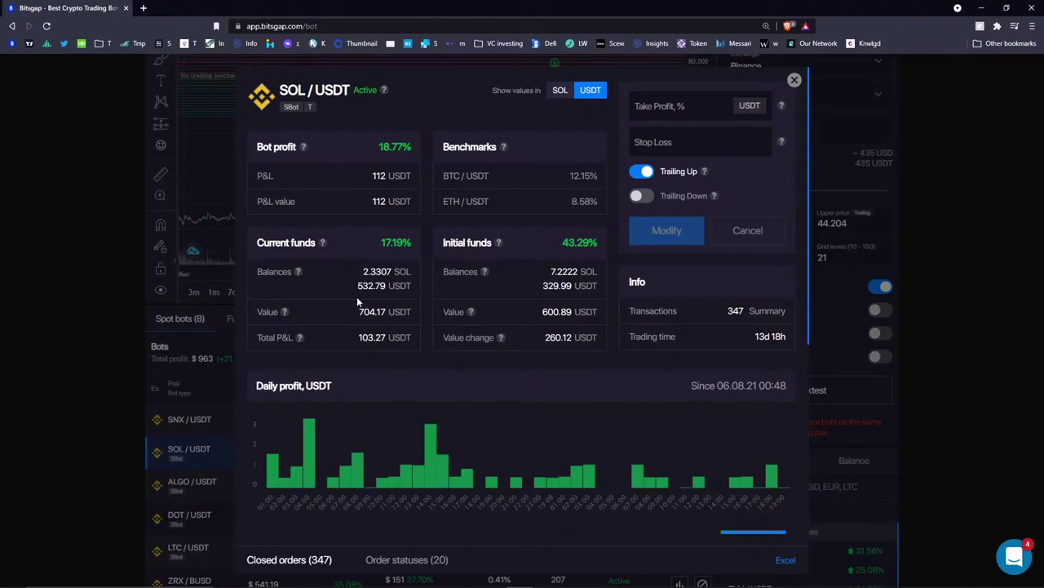
{"action": "mouse_move", "coordinate": [286, 312]}
{"action": "left_click_drag", "start_coordinate": [574, 271], "coordinate": [578, 271]}
{"action": "left_click_drag", "start_coordinate": [443, 338], "coordinate": [575, 337]}
{"action": "left_click", "coordinate": [326, 325]}
{"action": "left_click_drag", "start_coordinate": [355, 339], "coordinate": [393, 338]}
- Close the SOL/USDT bot details and open the ALGO/USDT bot's profit details
{"action": "left_click", "coordinate": [345, 339]}
{"action": "left_click", "coordinate": [794, 80]}
{"action": "scroll", "coordinate": [555, 367], "scroll_direction": "down", "scroll_amount": 1}
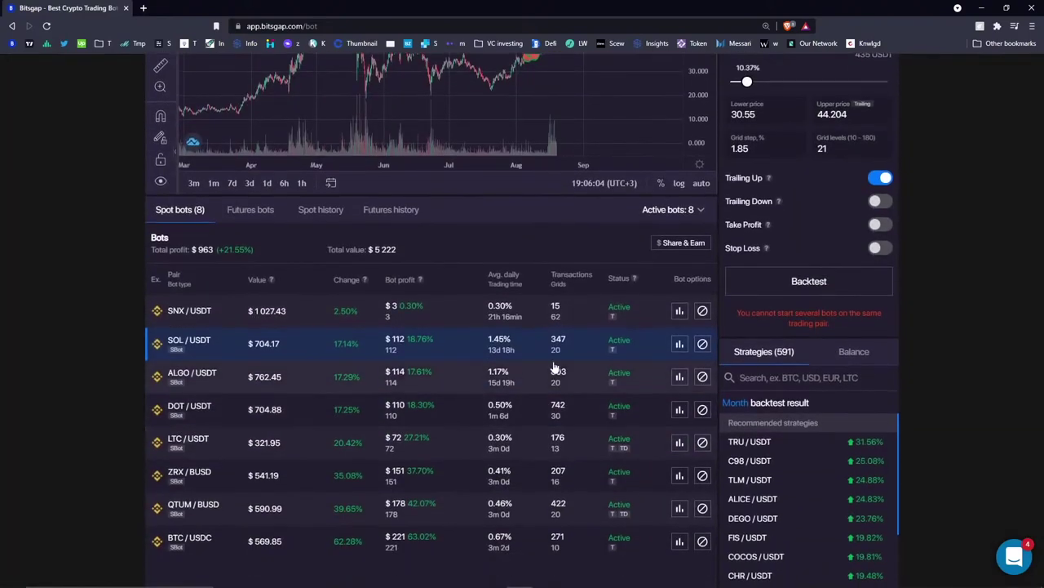
{"action": "left_click", "coordinate": [678, 374]}
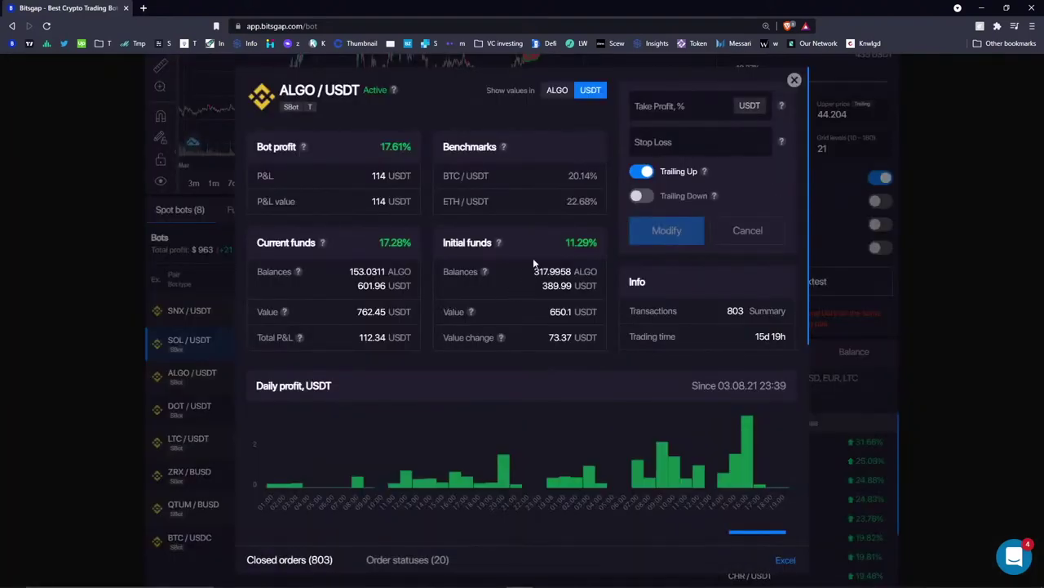
- Highlight the ALGO/USDT bot's 112.34 Total P&L, initial funds, and current ALGO and USDT balances
{"action": "left_click_drag", "start_coordinate": [355, 339], "coordinate": [386, 338]}
{"action": "left_click", "coordinate": [394, 345]}
{"action": "left_click", "coordinate": [526, 337]}
{"action": "left_click_drag", "start_coordinate": [445, 243], "coordinate": [492, 249]}
{"action": "left_click", "coordinate": [540, 244]}
{"action": "left_click_drag", "start_coordinate": [535, 275], "coordinate": [536, 287]}
{"action": "left_click", "coordinate": [535, 287]}
{"action": "left_click_drag", "start_coordinate": [348, 273], "coordinate": [387, 286]}
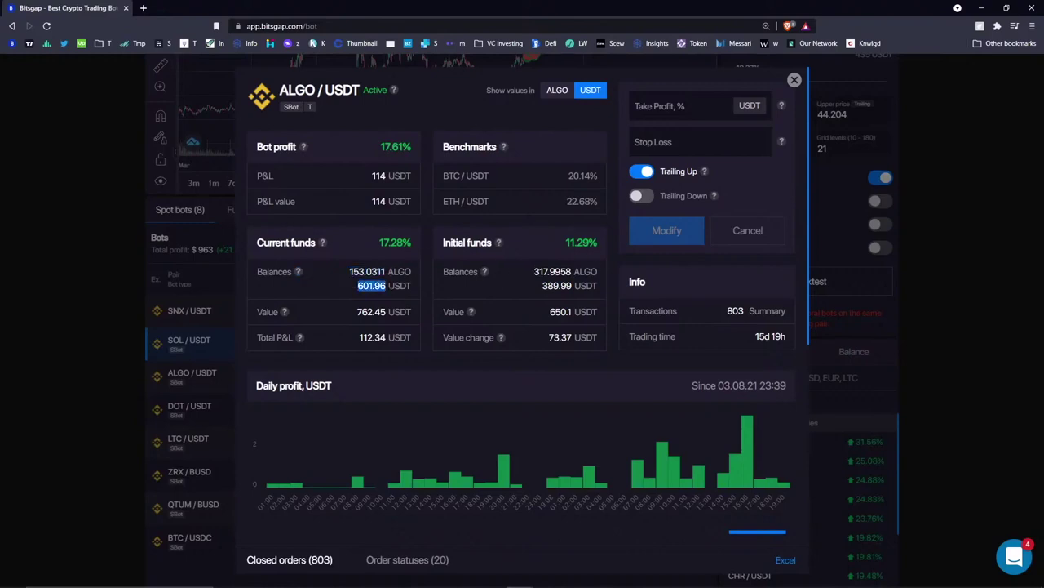
{"action": "left_click", "coordinate": [342, 282]}
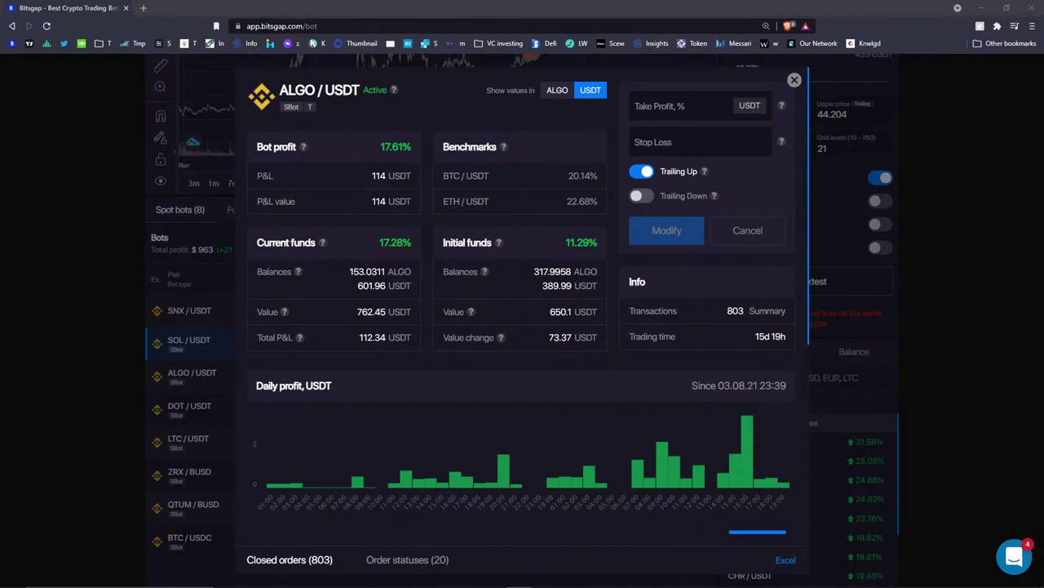
- Highlight the 112.34 Total P&L, 73.37 value change and initial balances, then close the details
{"action": "left_click", "coordinate": [359, 338]}
{"action": "double_click", "coordinate": [360, 338]}
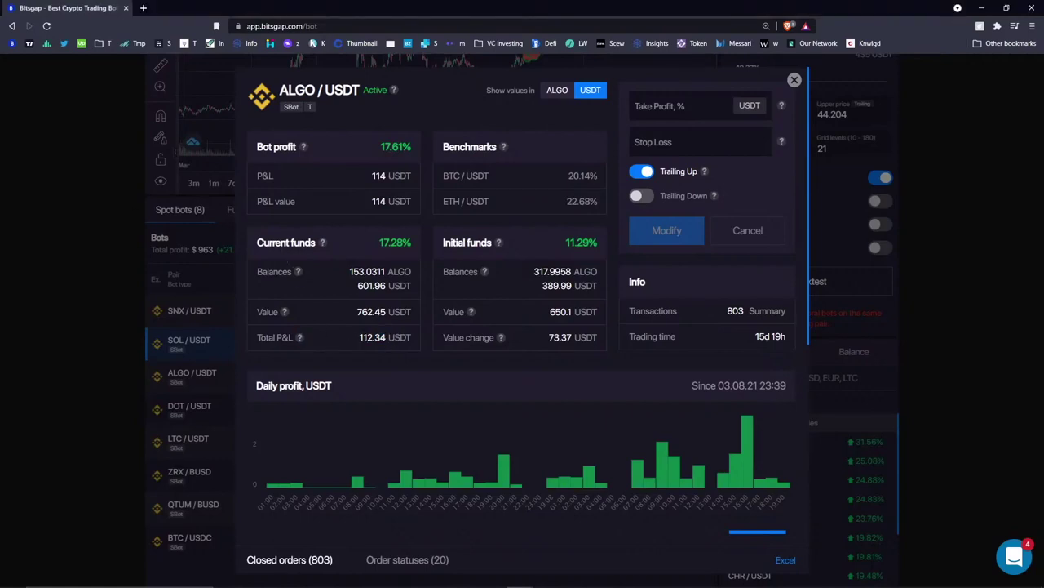
{"action": "mouse_move", "coordinate": [299, 338]}
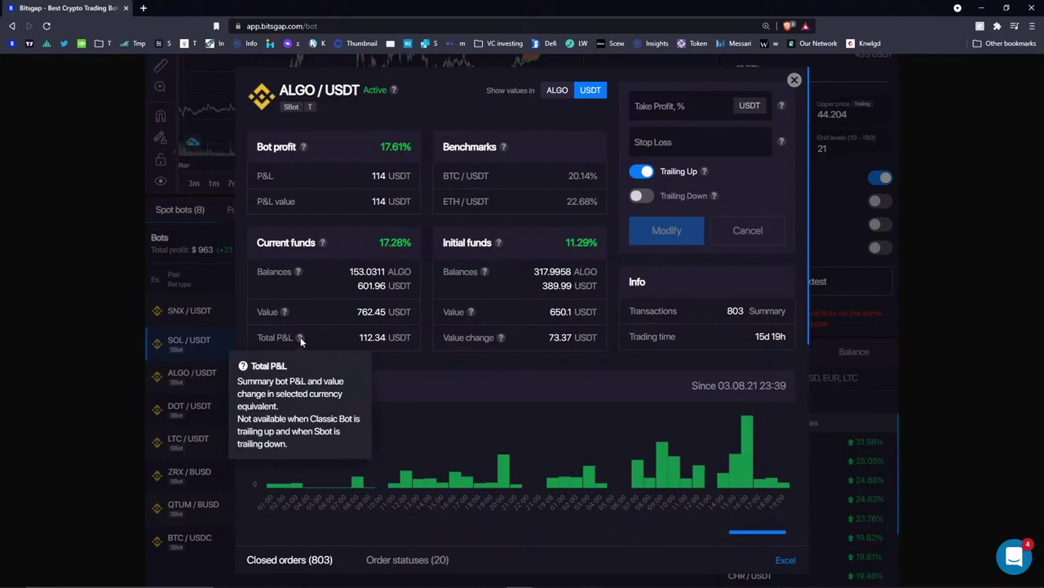
{"action": "left_click_drag", "start_coordinate": [360, 338], "coordinate": [386, 338]}
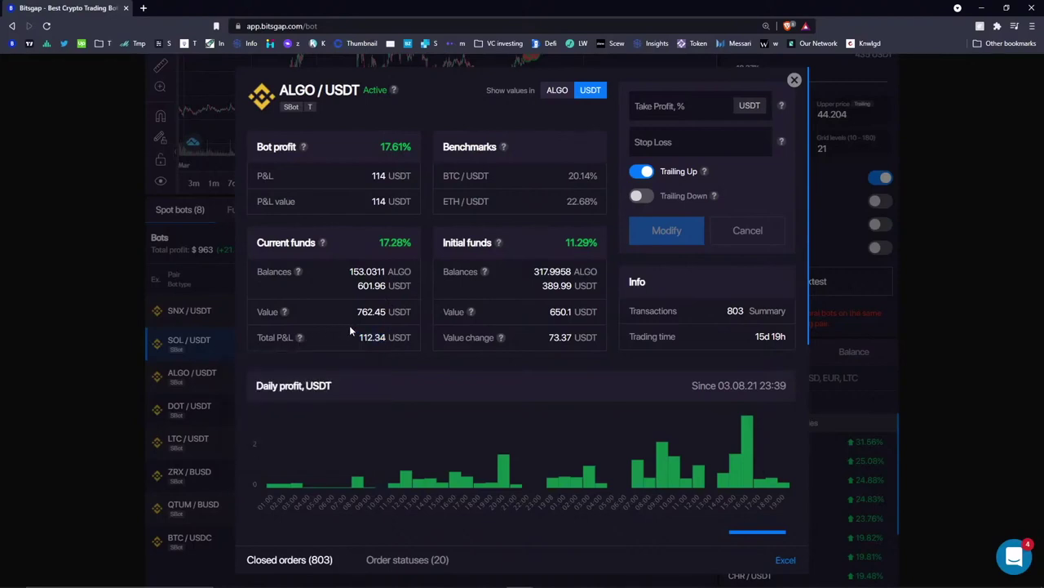
{"action": "left_click_drag", "start_coordinate": [560, 337], "coordinate": [573, 337]}
{"action": "left_click", "coordinate": [546, 323]}
{"action": "left_click_drag", "start_coordinate": [535, 271], "coordinate": [568, 302]}
{"action": "left_click", "coordinate": [794, 79]}
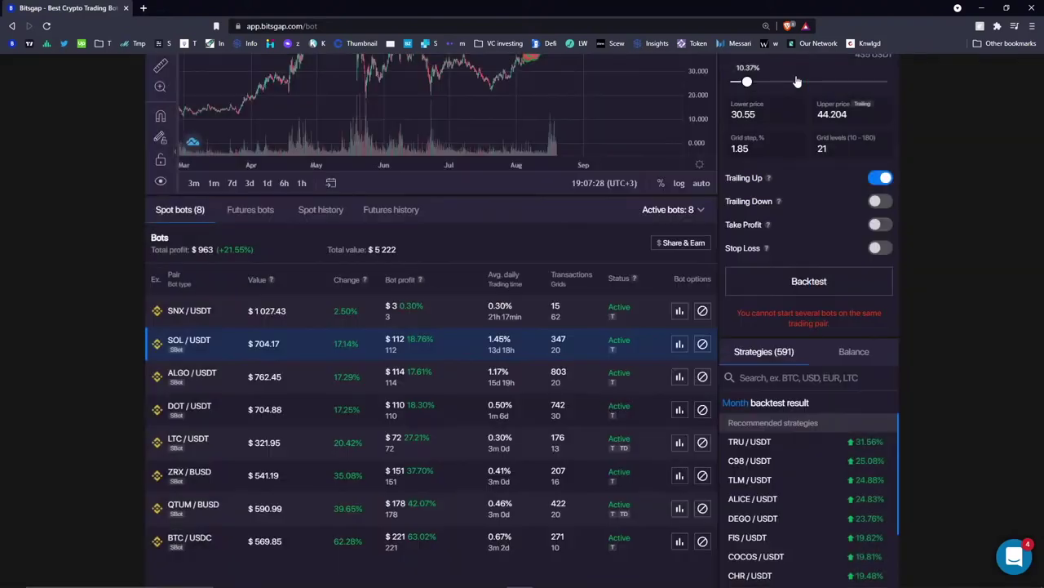
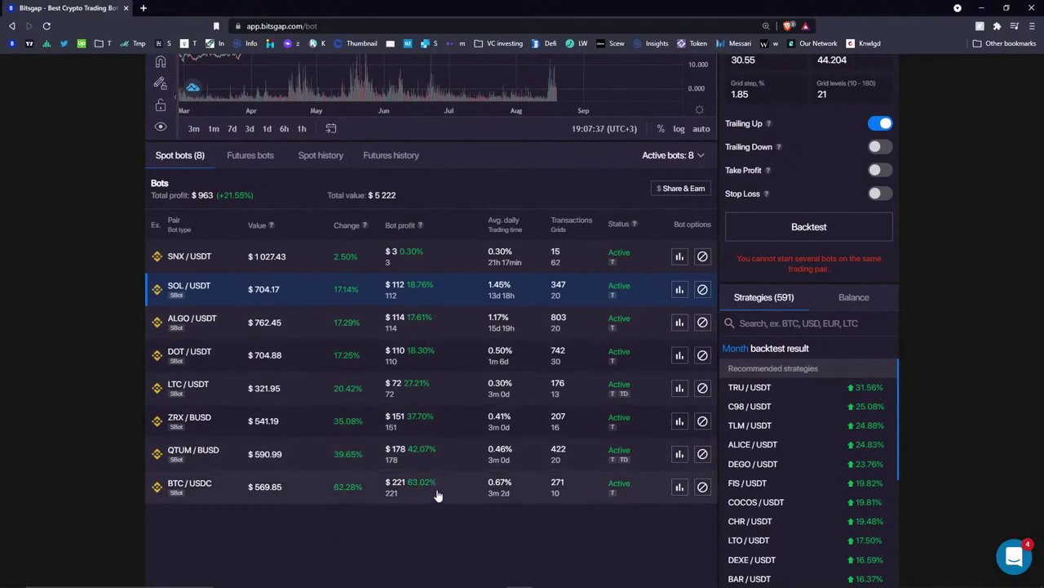
- Highlight the BTC/USDC bot's profit figures, then open and close its detailed statistics
{"action": "left_click_drag", "start_coordinate": [252, 490], "coordinate": [682, 491]}
{"action": "left_click", "coordinate": [679, 488]}
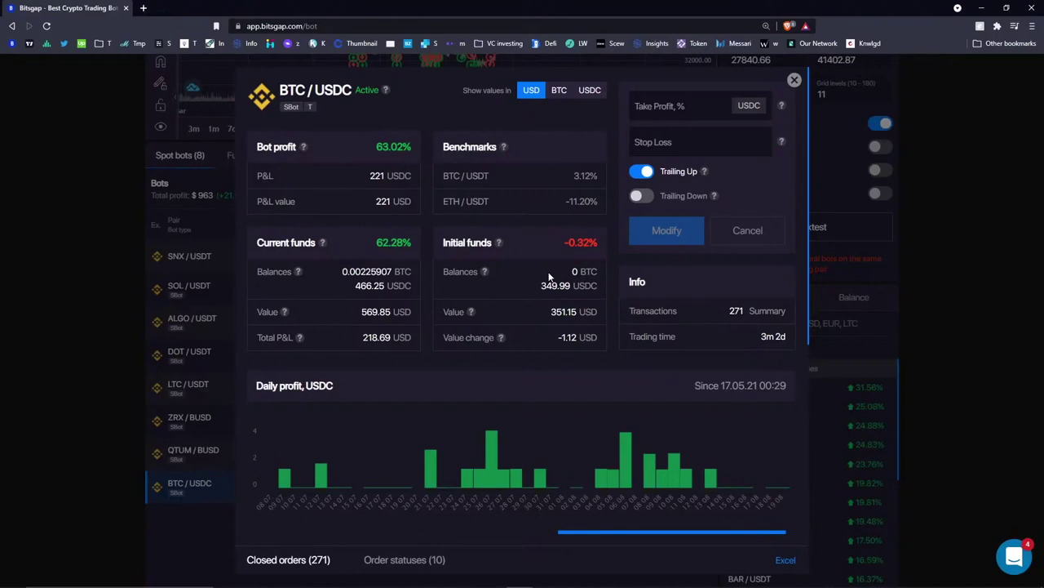
{"action": "left_click", "coordinate": [794, 79]}
- Zoom and pan the chart from mid-May grid trades to later dates, then list the available pairs
{"action": "scroll", "coordinate": [269, 443], "scroll_direction": "up", "scroll_amount": 3}
{"action": "scroll", "coordinate": [409, 293], "scroll_direction": "up", "scroll_amount": 3}
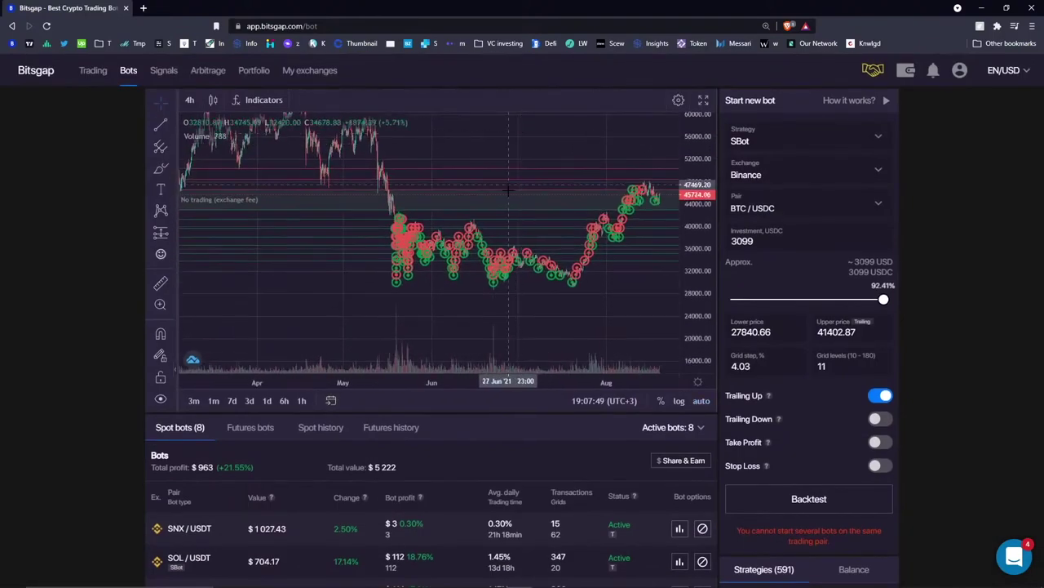
{"action": "scroll", "coordinate": [507, 189], "scroll_direction": "up", "scroll_amount": 5}
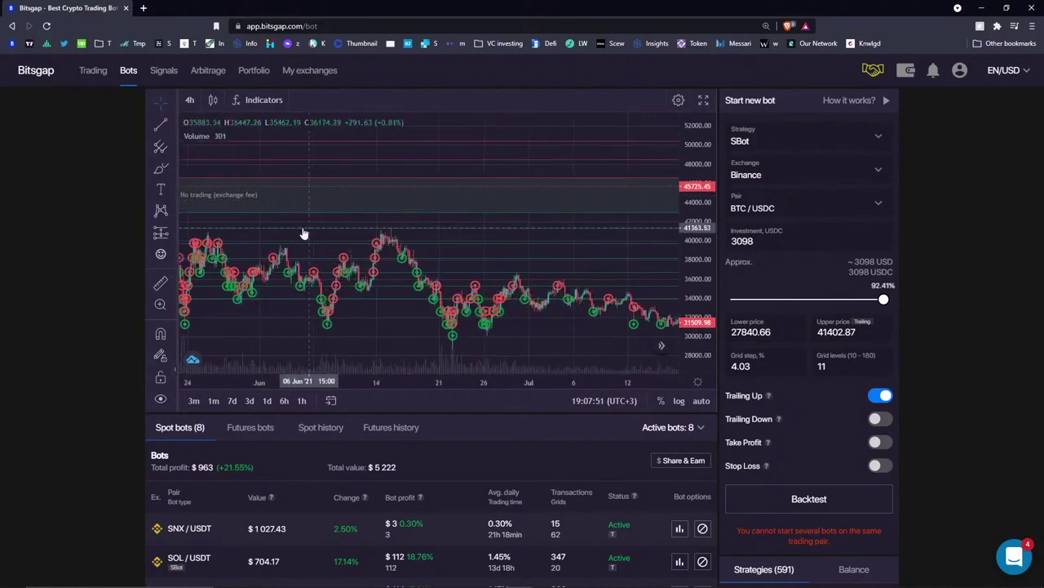
{"action": "scroll", "coordinate": [454, 228], "scroll_direction": "up", "scroll_amount": 6}
{"action": "left_click_drag", "start_coordinate": [354, 217], "coordinate": [506, 199]}
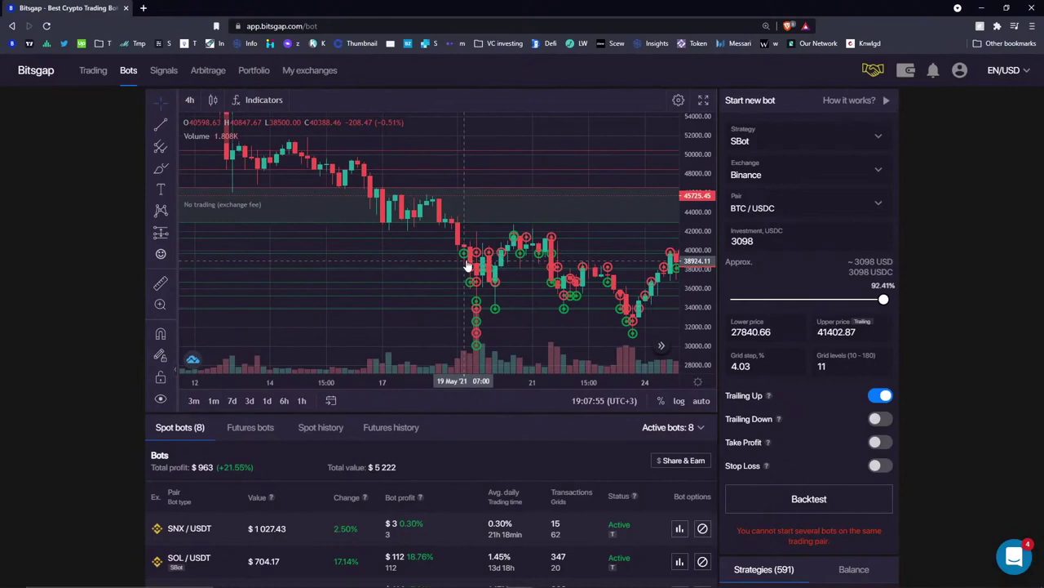
{"action": "scroll", "coordinate": [507, 238], "scroll_direction": "down", "scroll_amount": 6}
{"action": "scroll", "coordinate": [506, 238], "scroll_direction": "down", "scroll_amount": 3}
{"action": "left_click_drag", "start_coordinate": [507, 237], "coordinate": [345, 262]}
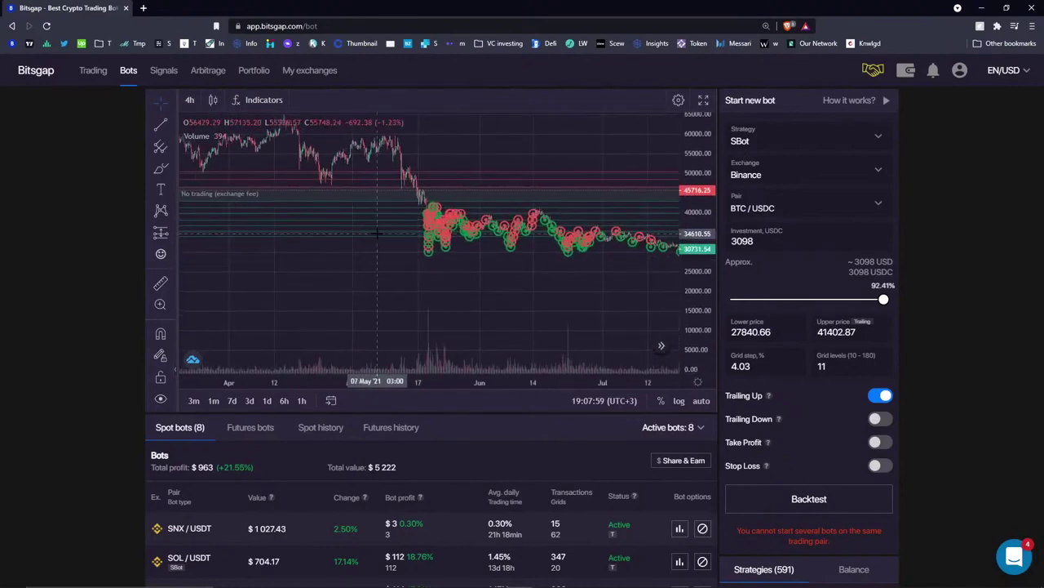
{"action": "left_click", "coordinate": [781, 216]}
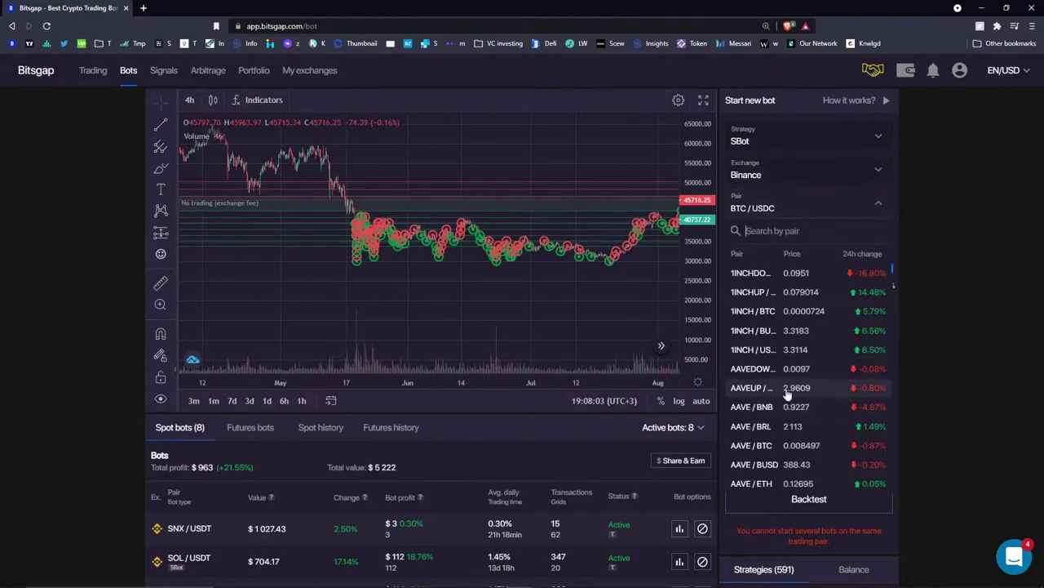
- Pick 1INCH / USDT as the new bot's pair, then switch it to ADA / BNB
{"action": "left_click", "coordinate": [781, 354]}
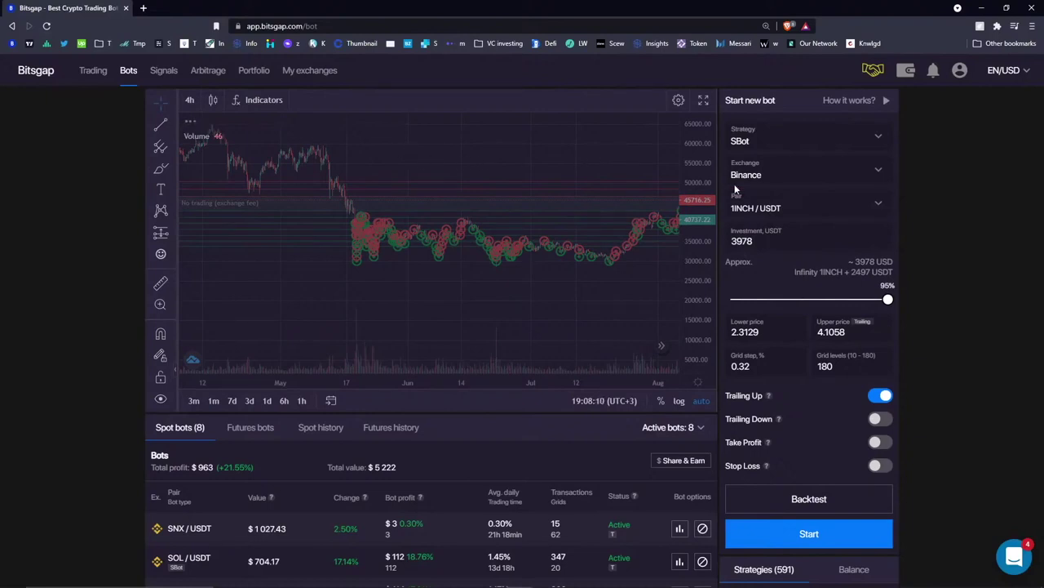
{"action": "left_click", "coordinate": [759, 208]}
{"action": "scroll", "coordinate": [747, 343], "scroll_direction": "down", "scroll_amount": 5}
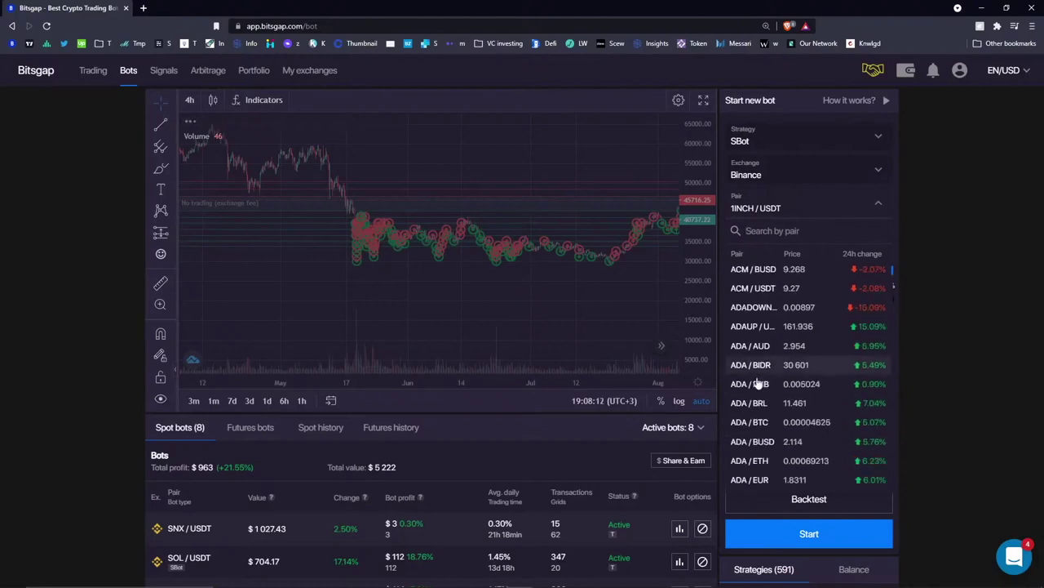
{"action": "left_click", "coordinate": [752, 383]}
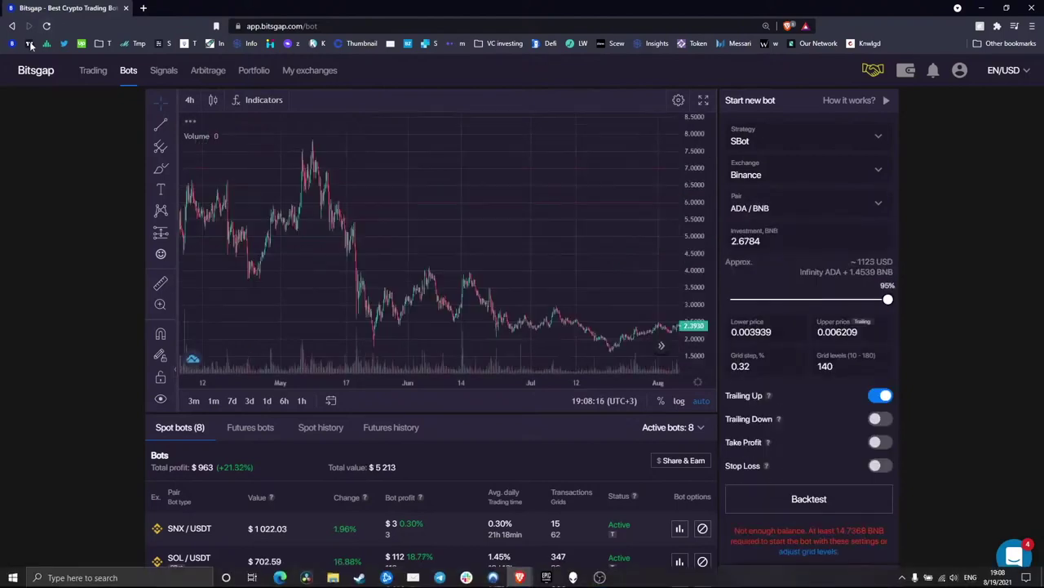
{"action": "scroll", "coordinate": [688, 265], "scroll_direction": "down", "scroll_amount": 2}
{"action": "scroll", "coordinate": [623, 262], "scroll_direction": "up", "scroll_amount": 2}
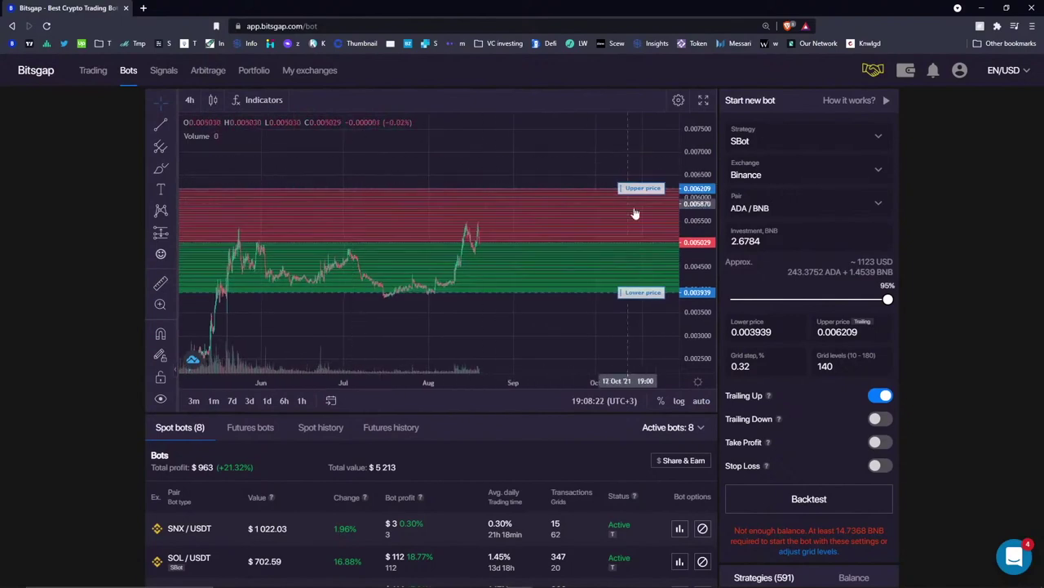
- Lower the grid's upper price line to 0.004737 and check the BNB investment amount
{"action": "left_click_drag", "start_coordinate": [633, 193], "coordinate": [632, 255]}
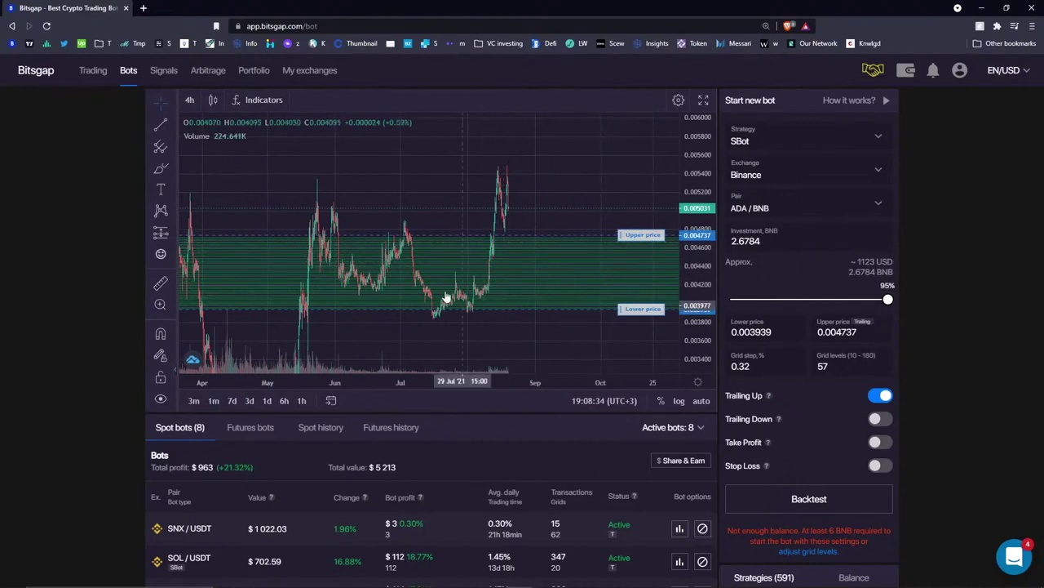
{"action": "left_click_drag", "start_coordinate": [860, 272], "coordinate": [876, 272]}
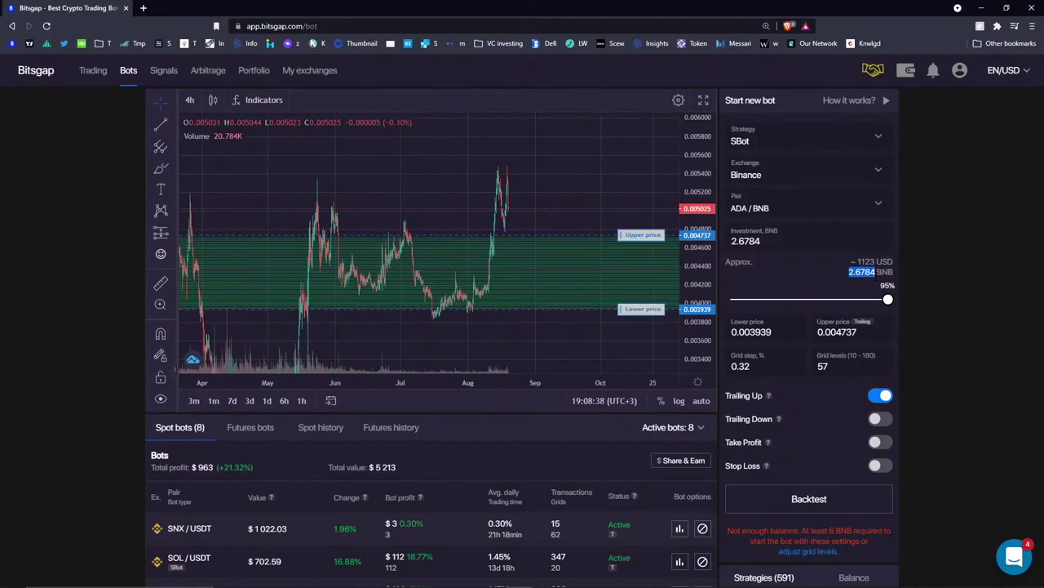
{"action": "scroll", "coordinate": [412, 430], "scroll_direction": "down", "scroll_amount": 4}
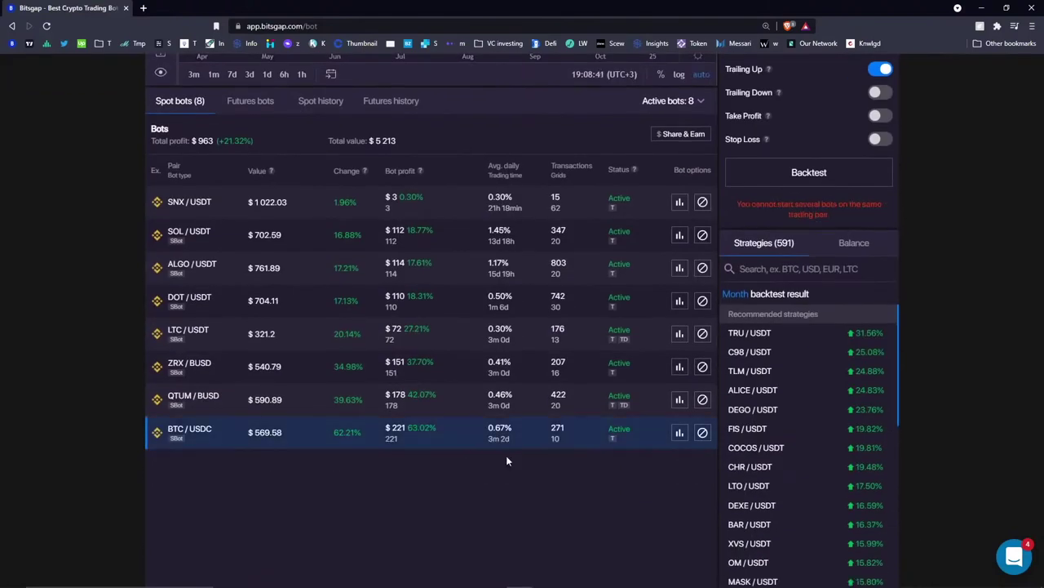
- Open the BTC/USDC row's statistics from the Spot bots table, noting the 349.99 USDC initial balance
{"action": "scroll", "coordinate": [475, 486], "scroll_direction": "up", "scroll_amount": 3}
{"action": "scroll", "coordinate": [508, 203], "scroll_direction": "down", "scroll_amount": 8}
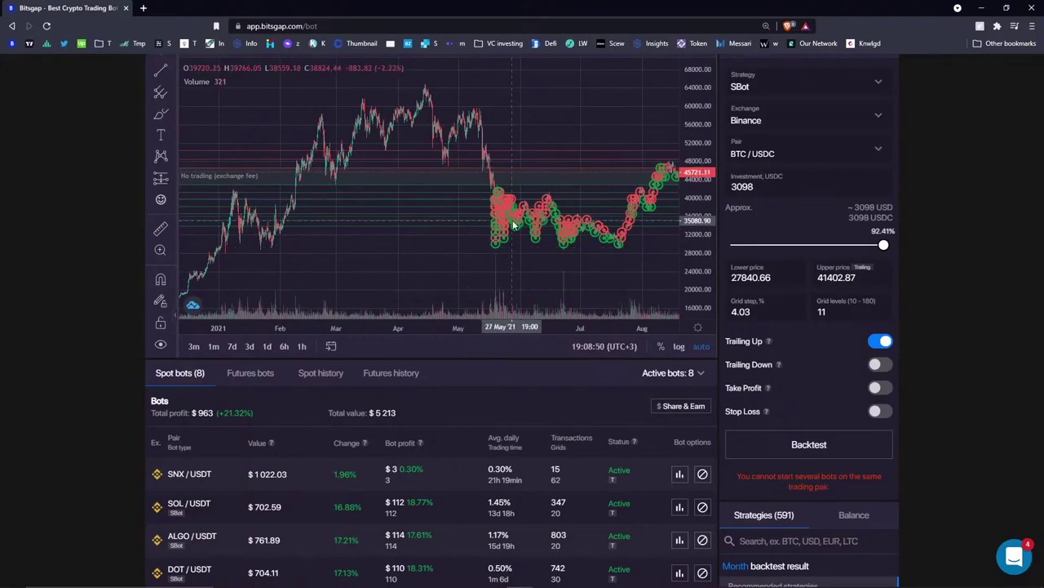
{"action": "scroll", "coordinate": [599, 529], "scroll_direction": "down", "scroll_amount": 3}
{"action": "left_click", "coordinate": [679, 434]}
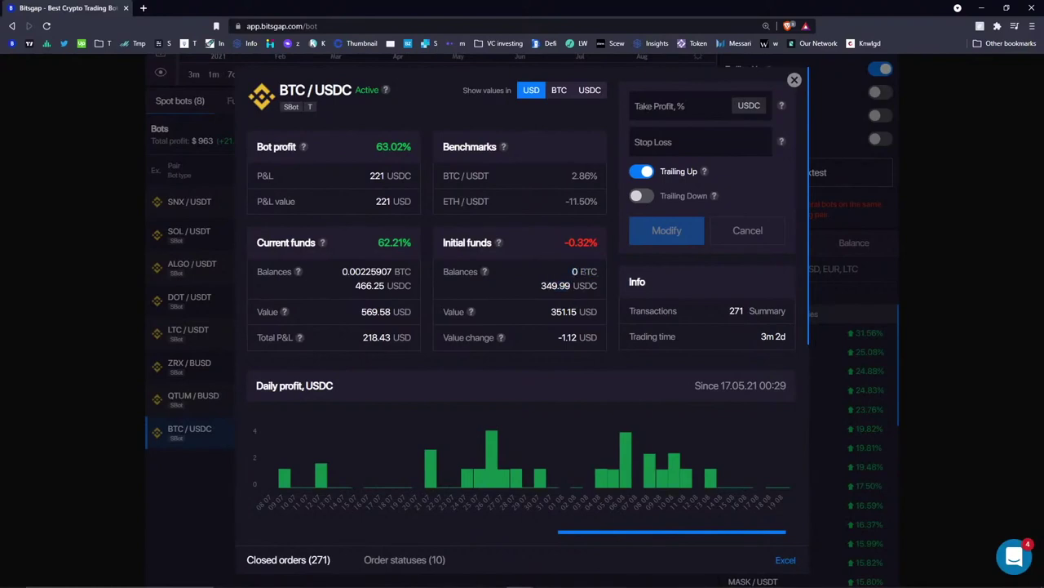
{"action": "left_click_drag", "start_coordinate": [541, 285], "coordinate": [572, 293]}
- Highlight the 0.00225907 BTC current balance and the 218.43 Total P&L
{"action": "left_click_drag", "start_coordinate": [342, 272], "coordinate": [344, 290]}
{"action": "left_click", "coordinate": [369, 285]}
{"action": "left_click_drag", "start_coordinate": [361, 337], "coordinate": [391, 337]}
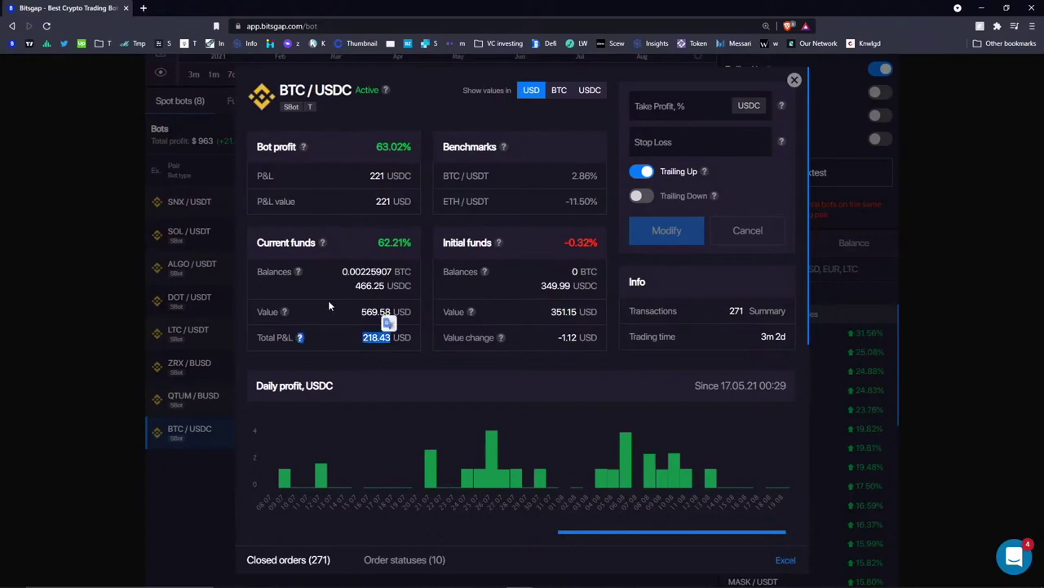
{"action": "left_click", "coordinate": [342, 292]}
{"action": "double_click", "coordinate": [377, 337]}
{"action": "left_click", "coordinate": [389, 226]}
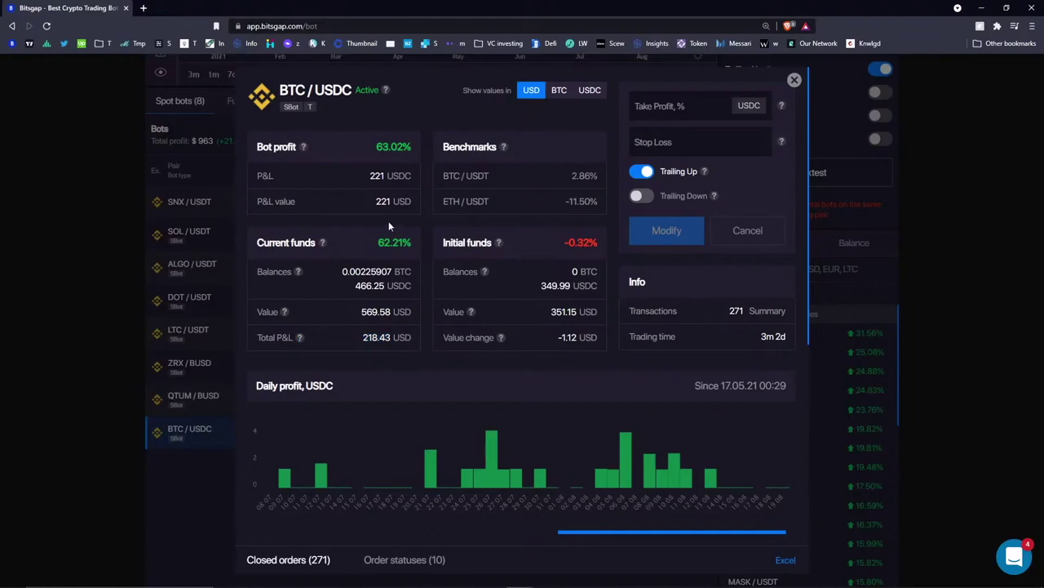
- Highlight the -1.12 value change, then close the BTC/USDC statistics
{"action": "left_click_drag", "start_coordinate": [556, 343], "coordinate": [577, 341]}
{"action": "left_click", "coordinate": [535, 311]}
{"action": "left_click", "coordinate": [526, 269]}
{"action": "left_click", "coordinate": [541, 277]}
{"action": "left_click", "coordinate": [794, 79]}
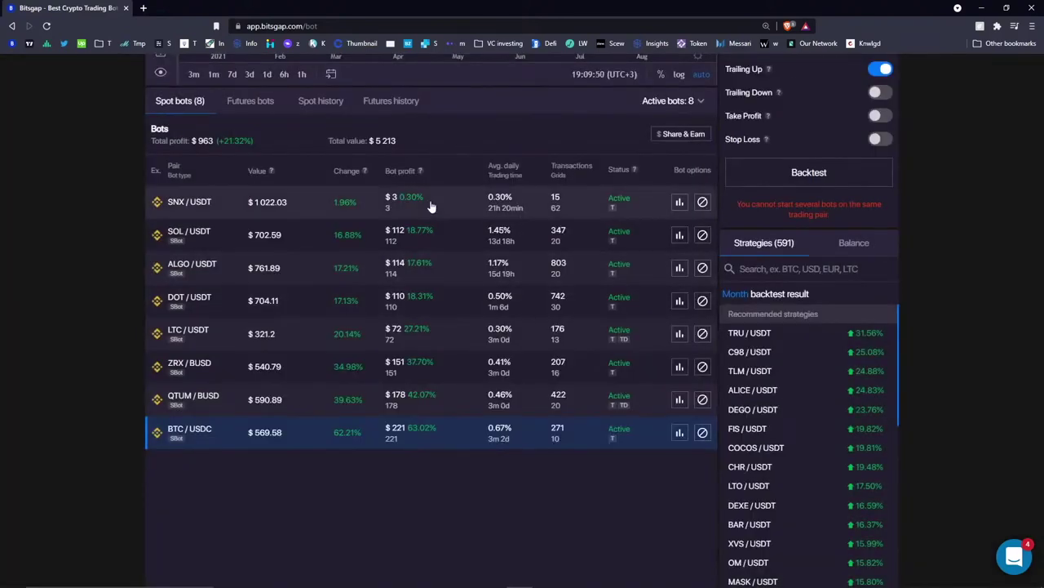
- Sort spot bots by Change, highest first, and bring up the language and currency options
{"action": "left_click", "coordinate": [349, 172]}
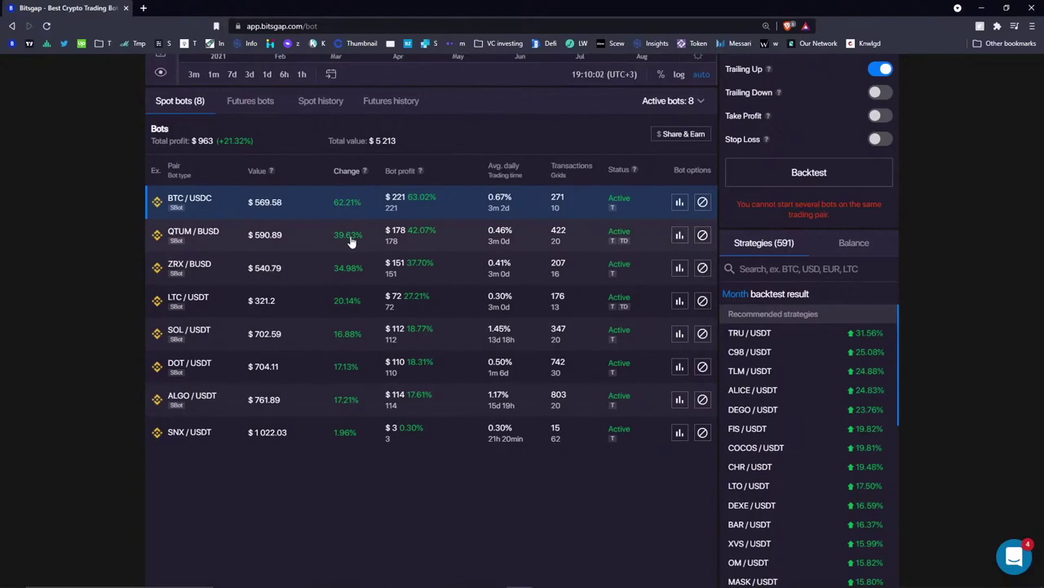
{"action": "mouse_move", "coordinate": [368, 171]}
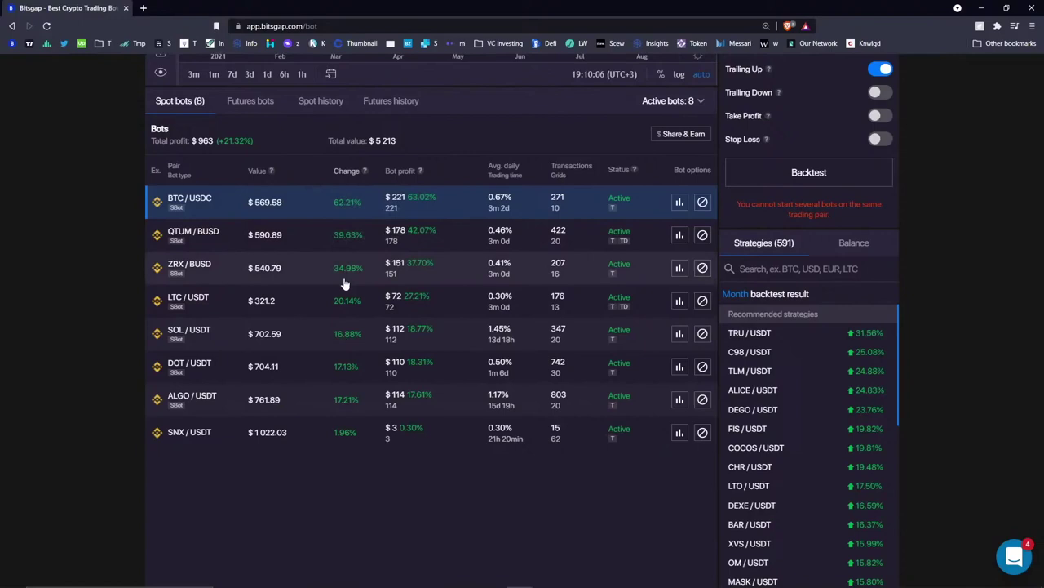
{"action": "scroll", "coordinate": [521, 279], "scroll_direction": "up", "scroll_amount": 3}
{"action": "scroll", "coordinate": [530, 343], "scroll_direction": "up", "scroll_amount": 2}
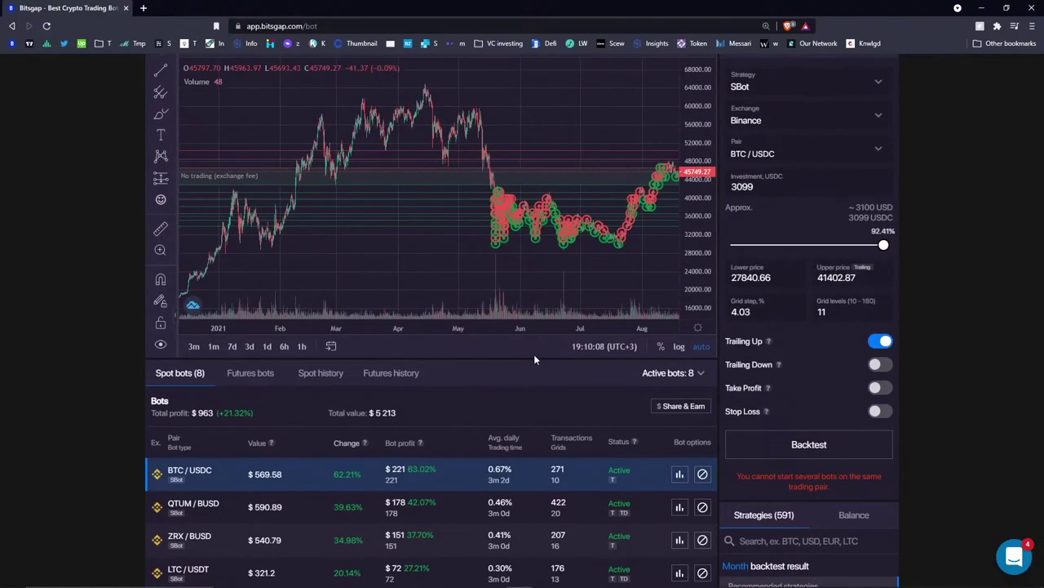
{"action": "left_click", "coordinate": [1007, 71]}
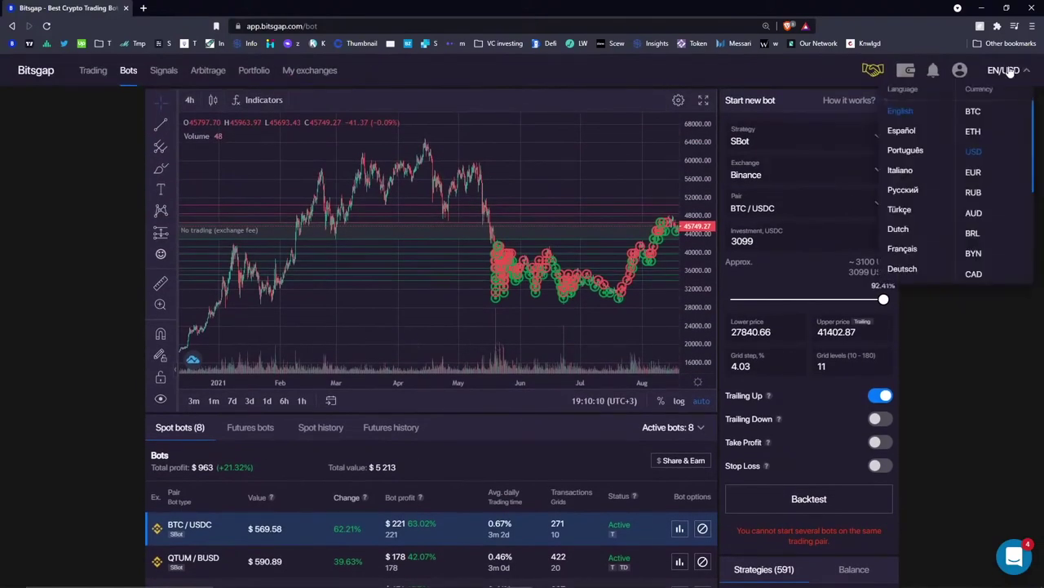
- Switch the displayed currency to EUR, then to CAD
{"action": "left_click", "coordinate": [975, 173]}
{"action": "scroll", "coordinate": [516, 425], "scroll_direction": "down", "scroll_amount": 3}
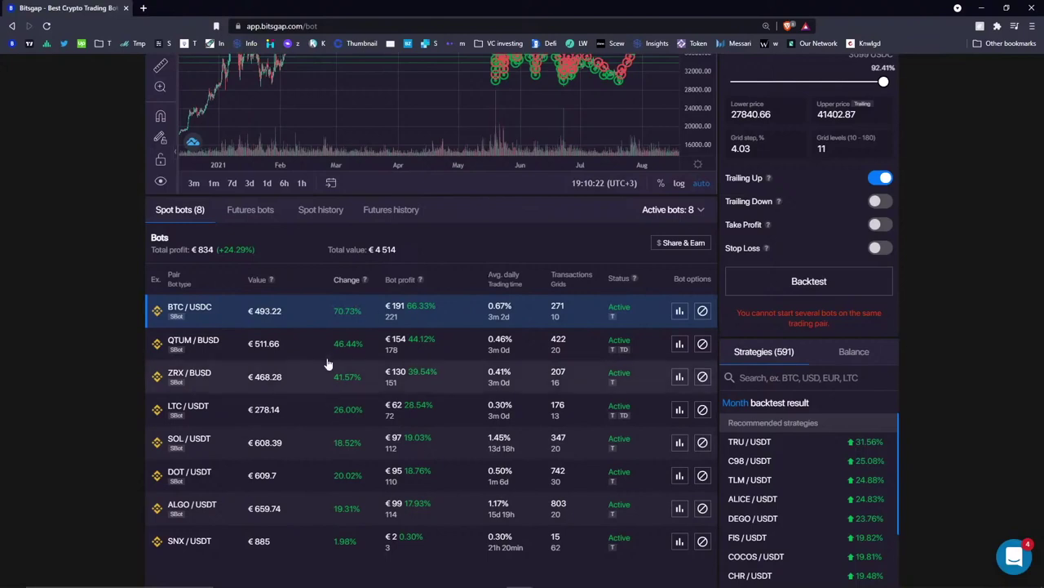
{"action": "scroll", "coordinate": [455, 296], "scroll_direction": "up", "scroll_amount": 3}
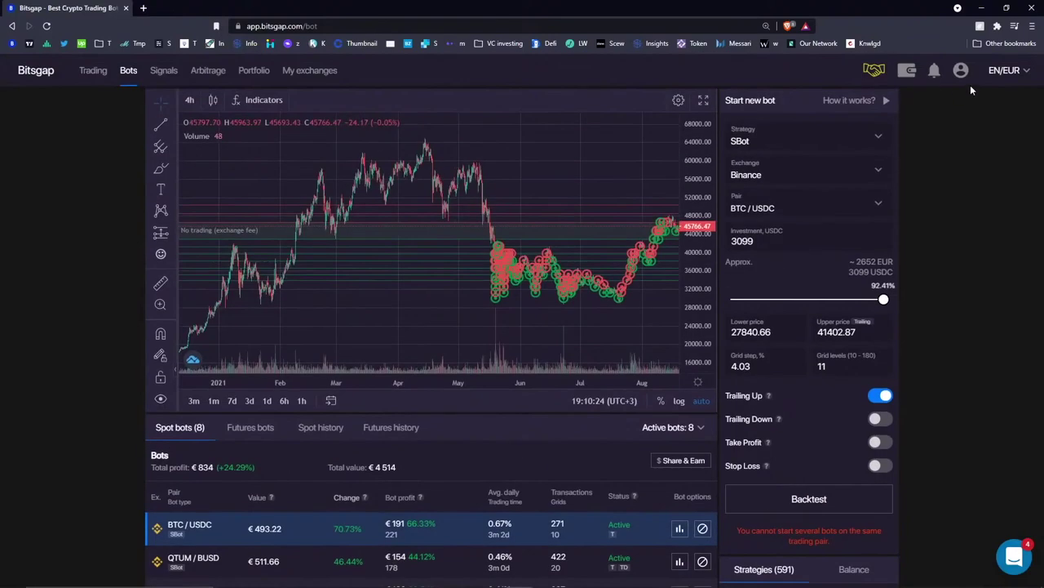
{"action": "left_click", "coordinate": [1006, 72]}
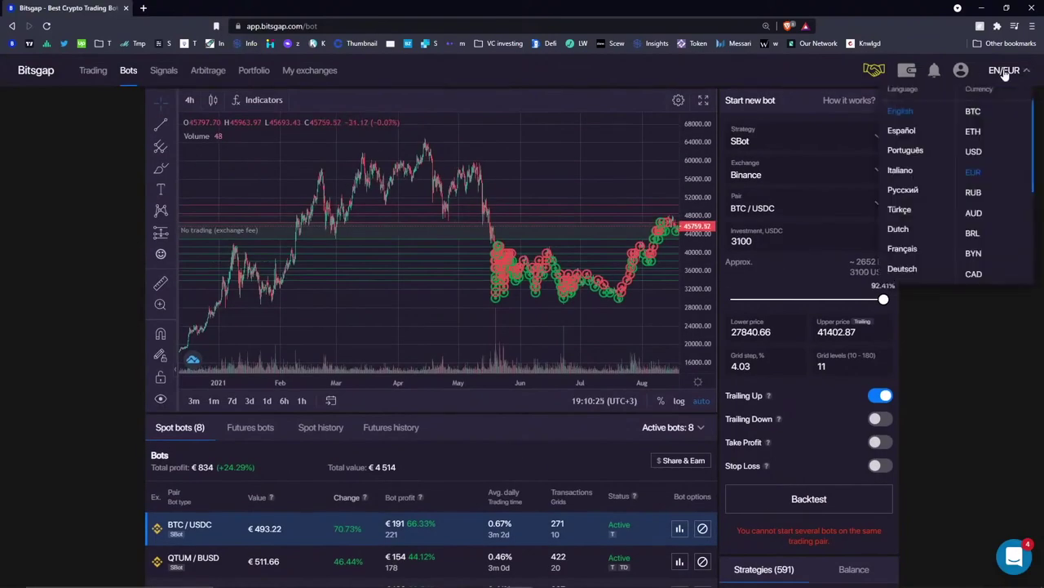
{"action": "left_click", "coordinate": [976, 275]}
{"action": "scroll", "coordinate": [595, 391], "scroll_direction": "down", "scroll_amount": 3}
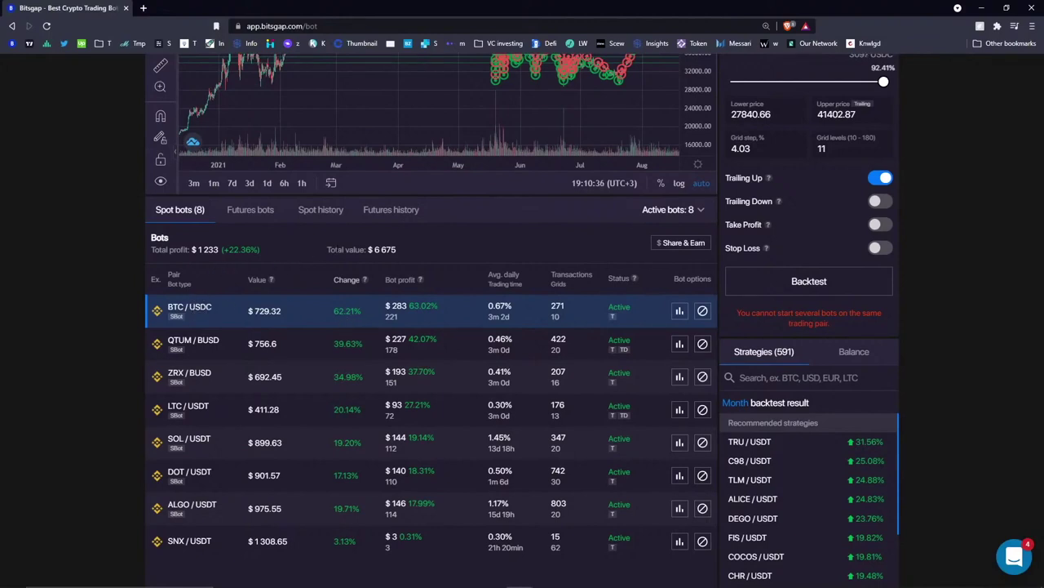
{"action": "scroll", "coordinate": [514, 269], "scroll_direction": "up", "scroll_amount": 3}
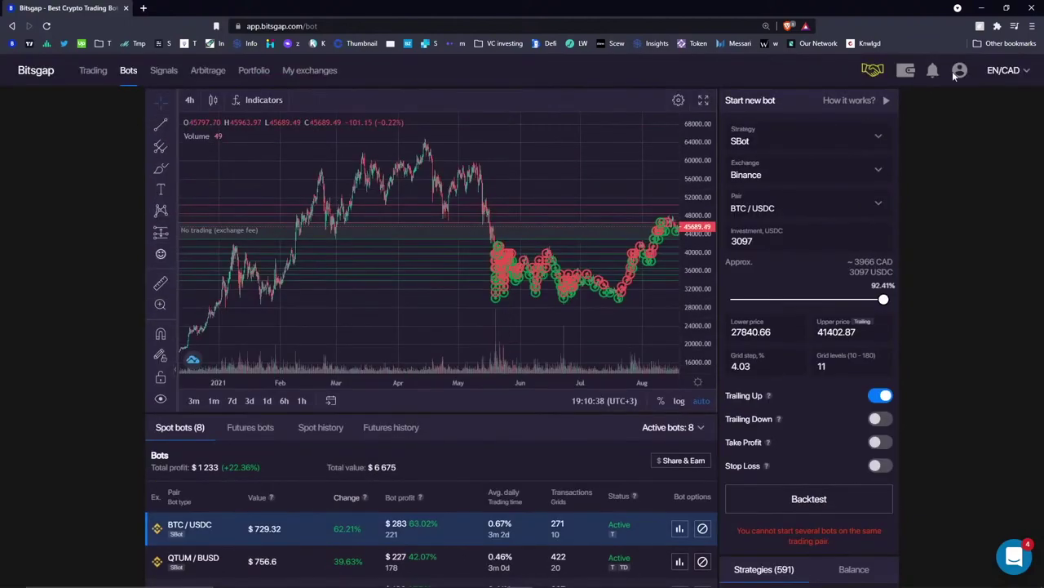
- Switch the displayed currency to RUB and review the bots list
{"action": "left_click", "coordinate": [1002, 72]}
{"action": "scroll", "coordinate": [997, 195], "scroll_direction": "down", "scroll_amount": 5}
{"action": "scroll", "coordinate": [985, 234], "scroll_direction": "up", "scroll_amount": 6}
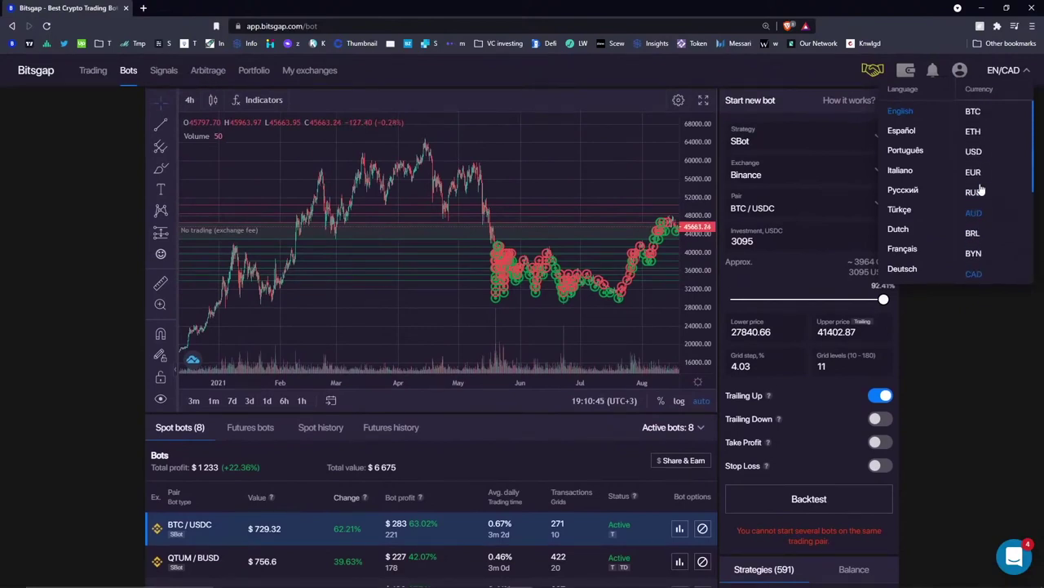
{"action": "left_click", "coordinate": [976, 192]}
{"action": "scroll", "coordinate": [423, 395], "scroll_direction": "down", "scroll_amount": 2}
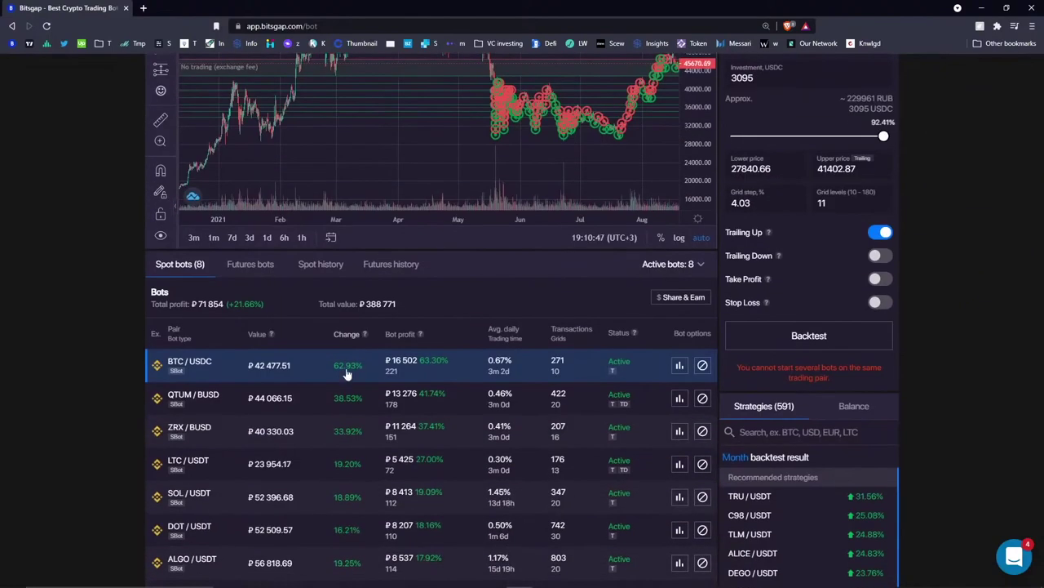
{"action": "scroll", "coordinate": [359, 288], "scroll_direction": "down", "scroll_amount": 3}
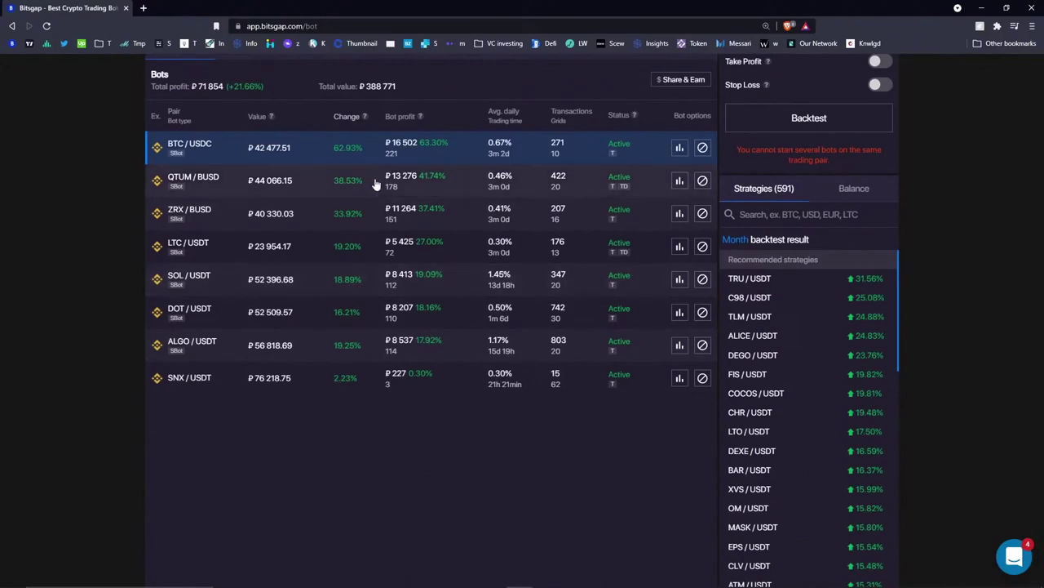
{"action": "scroll", "coordinate": [272, 143], "scroll_direction": "up", "scroll_amount": 2}
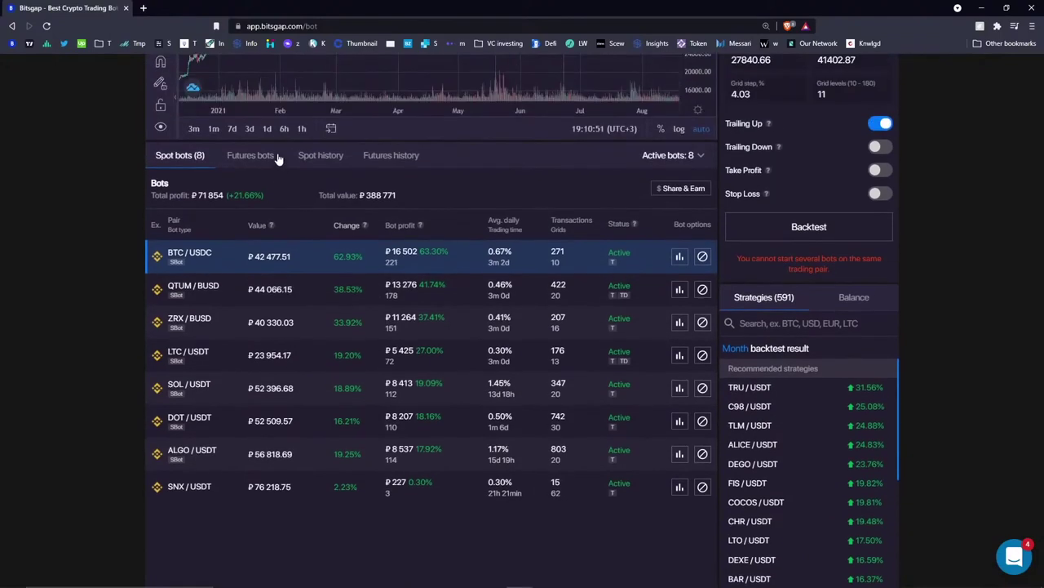
- Sort bots by value, highest first, and show all values in US dollars
{"action": "left_click", "coordinate": [258, 225]}
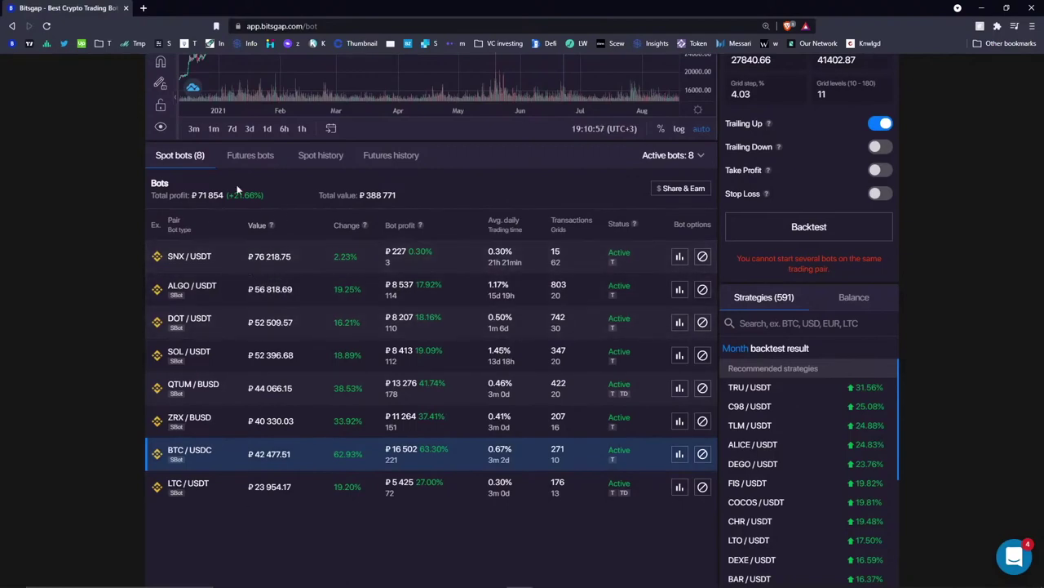
{"action": "scroll", "coordinate": [753, 128], "scroll_direction": "up", "scroll_amount": 5}
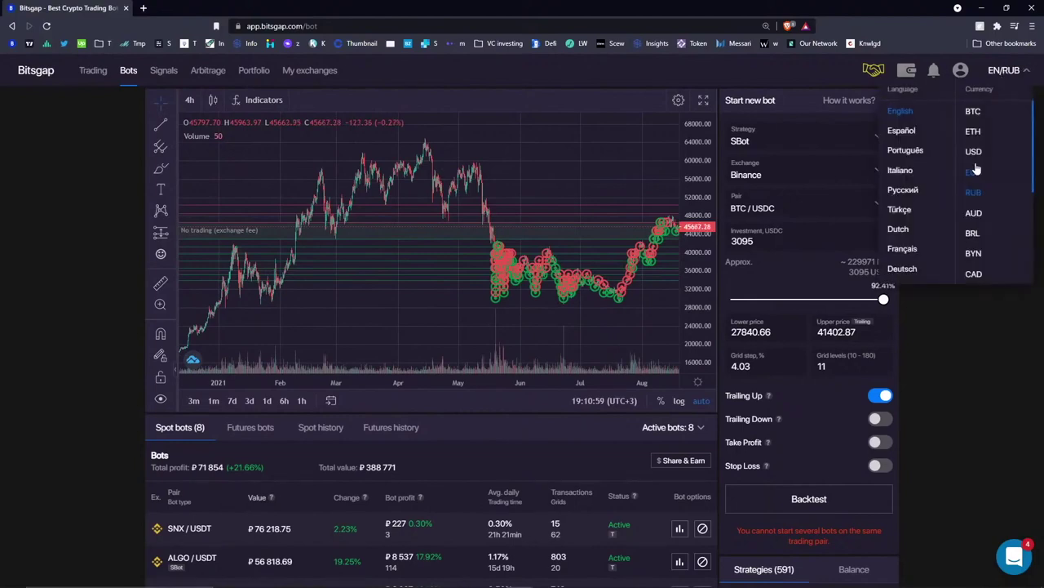
{"action": "left_click", "coordinate": [971, 151]}
{"action": "scroll", "coordinate": [449, 372], "scroll_direction": "down", "scroll_amount": 4}
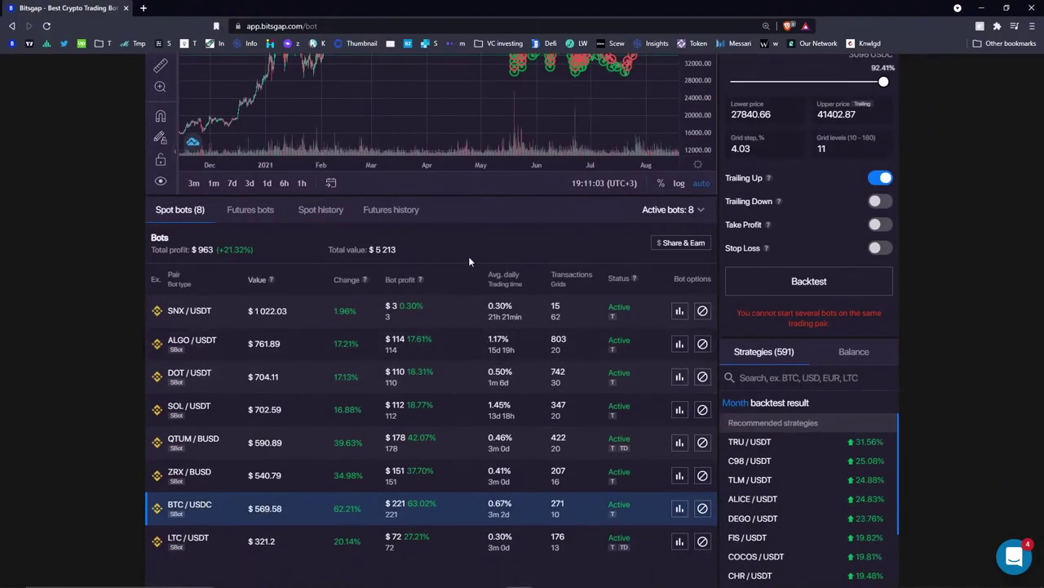
- Re-sort the bots, open QTUM/BUSD details, and highlight Total P&L, initial funds and 39.54 gain
{"action": "left_click", "coordinate": [344, 280]}
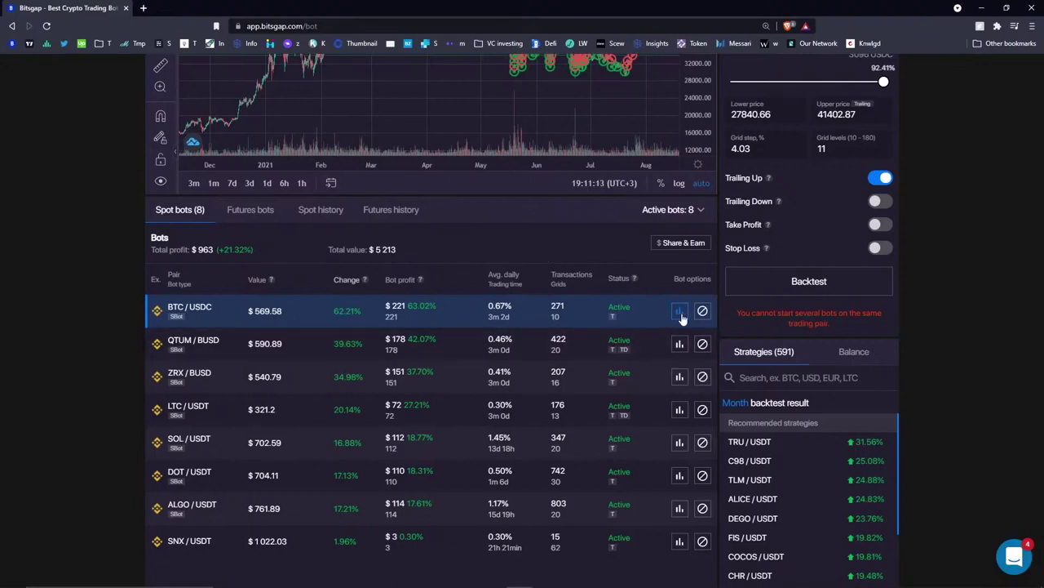
{"action": "left_click", "coordinate": [681, 346]}
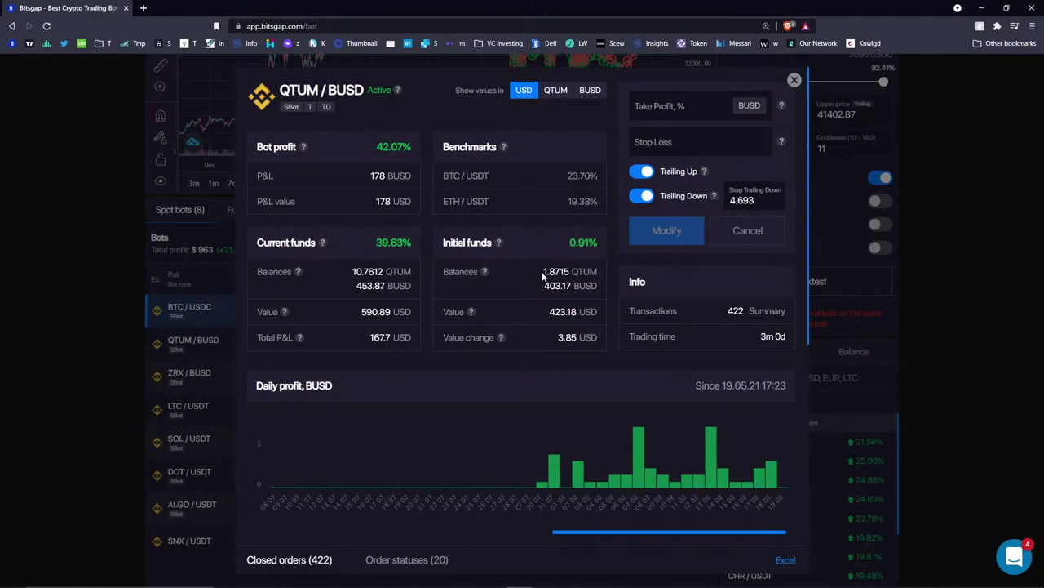
{"action": "double_click", "coordinate": [375, 338]}
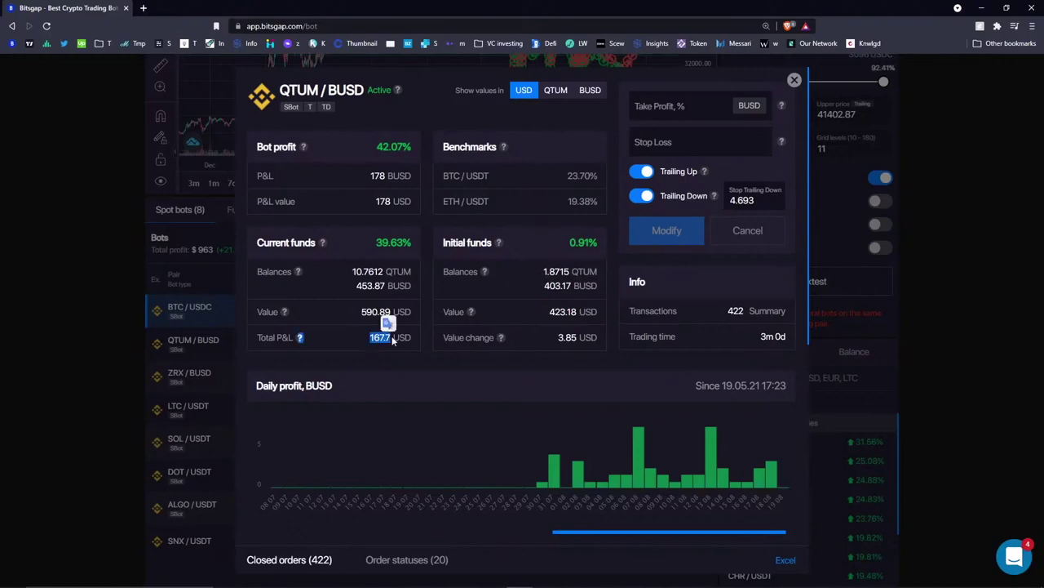
{"action": "left_click", "coordinate": [437, 304]}
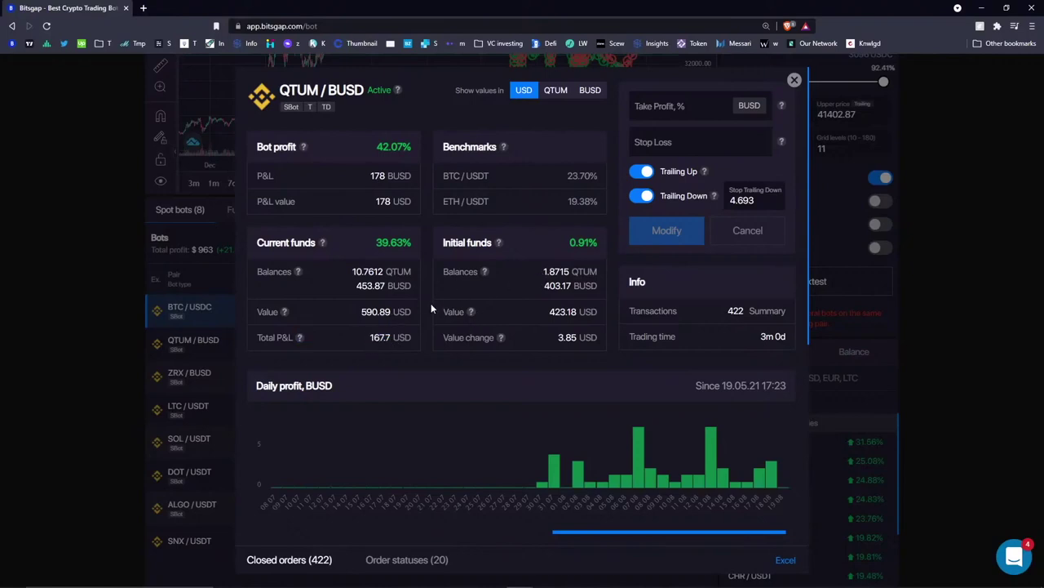
{"action": "left_click_drag", "start_coordinate": [542, 272], "coordinate": [573, 287]}
{"action": "left_click", "coordinate": [570, 298]}
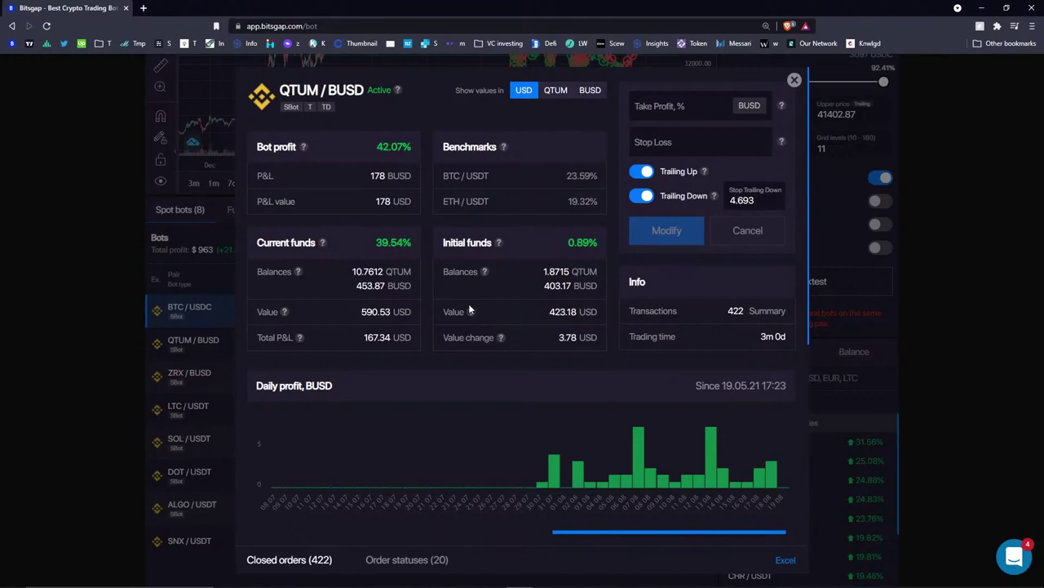
{"action": "left_click_drag", "start_coordinate": [364, 337], "coordinate": [388, 337]}
{"action": "left_click_drag", "start_coordinate": [376, 244], "coordinate": [413, 243]}
{"action": "left_click_drag", "start_coordinate": [377, 243], "coordinate": [403, 243]}
{"action": "left_click", "coordinate": [373, 147]}
- Highlight the 10.7612 QTUM balance, the 178 BUSD P&L and the 167.34 Total P&L
{"action": "mouse_move", "coordinate": [322, 244]}
{"action": "left_click_drag", "start_coordinate": [353, 272], "coordinate": [382, 272]}
{"action": "left_click", "coordinate": [346, 238]}
{"action": "left_click_drag", "start_coordinate": [381, 242], "coordinate": [397, 249]}
{"action": "mouse_move", "coordinate": [323, 244]}
{"action": "left_click", "coordinate": [342, 266]}
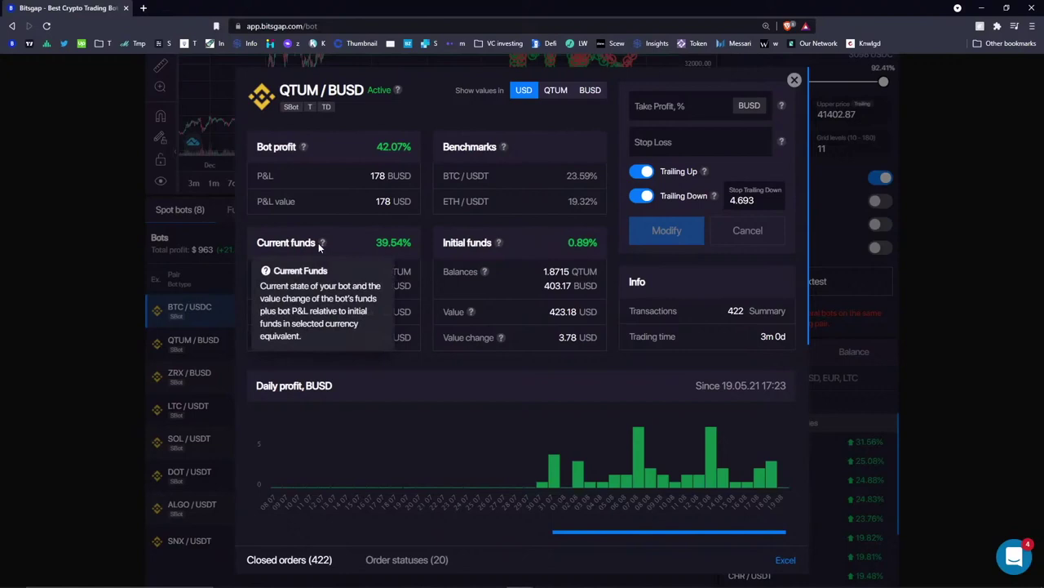
{"action": "left_click_drag", "start_coordinate": [375, 200], "coordinate": [391, 201]}
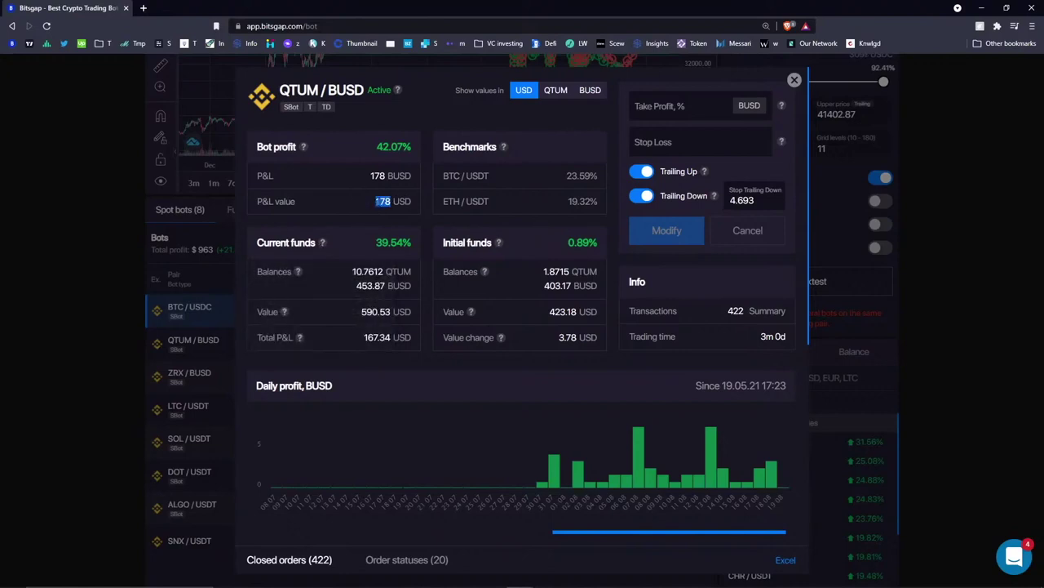
{"action": "left_click_drag", "start_coordinate": [393, 201], "coordinate": [404, 200]}
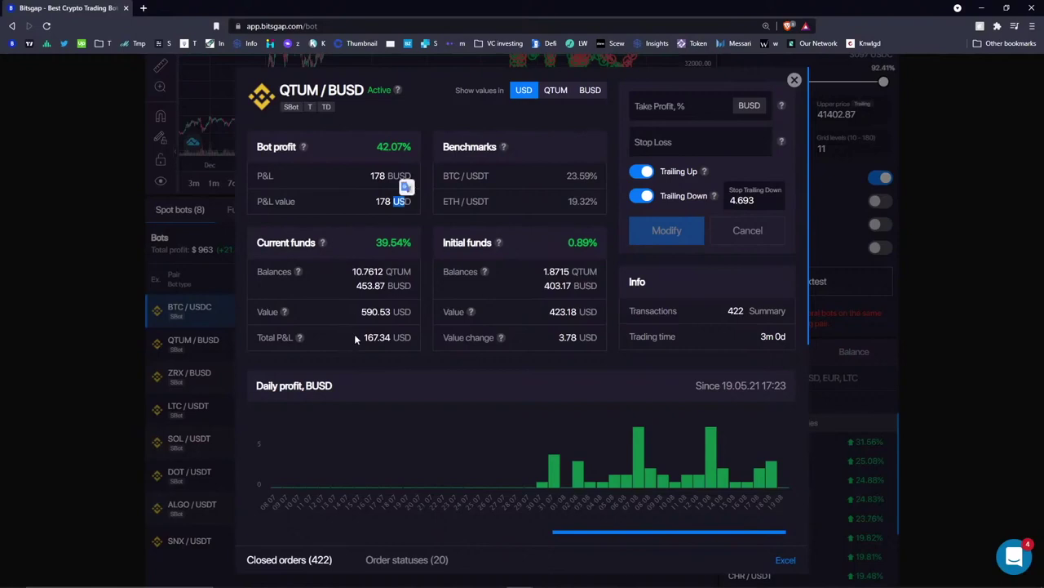
{"action": "left_click_drag", "start_coordinate": [362, 338], "coordinate": [392, 338]}
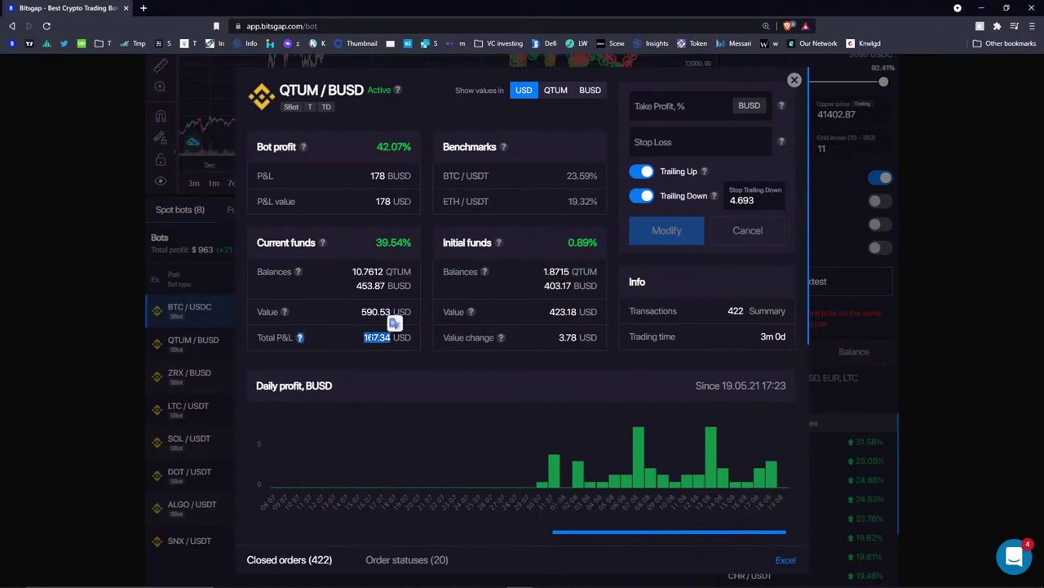
{"action": "left_click", "coordinate": [392, 337]}
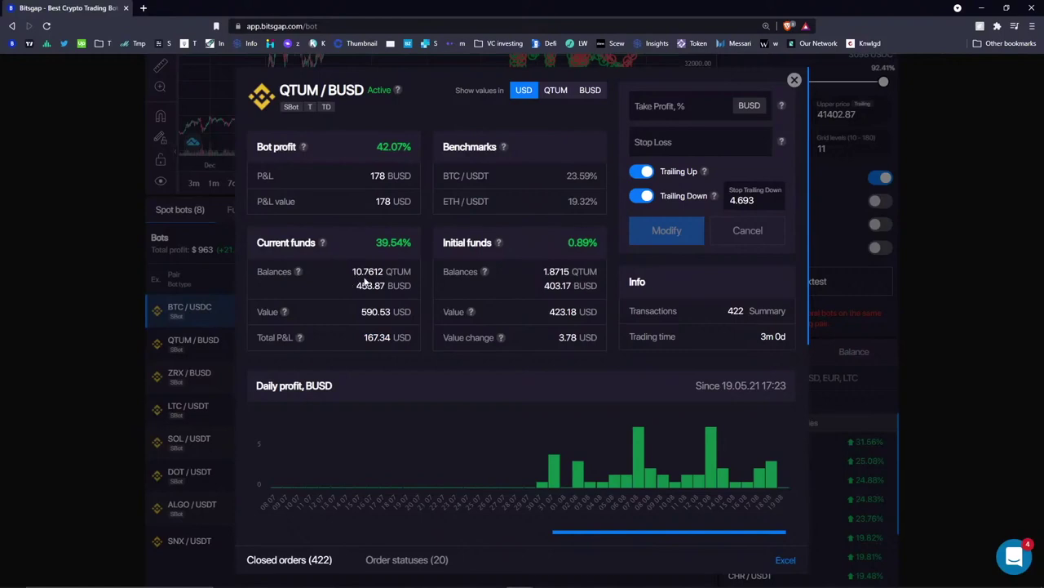
- Re-select the 10.7612 QTUM balance and scroll through the QTUM/BUSD details
{"action": "left_click_drag", "start_coordinate": [351, 272], "coordinate": [383, 279]}
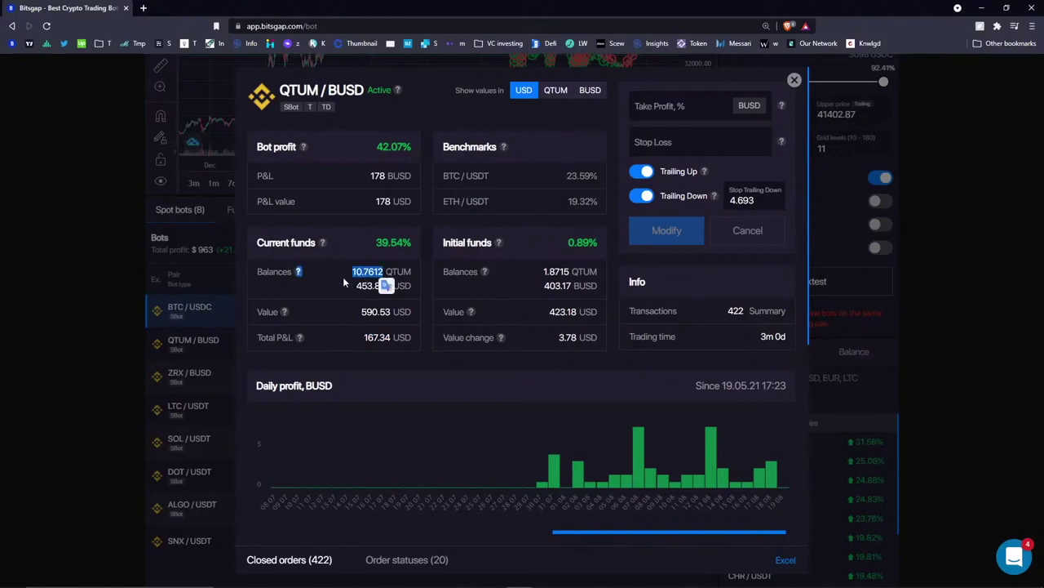
{"action": "left_click", "coordinate": [352, 339]}
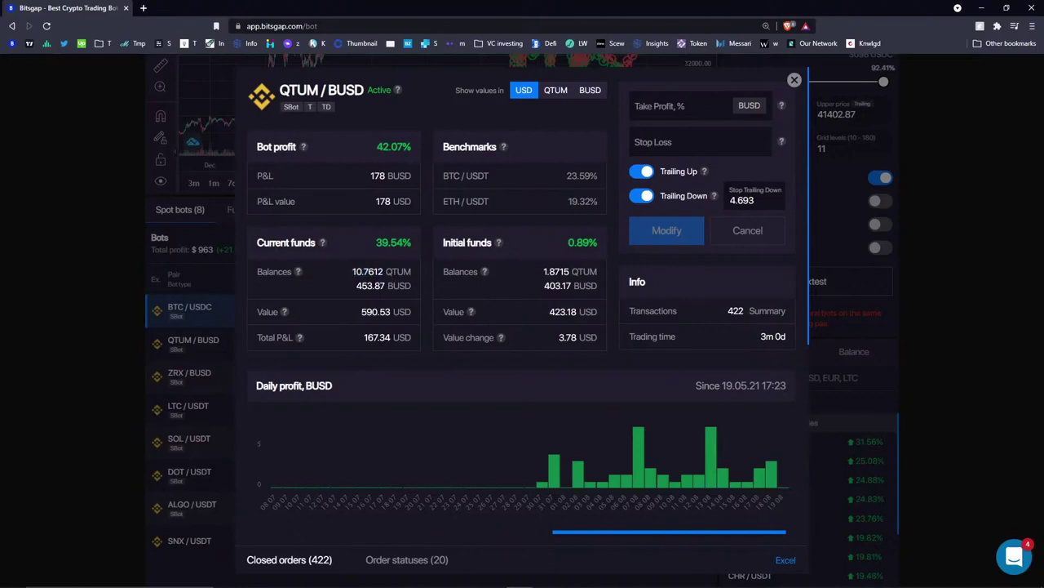
{"action": "double_click", "coordinate": [356, 271]}
{"action": "left_click", "coordinate": [359, 290]}
{"action": "double_click", "coordinate": [356, 271]}
{"action": "left_click", "coordinate": [358, 282]}
{"action": "scroll", "coordinate": [539, 365], "scroll_direction": "down", "scroll_amount": 1}
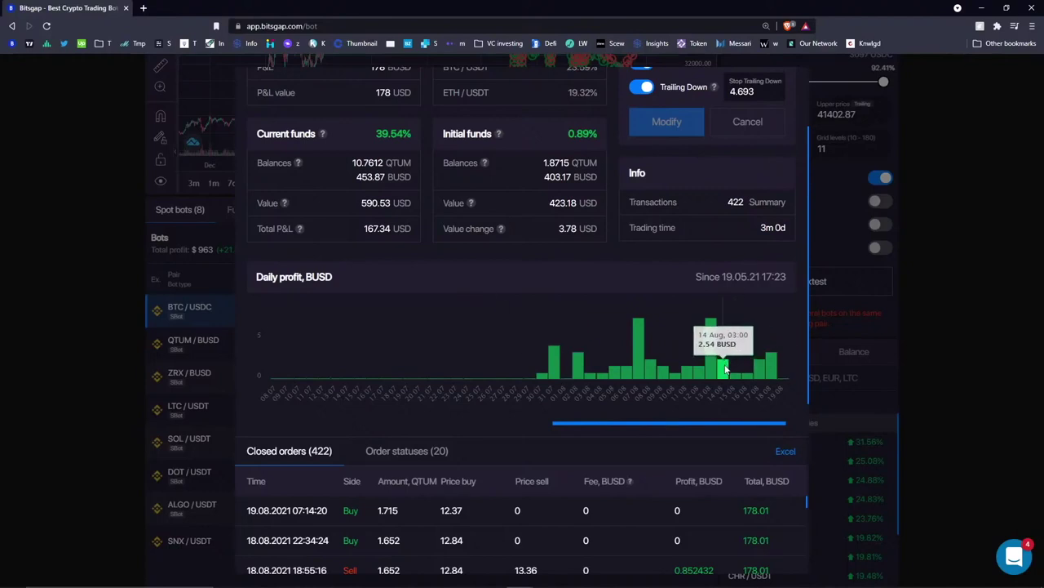
{"action": "scroll", "coordinate": [656, 258], "scroll_direction": "up", "scroll_amount": 2}
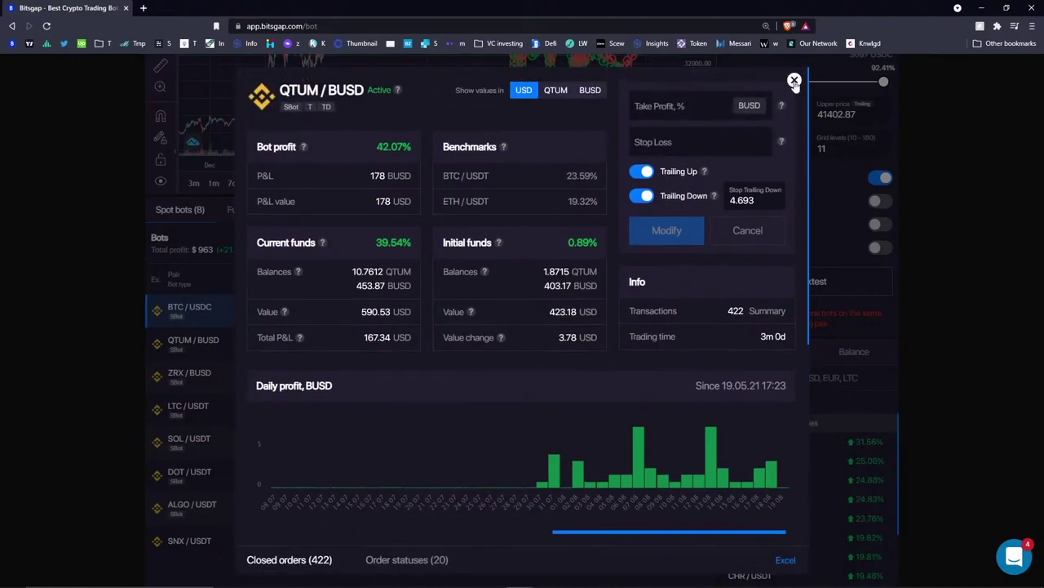
- Close the QTUM/BUSD details and highlight the Avg. daily heading and total profit and value
{"action": "left_click", "coordinate": [794, 81]}
{"action": "triple_click", "coordinate": [504, 275]}
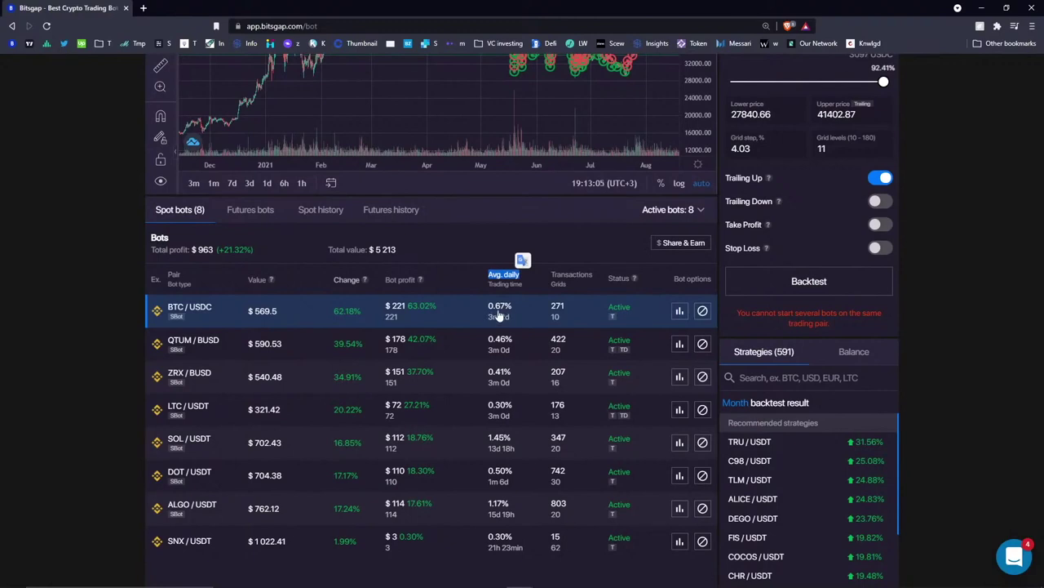
{"action": "left_click", "coordinate": [417, 255]}
{"action": "triple_click", "coordinate": [412, 249]}
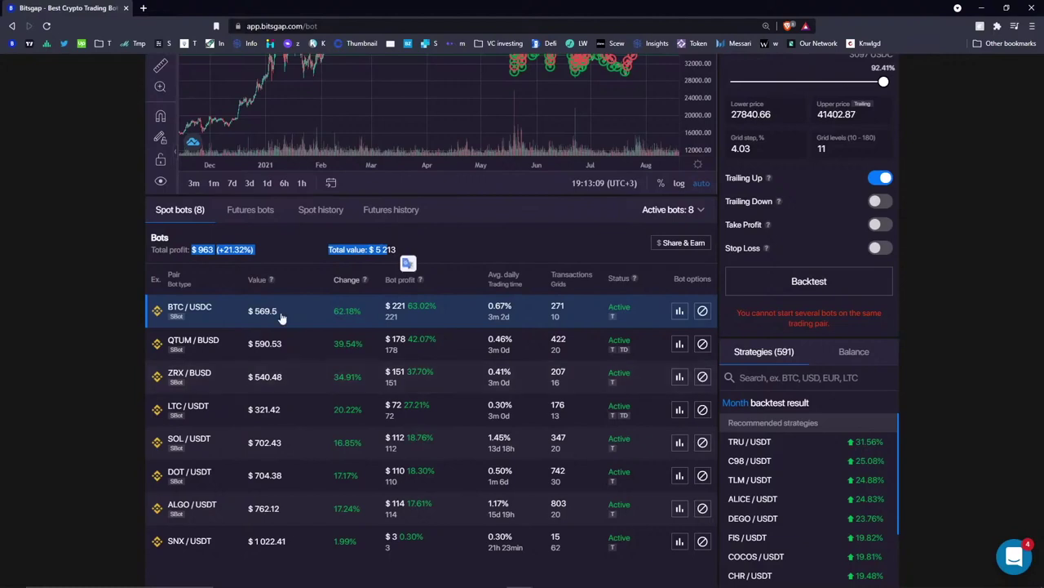
{"action": "left_click", "coordinate": [280, 259]}
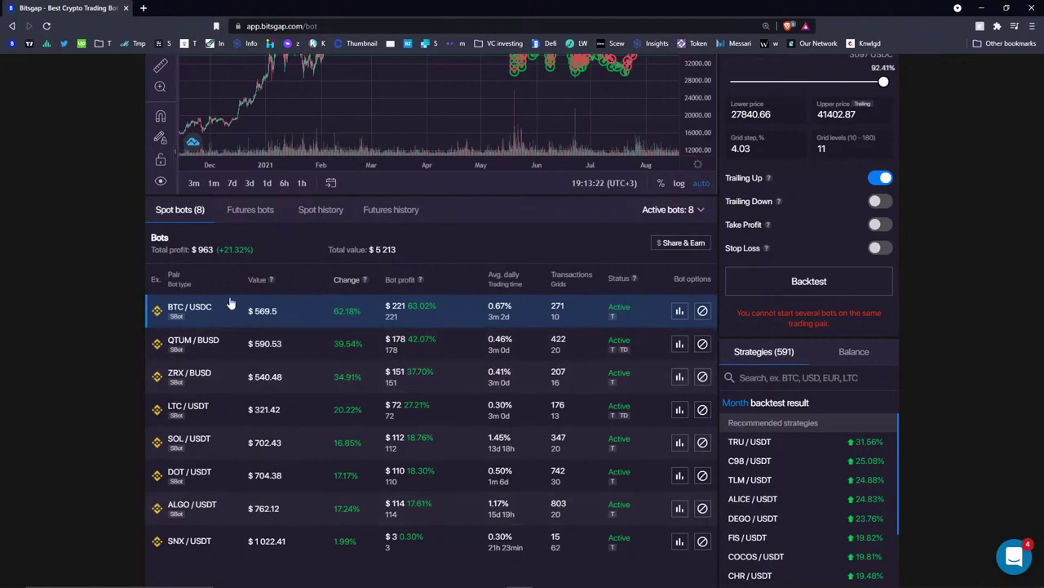
{"action": "left_click_drag", "start_coordinate": [192, 249], "coordinate": [381, 249]}
{"action": "left_click", "coordinate": [430, 249]}
- Reopen and close the QTUM/BUSD details, then open the ZRX/BUSD bot's details
{"action": "left_click", "coordinate": [680, 345]}
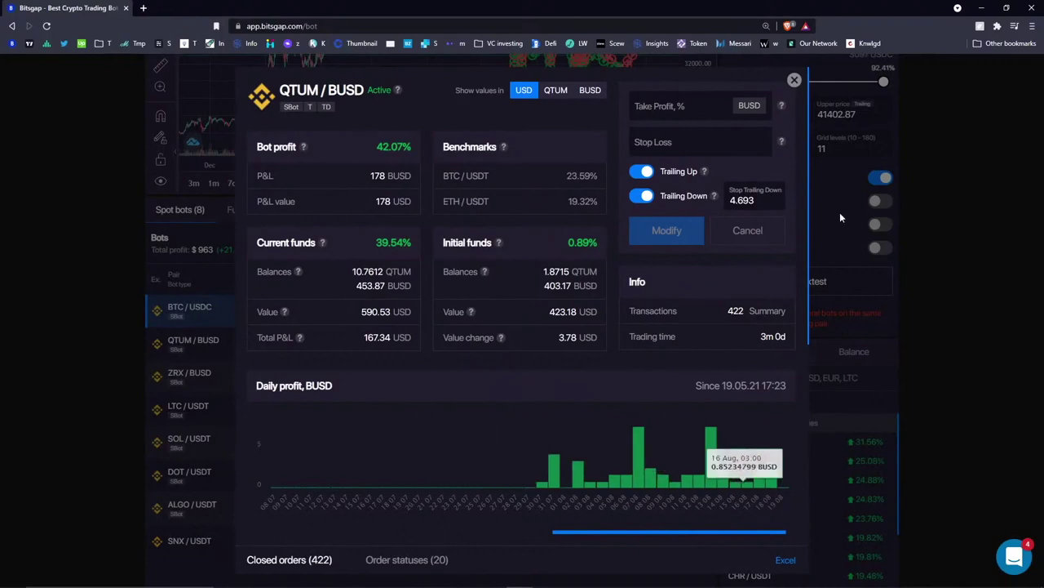
{"action": "left_click", "coordinate": [794, 80]}
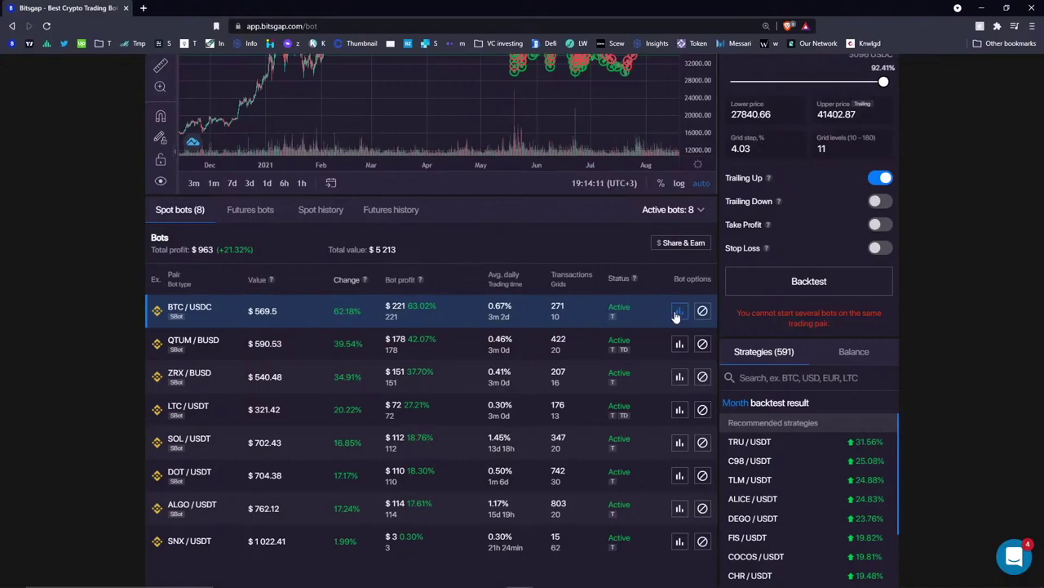
{"action": "left_click", "coordinate": [679, 378]}
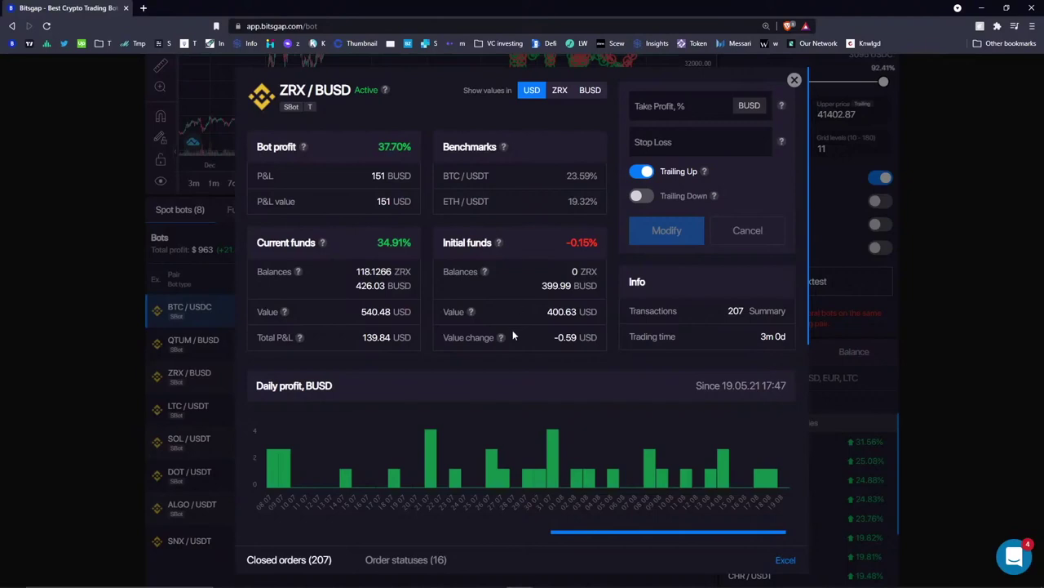
- Show the ZRX/BUSD order statuses, filter to errors only, then back to all statuses
{"action": "scroll", "coordinate": [497, 350], "scroll_direction": "down", "scroll_amount": 2}
{"action": "scroll", "coordinate": [565, 192], "scroll_direction": "up", "scroll_amount": 2}
{"action": "left_click", "coordinate": [710, 318]}
{"action": "scroll", "coordinate": [710, 315], "scroll_direction": "down", "scroll_amount": 4}
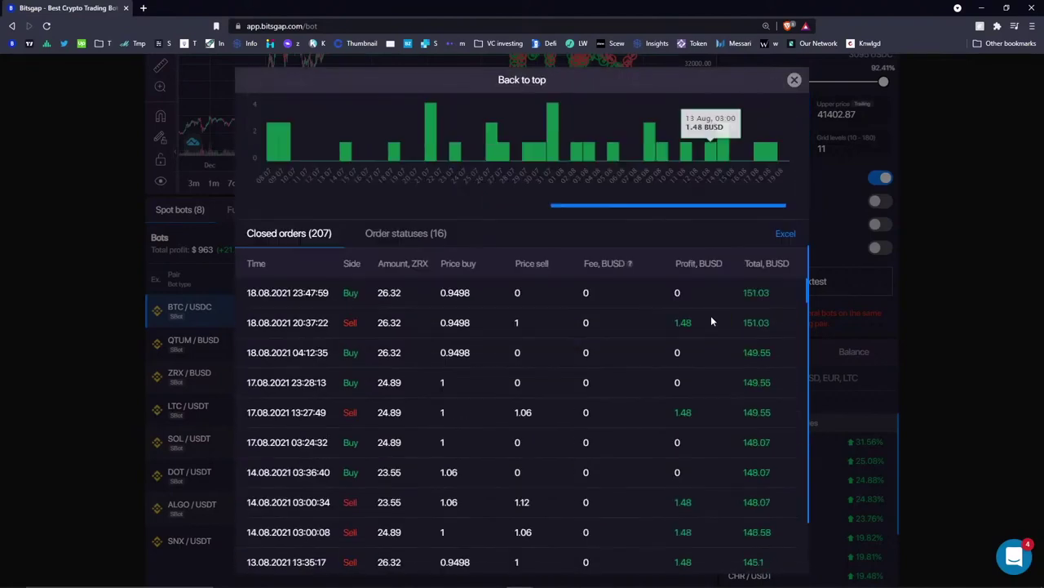
{"action": "left_click", "coordinate": [391, 238]}
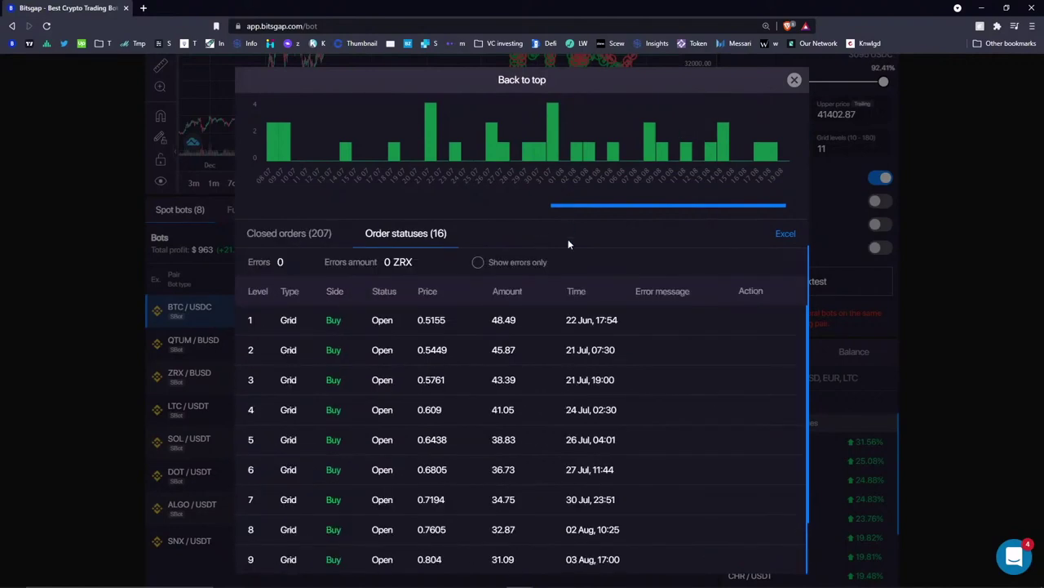
{"action": "left_click", "coordinate": [512, 262]}
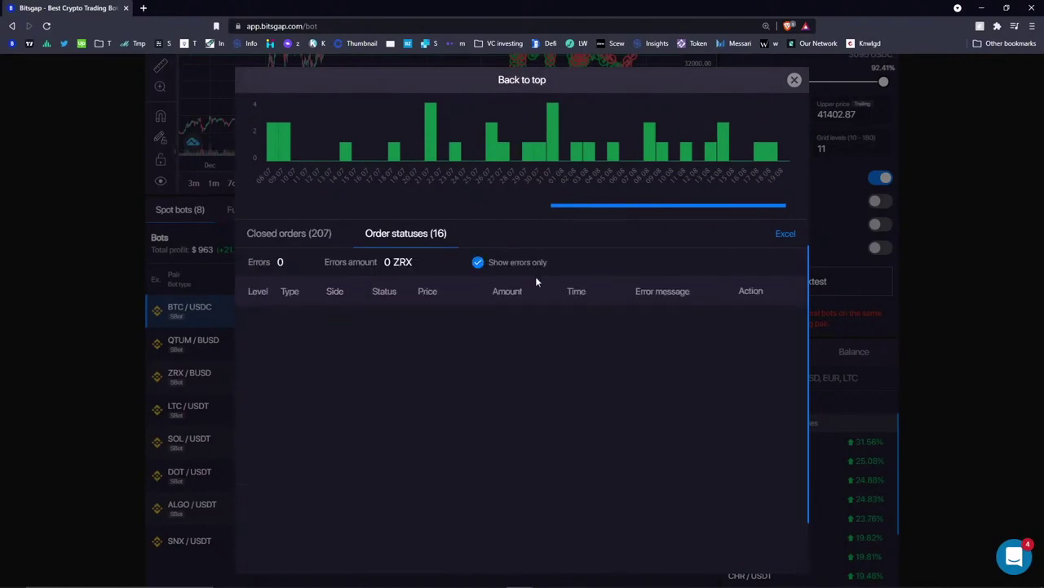
{"action": "left_click", "coordinate": [478, 263]}
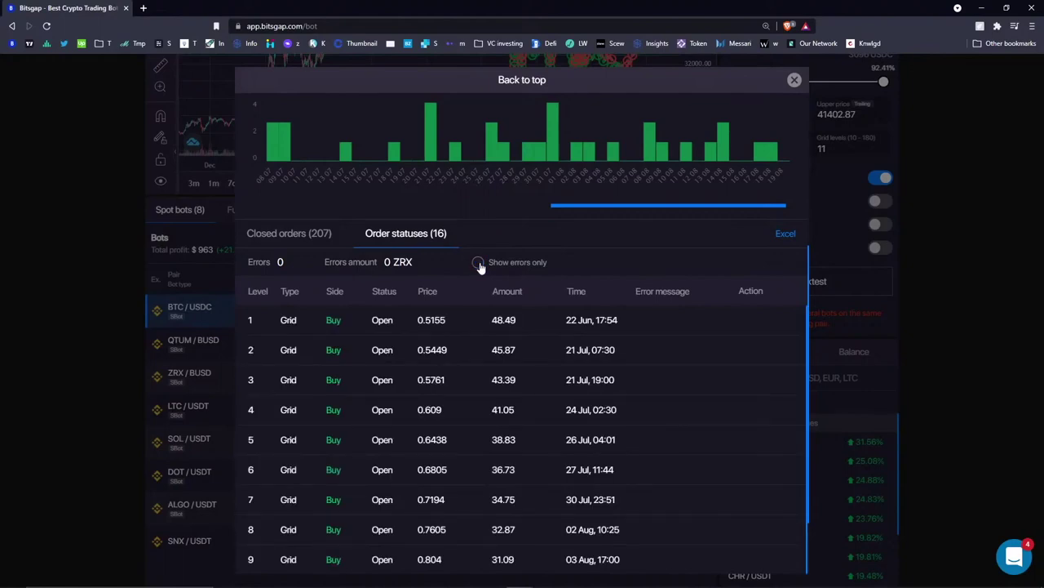
- View the closed orders history and scroll back up to the ZRX/BUSD header
{"action": "left_click", "coordinate": [314, 237]}
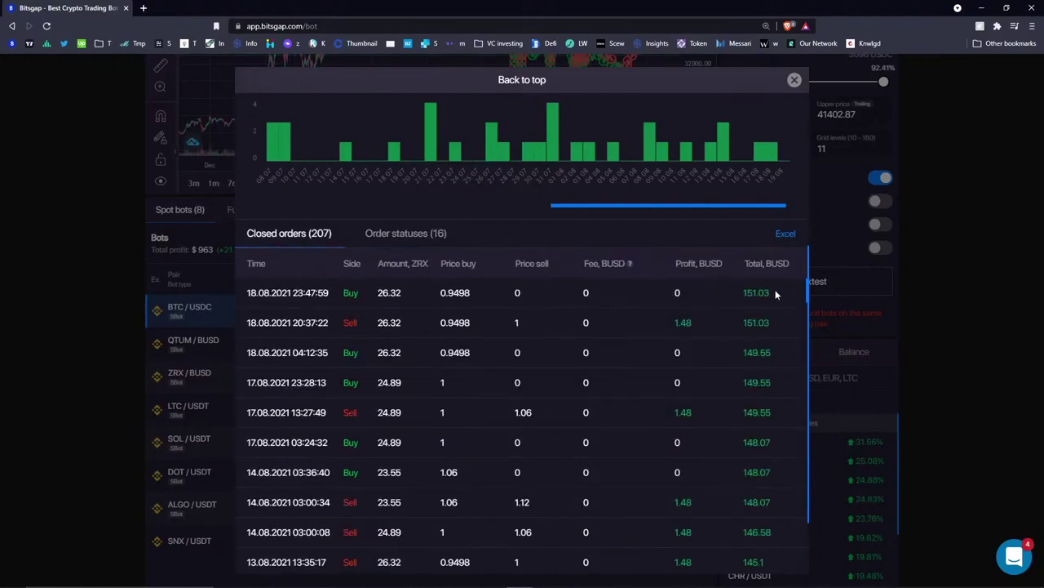
{"action": "scroll", "coordinate": [521, 330], "scroll_direction": "down", "scroll_amount": 4}
{"action": "scroll", "coordinate": [376, 281], "scroll_direction": "up", "scroll_amount": 4}
{"action": "left_click", "coordinate": [387, 237]}
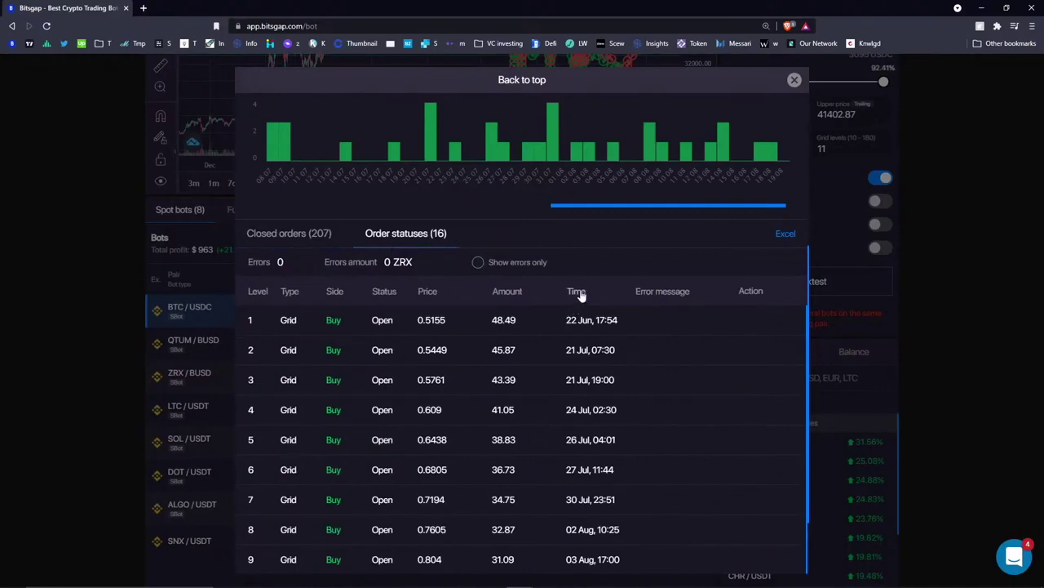
{"action": "left_click", "coordinate": [304, 233]}
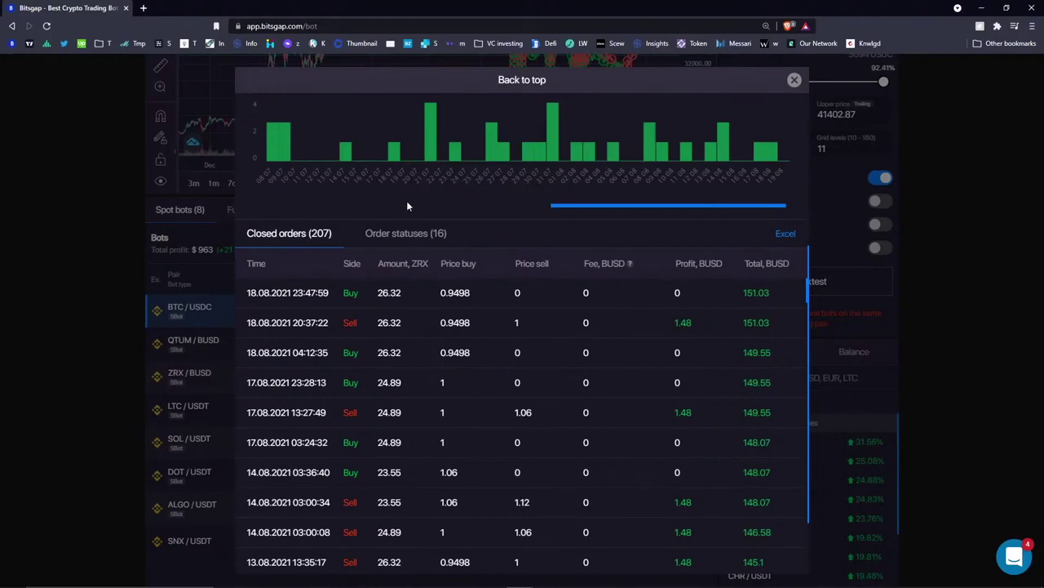
{"action": "scroll", "coordinate": [532, 351], "scroll_direction": "down", "scroll_amount": 10}
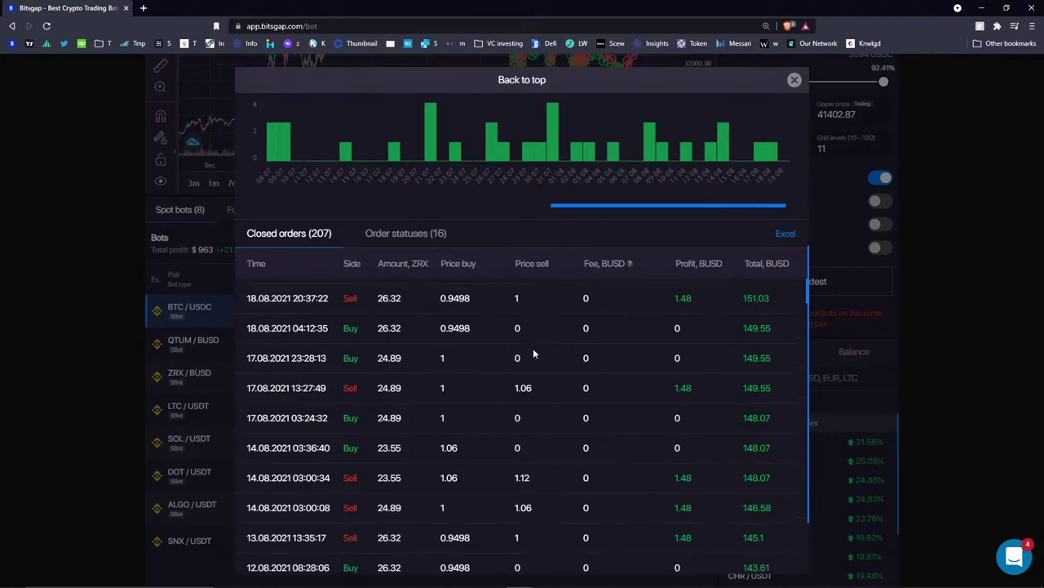
{"action": "scroll", "coordinate": [540, 352], "scroll_direction": "up", "scroll_amount": 10}
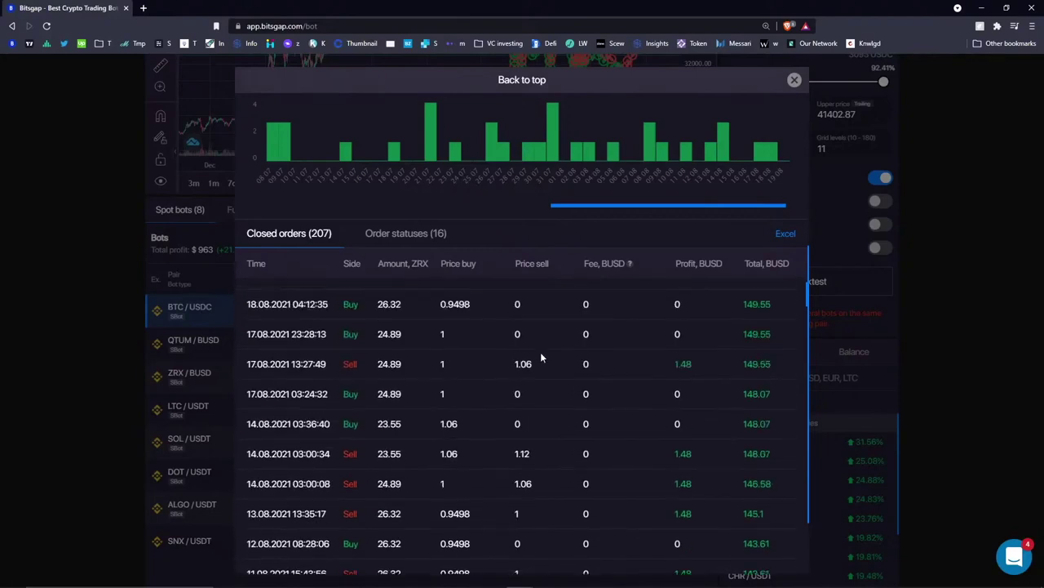
{"action": "scroll", "coordinate": [537, 196], "scroll_direction": "up", "scroll_amount": 5}
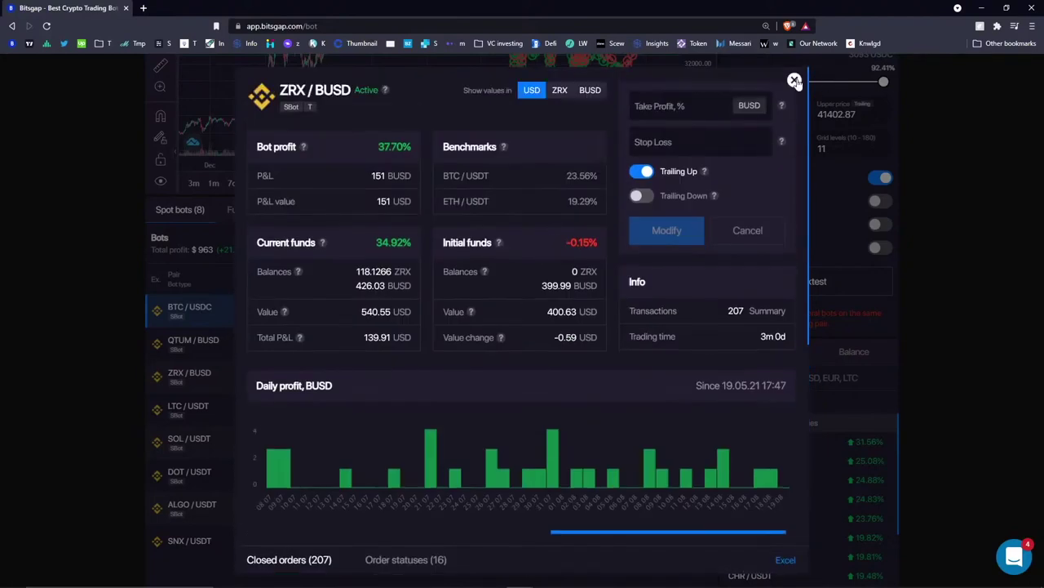
- Close the ZRX/BUSD details and open the SNX/USDT bot
{"action": "left_click", "coordinate": [795, 81]}
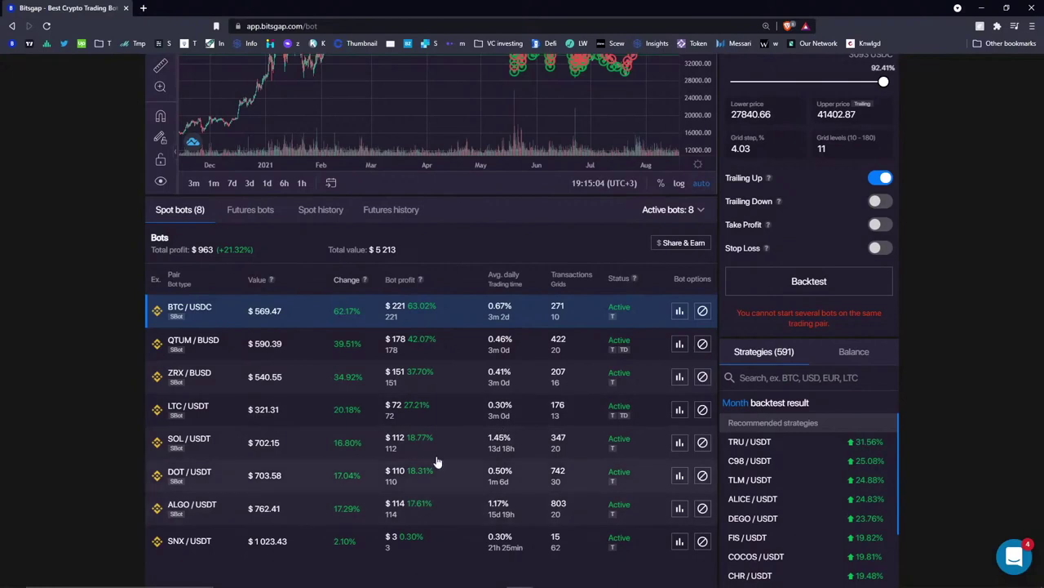
{"action": "scroll", "coordinate": [445, 319], "scroll_direction": "up", "scroll_amount": 3}
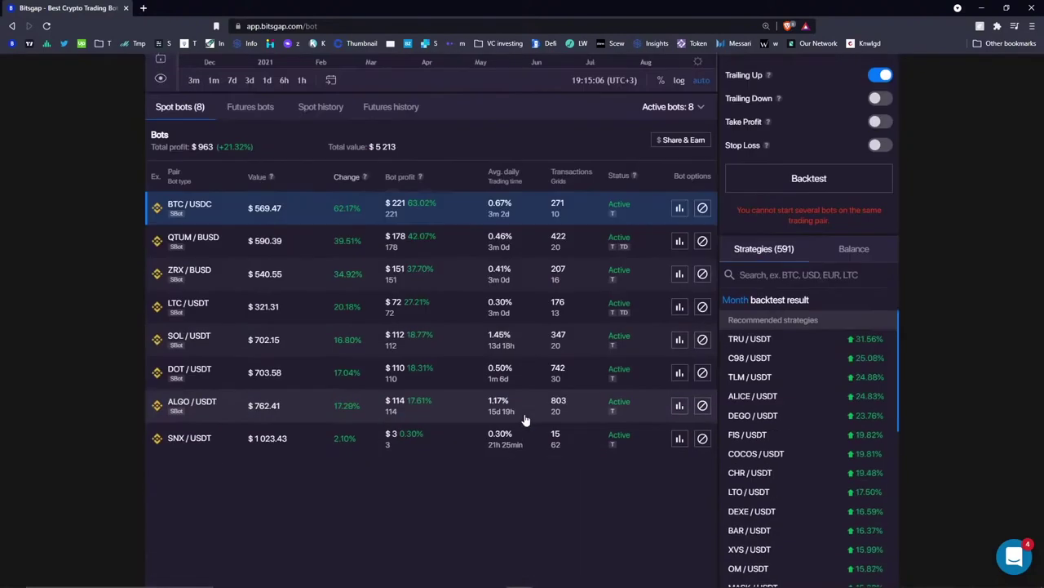
{"action": "scroll", "coordinate": [449, 313], "scroll_direction": "down", "scroll_amount": 4}
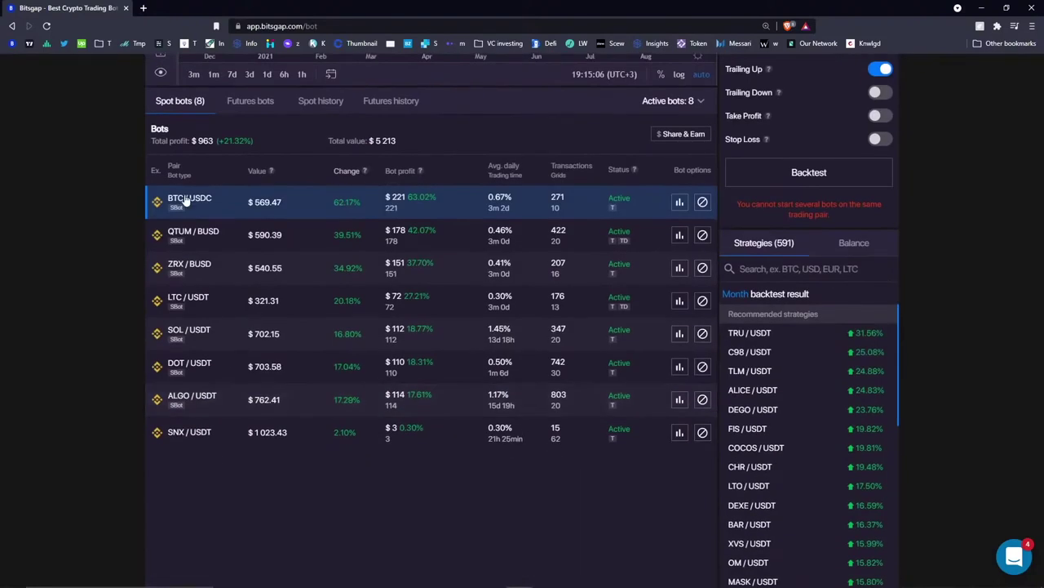
{"action": "left_click", "coordinate": [190, 442]}
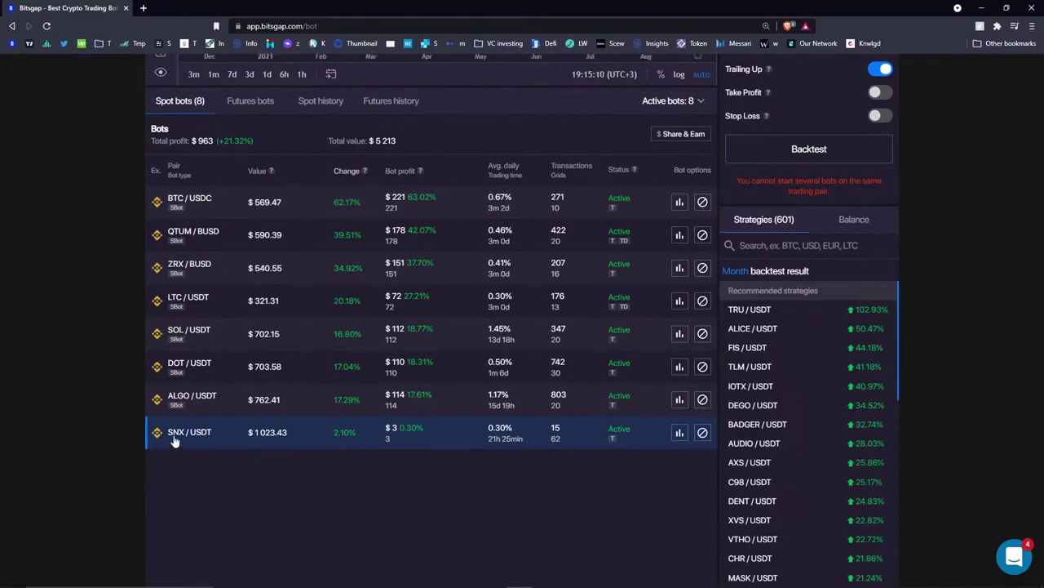
{"action": "scroll", "coordinate": [297, 465], "scroll_direction": "up", "scroll_amount": 4}
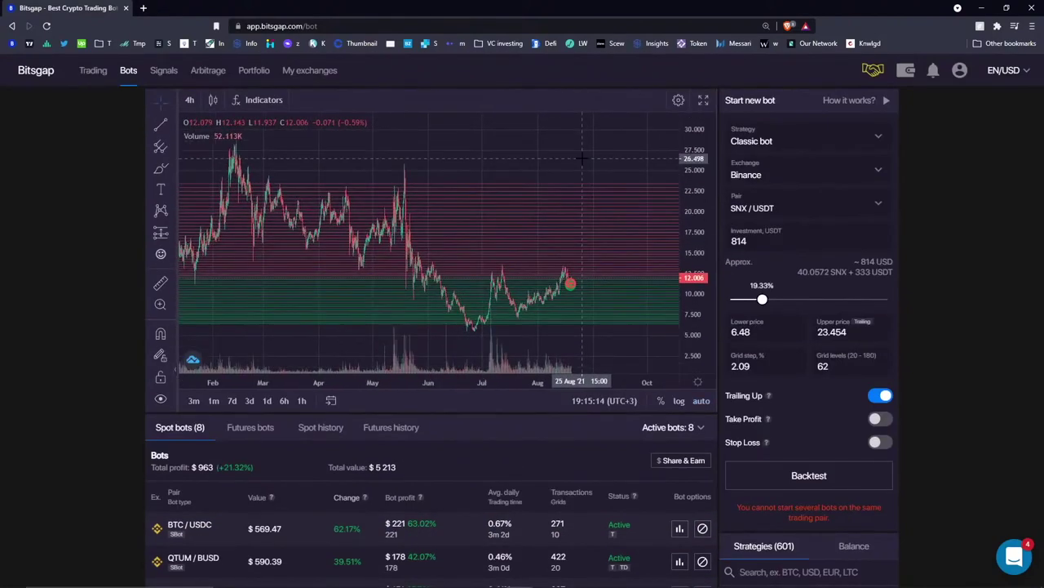
- Pan the SNX/USDT chart from November history through May–August to the latest bars
{"action": "left_click_drag", "start_coordinate": [310, 221], "coordinate": [467, 231]}
{"action": "left_click_drag", "start_coordinate": [527, 245], "coordinate": [415, 247]}
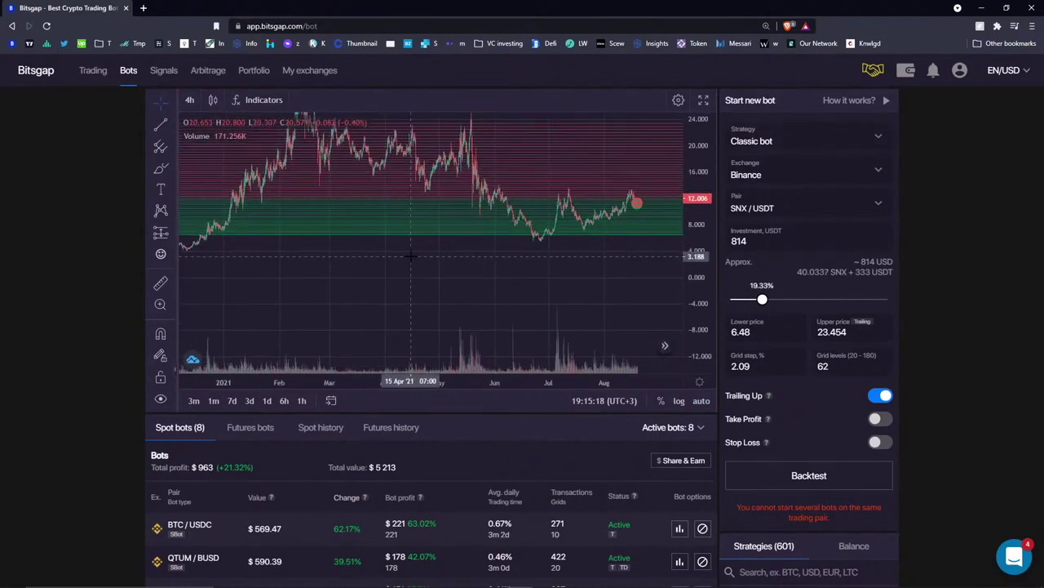
{"action": "left_click_drag", "start_coordinate": [530, 259], "coordinate": [439, 267]}
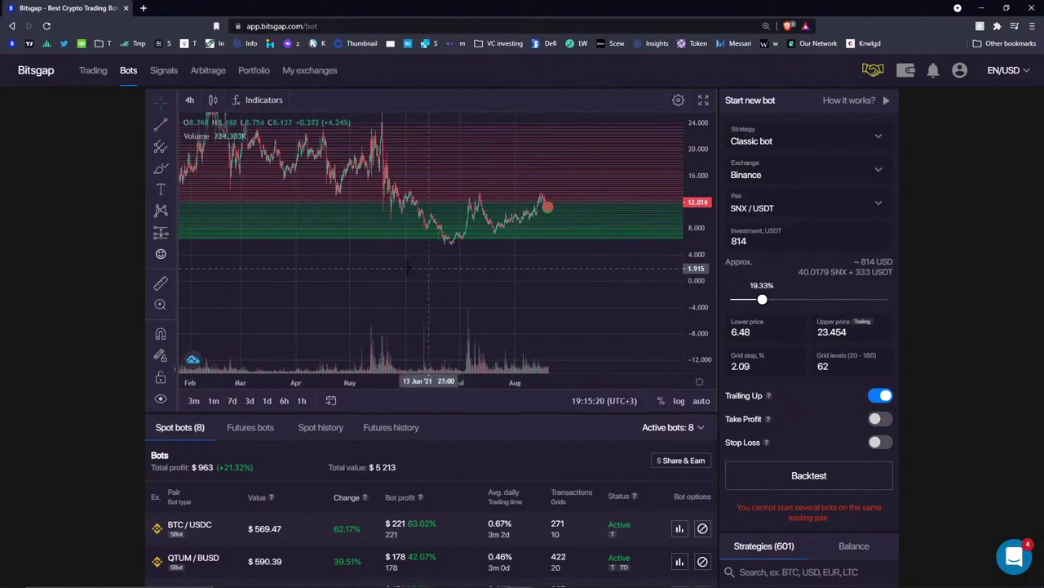
{"action": "scroll", "coordinate": [343, 292], "scroll_direction": "left", "scroll_amount": 3}
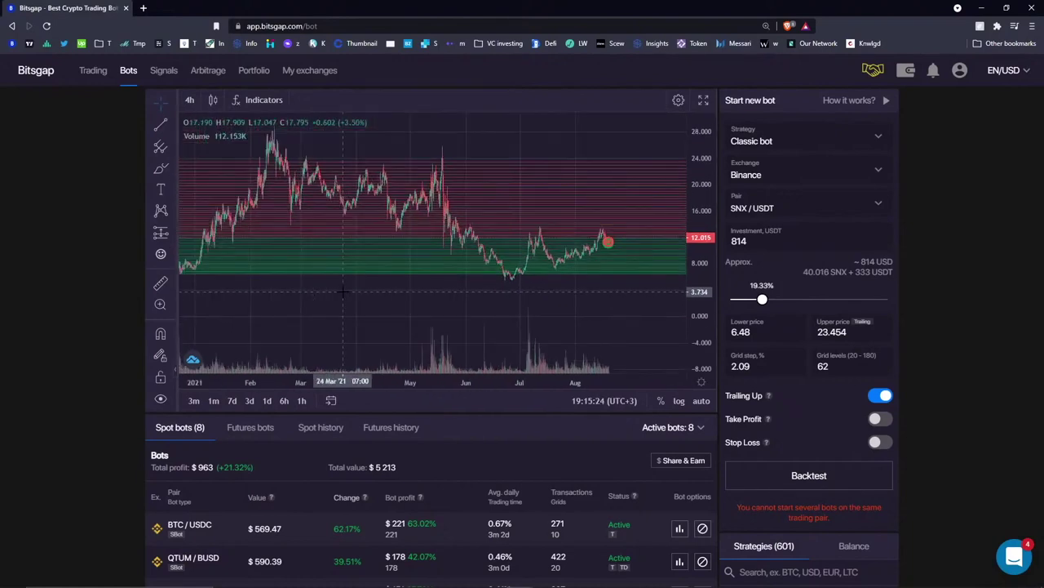
{"action": "left_click_drag", "start_coordinate": [410, 287], "coordinate": [306, 270]}
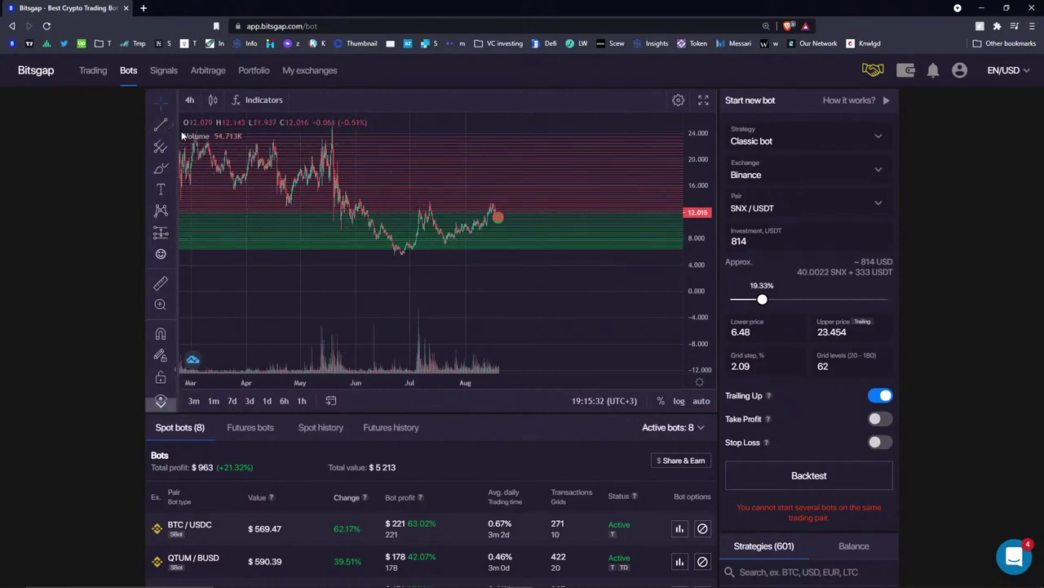
{"action": "left_click_drag", "start_coordinate": [531, 299], "coordinate": [471, 326]}
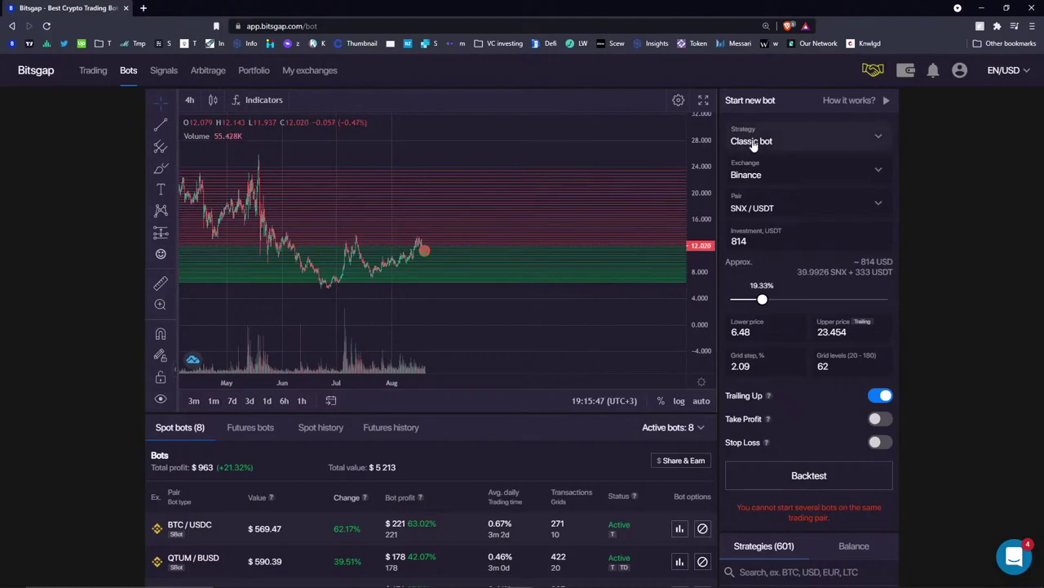
- Sketch freehand price paths on the chart, delete one, then open the BTC/USDC bot
{"action": "left_click", "coordinate": [161, 168]}
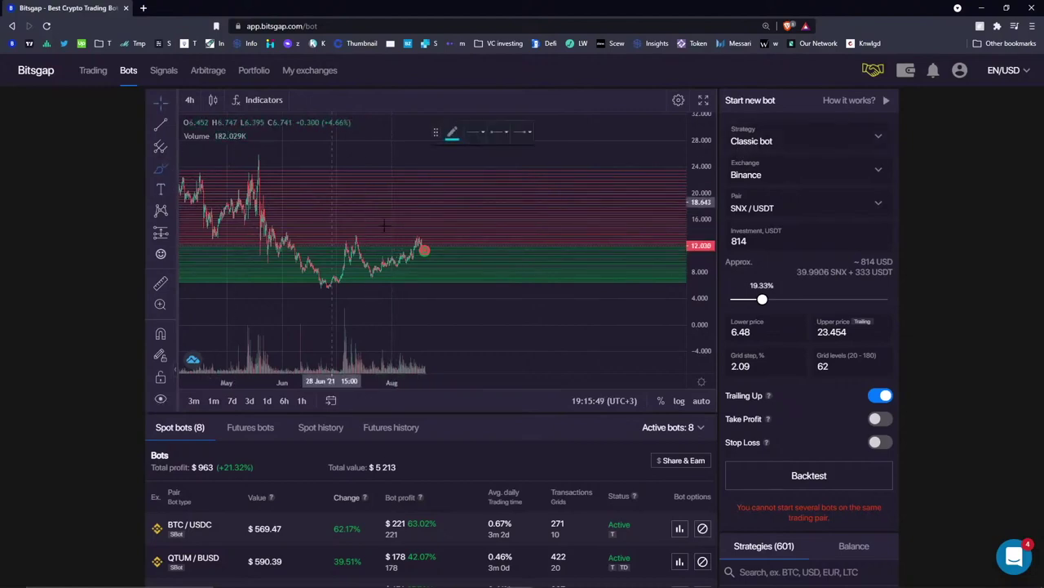
{"action": "left_click_drag", "start_coordinate": [428, 246], "coordinate": [581, 168]}
{"action": "left_click", "coordinate": [795, 137]}
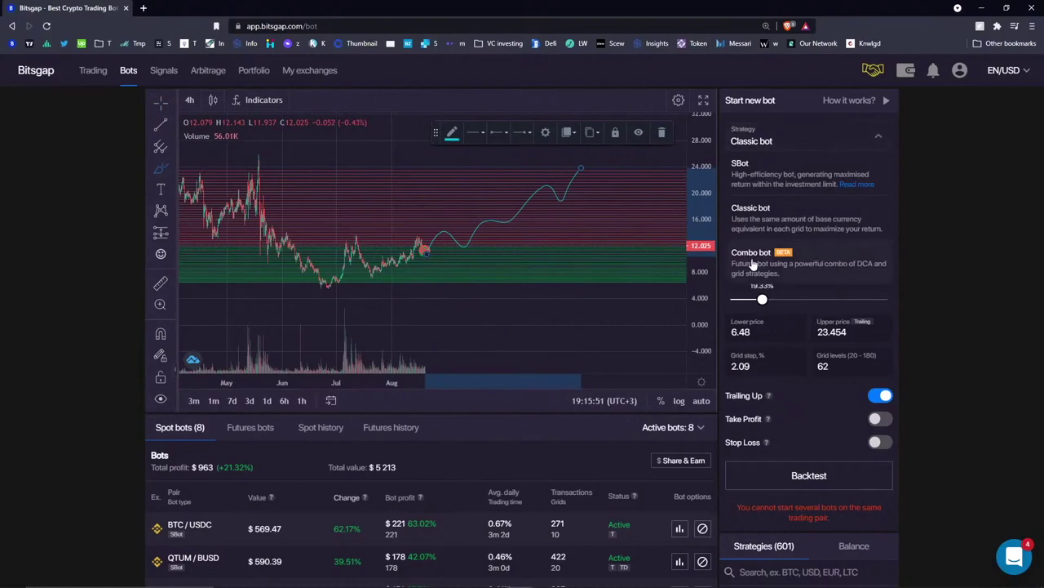
{"action": "left_click", "coordinate": [662, 132]}
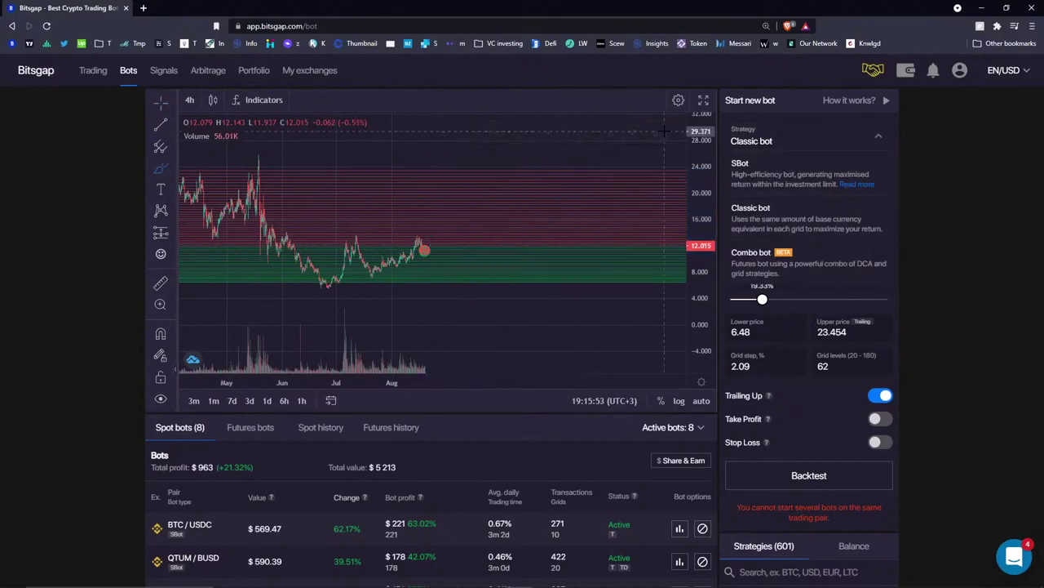
{"action": "left_click", "coordinate": [808, 134]}
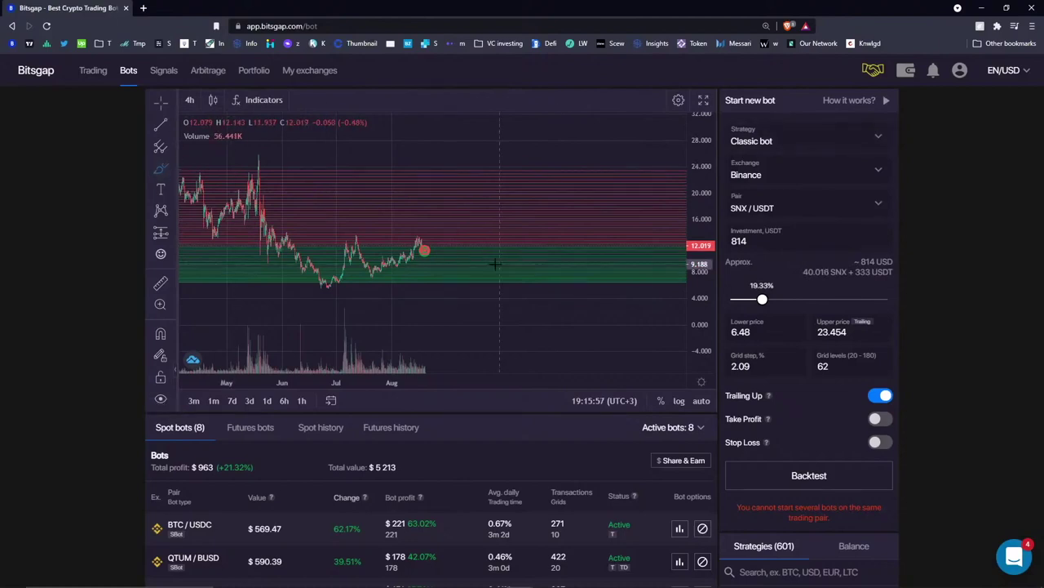
{"action": "left_click", "coordinate": [161, 169]}
{"action": "mouse_move", "coordinate": [433, 279]}
{"action": "left_mouse_down"}
{"action": "mouse_move", "coordinate": [500, 285]}
{"action": "mouse_move", "coordinate": [631, 217]}
{"action": "mouse_move", "coordinate": [685, 217]}
{"action": "left_mouse_up"}
{"action": "scroll", "coordinate": [244, 531], "scroll_direction": "down", "scroll_amount": 4}
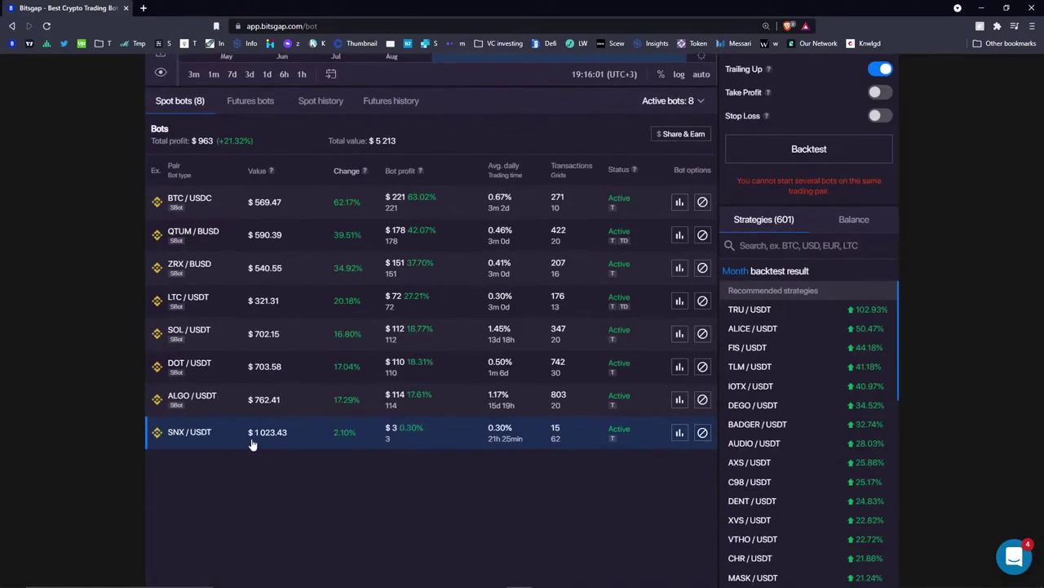
{"action": "left_click", "coordinate": [392, 209]}
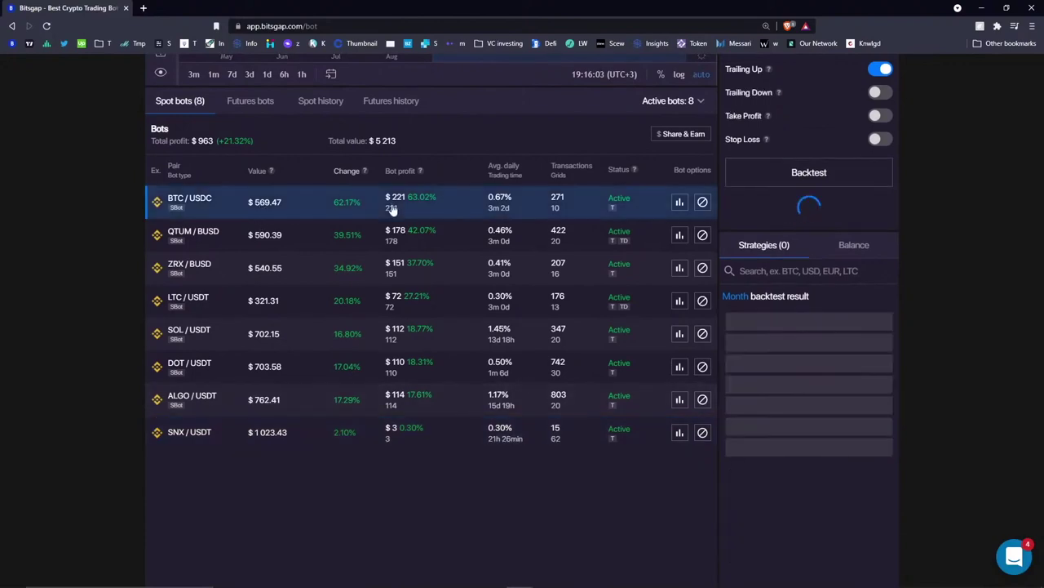
- Pan and rescale the BTC/USDC chart, then sketch and erase a freehand path across its grid trades
{"action": "scroll", "coordinate": [392, 209], "scroll_direction": "up", "scroll_amount": 4}
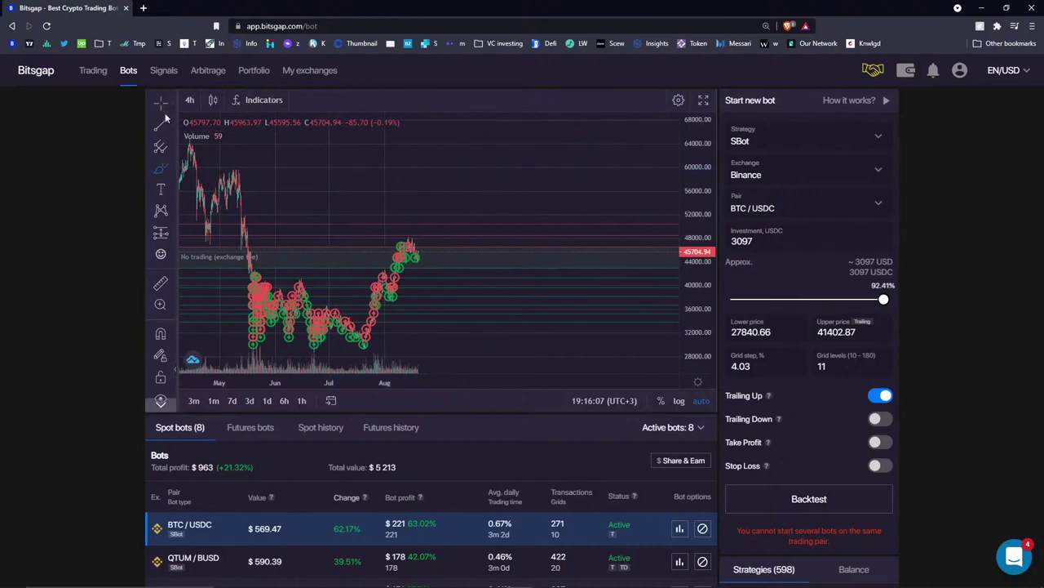
{"action": "left_click_drag", "start_coordinate": [359, 198], "coordinate": [510, 175]}
{"action": "left_click_drag", "start_coordinate": [408, 228], "coordinate": [424, 234]}
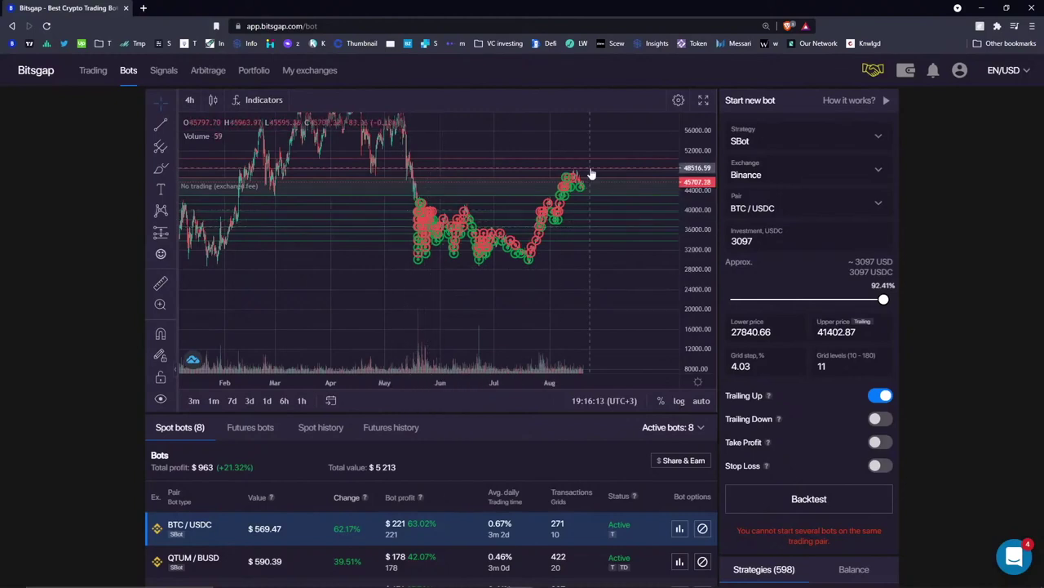
{"action": "left_click", "coordinate": [161, 168]}
{"action": "mouse_move", "coordinate": [422, 208]}
{"action": "left_mouse_down"}
{"action": "mouse_move", "coordinate": [510, 261]}
{"action": "mouse_move", "coordinate": [604, 209]}
{"action": "left_mouse_up"}
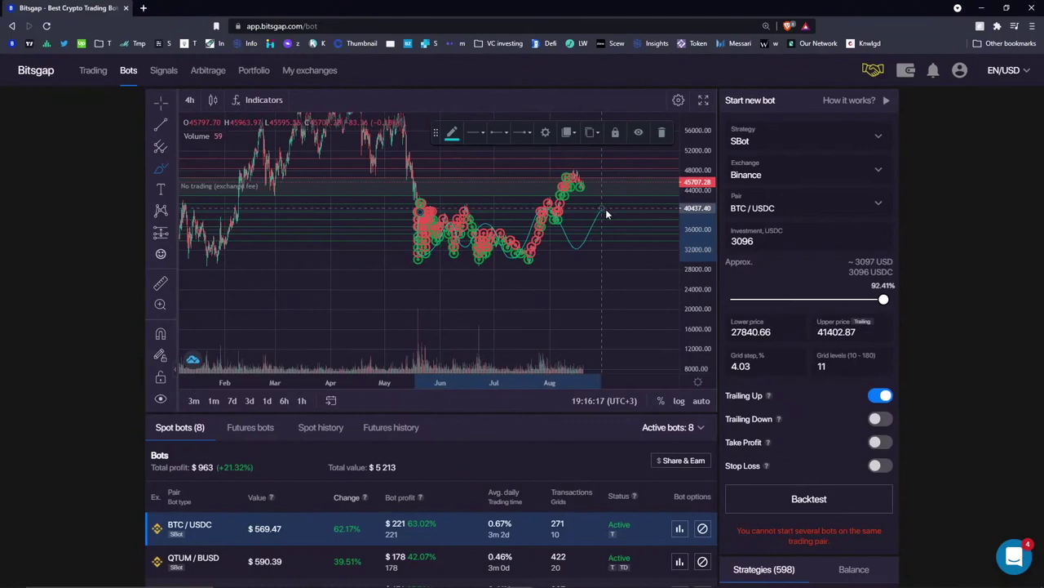
{"action": "left_click", "coordinate": [661, 139]}
- Open the SNX/USDT bot from the strategy list
{"action": "scroll", "coordinate": [408, 408], "scroll_direction": "down", "scroll_amount": 5}
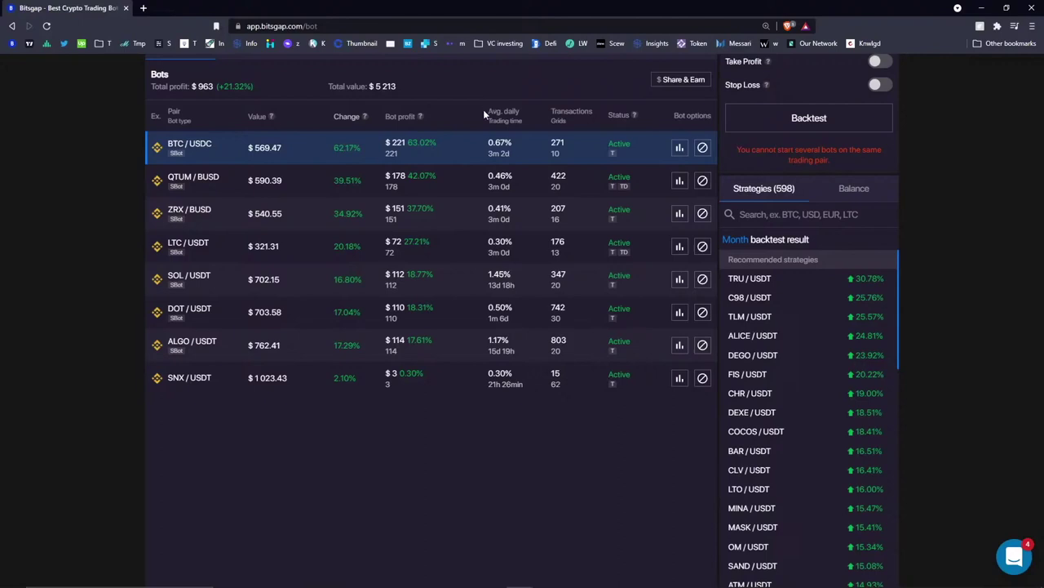
{"action": "scroll", "coordinate": [470, 221], "scroll_direction": "up", "scroll_amount": 2}
{"action": "scroll", "coordinate": [487, 234], "scroll_direction": "up", "scroll_amount": 4}
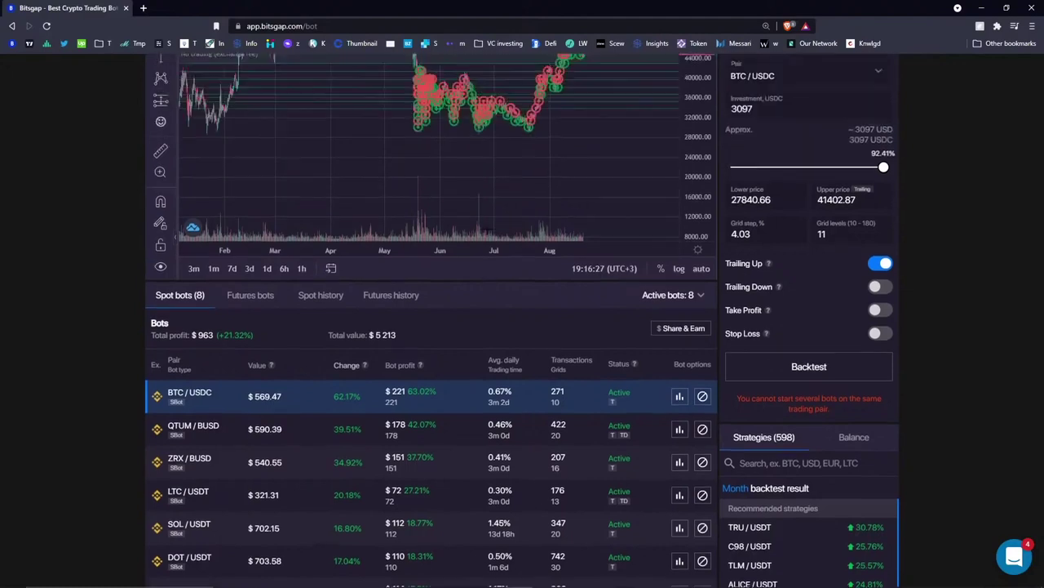
{"action": "scroll", "coordinate": [381, 436], "scroll_direction": "down", "scroll_amount": 4}
{"action": "left_click", "coordinate": [219, 438]}
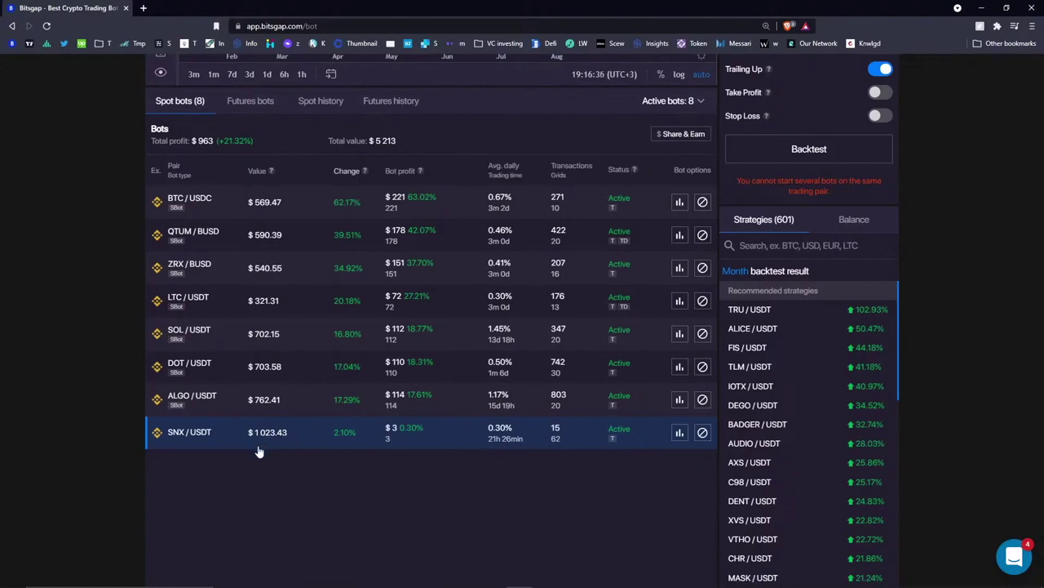
- Draw a trend line rising from the latest SNX/USDT candle
{"action": "mouse_move", "coordinate": [735, 581]}
{"action": "scroll", "coordinate": [441, 329], "scroll_direction": "up", "scroll_amount": 3}
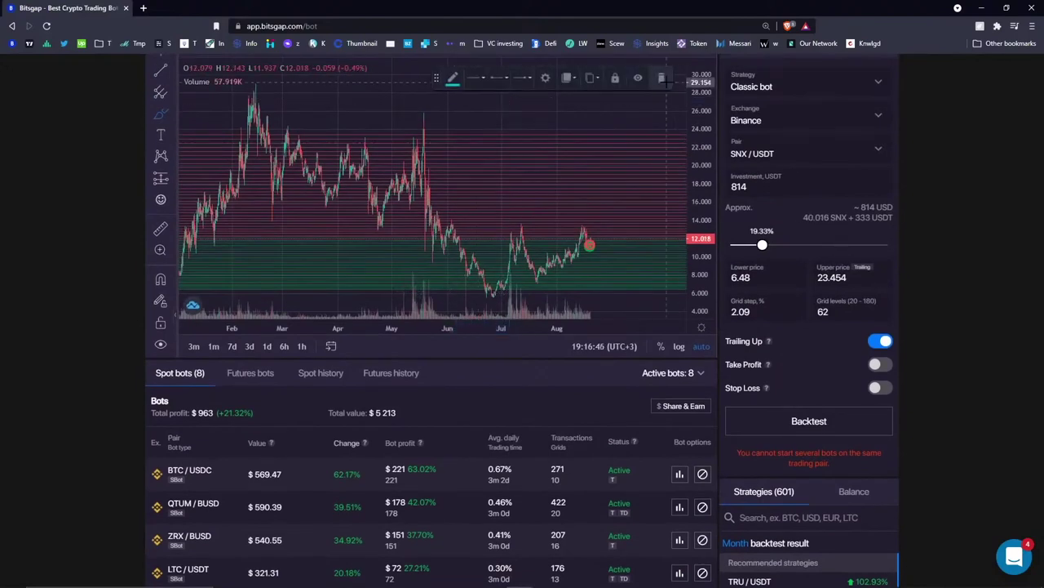
{"action": "mouse_move", "coordinate": [588, 239]}
{"action": "left_mouse_down"}
{"action": "mouse_move", "coordinate": [618, 215]}
{"action": "mouse_move", "coordinate": [676, 91]}
{"action": "left_mouse_up"}
- Scroll through the bot list and back, then open the trading-pair list at the ADA pairs
{"action": "scroll", "coordinate": [736, 179], "scroll_direction": "up", "scroll_amount": 1}
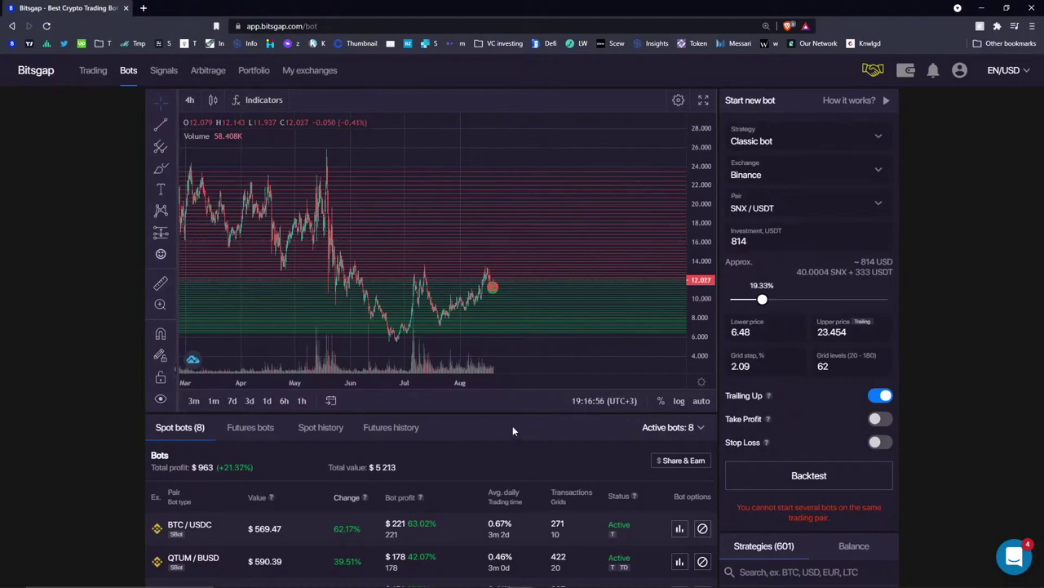
{"action": "scroll", "coordinate": [512, 427], "scroll_direction": "down", "scroll_amount": 4}
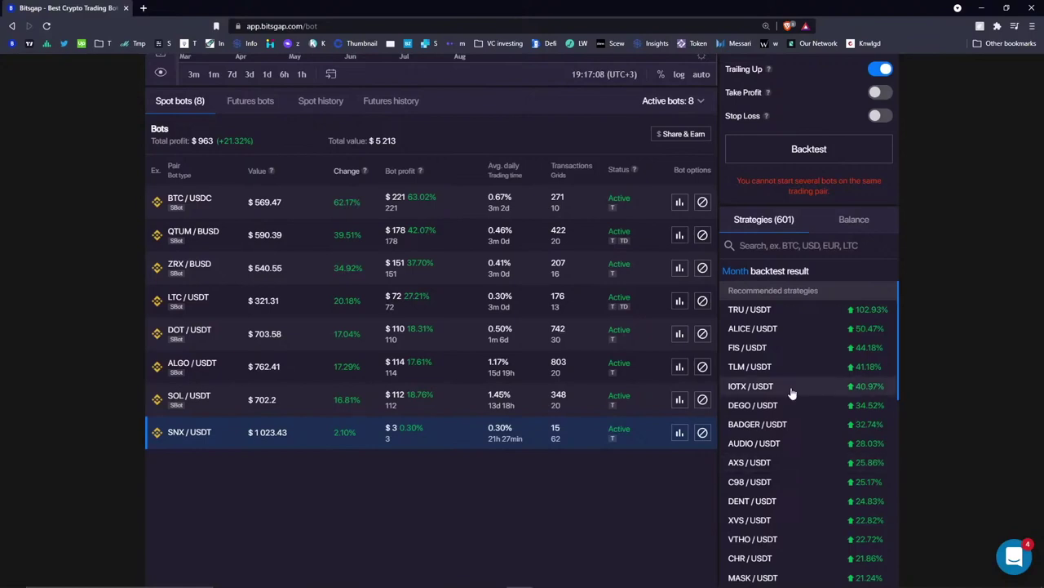
{"action": "scroll", "coordinate": [531, 489], "scroll_direction": "up", "scroll_amount": 3}
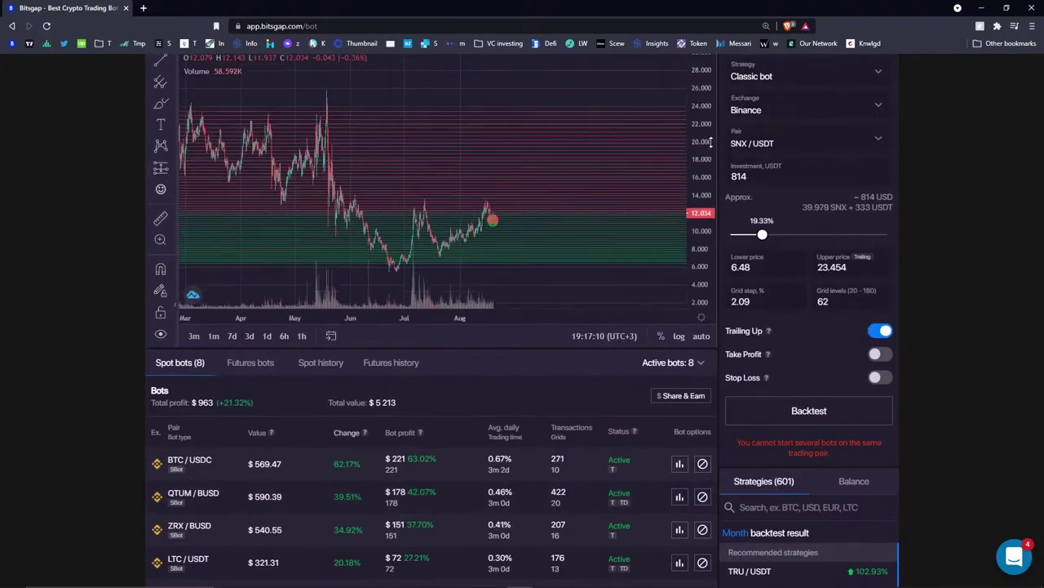
{"action": "scroll", "coordinate": [564, 347], "scroll_direction": "up", "scroll_amount": 2}
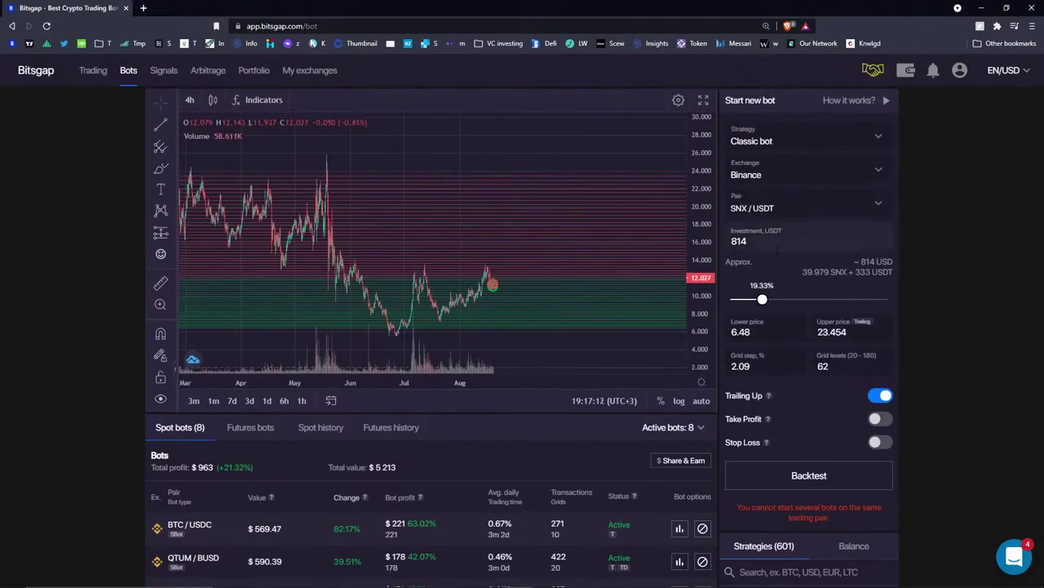
{"action": "left_click", "coordinate": [790, 211]}
- Select ADA / USDC as the bot's pair and sketch a projected price wave on its chart
{"action": "scroll", "coordinate": [763, 392], "scroll_direction": "down", "scroll_amount": 3}
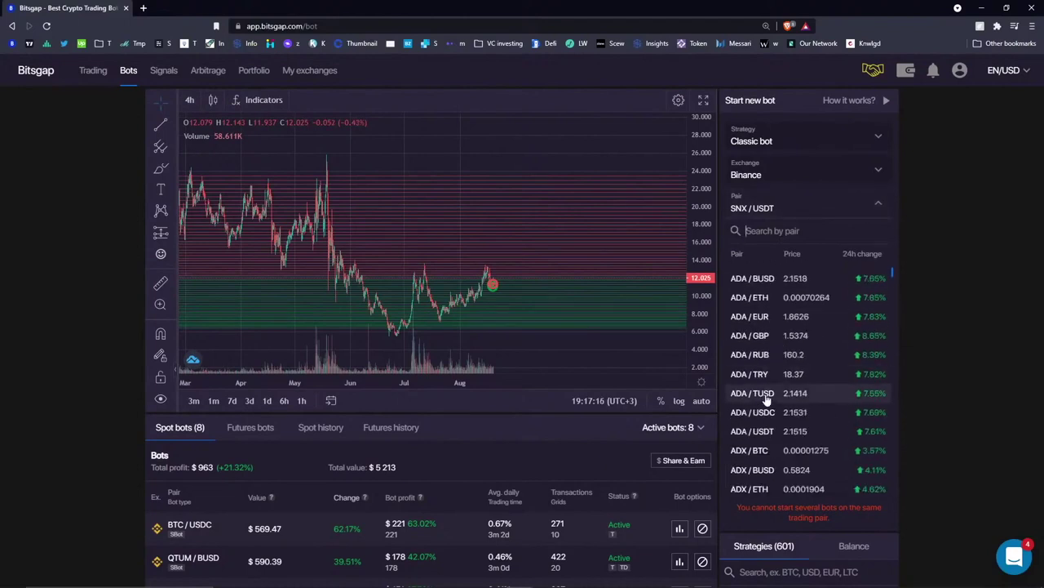
{"action": "left_click", "coordinate": [752, 413]}
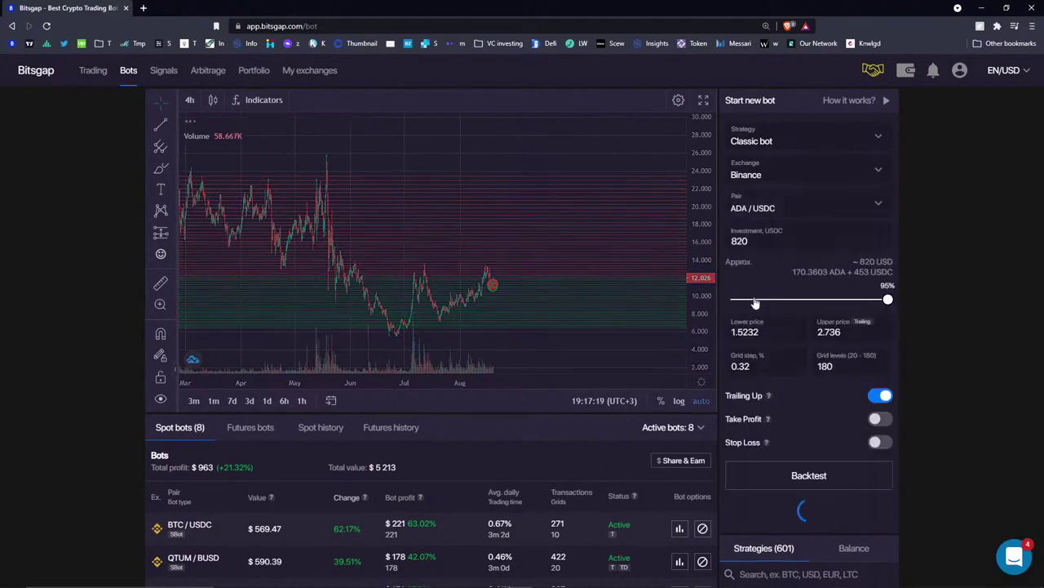
{"action": "scroll", "coordinate": [507, 242], "scroll_direction": "down", "scroll_amount": 8}
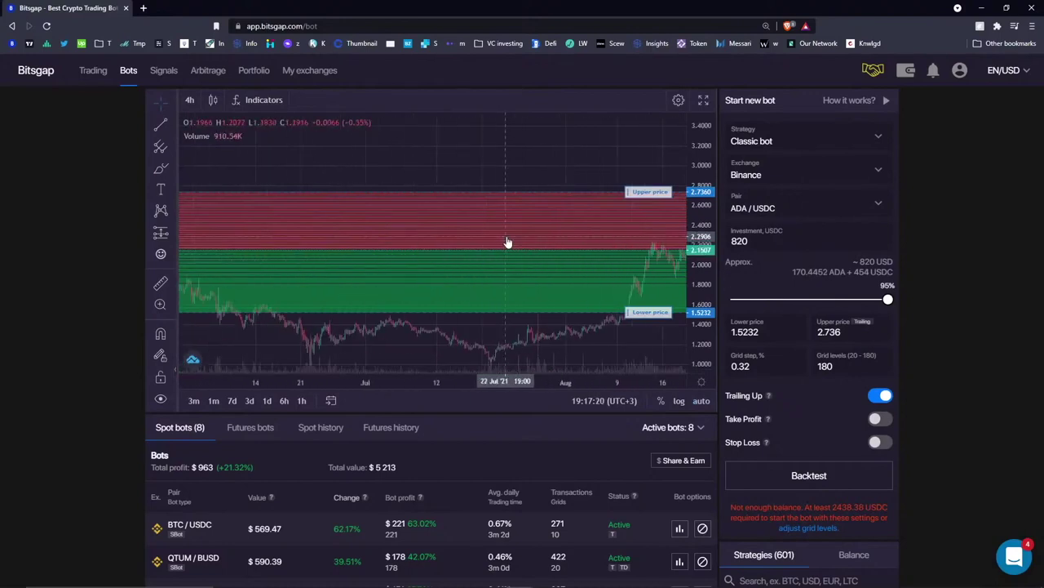
{"action": "left_click_drag", "start_coordinate": [462, 163], "coordinate": [425, 166]}
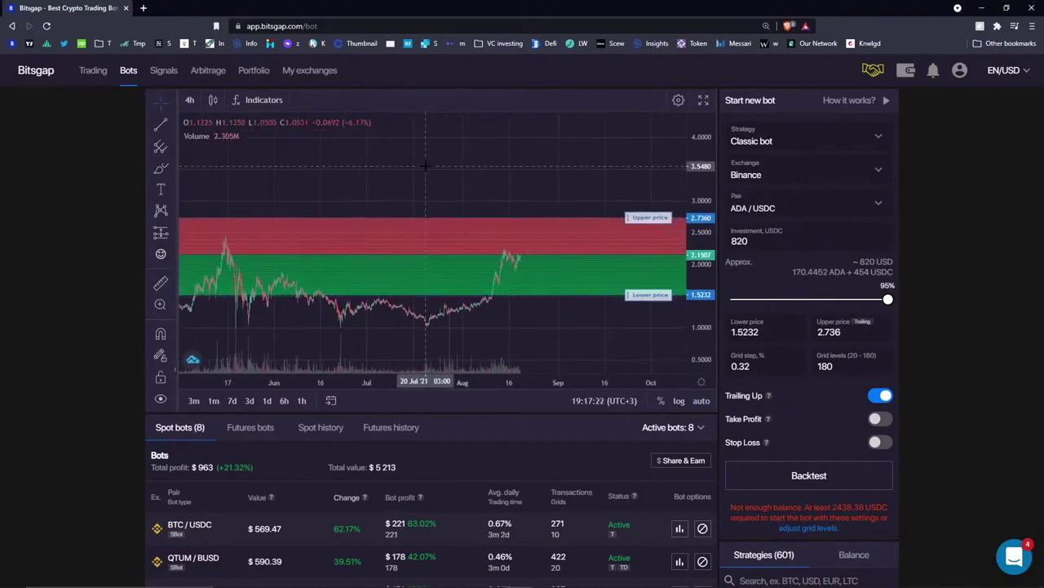
{"action": "left_click", "coordinate": [161, 168]}
{"action": "mouse_move", "coordinate": [517, 261]}
{"action": "left_mouse_down"}
{"action": "mouse_move", "coordinate": [620, 285]}
{"action": "mouse_move", "coordinate": [636, 255]}
{"action": "left_mouse_up"}
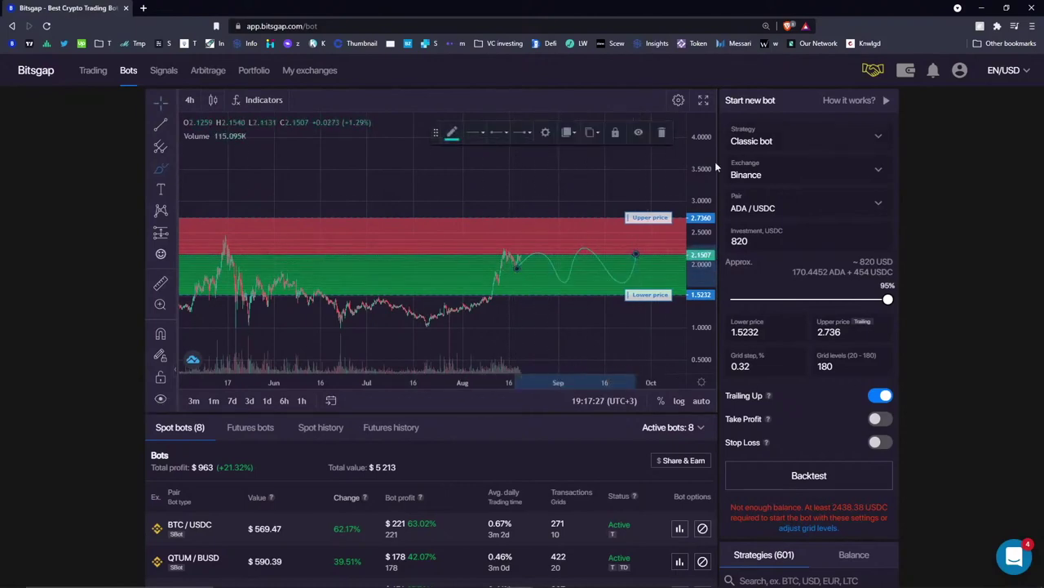
- Set the strategy to SBot with 60 grid levels and run a backtest
{"action": "left_click", "coordinate": [798, 140]}
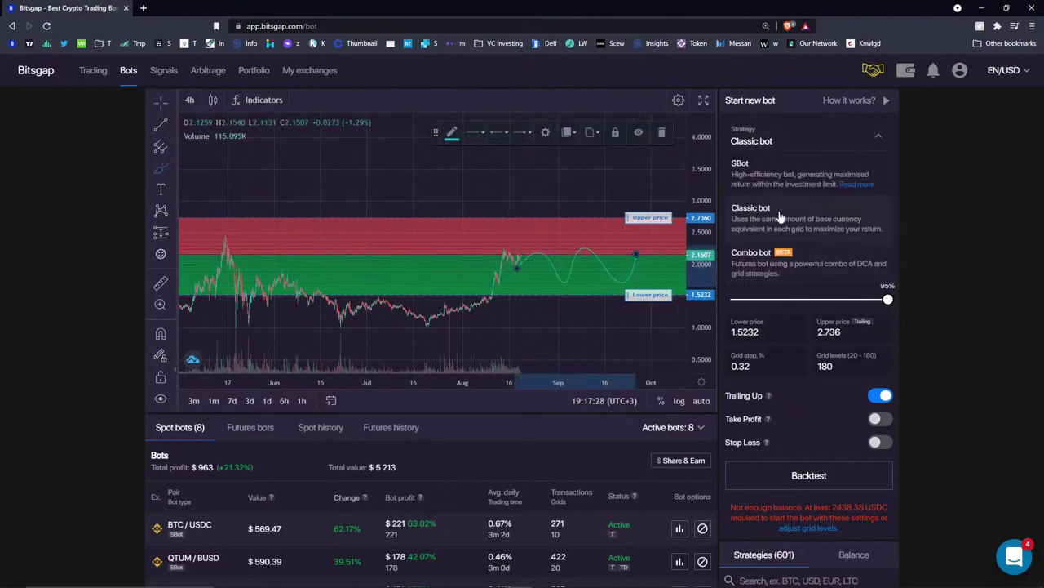
{"action": "left_click", "coordinate": [774, 171]}
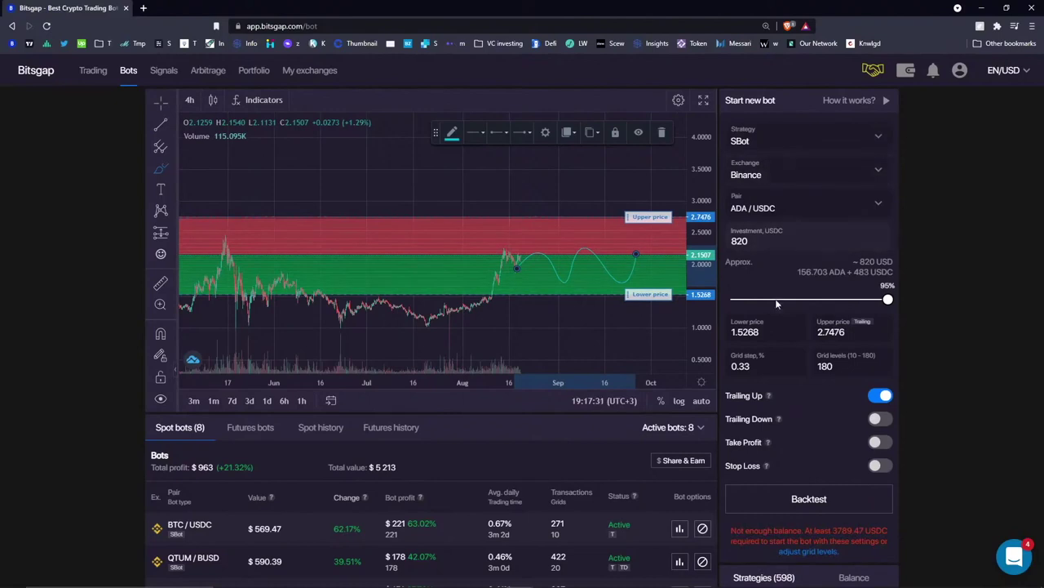
{"action": "double_click", "coordinate": [852, 367]}
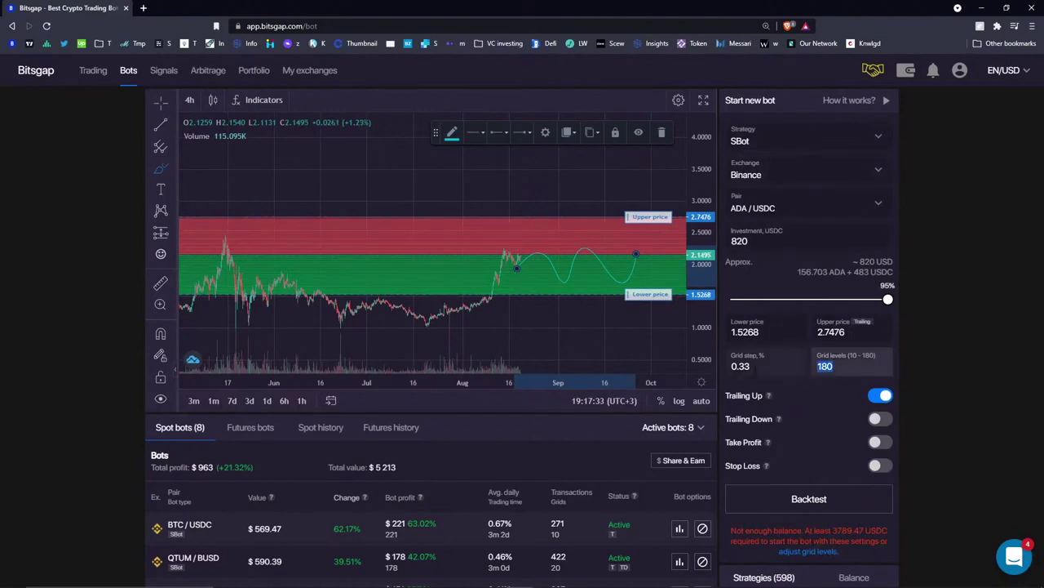
{"action": "type", "text": "60"}
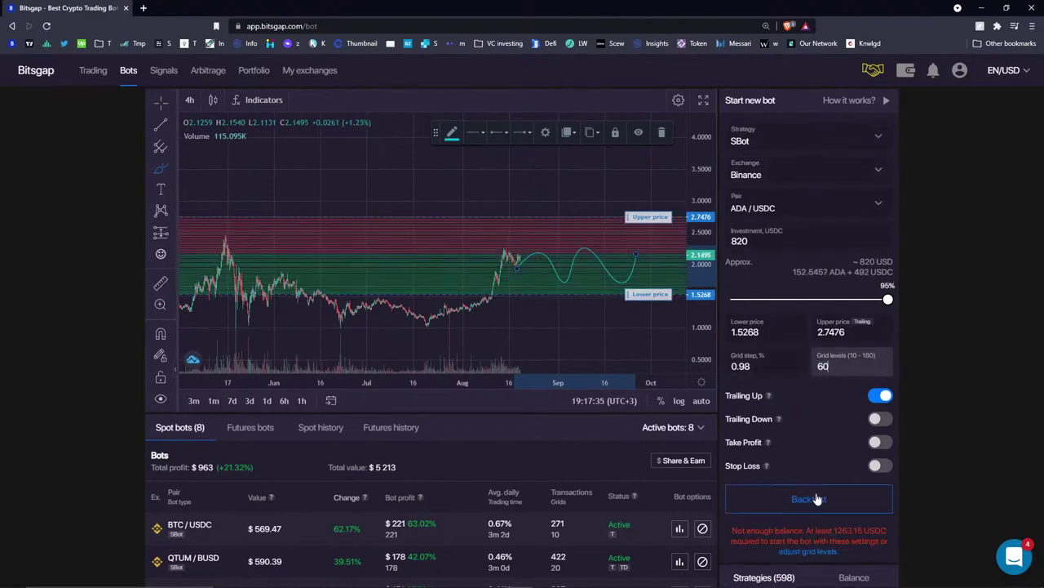
{"action": "left_click", "coordinate": [810, 498]}
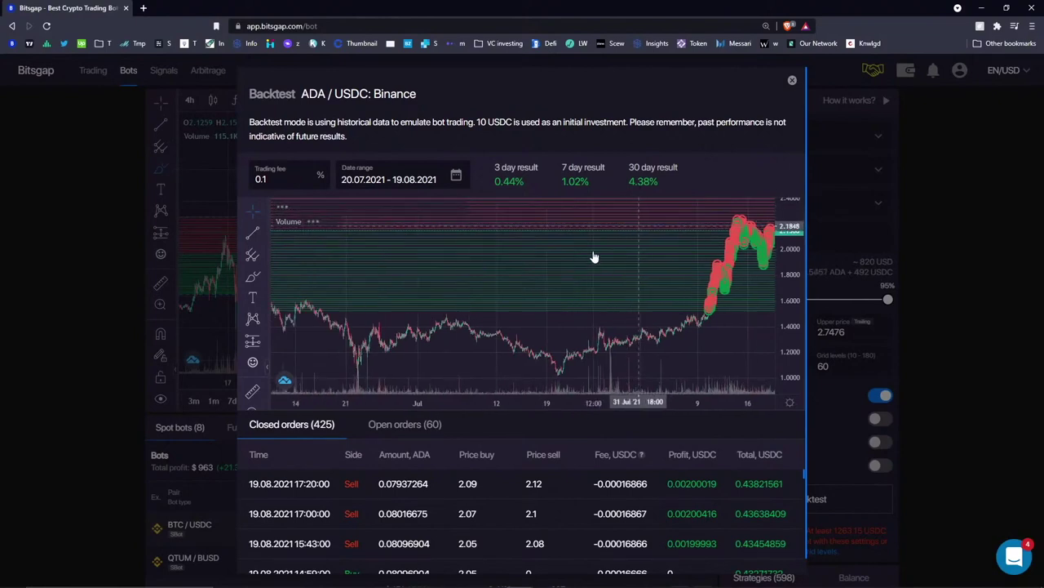
- Drop the SBot lower price to 0.9938, rerun the backtest, and review the 0.59%, 1.37%, 5.86% returns
{"action": "left_click", "coordinate": [791, 79]}
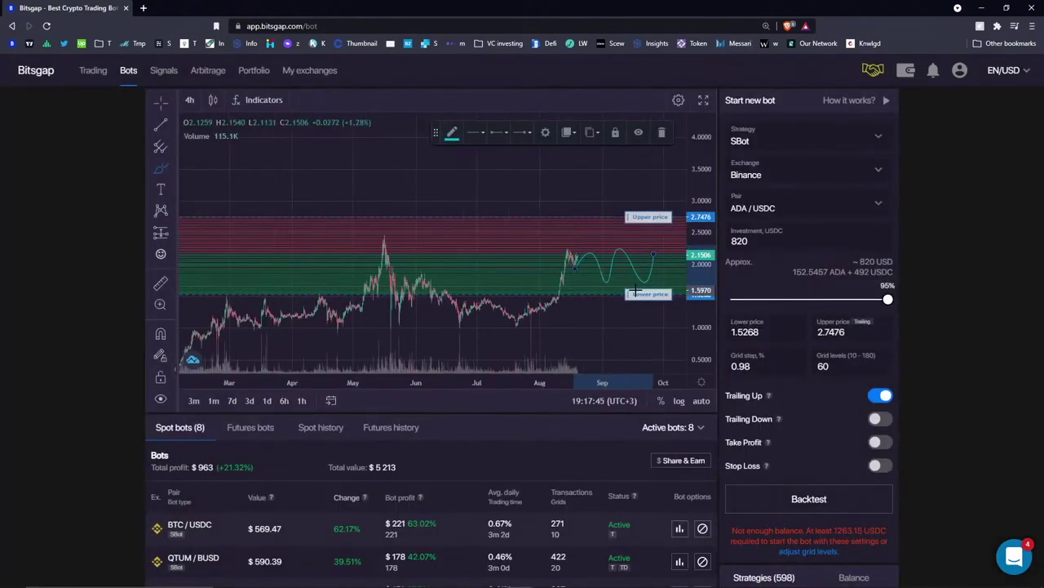
{"action": "left_click_drag", "start_coordinate": [643, 296], "coordinate": [649, 329]}
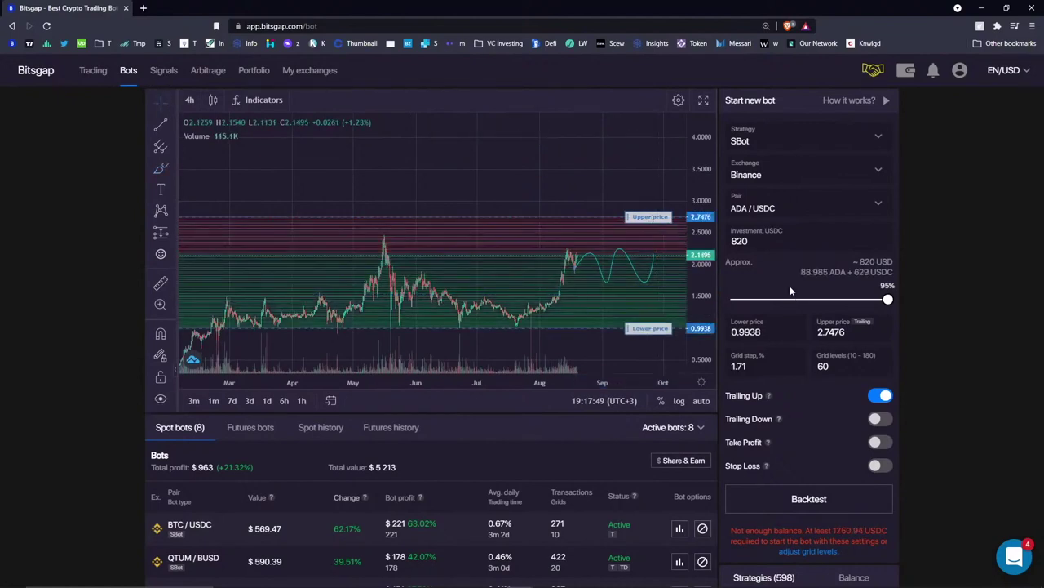
{"action": "left_click", "coordinate": [809, 499]}
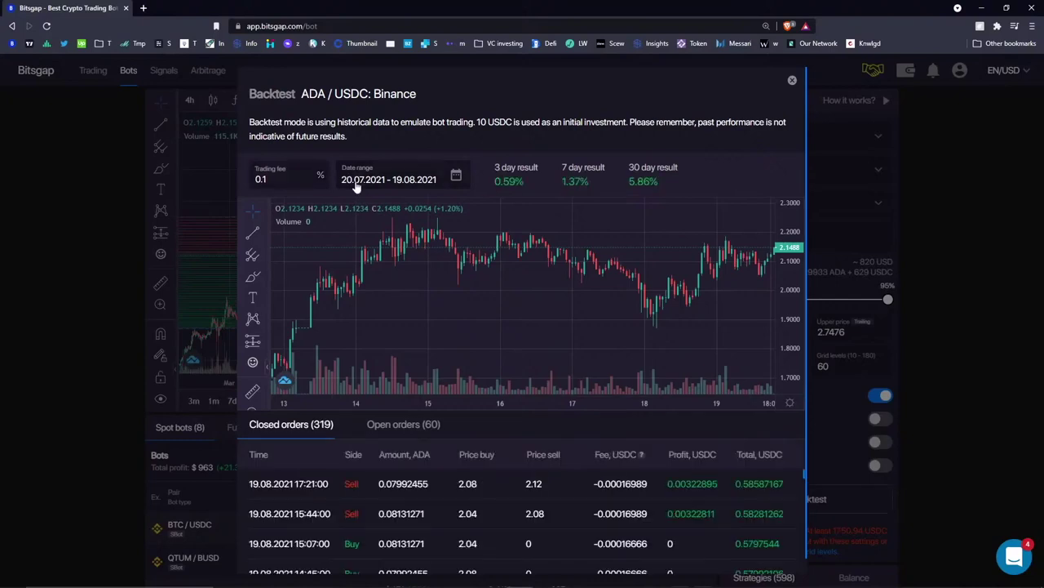
{"action": "scroll", "coordinate": [527, 265], "scroll_direction": "down", "scroll_amount": 5}
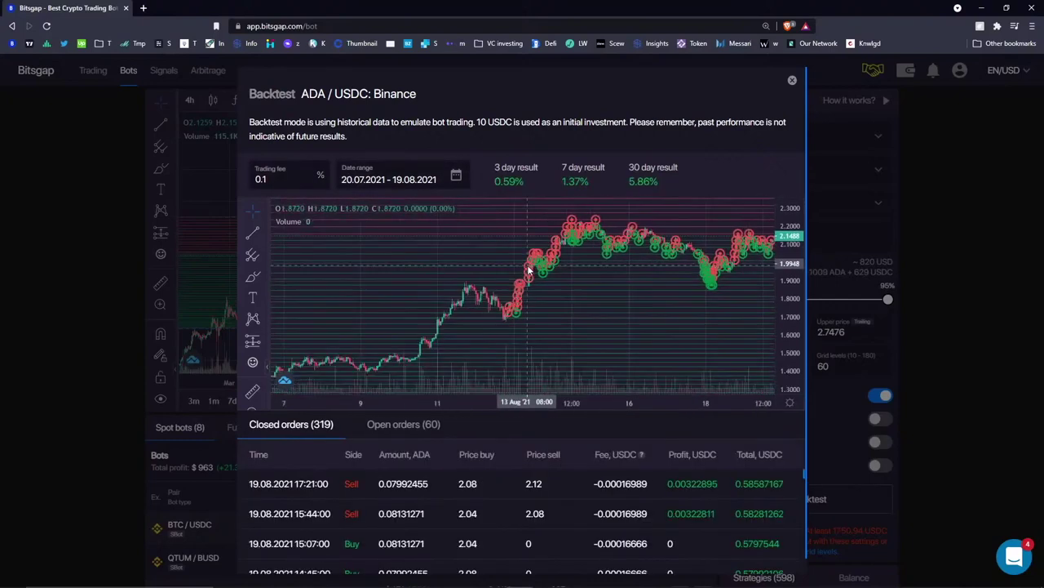
{"action": "left_click", "coordinate": [687, 187]}
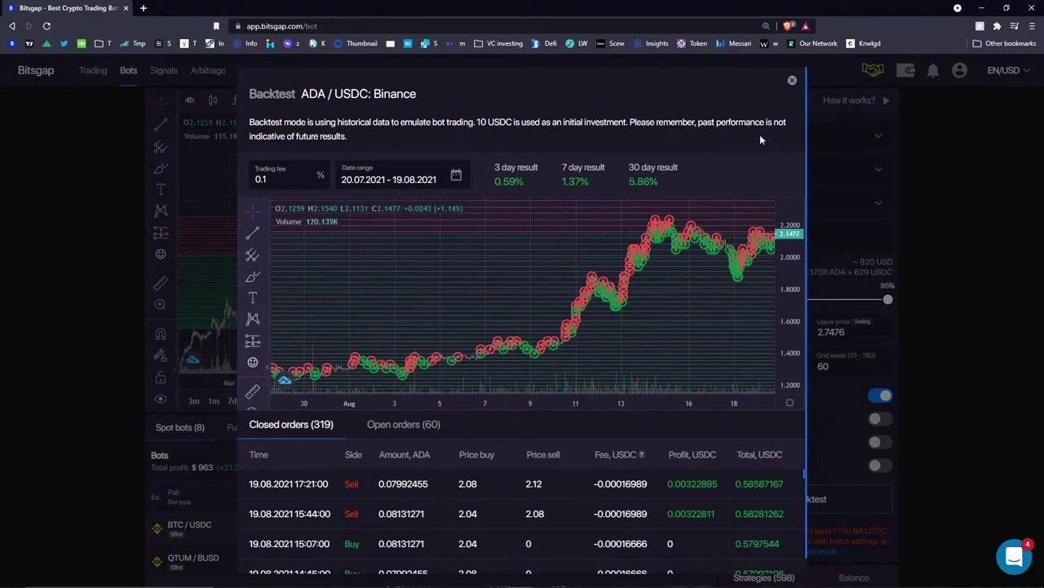
{"action": "left_click", "coordinate": [792, 83]}
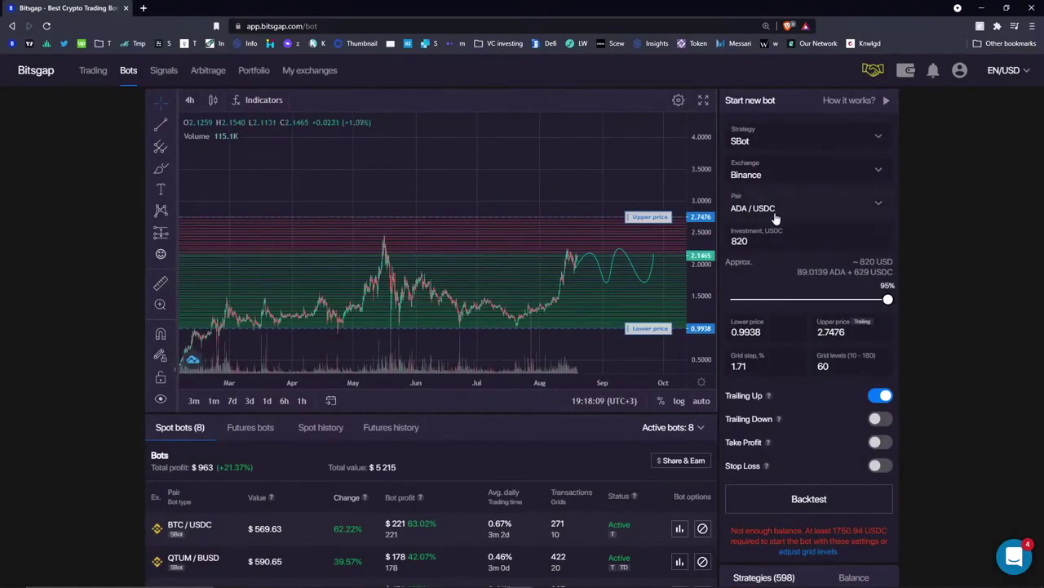
{"action": "left_click", "coordinate": [772, 145]}
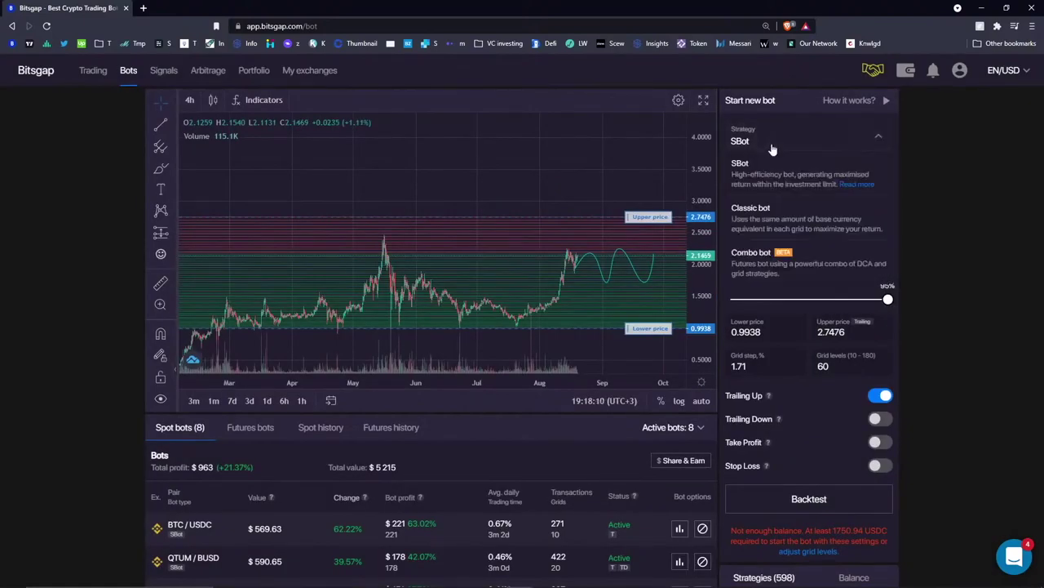
- Make it a Classic bot with lower price 0.9655 and 60 grid levels, then backtest
{"action": "left_click", "coordinate": [770, 214]}
{"action": "left_click_drag", "start_coordinate": [641, 302], "coordinate": [641, 337]}
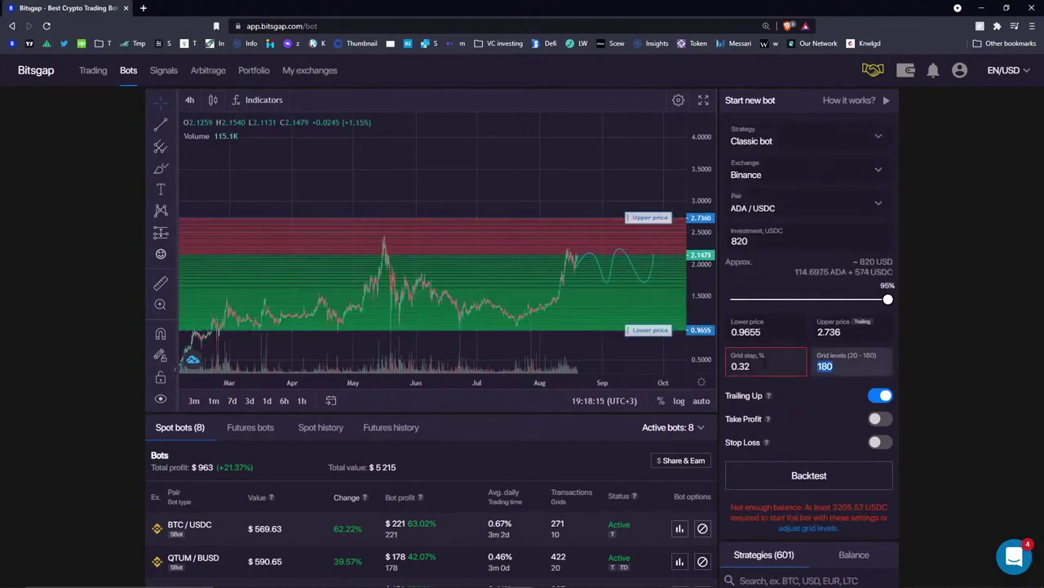
{"action": "type", "text": "60"}
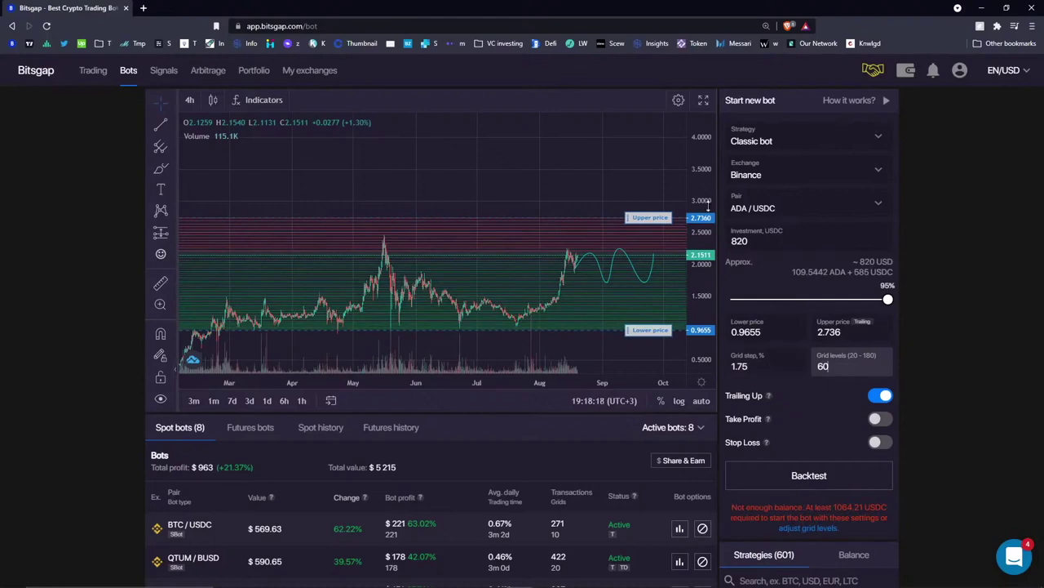
{"action": "left_click", "coordinate": [828, 477]}
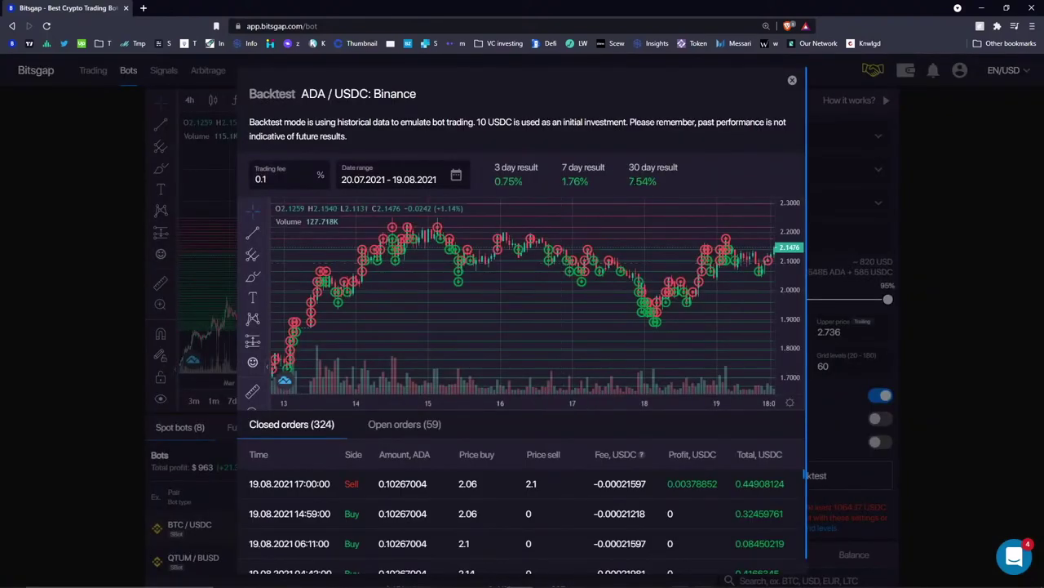
- Review the Classic bot's backtest, highlighting its 7.54% 30-day result
{"action": "left_click_drag", "start_coordinate": [628, 182], "coordinate": [664, 183]}
{"action": "scroll", "coordinate": [615, 254], "scroll_direction": "down", "scroll_amount": 5}
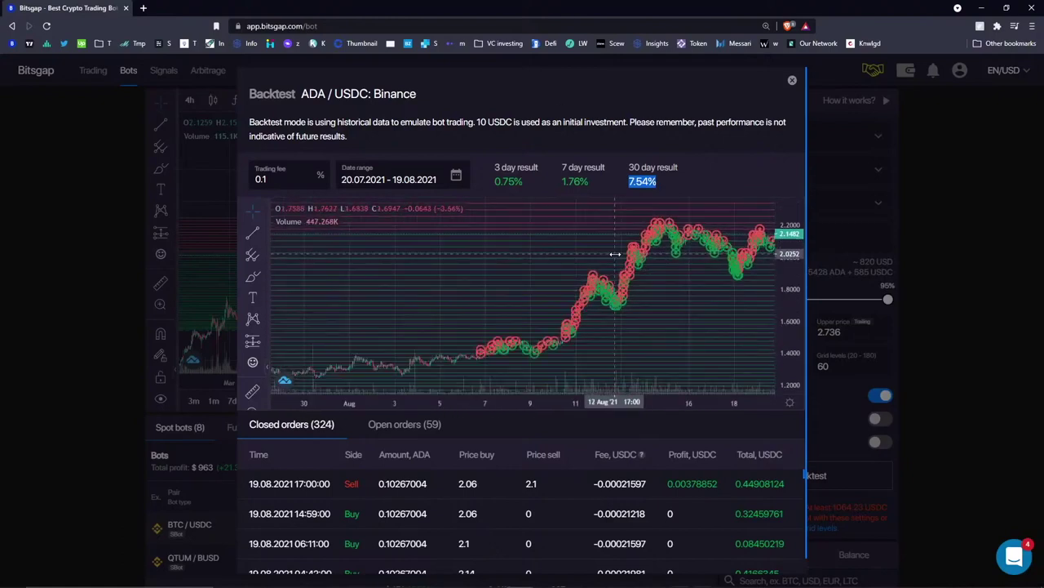
{"action": "scroll", "coordinate": [615, 255], "scroll_direction": "down", "scroll_amount": 3}
{"action": "scroll", "coordinate": [615, 255], "scroll_direction": "down", "scroll_amount": 4}
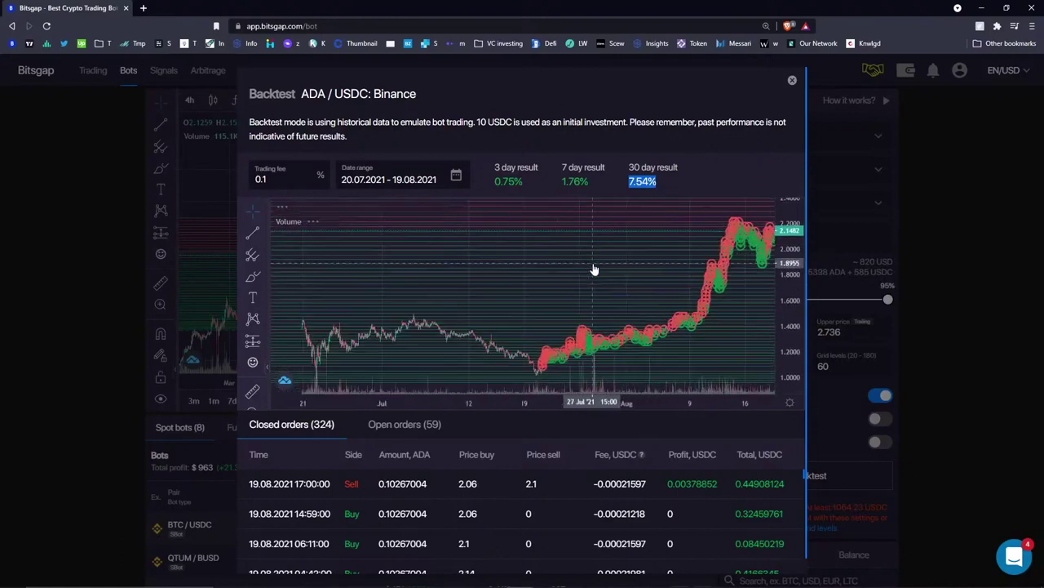
{"action": "left_click", "coordinate": [792, 80]}
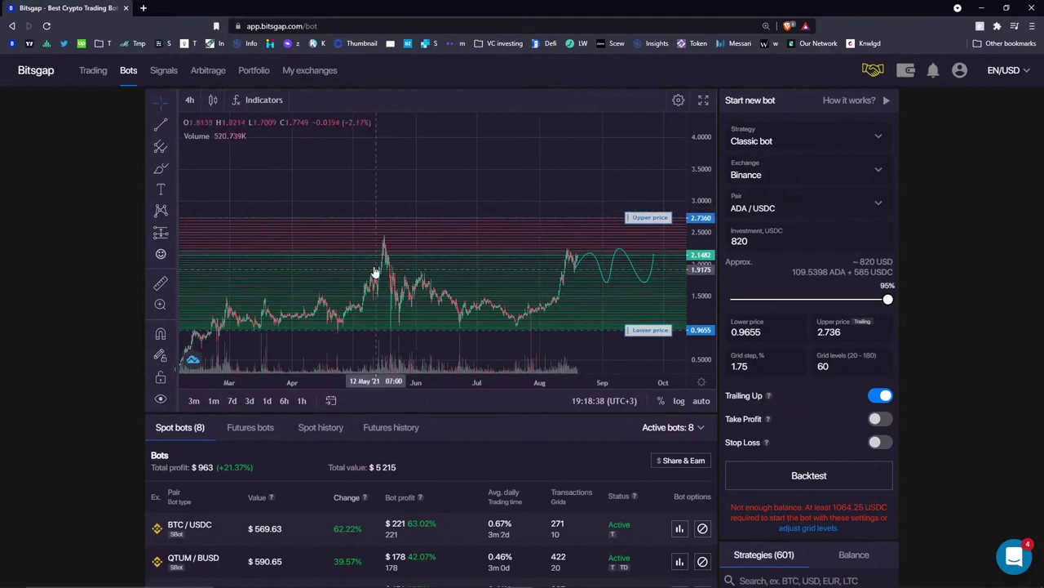
{"action": "left_click", "coordinate": [836, 476]}
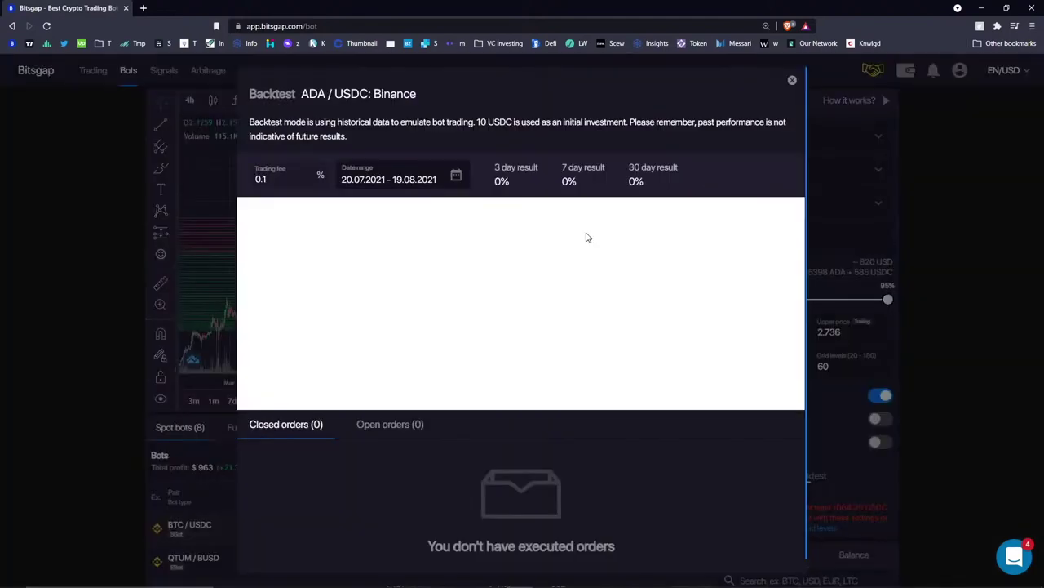
{"action": "left_click", "coordinate": [792, 80]}
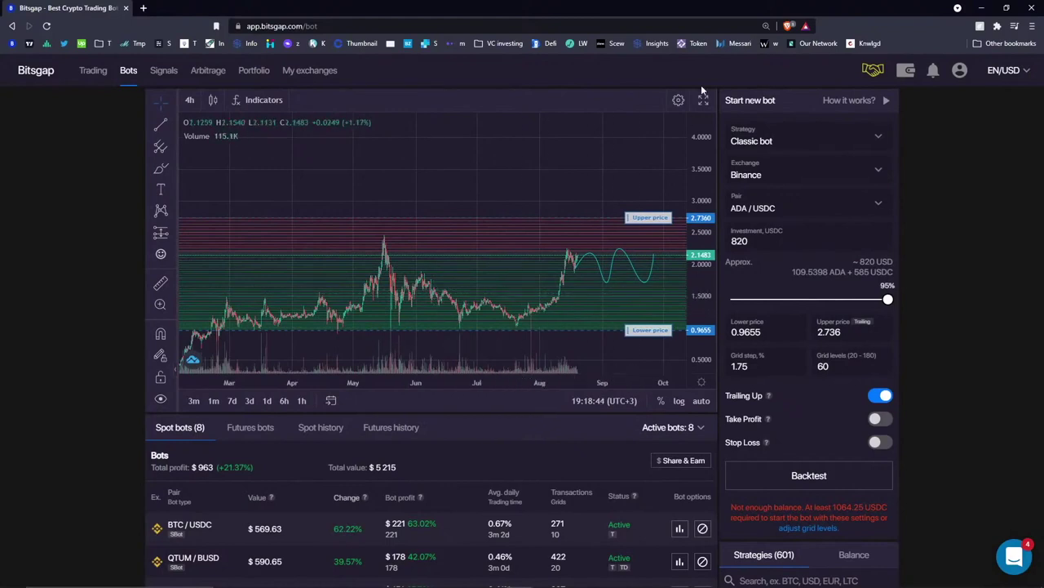
- Replace the old blue wave drawing with a new projected wave from the last candle
{"action": "left_click", "coordinate": [653, 269]}
{"action": "key", "text": "Delete"}
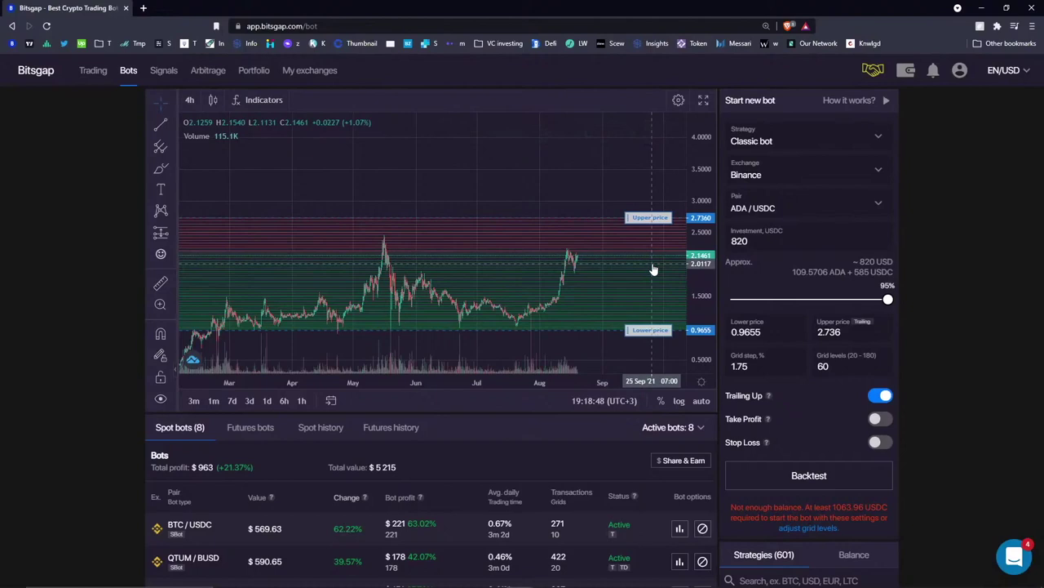
{"action": "left_click", "coordinate": [577, 265]}
{"action": "left_click", "coordinate": [668, 260]}
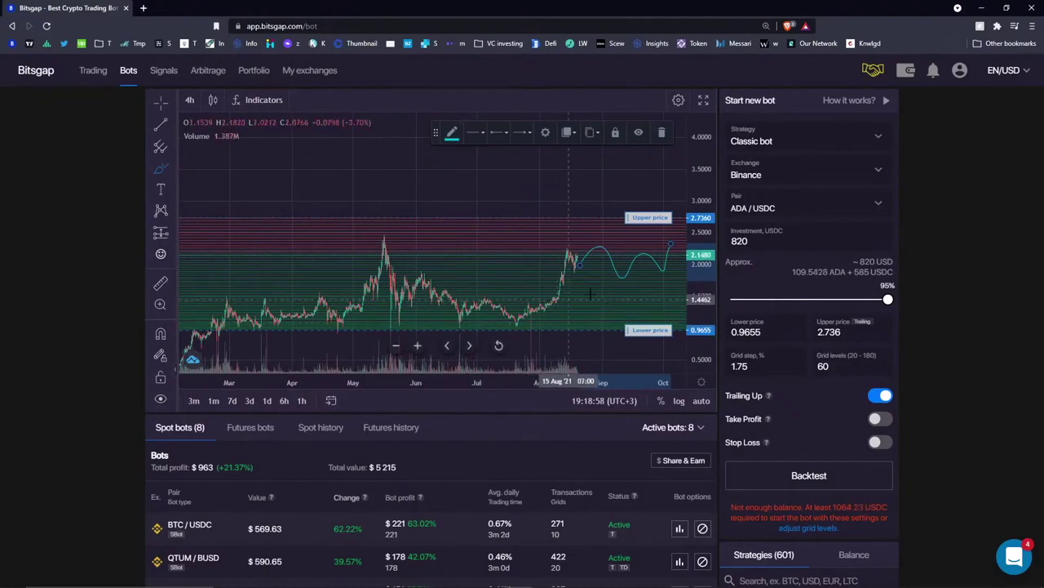
- Backtest the Classic bot over the date range 21.07.2021–09.08.2021
{"action": "left_click", "coordinate": [811, 476]}
{"action": "left_click", "coordinate": [457, 176]}
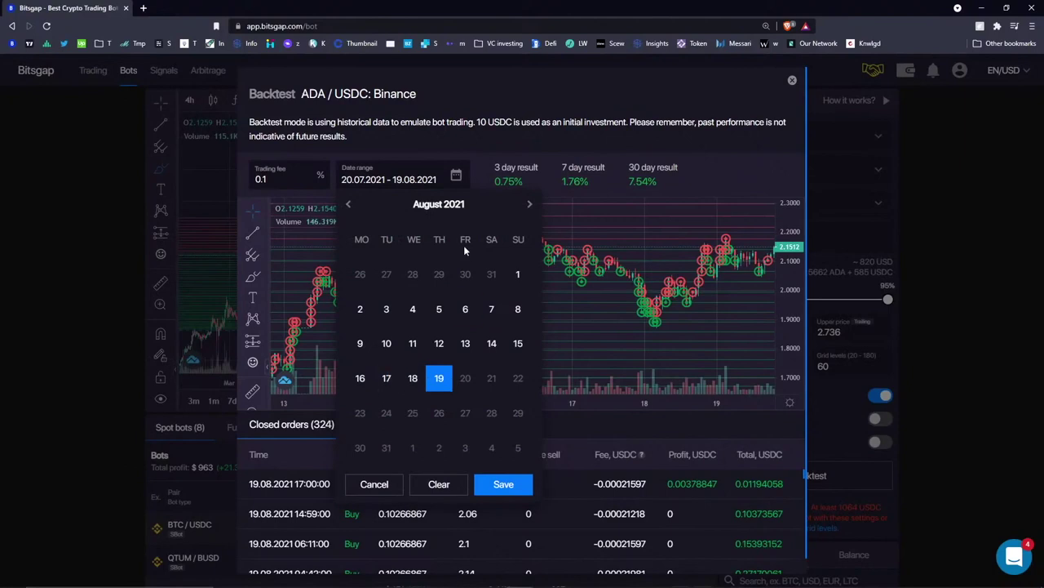
{"action": "left_click", "coordinate": [348, 204]}
{"action": "left_click", "coordinate": [412, 378]}
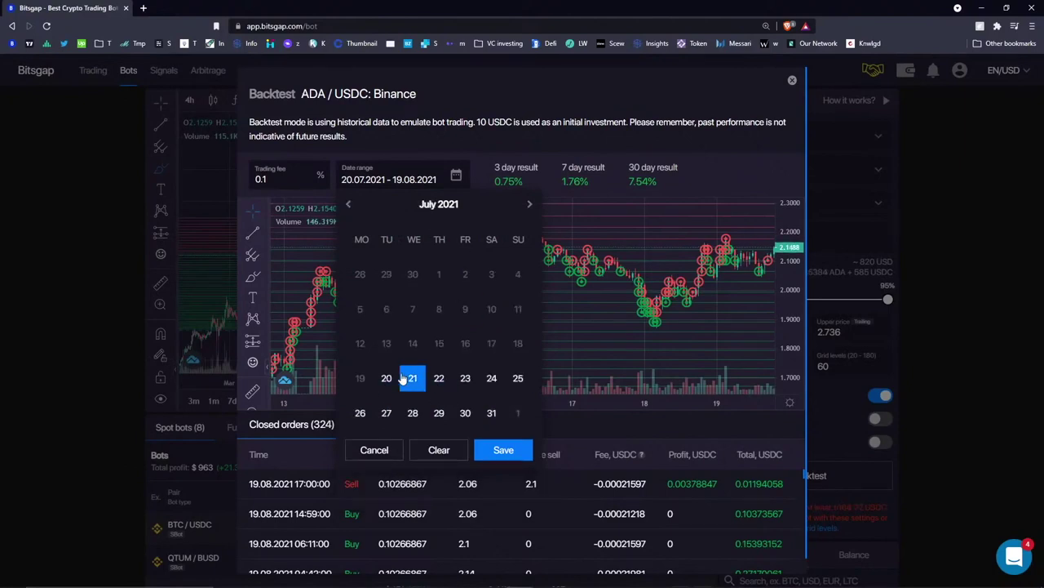
{"action": "left_click", "coordinate": [530, 204]}
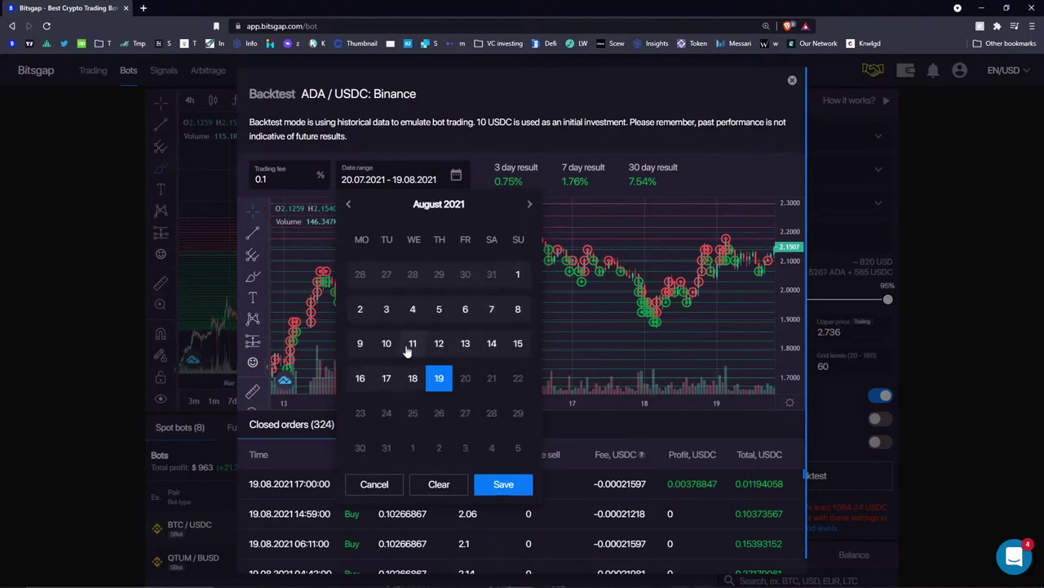
{"action": "left_click", "coordinate": [360, 342]}
{"action": "left_click", "coordinate": [504, 483]}
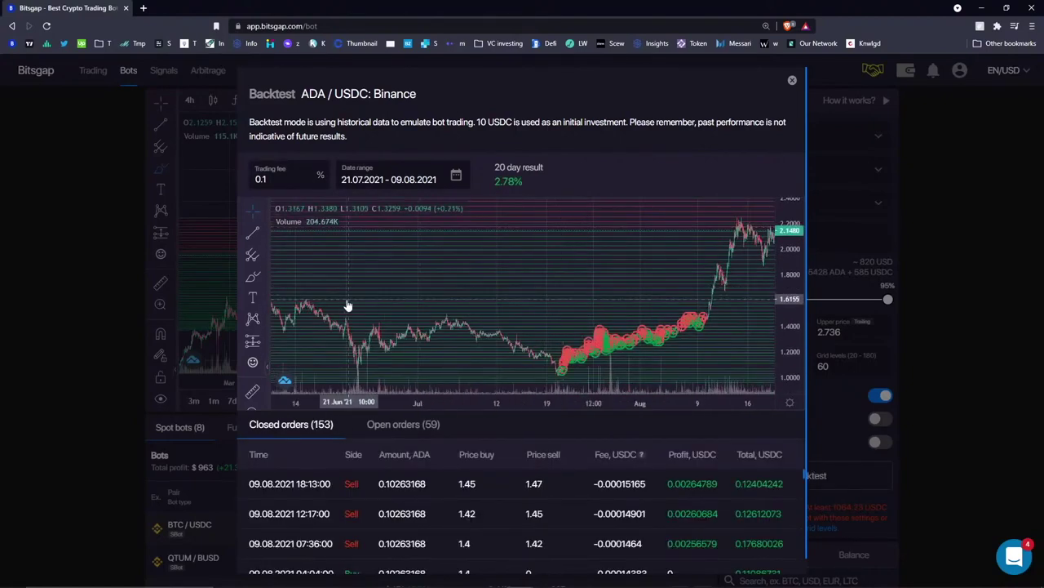
- Reopen the date calendar, dismiss it unchanged, and close the 2.78% backtest results
{"action": "left_click", "coordinate": [403, 181]}
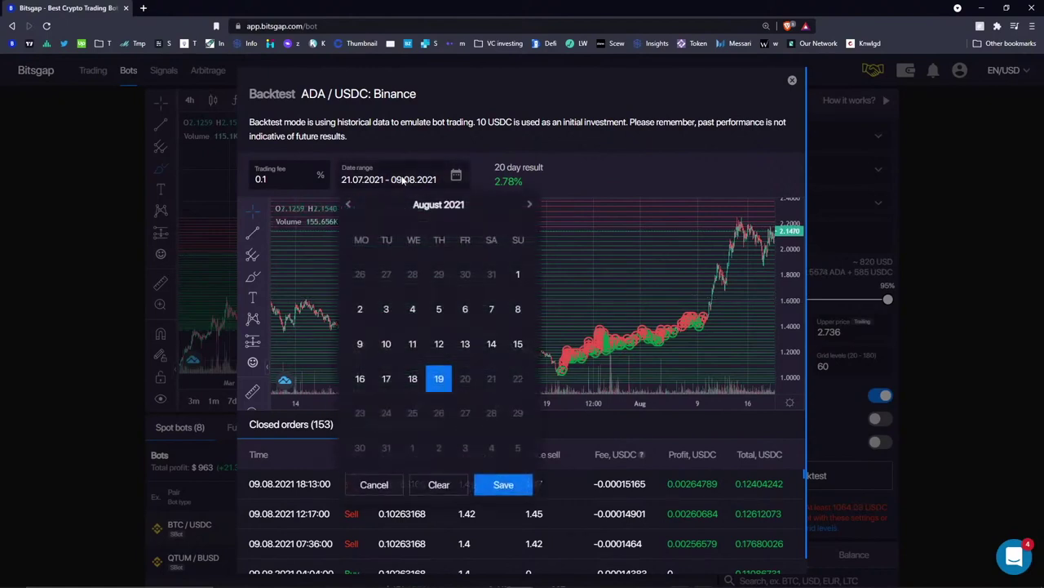
{"action": "left_click", "coordinate": [348, 206]}
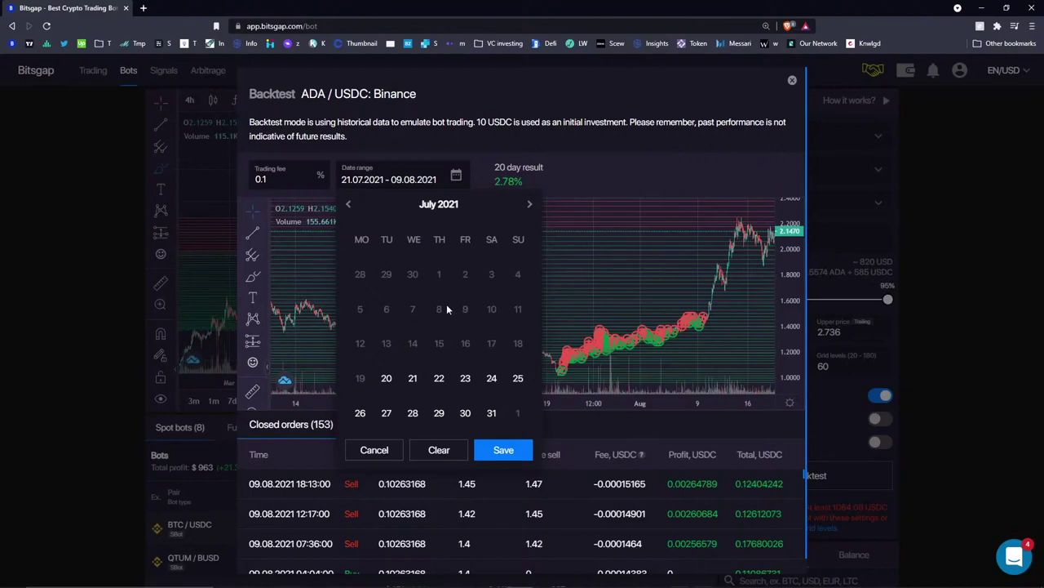
{"action": "left_click", "coordinate": [602, 209]}
{"action": "left_click", "coordinate": [791, 80]}
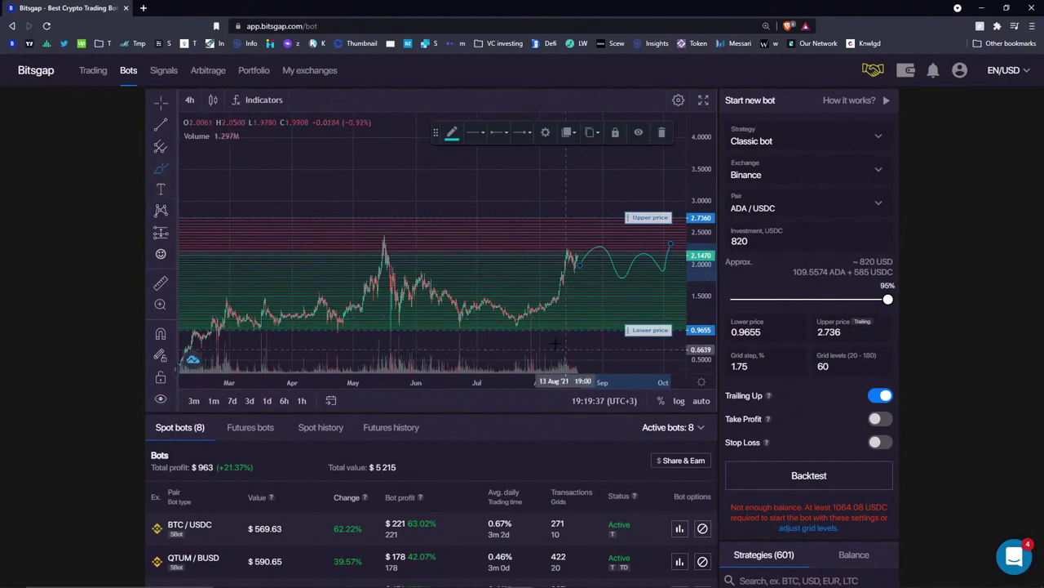
- Circle the July–August price action, then delete it and remove all chart drawings
{"action": "mouse_move", "coordinate": [565, 328]}
{"action": "left_mouse_down"}
{"action": "mouse_move", "coordinate": [562, 304]}
{"action": "mouse_move", "coordinate": [513, 315]}
{"action": "mouse_move", "coordinate": [522, 318]}
{"action": "left_mouse_up"}
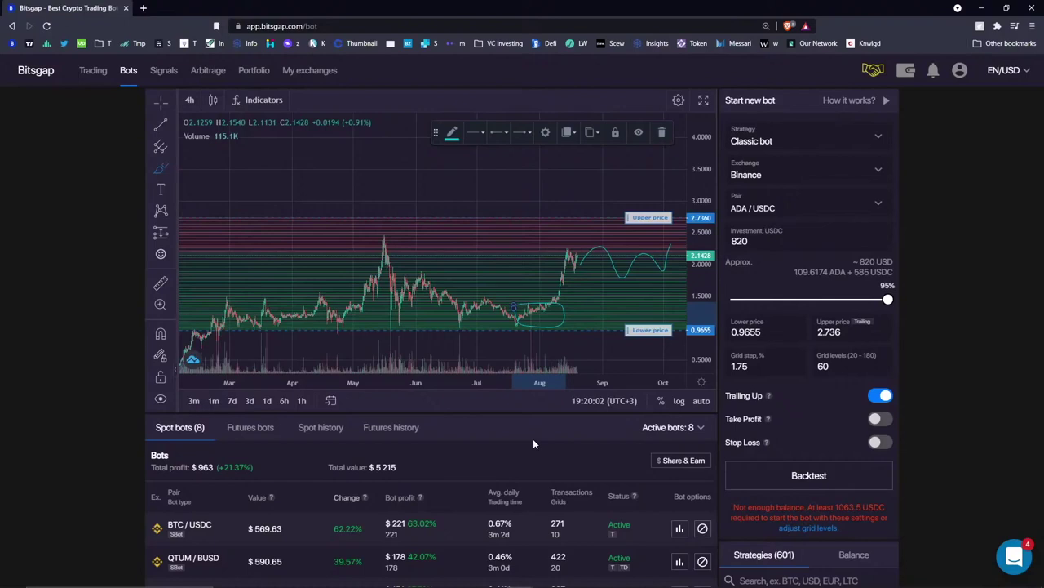
{"action": "left_click", "coordinate": [661, 135]}
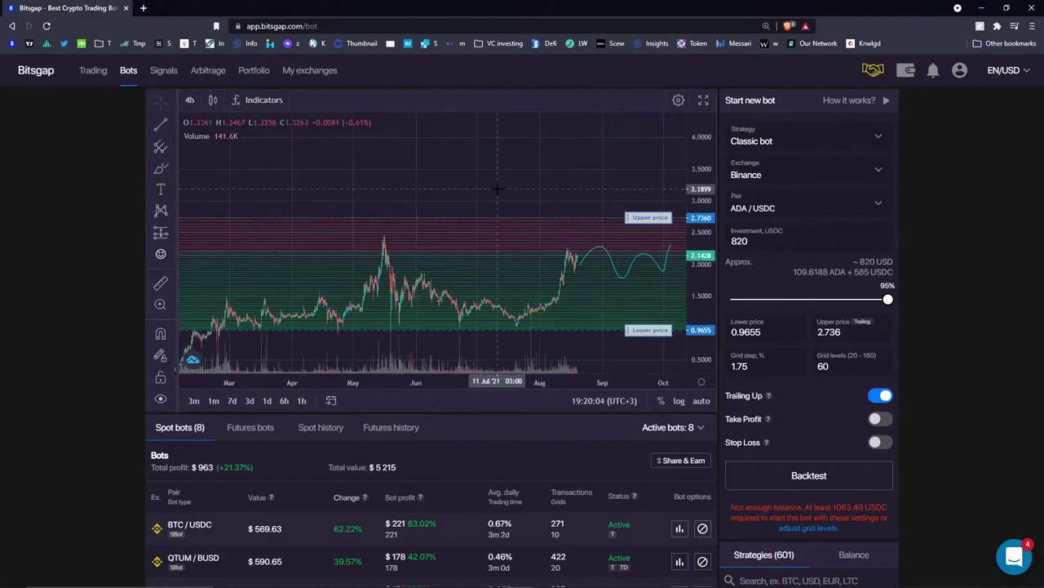
{"action": "right_click", "coordinate": [513, 165]}
{"action": "left_click", "coordinate": [565, 276]}
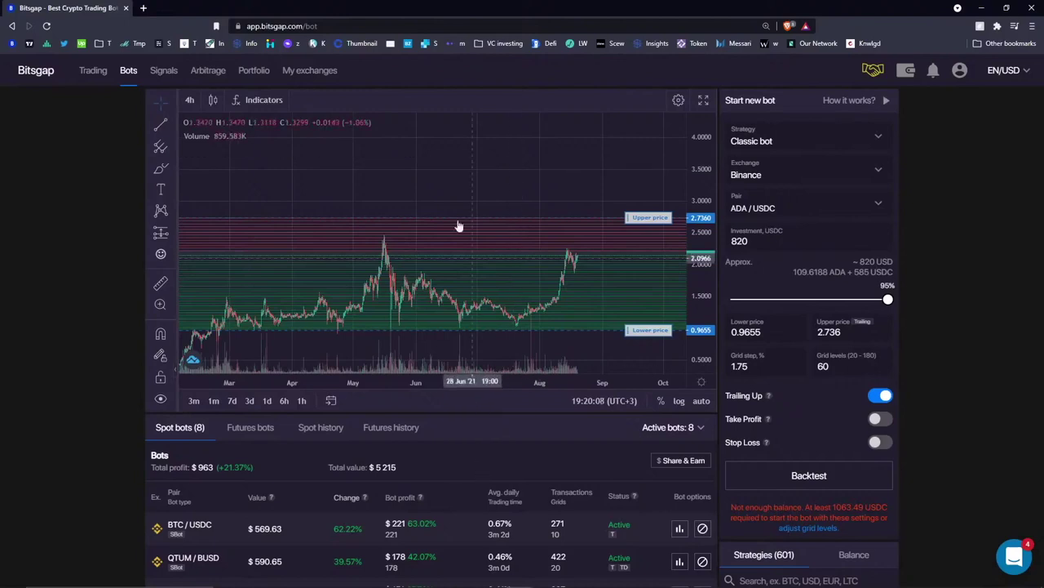
- Sketch a freehand ADA/USDC price wave extending ahead of the latest candles
{"action": "left_click", "coordinate": [155, 100]}
{"action": "left_click_drag", "start_coordinate": [574, 190], "coordinate": [417, 193]}
{"action": "left_click", "coordinate": [160, 168]}
- Extend then delete the freehand wave, and scroll down to the eight active spot bots
{"action": "mouse_move", "coordinate": [415, 244]}
{"action": "left_mouse_down"}
{"action": "mouse_move", "coordinate": [420, 252]}
{"action": "mouse_move", "coordinate": [488, 236]}
{"action": "mouse_move", "coordinate": [593, 236]}
{"action": "left_mouse_up"}
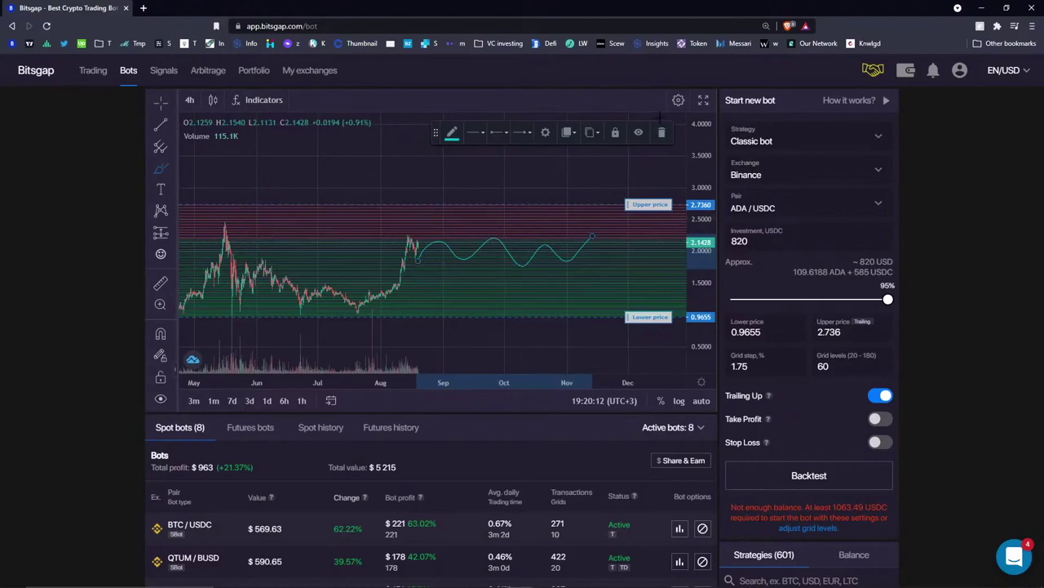
{"action": "left_click", "coordinate": [663, 134]}
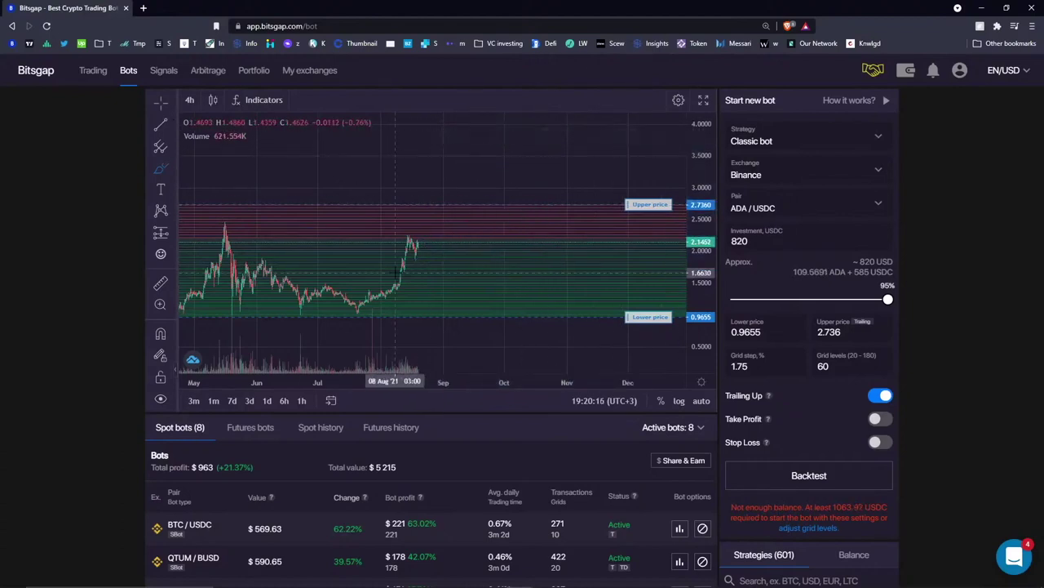
{"action": "scroll", "coordinate": [577, 488], "scroll_direction": "down", "scroll_amount": 1}
{"action": "scroll", "coordinate": [577, 487], "scroll_direction": "down", "scroll_amount": 4}
{"action": "scroll", "coordinate": [520, 129], "scroll_direction": "up", "scroll_amount": 1}
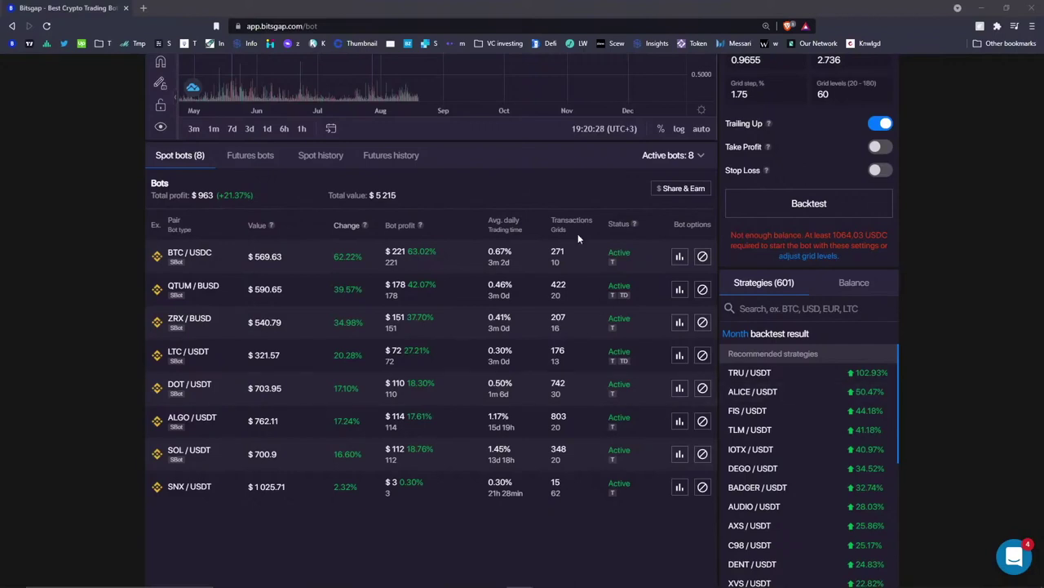
{"action": "left_click", "coordinate": [573, 195]}
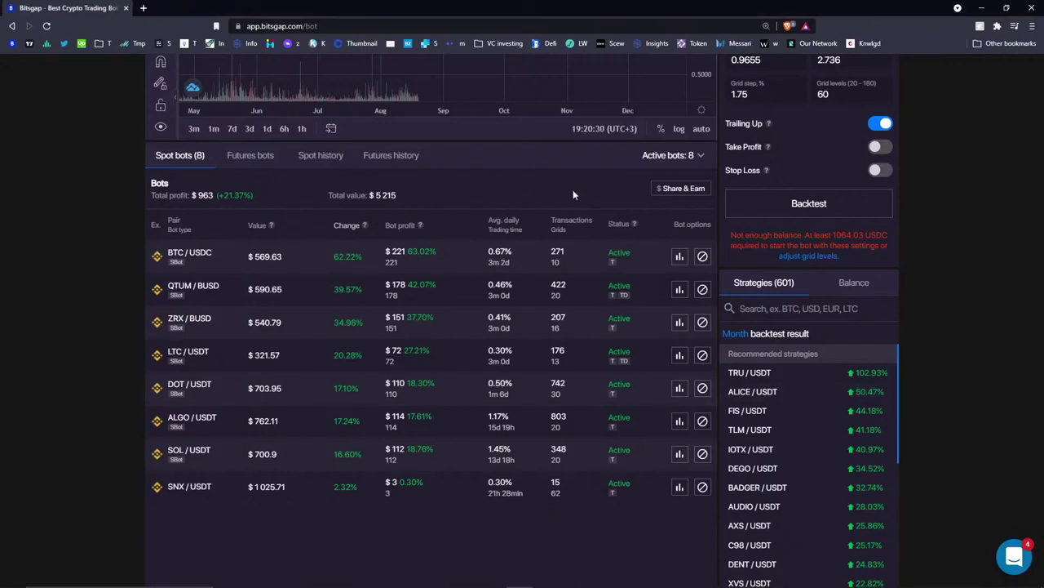
{"action": "scroll", "coordinate": [573, 193], "scroll_direction": "up", "scroll_amount": 3}
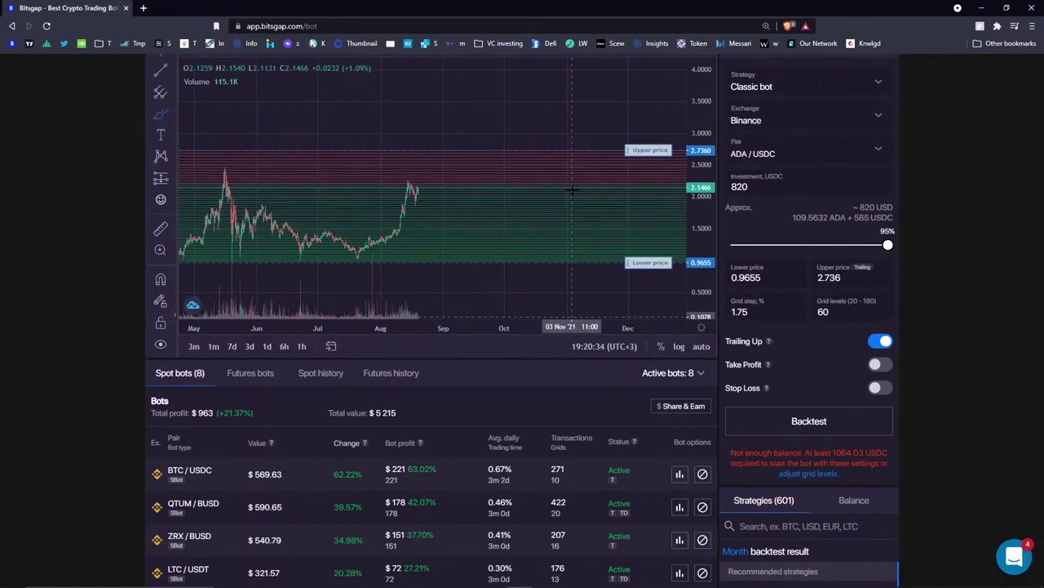
{"action": "scroll", "coordinate": [554, 255], "scroll_direction": "down", "scroll_amount": 2}
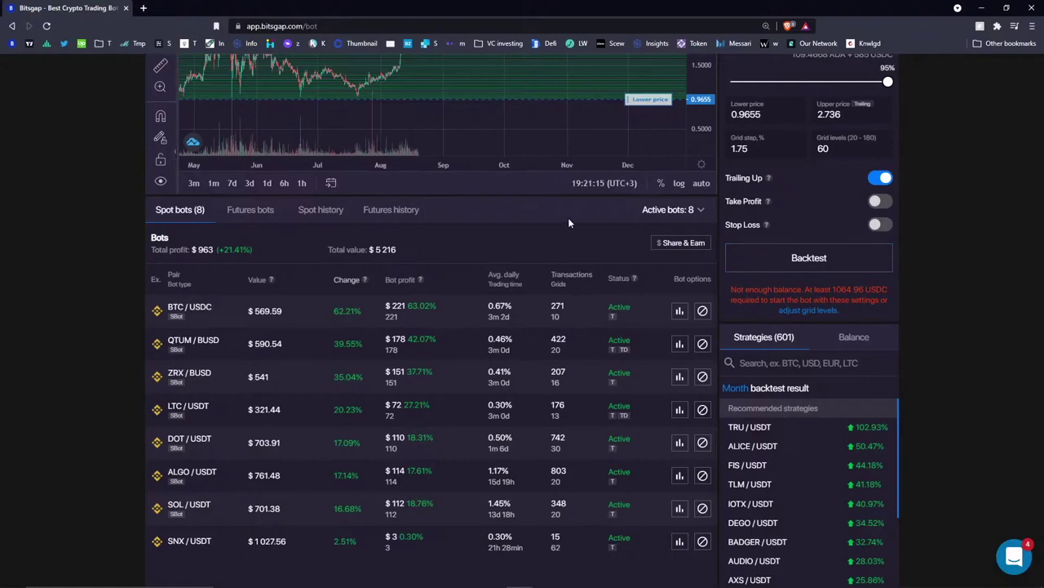
{"action": "left_click", "coordinate": [811, 261]}
{"action": "left_click", "coordinate": [372, 178]}
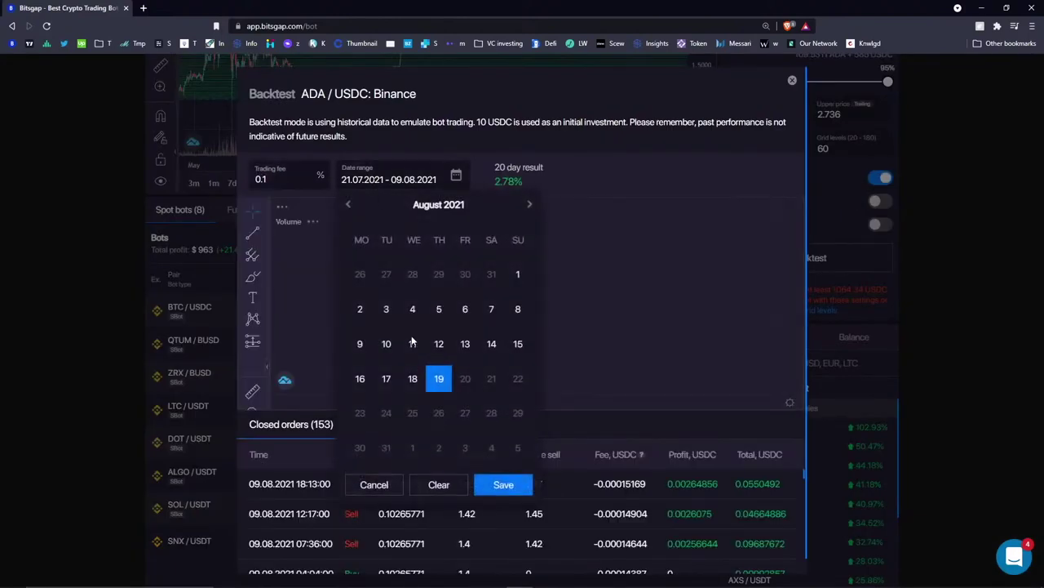
{"action": "left_click", "coordinate": [349, 204]}
{"action": "left_click", "coordinate": [664, 160]}
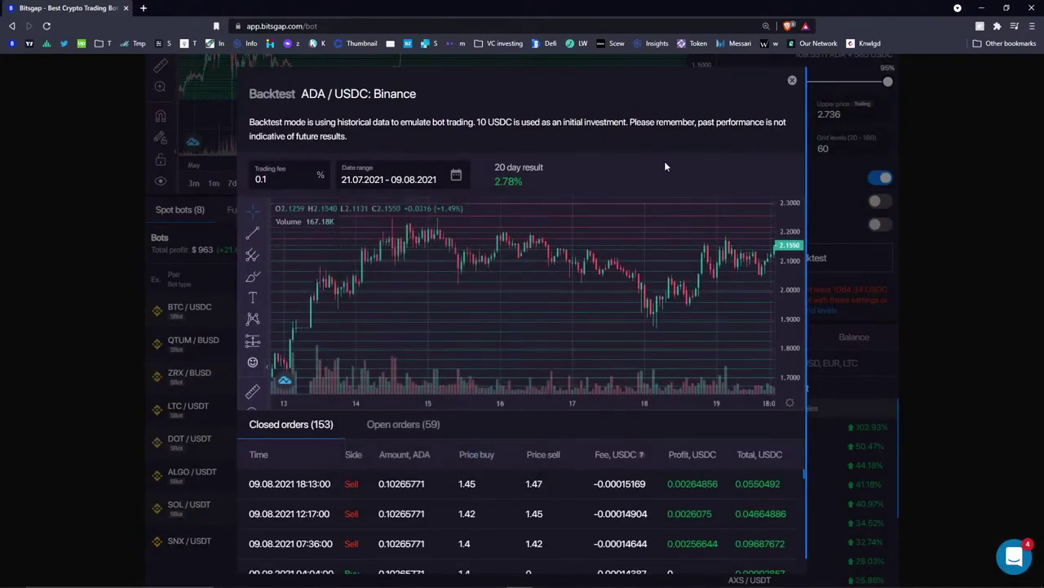
{"action": "left_click", "coordinate": [404, 180]}
{"action": "left_click", "coordinate": [349, 204]}
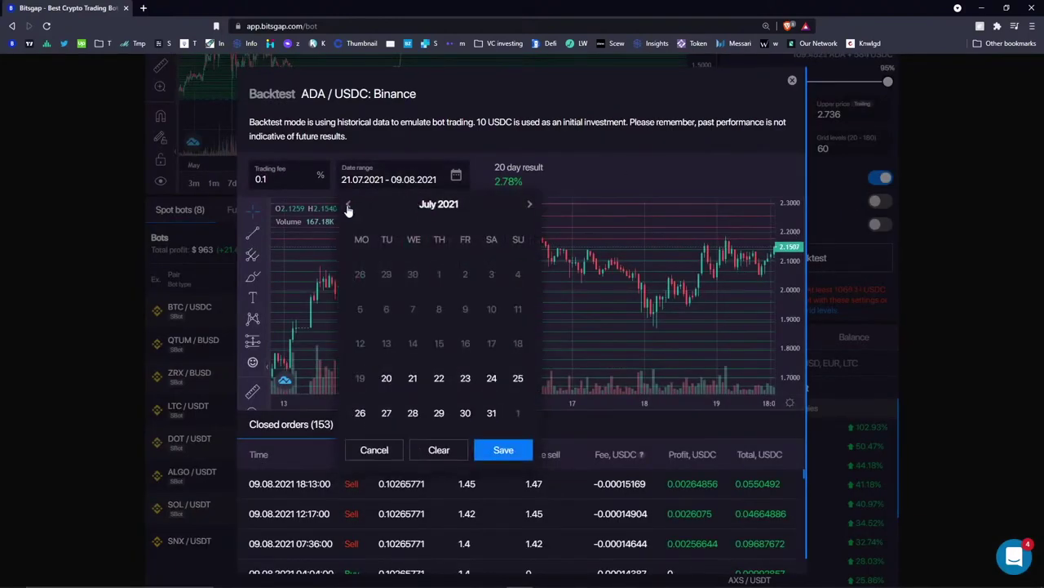
{"action": "left_click", "coordinate": [618, 174]}
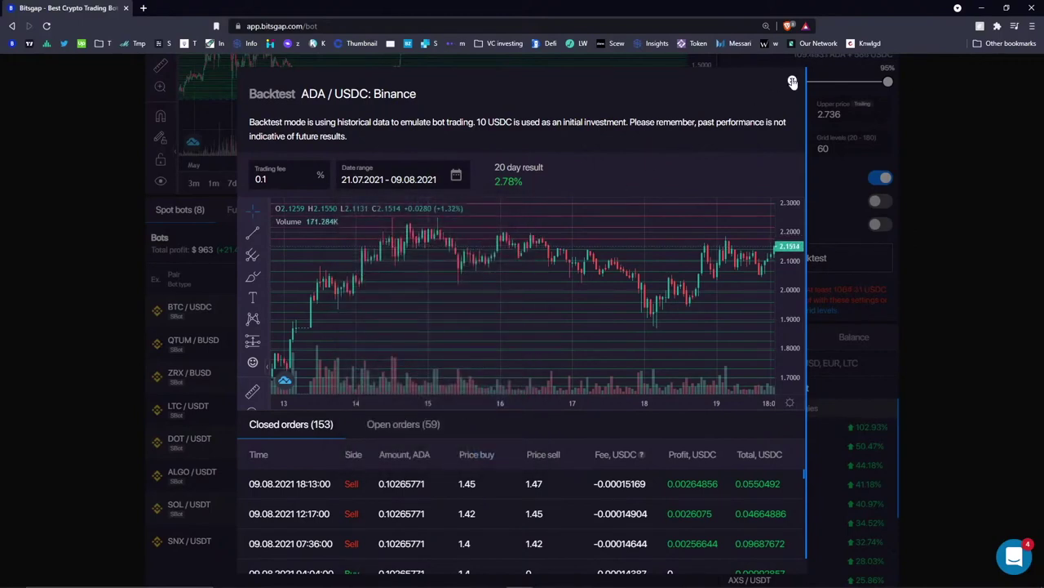
{"action": "left_click", "coordinate": [793, 82]}
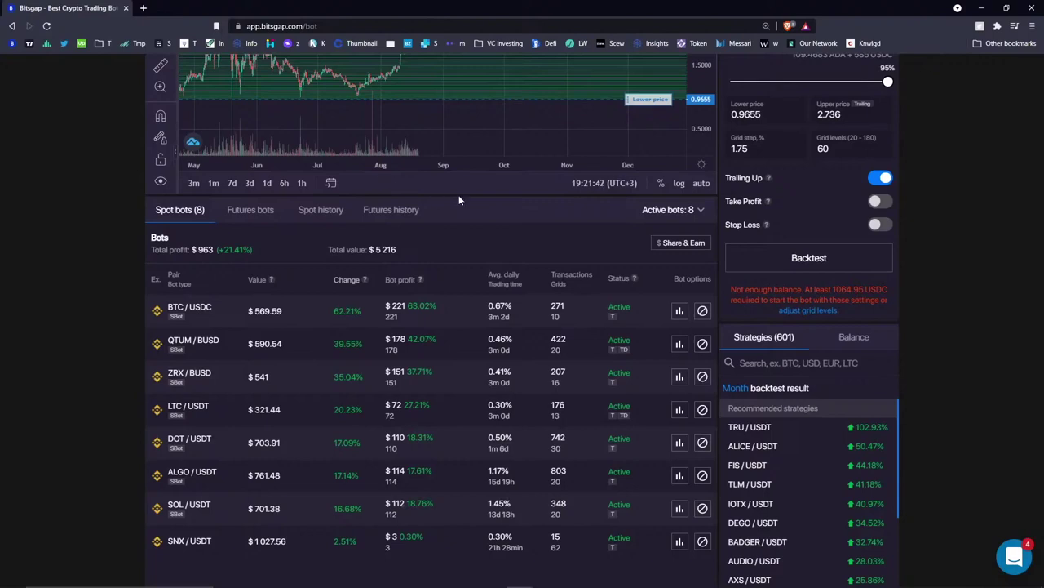
- Switch to SBot and load the LTC/USDT bot's 119.97–204.26 grid with 13 levels
{"action": "scroll", "coordinate": [501, 245], "scroll_direction": "up", "scroll_amount": 3}
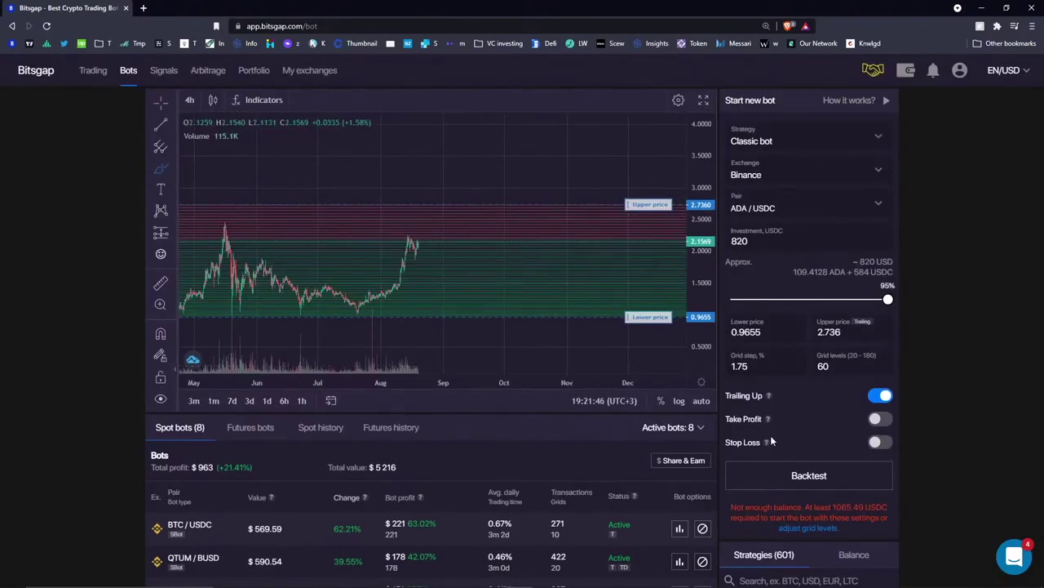
{"action": "left_click", "coordinate": [771, 141]}
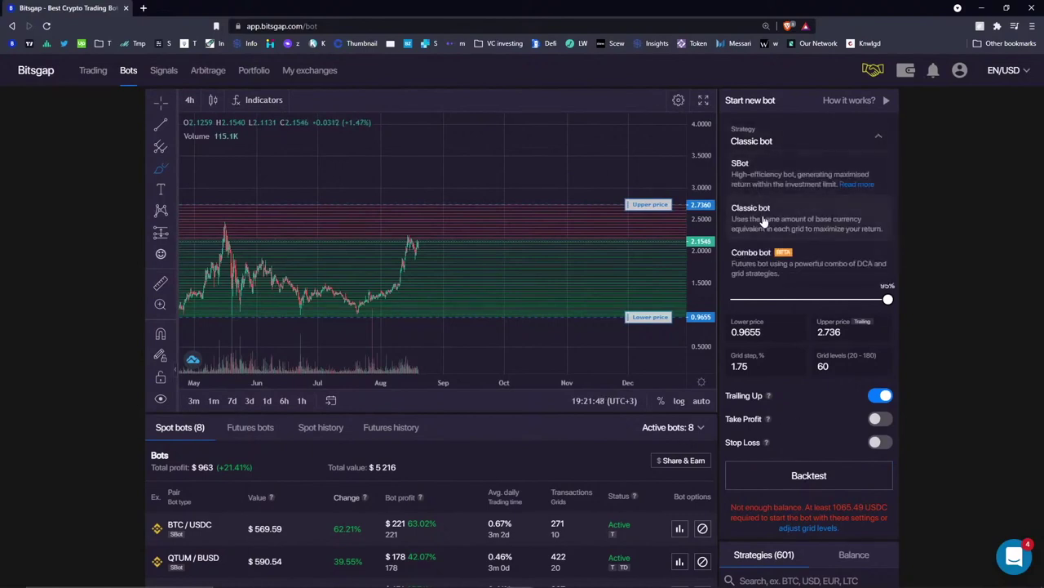
{"action": "left_click", "coordinate": [773, 164]}
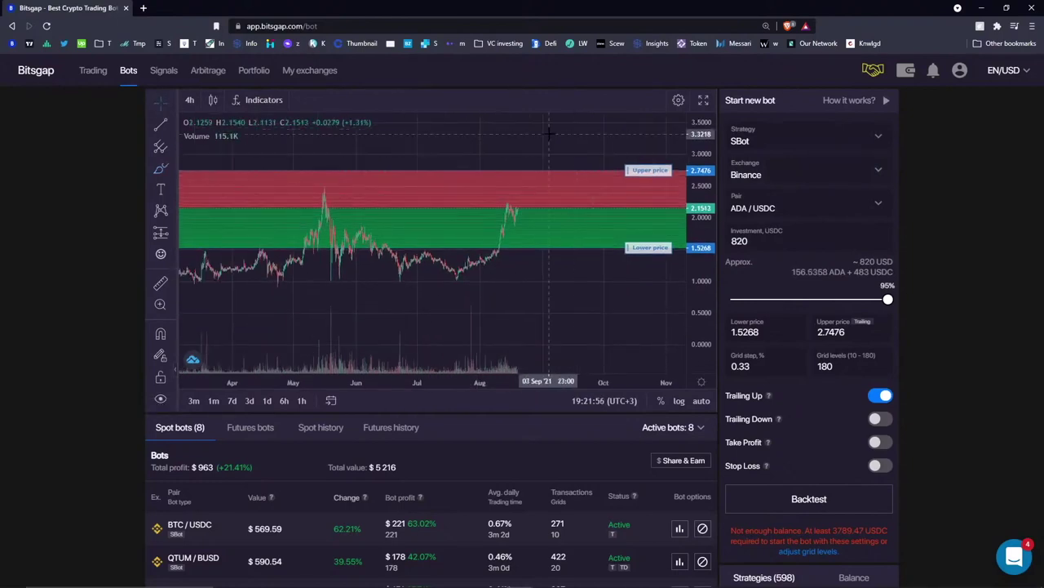
{"action": "scroll", "coordinate": [335, 360], "scroll_direction": "down", "scroll_amount": 3}
{"action": "left_click", "coordinate": [334, 360]}
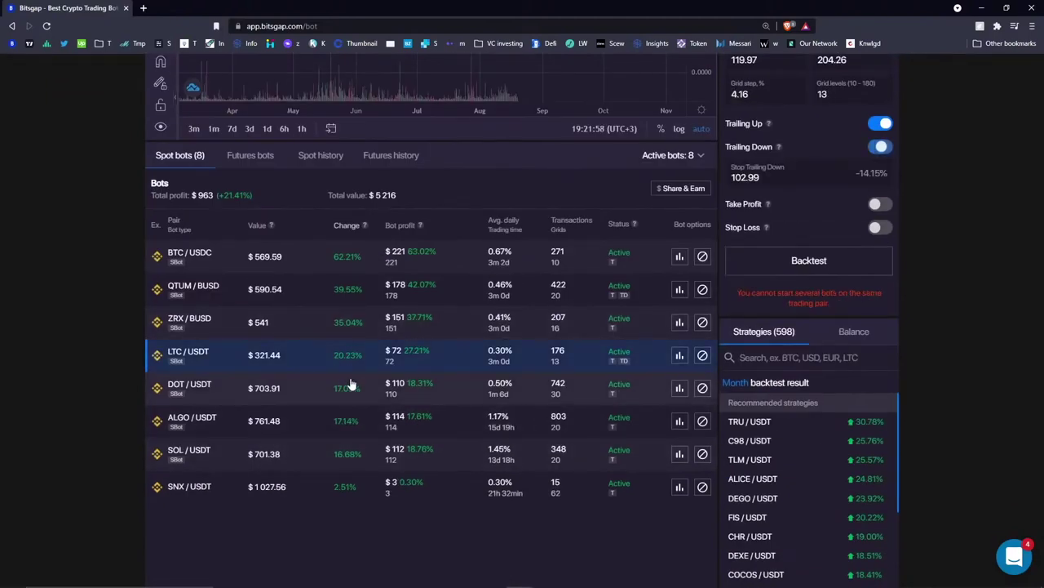
- Pan the LTC/USDT chart and sketch a downward price path after the latest candles
{"action": "scroll", "coordinate": [305, 354], "scroll_direction": "up", "scroll_amount": 3}
{"action": "scroll", "coordinate": [412, 262], "scroll_direction": "down", "scroll_amount": 5}
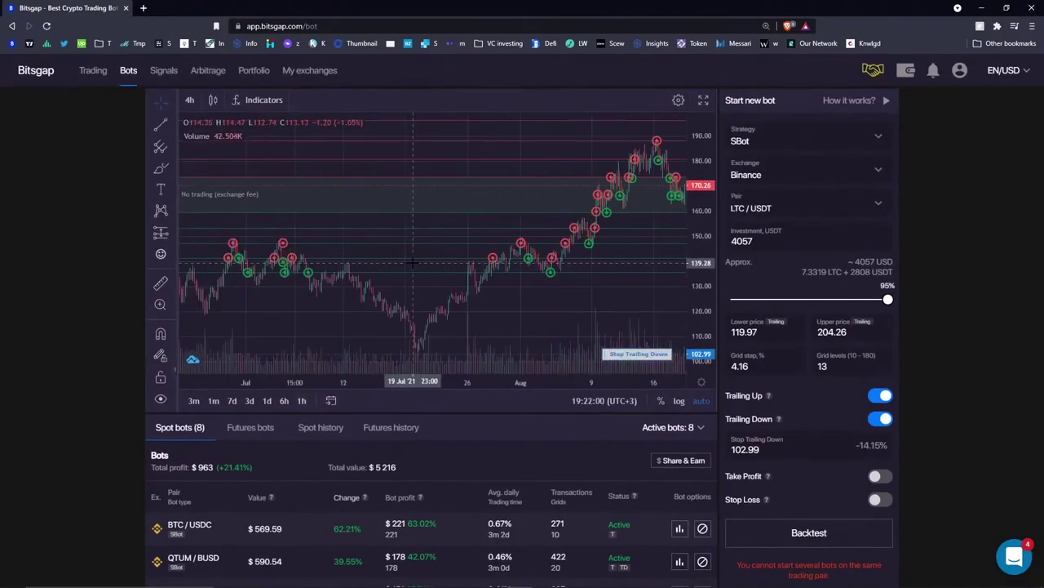
{"action": "left_click_drag", "start_coordinate": [617, 233], "coordinate": [420, 196]}
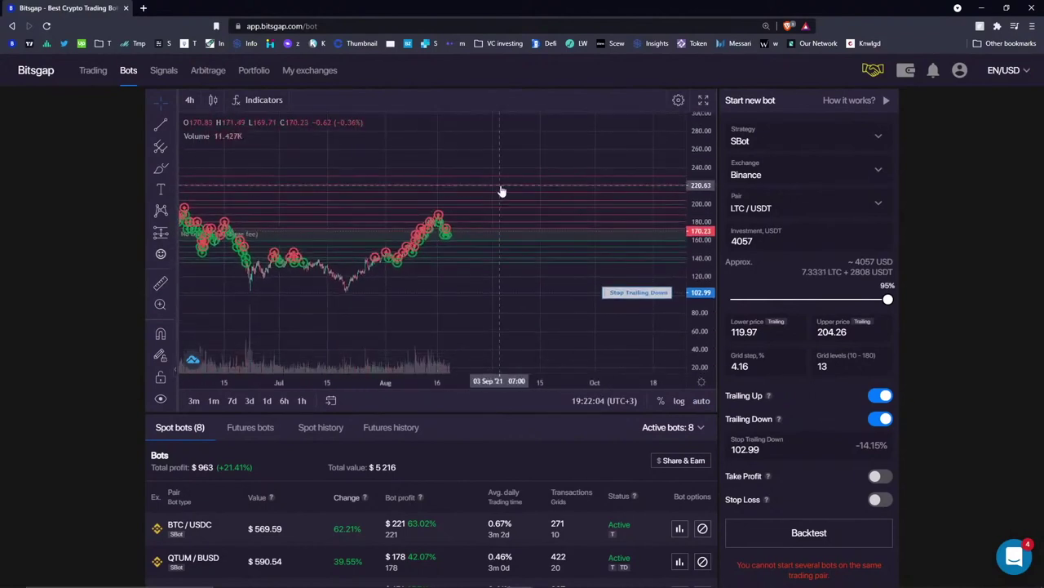
{"action": "left_click_drag", "start_coordinate": [501, 191], "coordinate": [514, 196]}
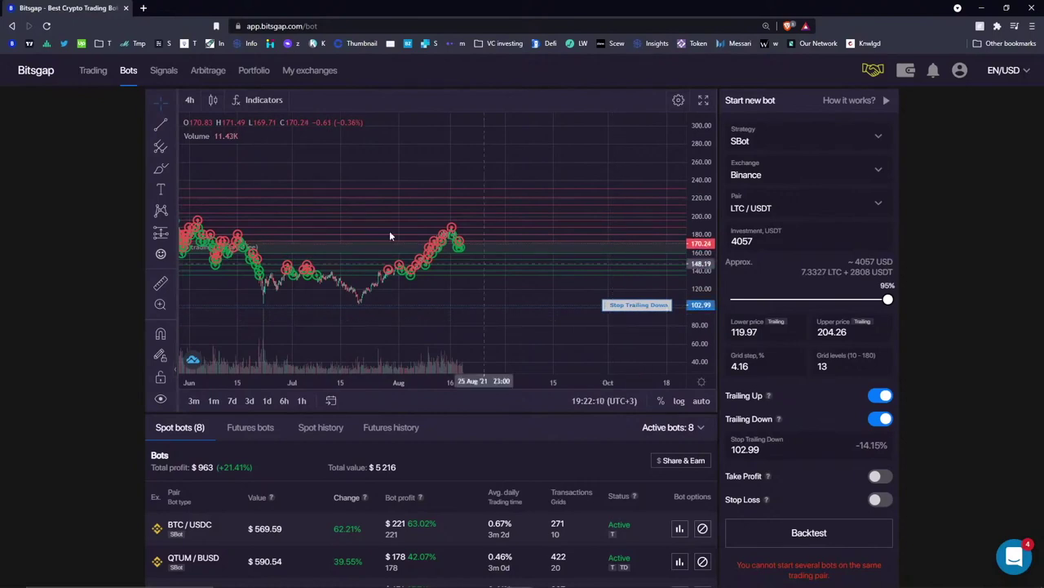
{"action": "left_click", "coordinate": [160, 168]}
{"action": "mouse_move", "coordinate": [462, 241]}
{"action": "left_mouse_down"}
{"action": "mouse_move", "coordinate": [484, 275]}
{"action": "mouse_move", "coordinate": [477, 277]}
{"action": "mouse_move", "coordinate": [519, 275]}
{"action": "mouse_move", "coordinate": [467, 278]}
{"action": "mouse_move", "coordinate": [521, 276]}
{"action": "left_mouse_up"}
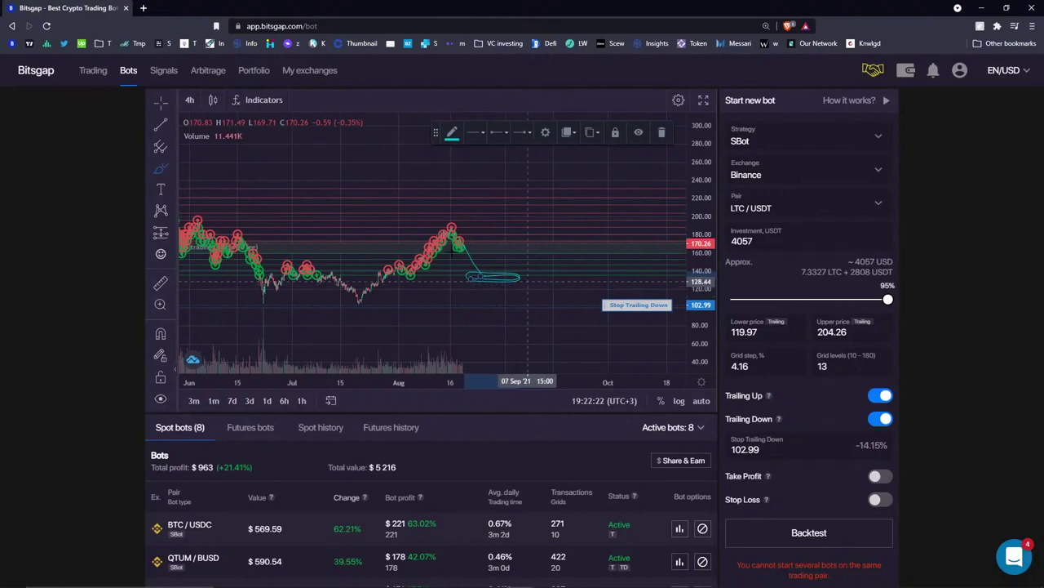
- Place a green horizontal line at about 125.81
{"action": "left_click", "coordinate": [171, 128]}
{"action": "left_click", "coordinate": [235, 176]}
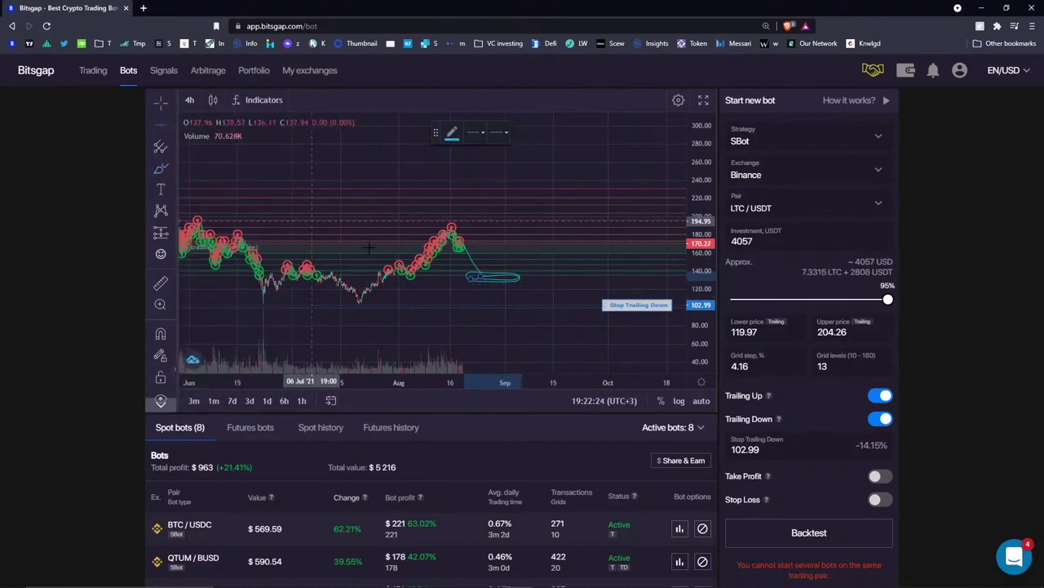
{"action": "left_click", "coordinate": [427, 286]}
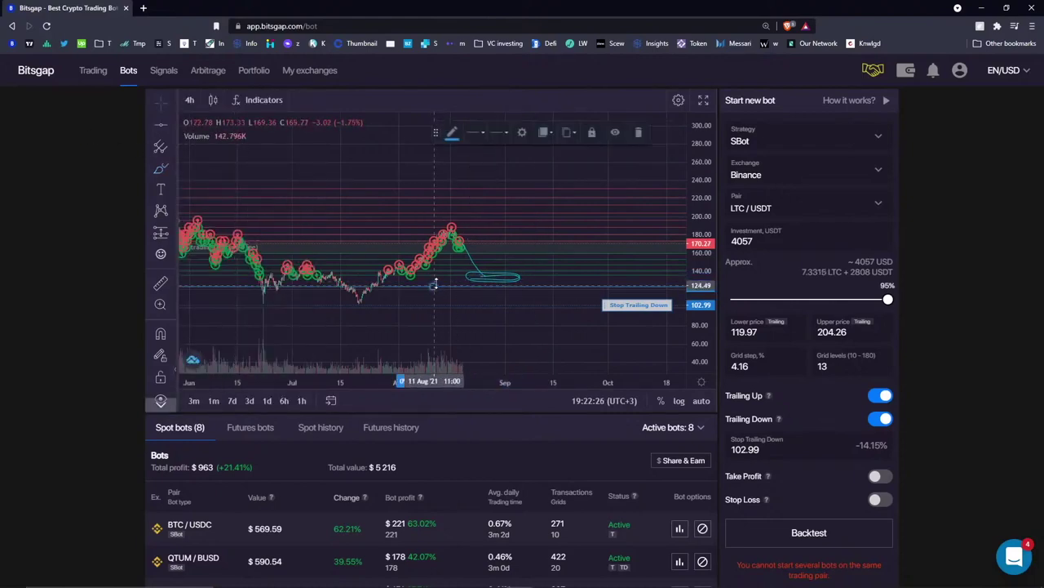
{"action": "left_click", "coordinate": [450, 131]}
{"action": "left_click", "coordinate": [492, 167]}
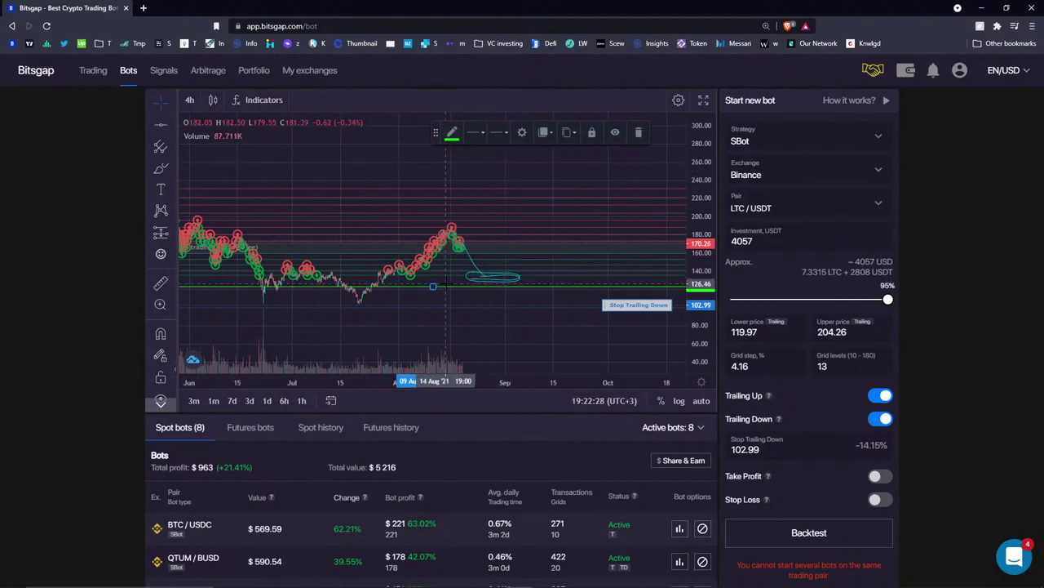
{"action": "left_click_drag", "start_coordinate": [448, 287], "coordinate": [447, 284]}
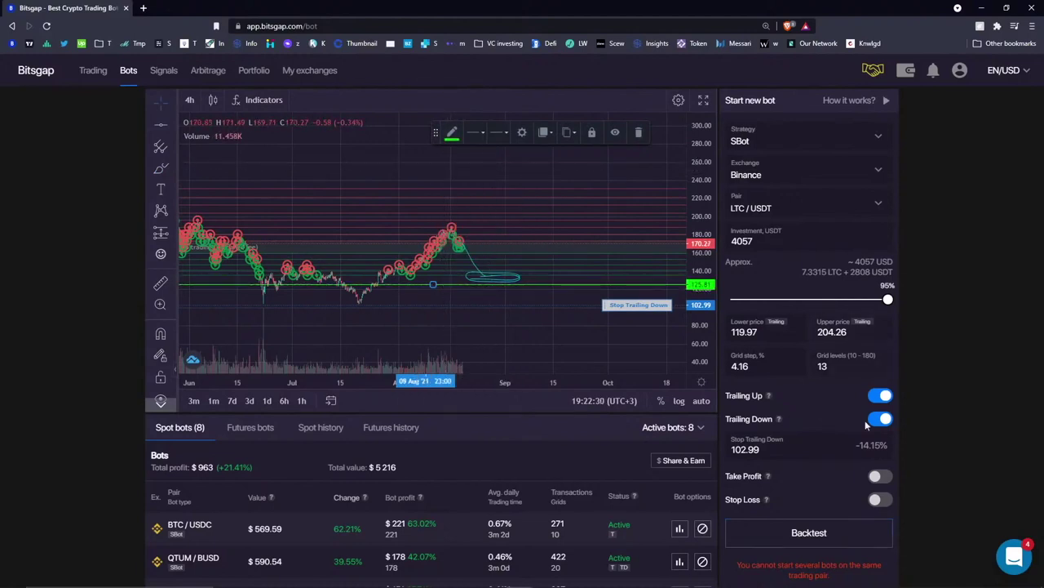
- Show the available USDT and ETH balances in the bot form
{"action": "scroll", "coordinate": [867, 424], "scroll_direction": "down", "scroll_amount": 1}
{"action": "left_click", "coordinate": [859, 494]}
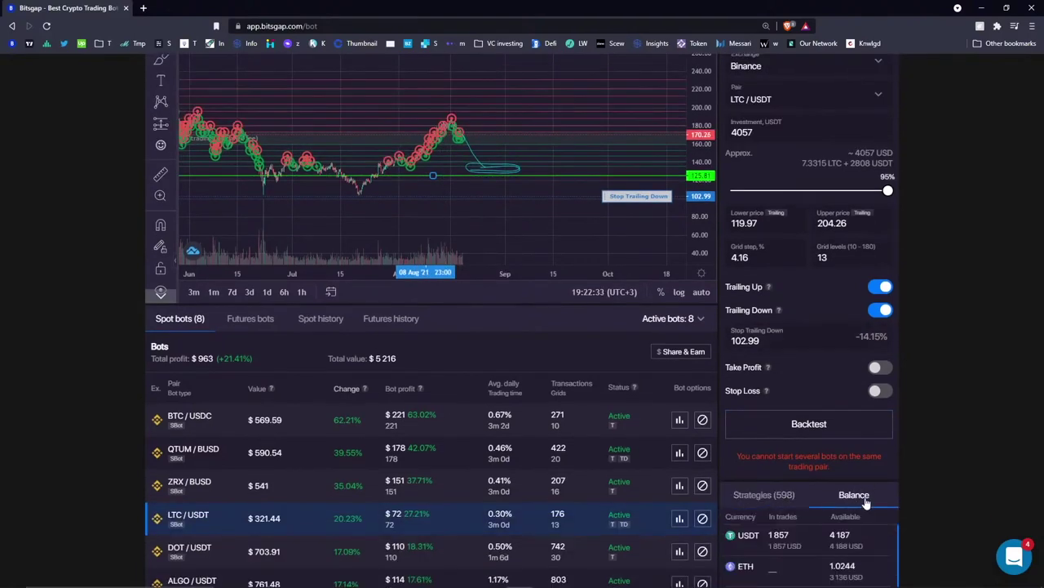
{"action": "scroll", "coordinate": [342, 204], "scroll_direction": "up", "scroll_amount": 2}
{"action": "scroll", "coordinate": [315, 326], "scroll_direction": "up", "scroll_amount": 1}
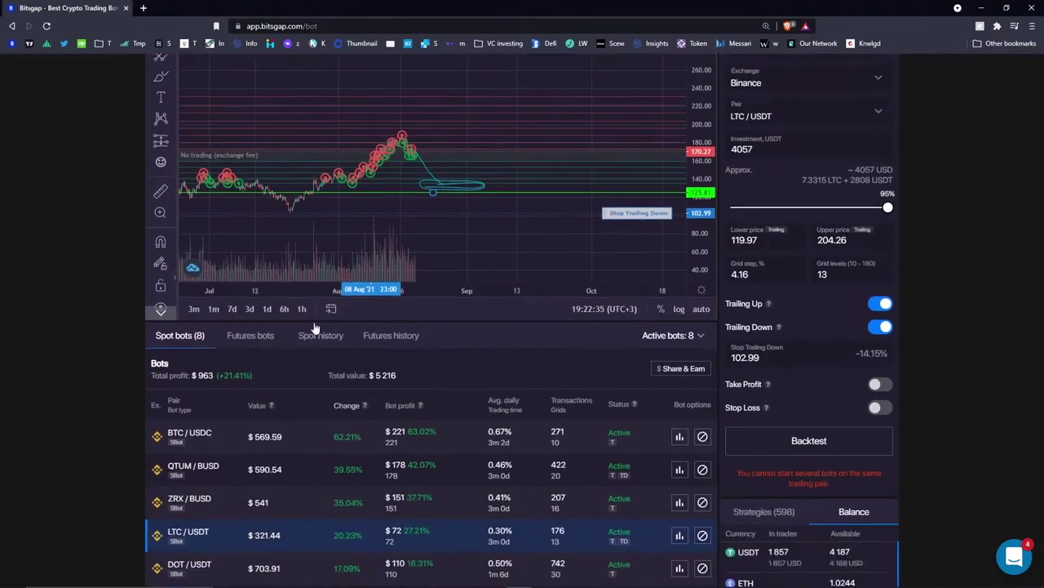
{"action": "scroll", "coordinate": [315, 327], "scroll_direction": "up", "scroll_amount": 2}
{"action": "scroll", "coordinate": [361, 205], "scroll_direction": "down", "scroll_amount": 3}
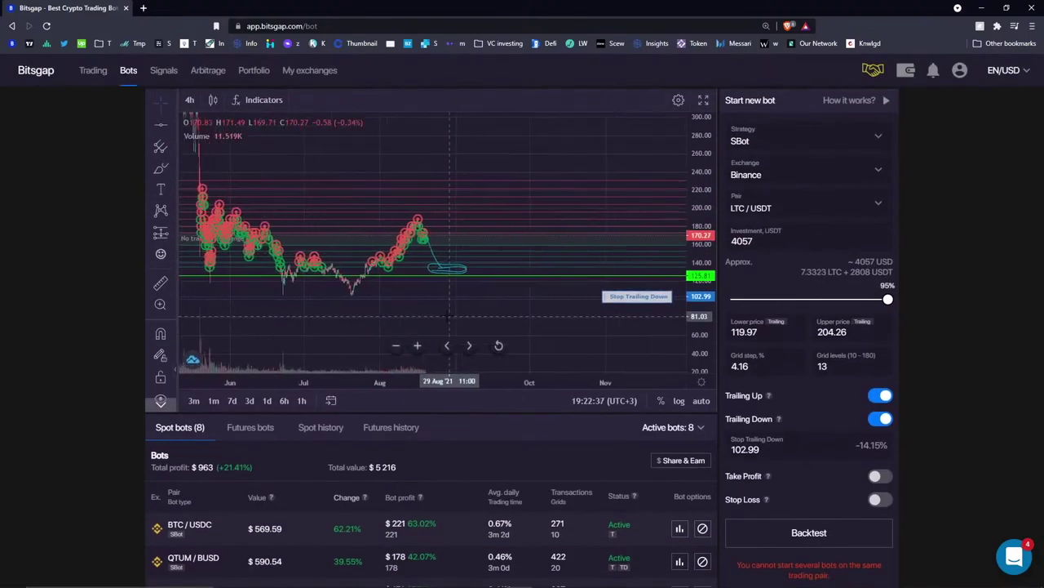
- Add a second horizontal line at about 116.59
{"action": "key", "text": "alt+h"}
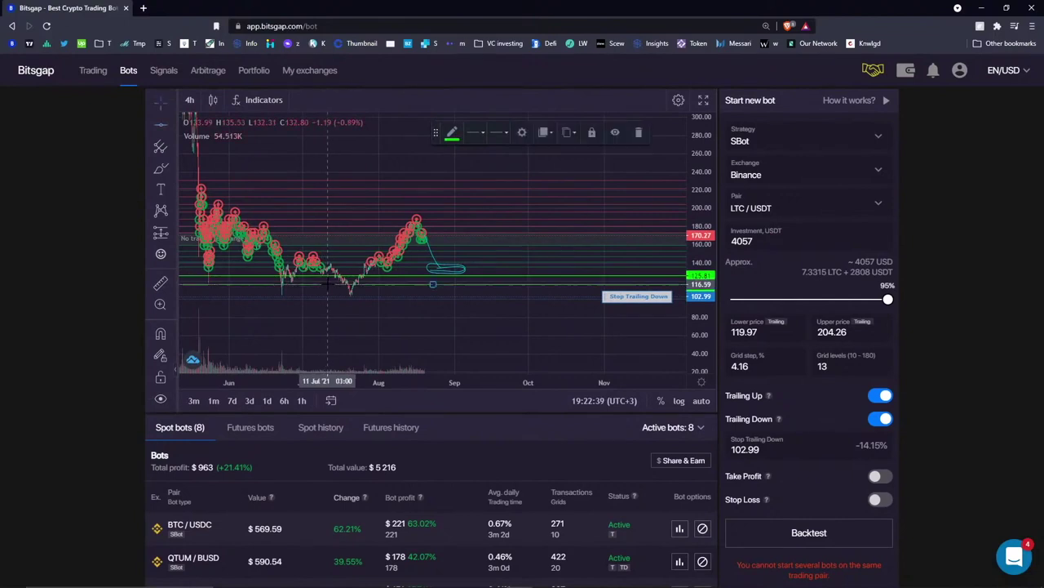
{"action": "left_click", "coordinate": [306, 295]}
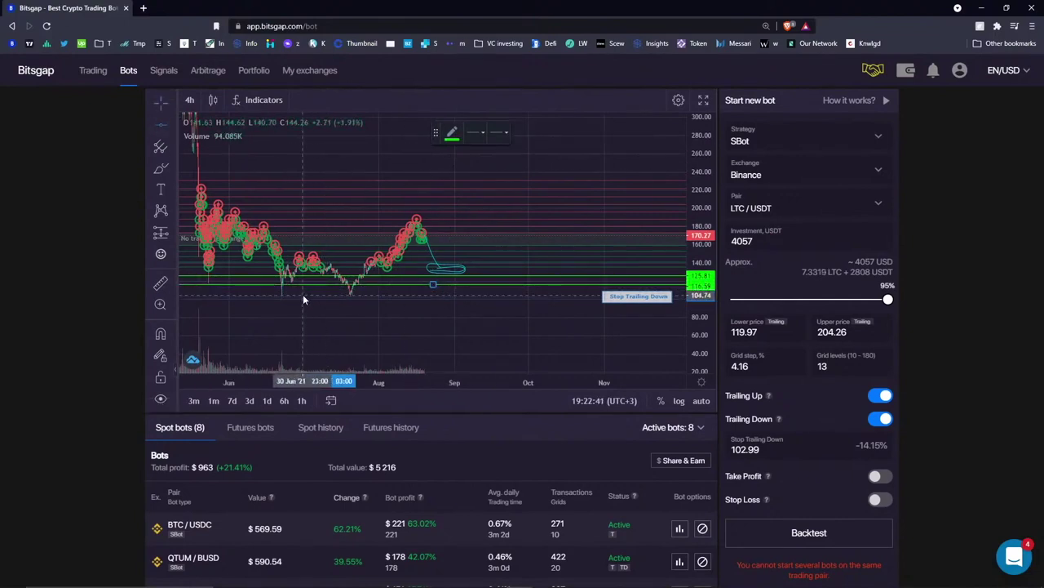
{"action": "left_click", "coordinate": [160, 167]}
- Extend the sketched path past the ellipse on the LTC/USDT chart and highlight the Trailing Down label
{"action": "left_click_drag", "start_coordinate": [468, 267], "coordinate": [482, 270]}
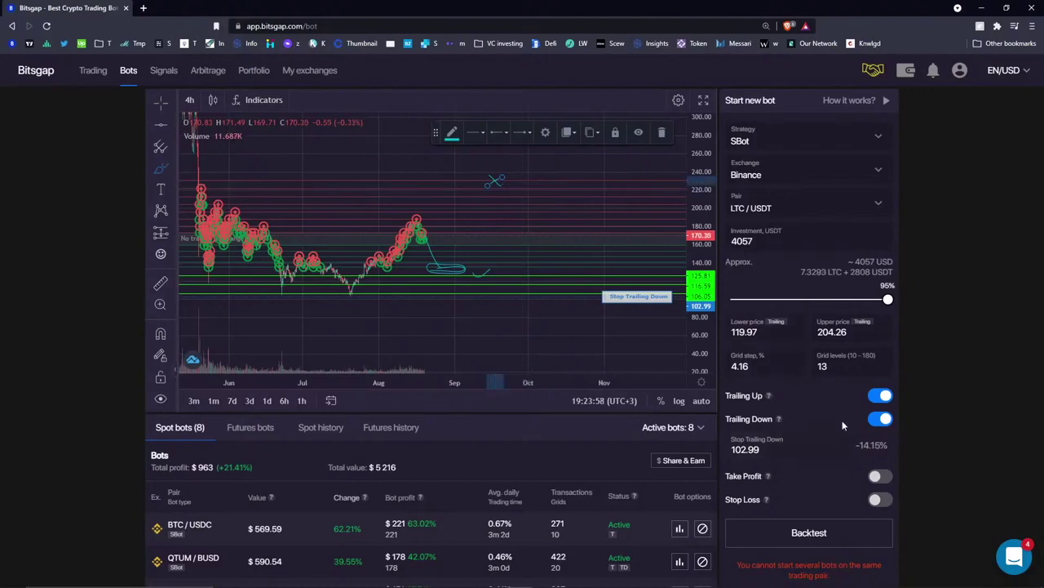
{"action": "mouse_move", "coordinate": [781, 419]}
{"action": "left_click_drag", "start_coordinate": [725, 418], "coordinate": [773, 419]}
{"action": "left_click", "coordinate": [796, 418]}
{"action": "left_click_drag", "start_coordinate": [727, 418], "coordinate": [772, 419]}
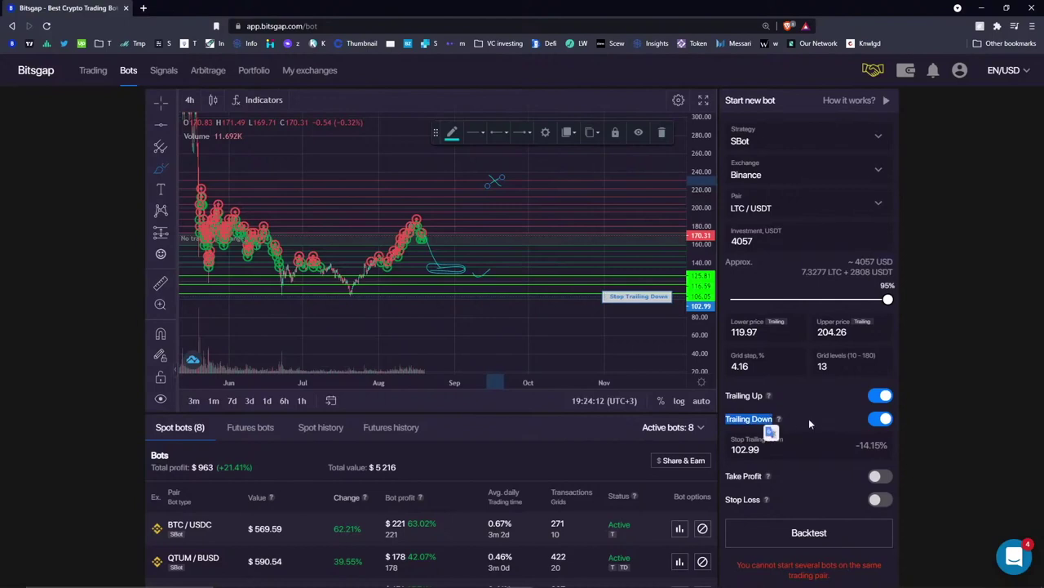
- Delete the X-shaped drawing and select the small line drawing on the LTC/USDT chart
{"action": "left_click", "coordinate": [795, 457]}
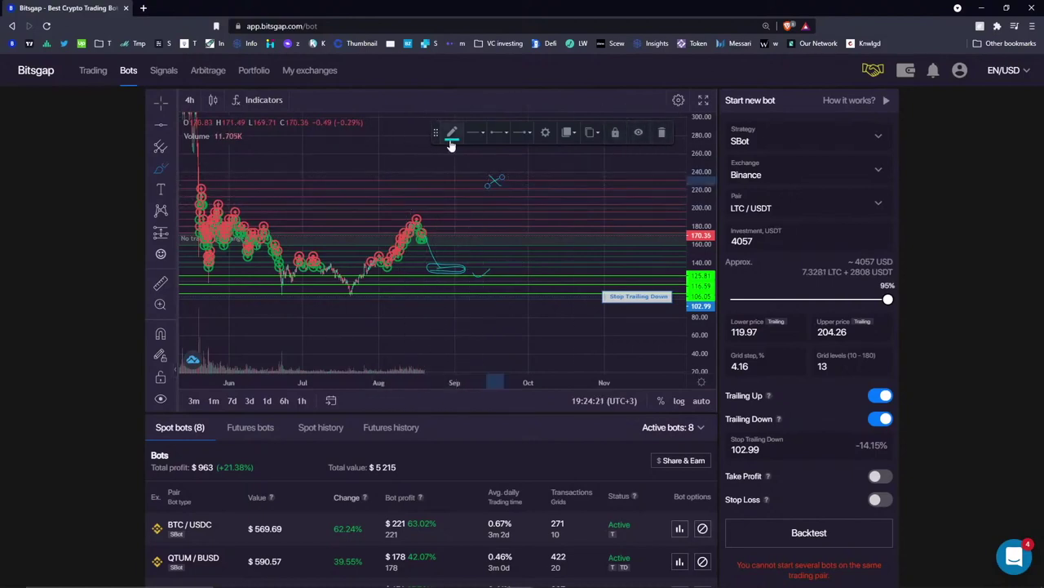
{"action": "left_click", "coordinate": [661, 132]}
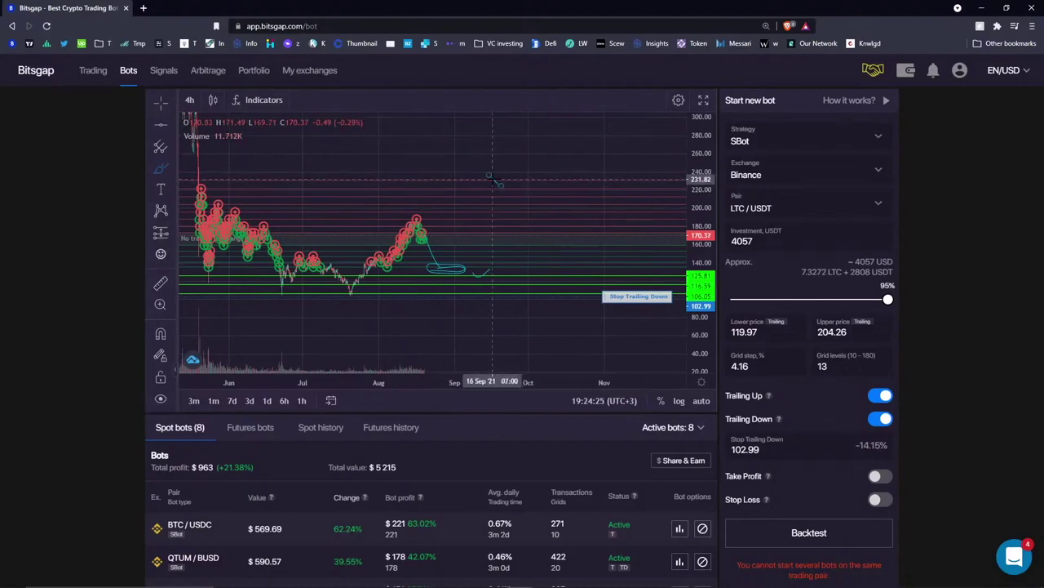
{"action": "left_click", "coordinate": [492, 175]}
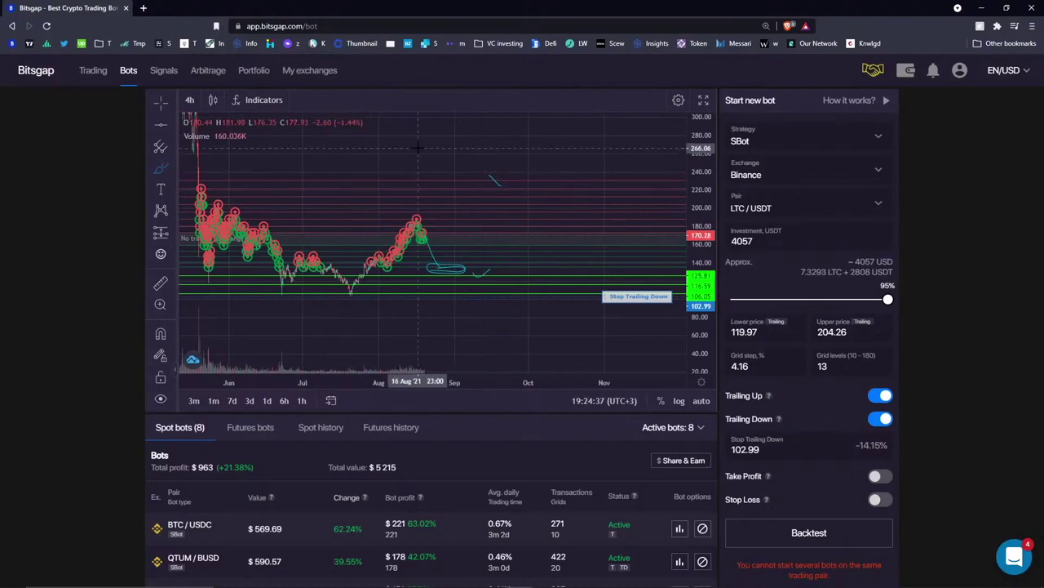
{"action": "left_click", "coordinate": [493, 178]}
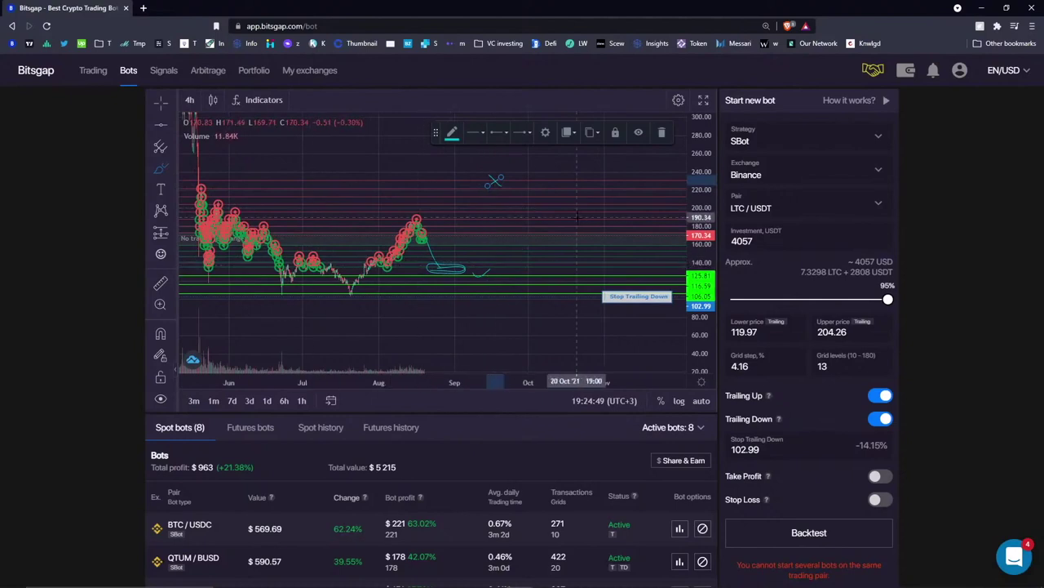
- Sketch and delete a short rising stroke, then remove every drawing from the chart
{"action": "left_click_drag", "start_coordinate": [499, 277], "coordinate": [526, 263]}
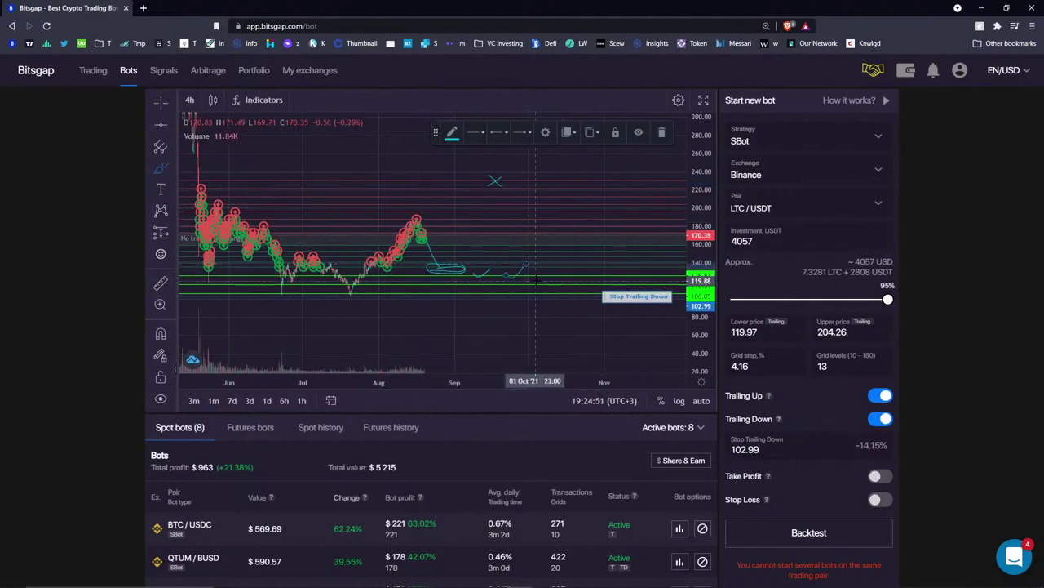
{"action": "left_click", "coordinate": [661, 133]}
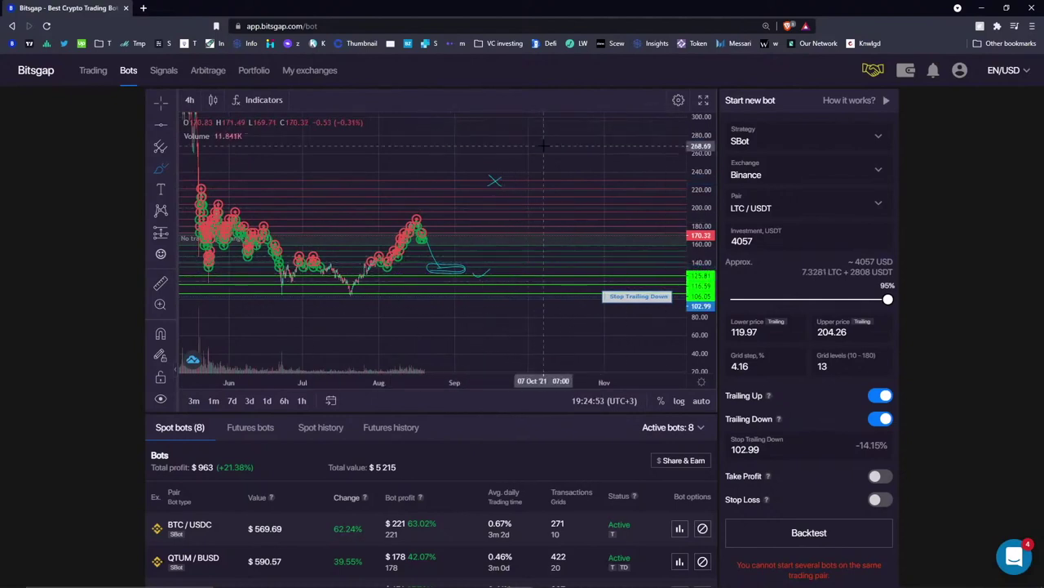
{"action": "right_click", "coordinate": [544, 146]}
{"action": "left_click", "coordinate": [606, 269]}
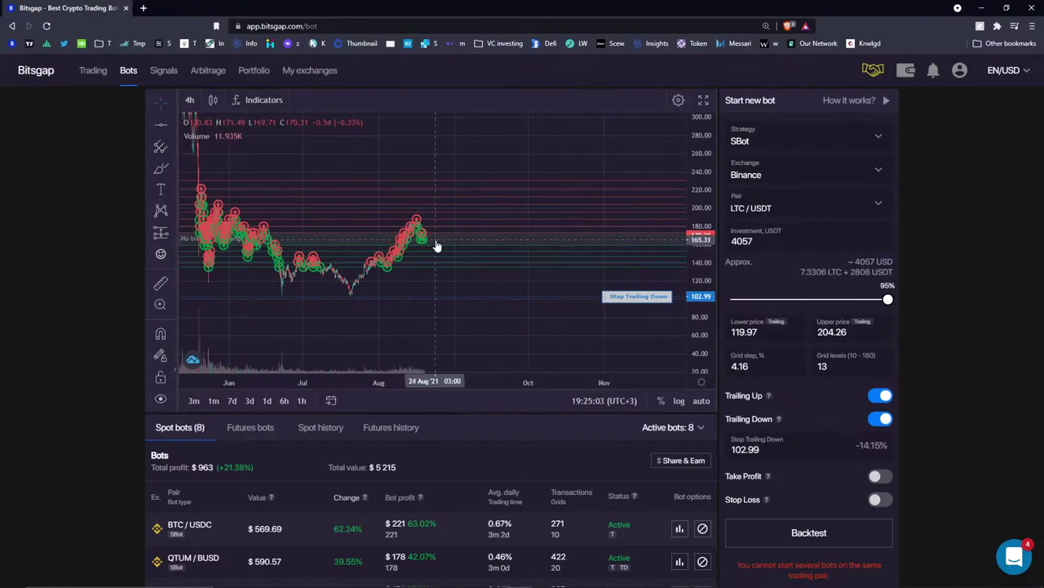
- Sketch a short downward freehand stroke after the latest LTC/USDT candles
{"action": "left_click", "coordinate": [161, 169]}
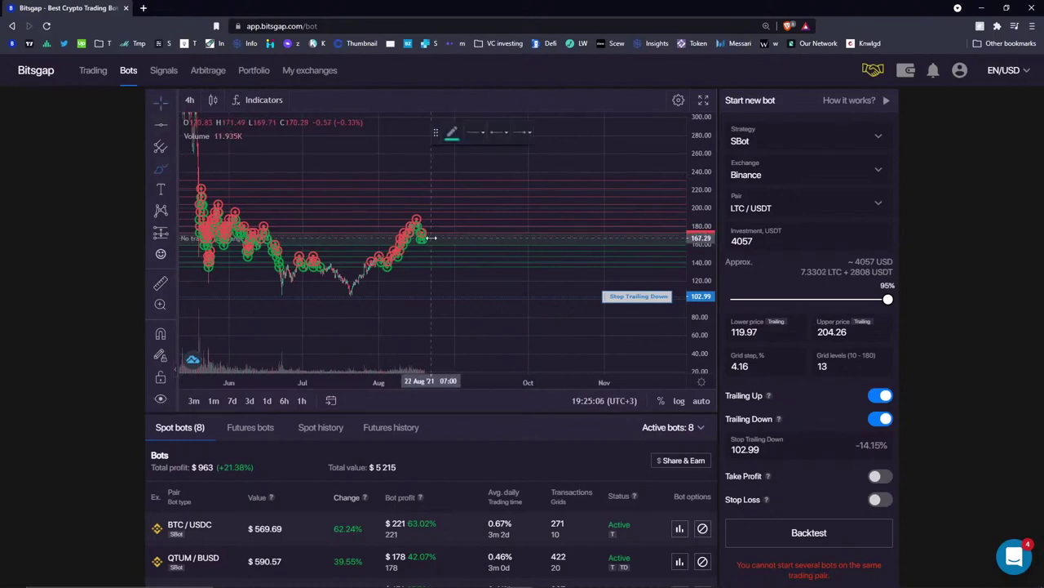
{"action": "left_click_drag", "start_coordinate": [437, 245], "coordinate": [457, 259]}
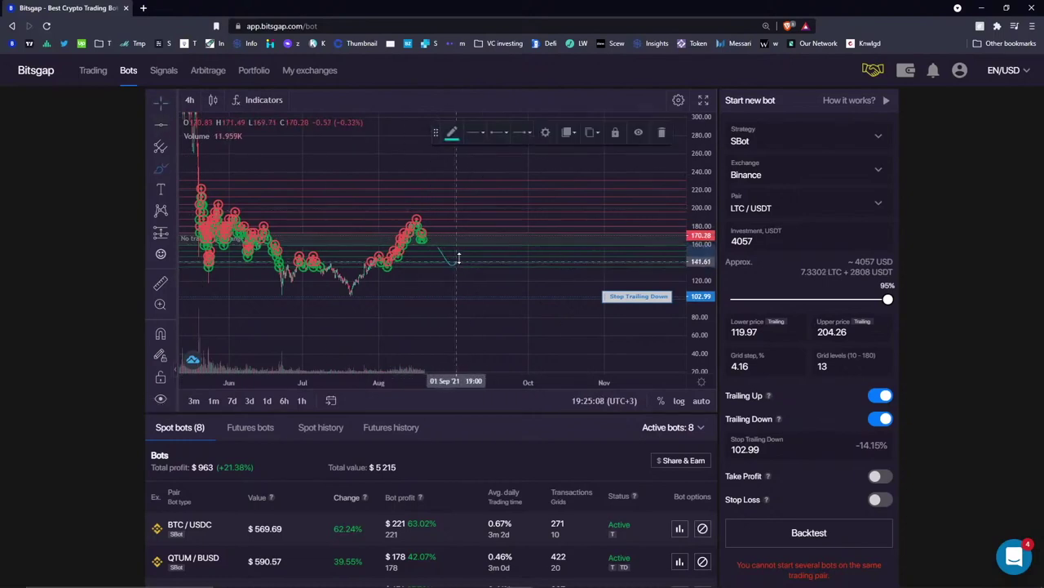
{"action": "scroll", "coordinate": [818, 490], "scroll_direction": "down", "scroll_amount": 3}
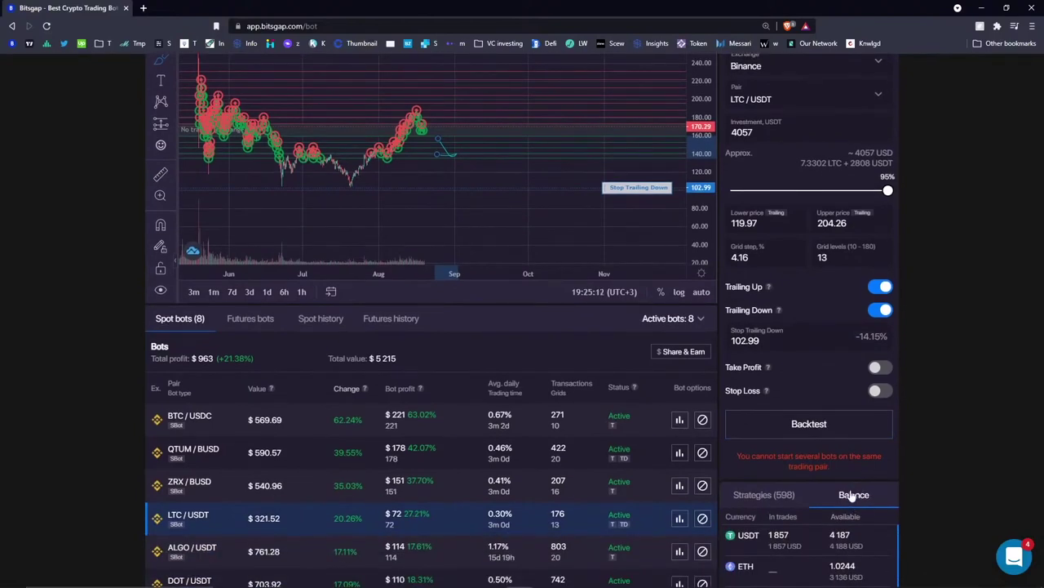
{"action": "scroll", "coordinate": [853, 498], "scroll_direction": "up", "scroll_amount": 3}
- Place a green horizontal line at 123.17 and lower it to about 113
{"action": "left_click", "coordinate": [160, 124]}
{"action": "left_click", "coordinate": [433, 278]}
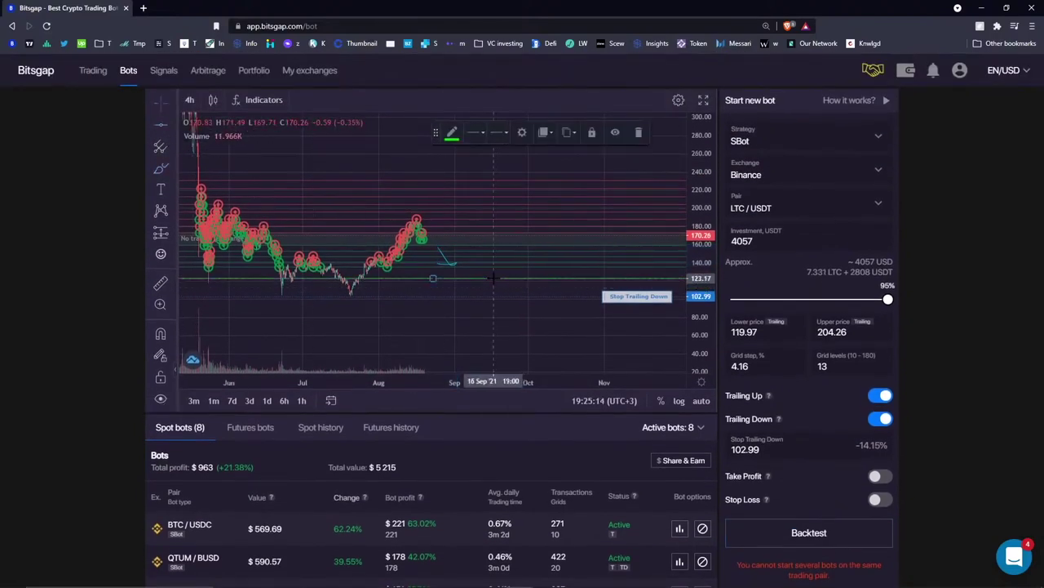
{"action": "left_click_drag", "start_coordinate": [432, 278], "coordinate": [432, 288]}
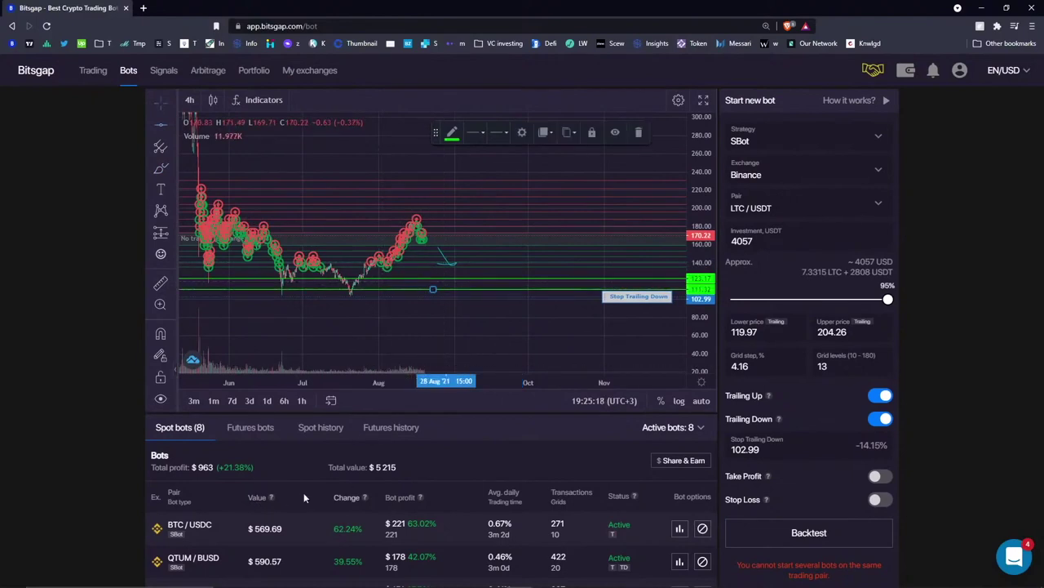
{"action": "scroll", "coordinate": [290, 470], "scroll_direction": "down", "scroll_amount": 1}
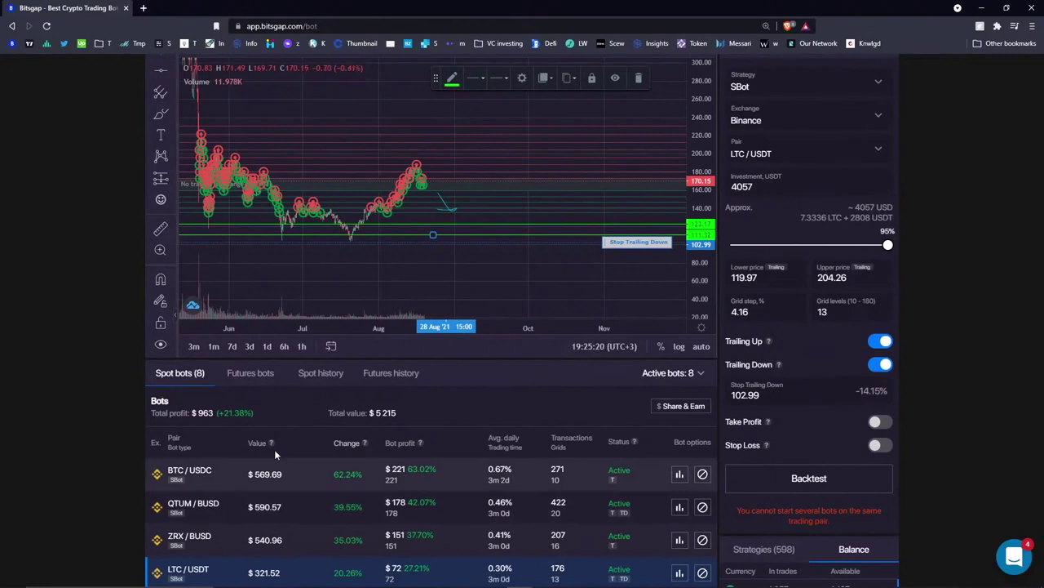
{"action": "scroll", "coordinate": [468, 294], "scroll_direction": "up", "scroll_amount": 3}
{"action": "scroll", "coordinate": [468, 293], "scroll_direction": "down", "scroll_amount": 4}
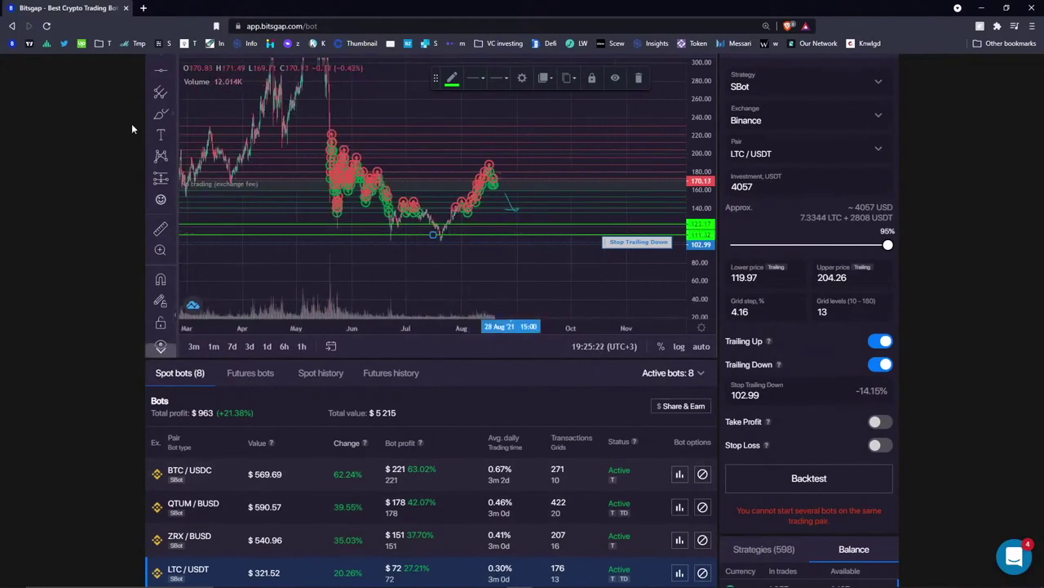
{"action": "scroll", "coordinate": [128, 126], "scroll_direction": "up", "scroll_amount": 1}
- Pan to earlier months, lower Stop Trailing Down to 88.91, and add a support line near 103
{"action": "left_click", "coordinate": [162, 103]}
{"action": "left_click_drag", "start_coordinate": [713, 258], "coordinate": [658, 259]}
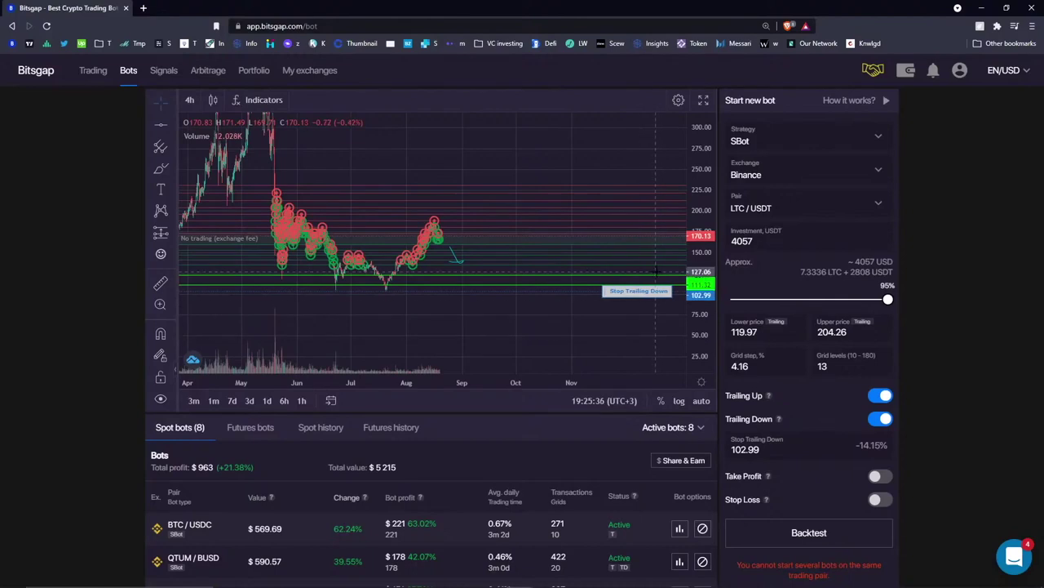
{"action": "left_click_drag", "start_coordinate": [634, 296], "coordinate": [634, 308]}
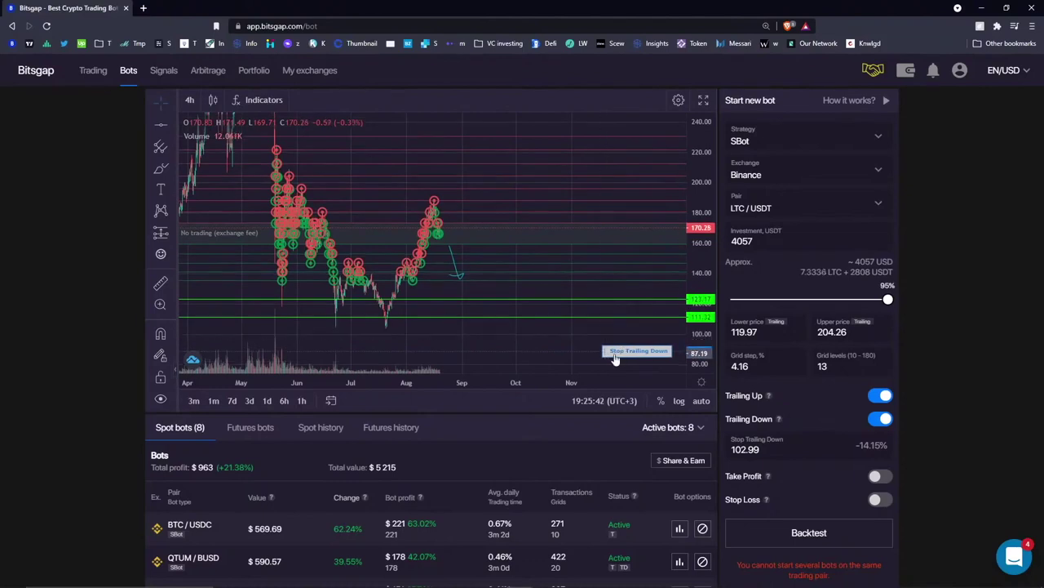
{"action": "left_click", "coordinate": [160, 127]}
{"action": "left_click", "coordinate": [432, 329]}
{"action": "left_click_drag", "start_coordinate": [433, 329], "coordinate": [475, 343]}
- Sketch a projected dip-and-recovery path with short strokes beside the rising curve
{"action": "left_click", "coordinate": [160, 168]}
{"action": "mouse_move", "coordinate": [467, 284]}
{"action": "left_mouse_down"}
{"action": "mouse_move", "coordinate": [515, 320]}
{"action": "mouse_move", "coordinate": [559, 333]}
{"action": "mouse_move", "coordinate": [600, 301]}
{"action": "left_mouse_up"}
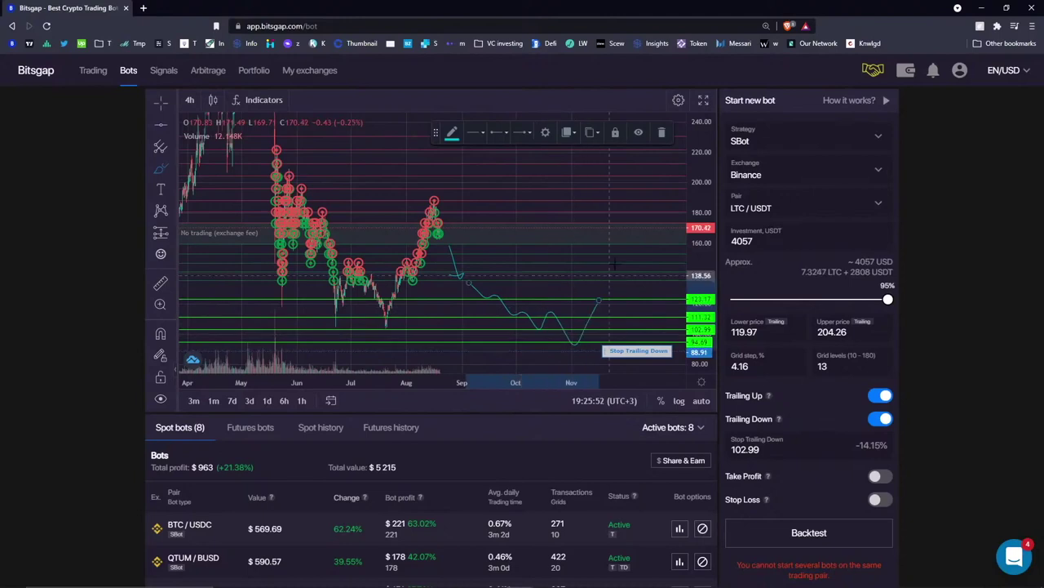
{"action": "left_click", "coordinate": [662, 137]}
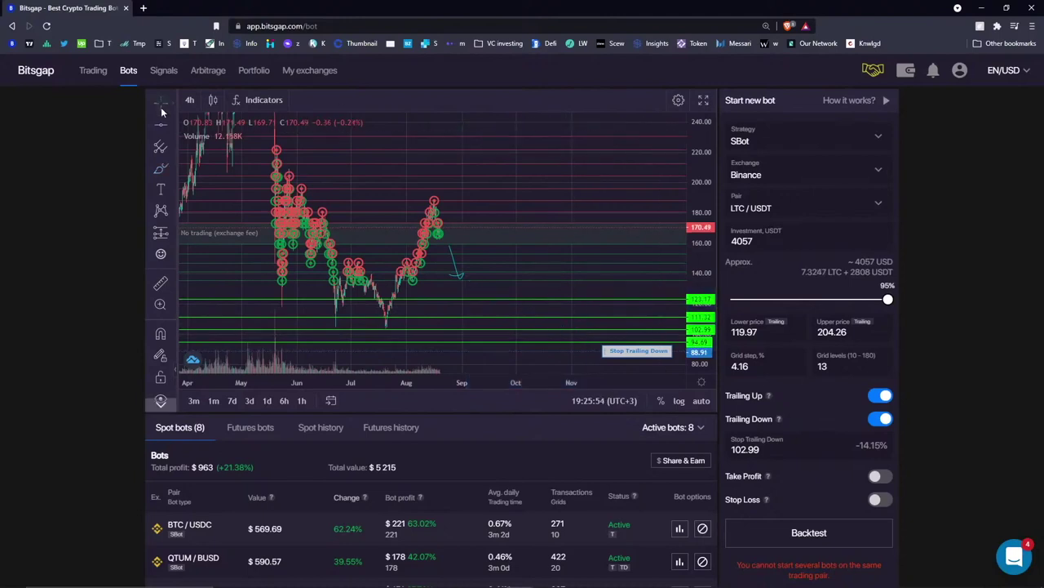
{"action": "left_click", "coordinate": [160, 169]}
{"action": "mouse_move", "coordinate": [475, 298]}
{"action": "left_mouse_down"}
{"action": "mouse_move", "coordinate": [526, 349]}
{"action": "mouse_move", "coordinate": [617, 221]}
{"action": "mouse_move", "coordinate": [632, 241]}
{"action": "left_mouse_up"}
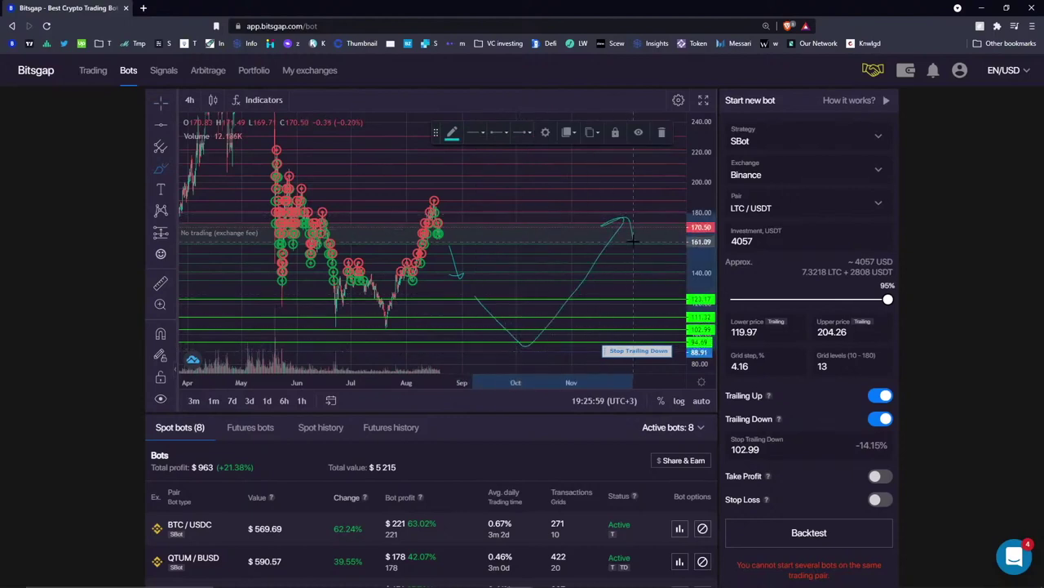
{"action": "left_click_drag", "start_coordinate": [538, 325], "coordinate": [601, 282]}
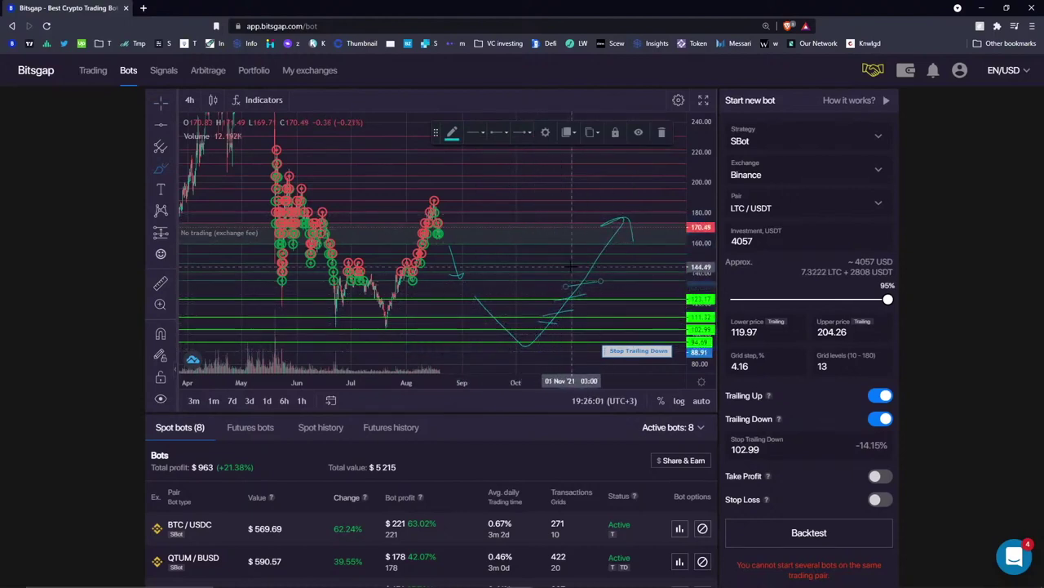
{"action": "left_click", "coordinate": [666, 122]}
- Browse the chart's right-click options and Lines submenu, closing them without changes
{"action": "right_click", "coordinate": [530, 135]}
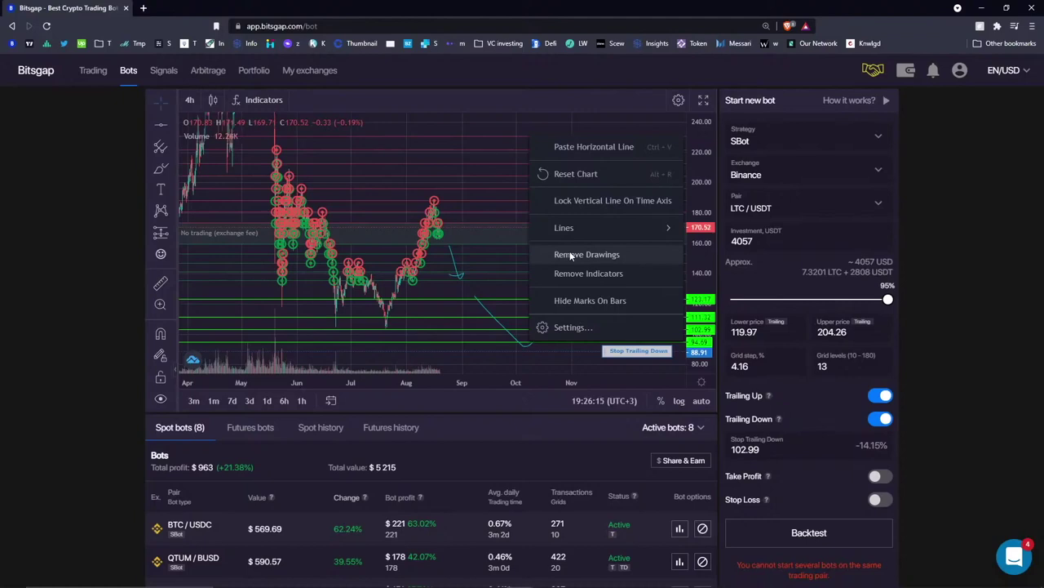
{"action": "mouse_move", "coordinate": [539, 231]}
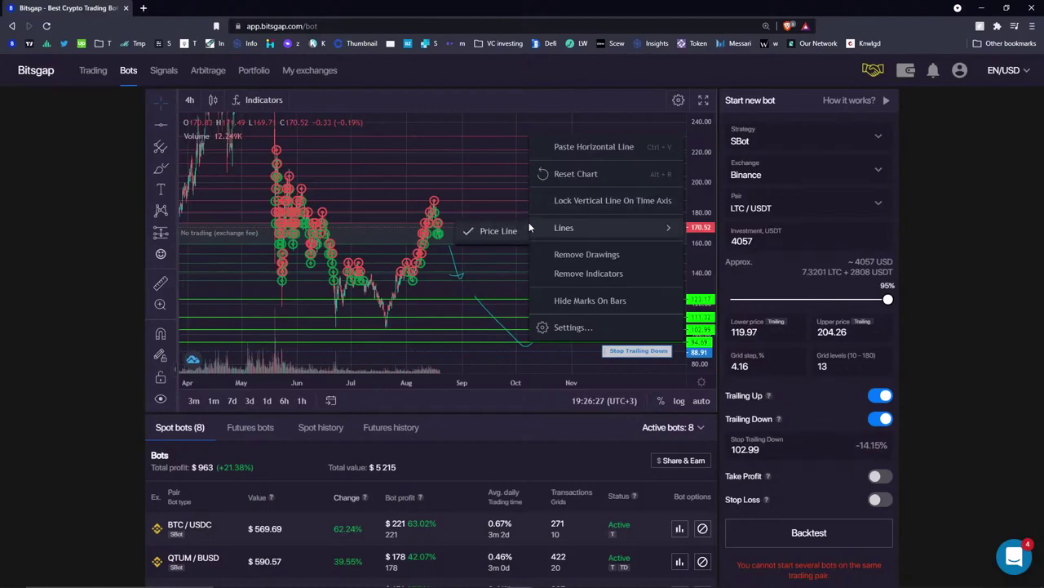
{"action": "left_click", "coordinate": [489, 178]}
{"action": "left_click", "coordinate": [161, 110]}
{"action": "left_click", "coordinate": [537, 184]}
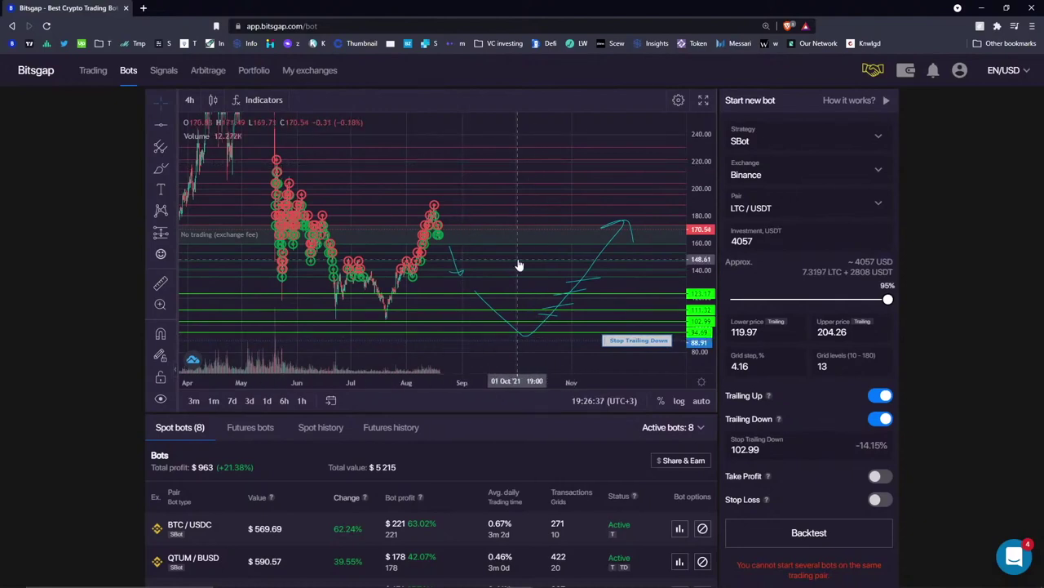
- Remove every drawing from the LTC/USDT chart with Remove Drawings
{"action": "right_click", "coordinate": [539, 131]}
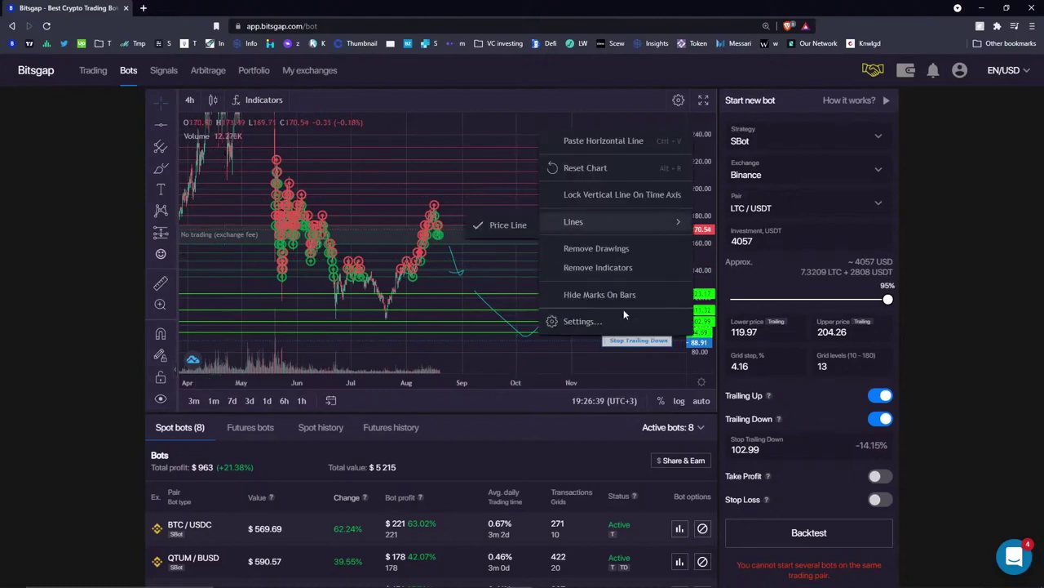
{"action": "left_click", "coordinate": [615, 249]}
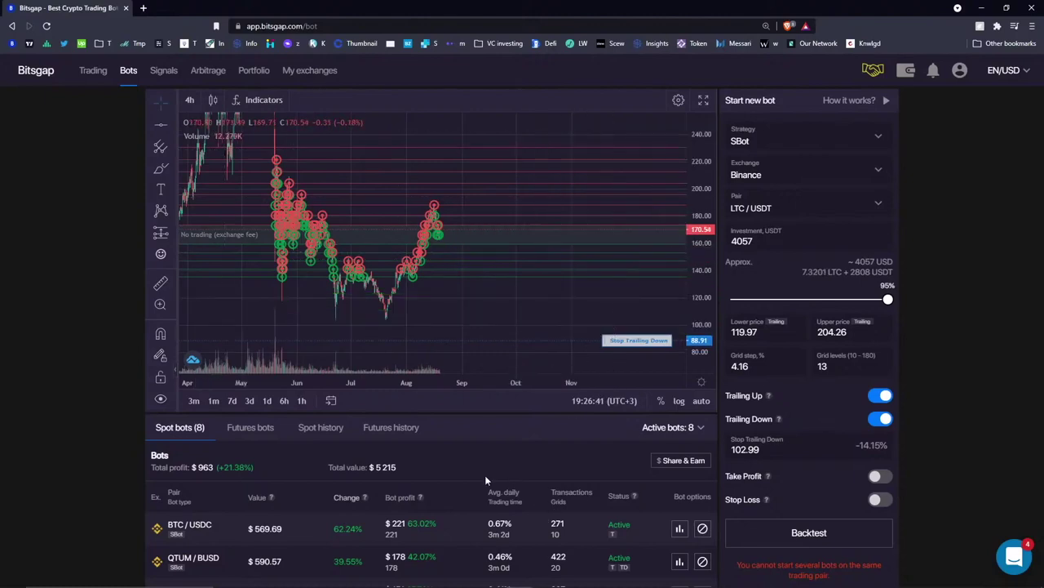
{"action": "scroll", "coordinate": [485, 474], "scroll_direction": "down", "scroll_amount": 2}
- Scroll down to the eight-bot Spot bots table and the currency Balance panel
{"action": "scroll", "coordinate": [528, 345], "scroll_direction": "up", "scroll_amount": 2}
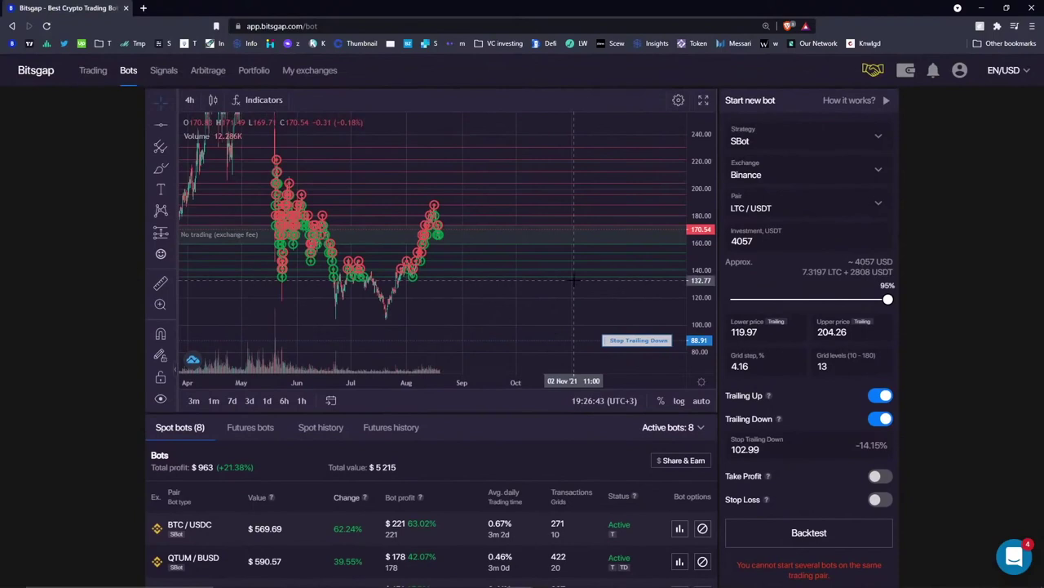
{"action": "scroll", "coordinate": [539, 212], "scroll_direction": "left", "scroll_amount": 2}
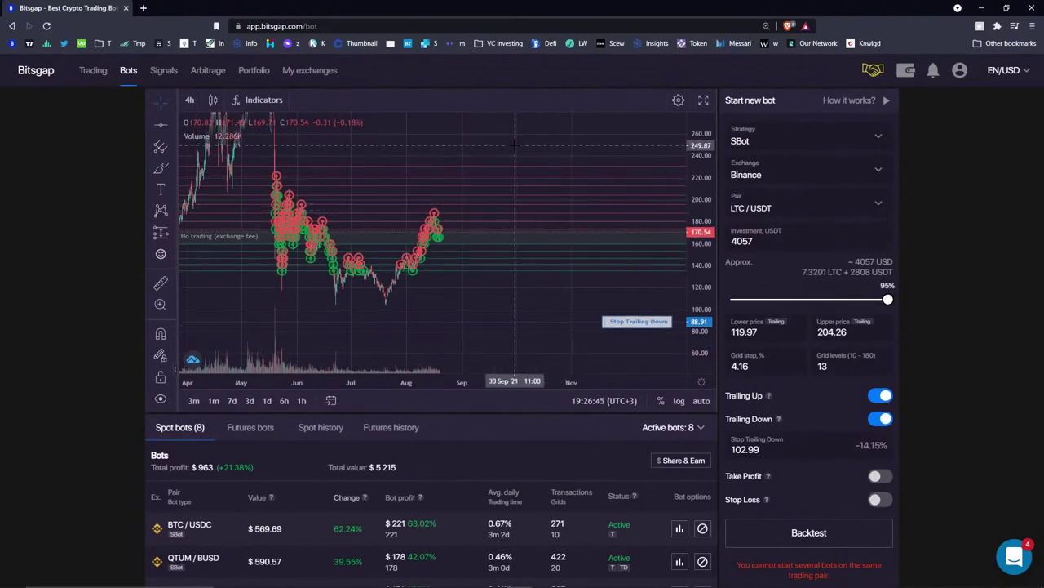
{"action": "scroll", "coordinate": [518, 208], "scroll_direction": "down", "scroll_amount": 3}
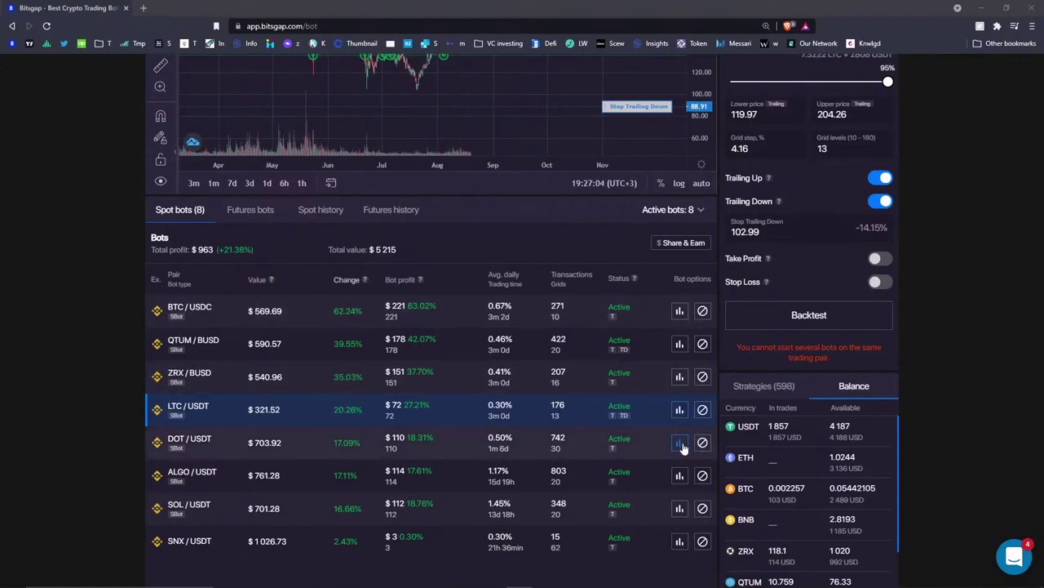
- Open the DOT/USDT bot's details and highlight the pair name and Total P&L 102.69
{"action": "left_click", "coordinate": [681, 446]}
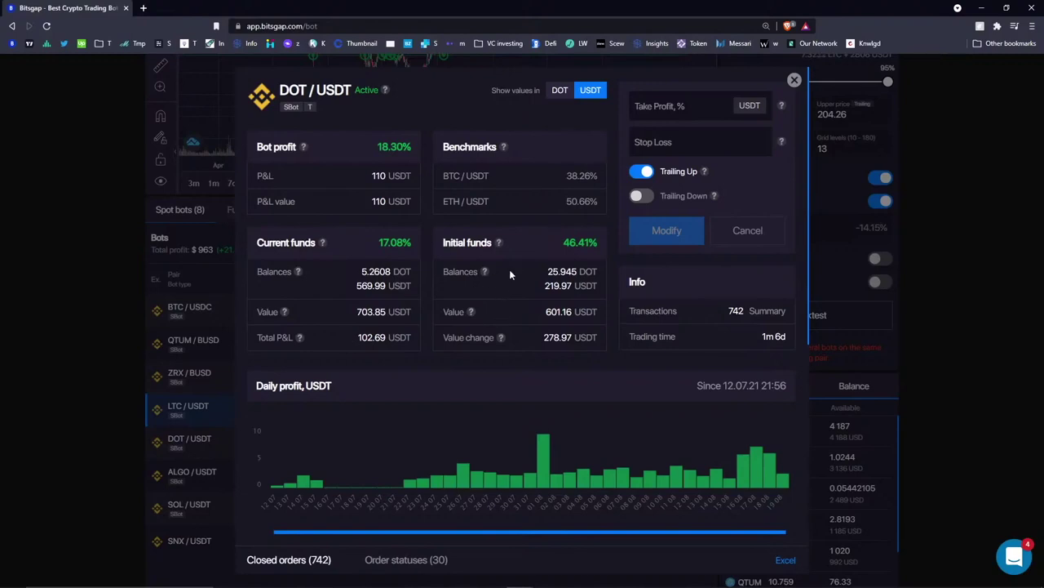
{"action": "left_click_drag", "start_coordinate": [279, 90], "coordinate": [354, 92]}
{"action": "left_click", "coordinate": [436, 105]}
{"action": "left_click_drag", "start_coordinate": [356, 337], "coordinate": [357, 339]}
{"action": "left_click", "coordinate": [357, 338]}
{"action": "left_click", "coordinate": [528, 336]}
- Highlight the initial DOT balance 25.945, the Value change amount, and the P&L value 110
{"action": "left_click_drag", "start_coordinate": [547, 272], "coordinate": [581, 274]}
{"action": "left_click", "coordinate": [530, 282]}
{"action": "left_click_drag", "start_coordinate": [544, 337], "coordinate": [572, 339]}
{"action": "left_click", "coordinate": [543, 338]}
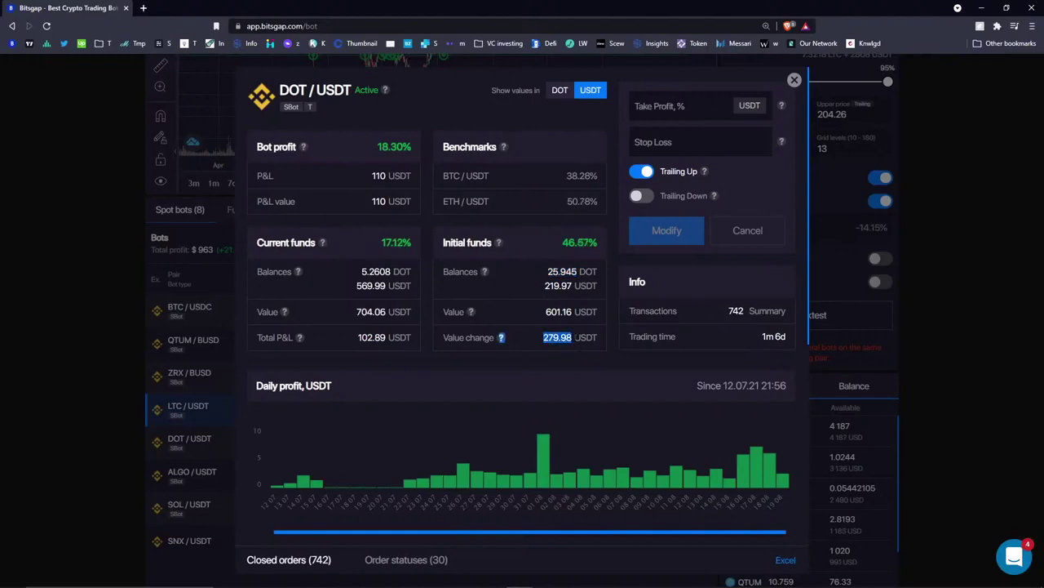
{"action": "left_click", "coordinate": [526, 311]}
{"action": "left_click_drag", "start_coordinate": [367, 199], "coordinate": [387, 203]}
{"action": "left_click", "coordinate": [386, 159]}
{"action": "left_click_drag", "start_coordinate": [369, 204], "coordinate": [387, 202]}
{"action": "left_click", "coordinate": [424, 133]}
- Re-highlight the Value change 279.98, initial DOT balance 25.945, and P&L value 110
{"action": "left_click_drag", "start_coordinate": [542, 337], "coordinate": [572, 337]}
{"action": "left_click", "coordinate": [539, 336]}
{"action": "left_click_drag", "start_coordinate": [542, 337], "coordinate": [572, 337]}
{"action": "left_click", "coordinate": [527, 337]}
{"action": "left_click_drag", "start_coordinate": [546, 272], "coordinate": [578, 272]}
{"action": "left_click_drag", "start_coordinate": [369, 201], "coordinate": [386, 201]}
{"action": "left_click", "coordinate": [345, 192]}
{"action": "double_click", "coordinate": [379, 201]}
{"action": "left_click", "coordinate": [377, 203]}
- Close the DOT/USDT details and highlight the 4 187 USDT available balance
{"action": "left_click", "coordinate": [794, 79]}
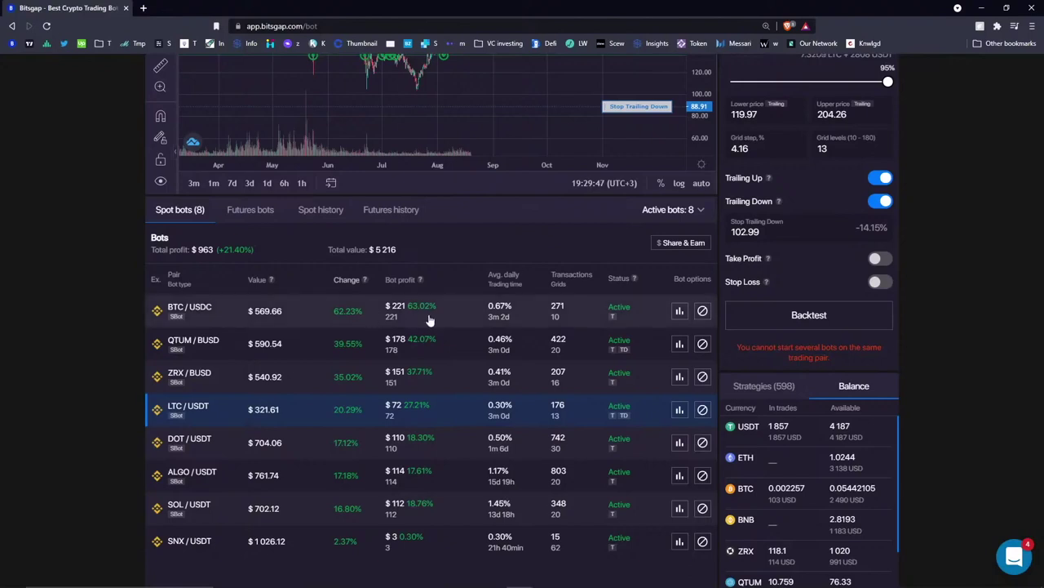
{"action": "double_click", "coordinate": [834, 436]}
{"action": "left_click_drag", "start_coordinate": [835, 437], "coordinate": [849, 450]}
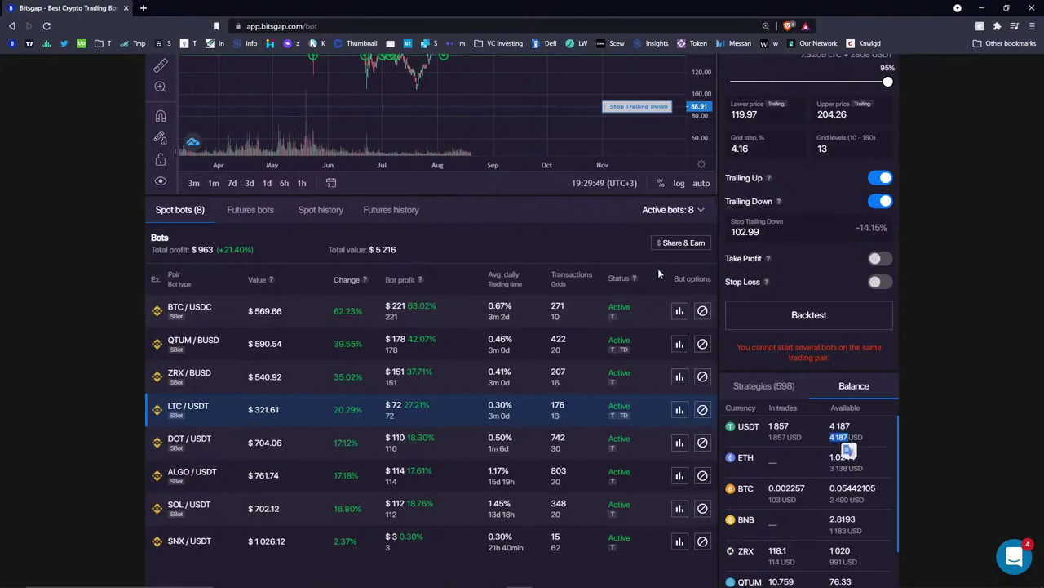
{"action": "left_click_drag", "start_coordinate": [659, 274], "coordinate": [645, 265]}
- Pan the LTC/USDT bot chart back to show price history from December 2020
{"action": "scroll", "coordinate": [443, 364], "scroll_direction": "up", "scroll_amount": 3}
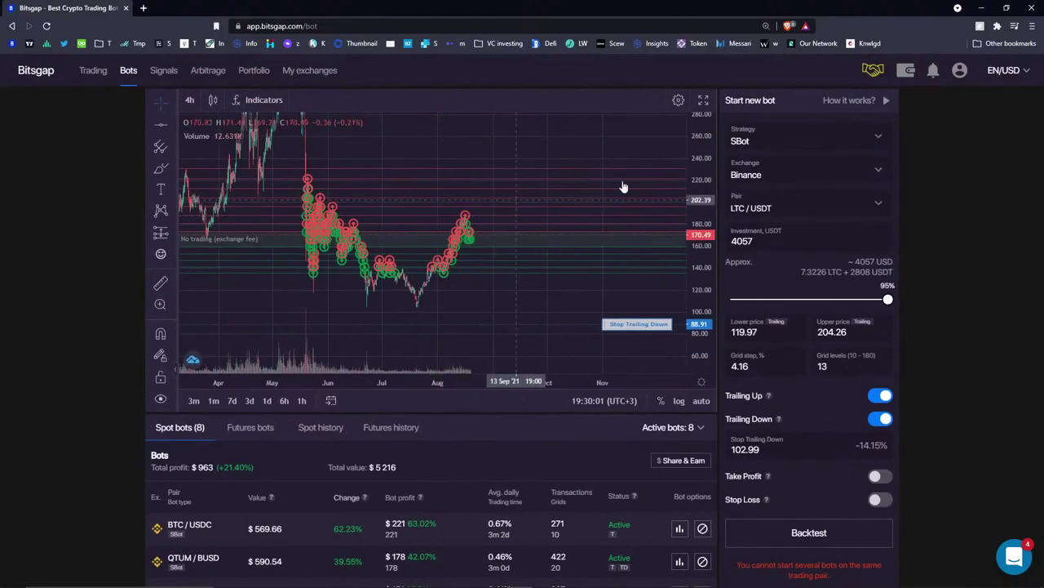
{"action": "left_click_drag", "start_coordinate": [400, 149], "coordinate": [502, 151]}
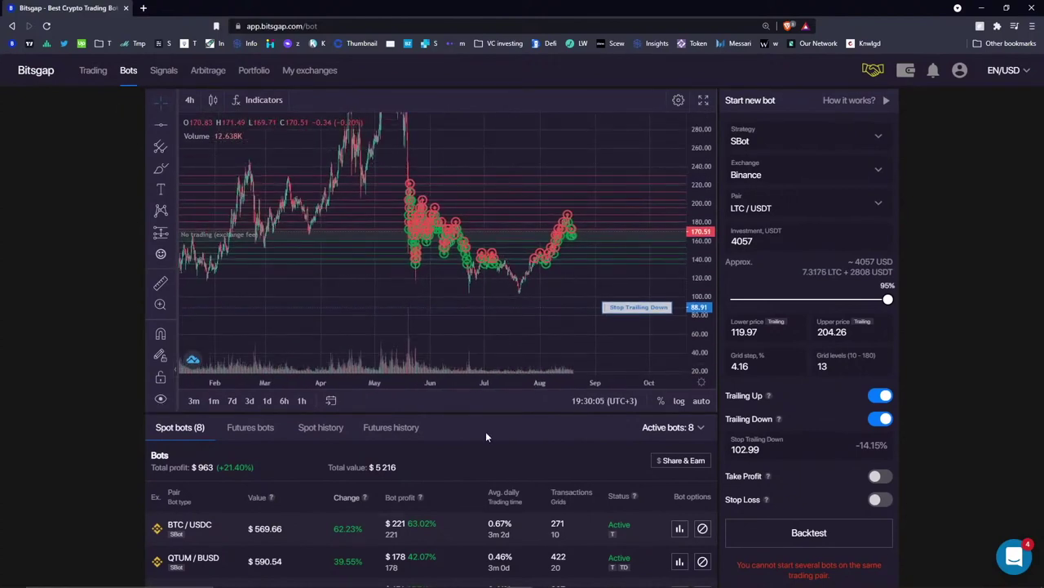
{"action": "scroll", "coordinate": [485, 431], "scroll_direction": "down", "scroll_amount": 3}
{"action": "scroll", "coordinate": [465, 232], "scroll_direction": "up", "scroll_amount": 3}
{"action": "left_click_drag", "start_coordinate": [469, 153], "coordinate": [508, 154]}
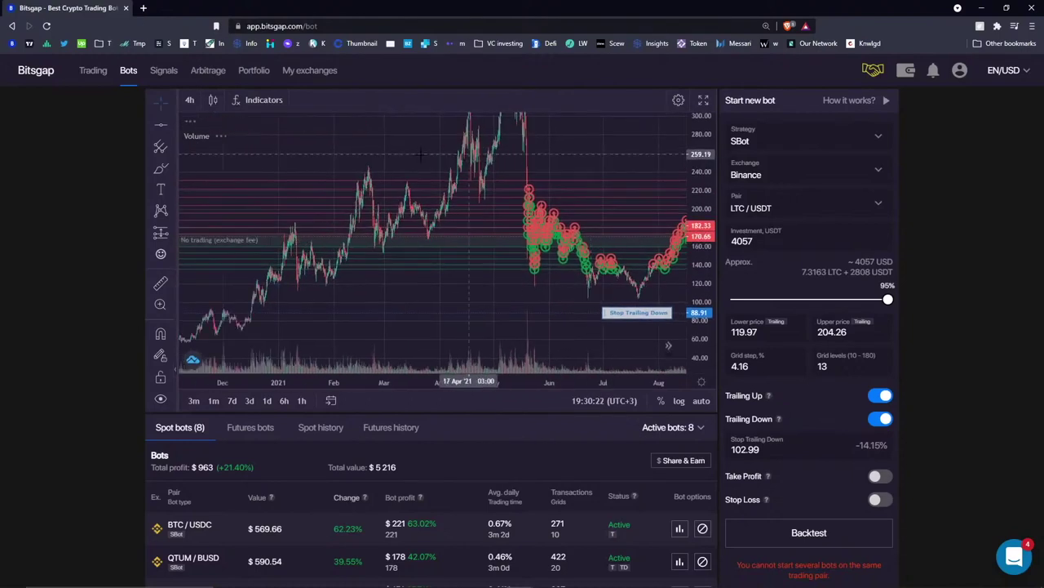
- Load the pasted TradingView BTCUSDT 4h chart URL in a new Brave tab
{"action": "left_click", "coordinate": [144, 9]}
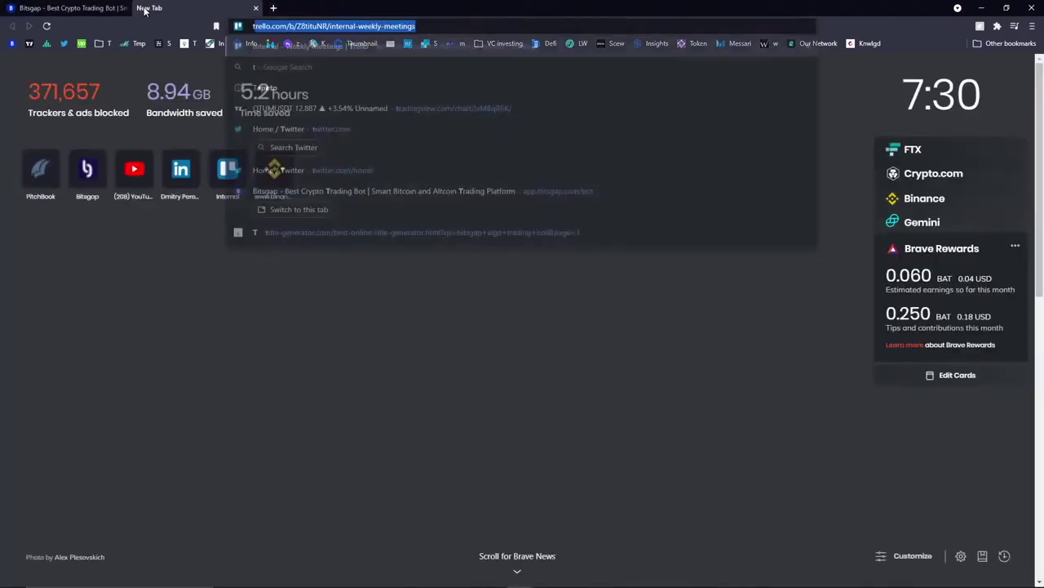
{"action": "key", "text": "Return"}
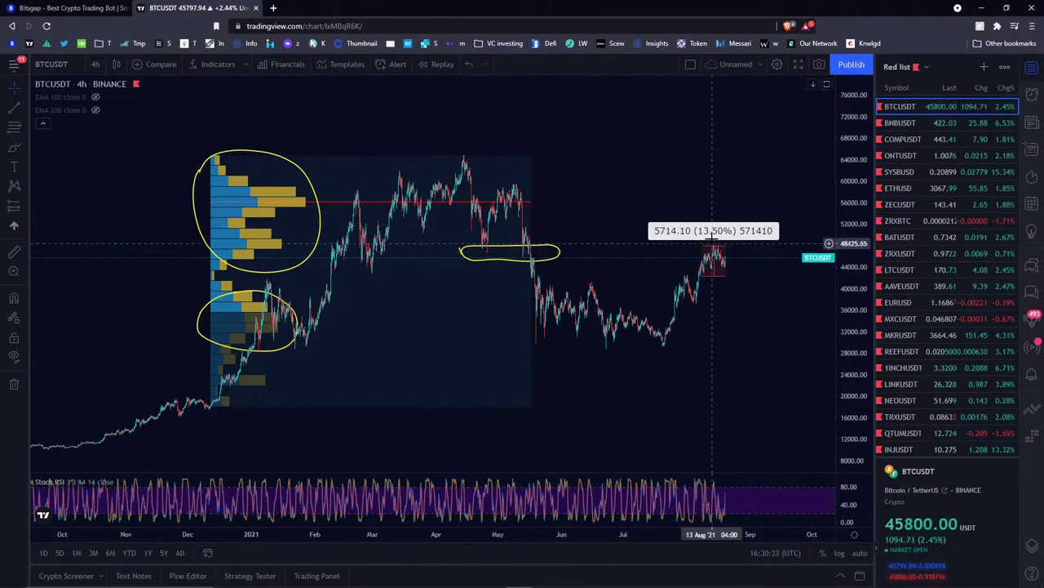
- Dismiss the price measurement box and delete the yellow ellipse near the 46k level
{"action": "left_click", "coordinate": [689, 90]}
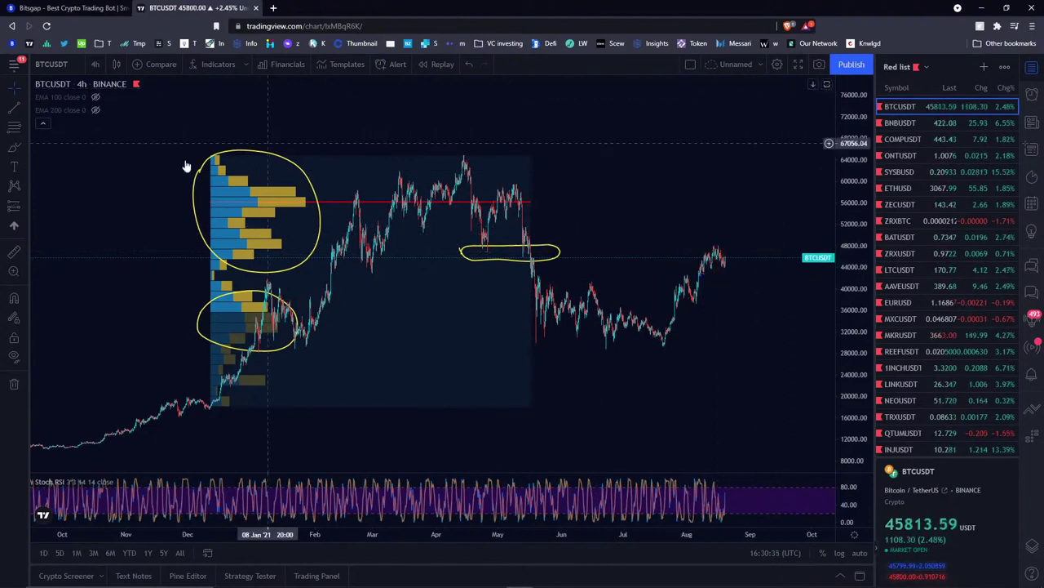
{"action": "left_click", "coordinate": [551, 251]}
{"action": "key", "text": "Delete"}
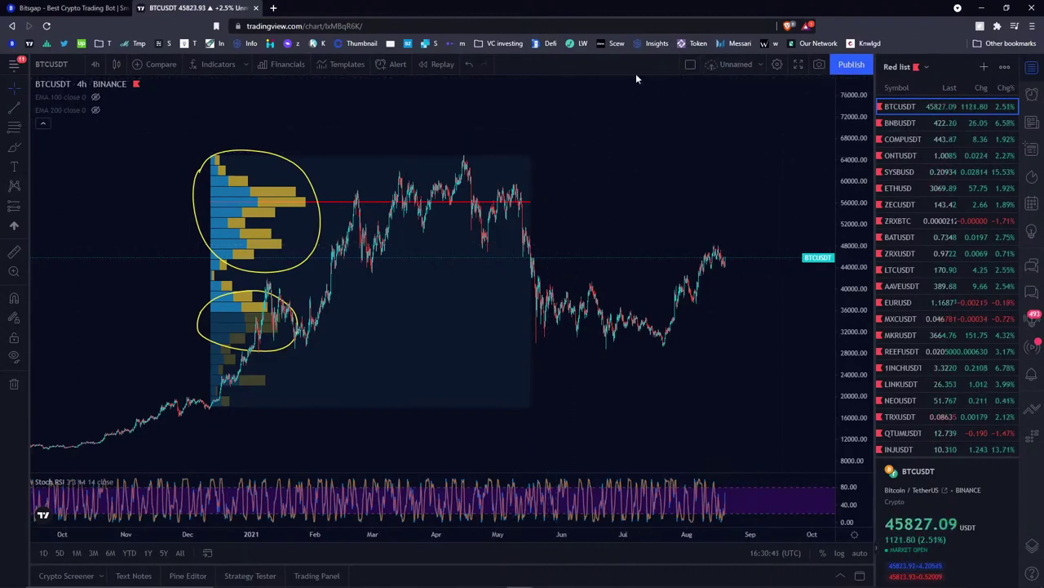
- Try bar replay, close its upgrade popup, and switch BTCUSDT to 1-day candles
{"action": "left_click", "coordinate": [440, 64]}
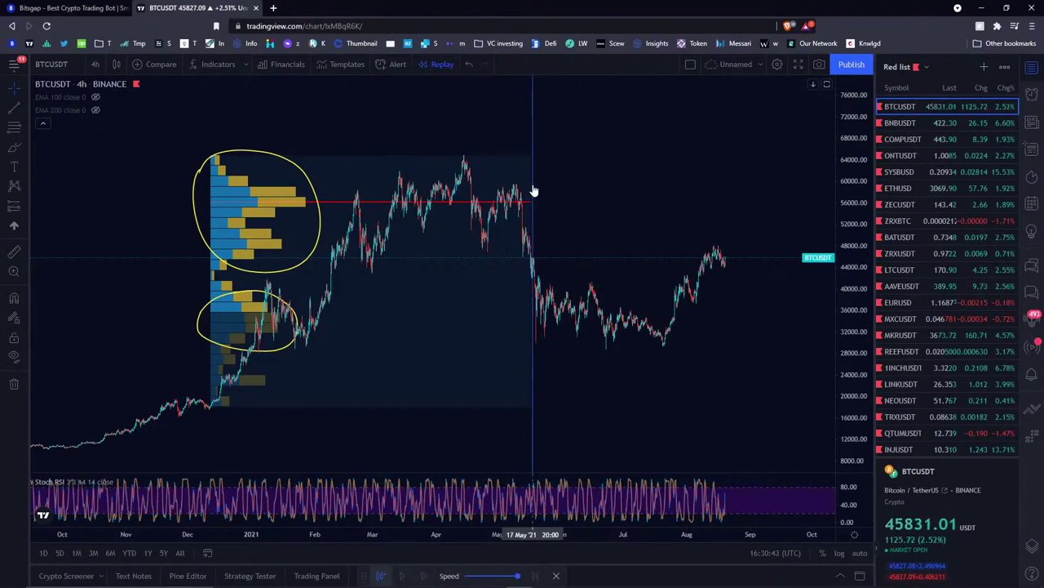
{"action": "left_click", "coordinate": [532, 191]}
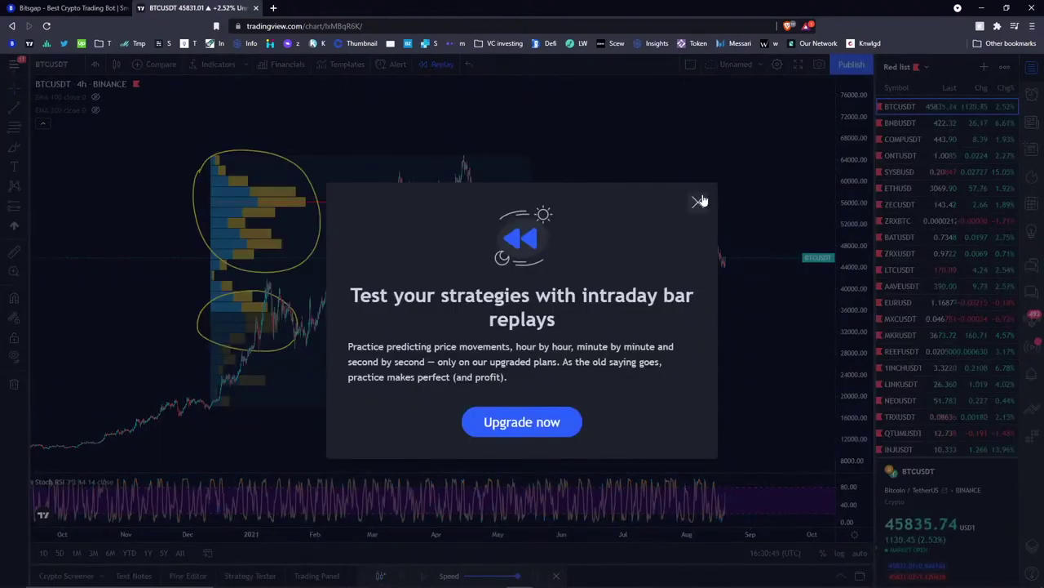
{"action": "left_click", "coordinate": [697, 202]}
{"action": "left_click", "coordinate": [96, 66]}
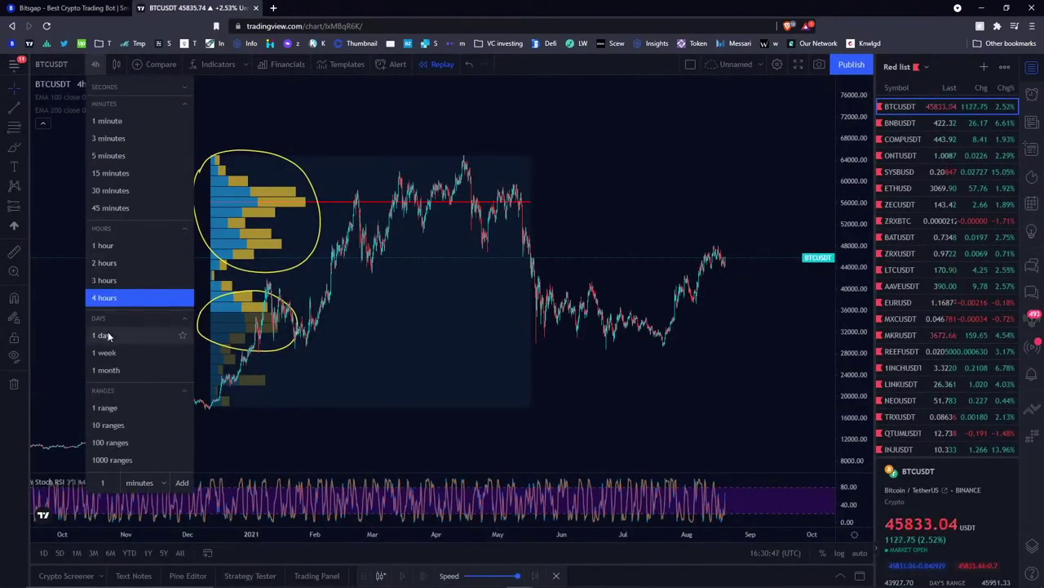
{"action": "left_click", "coordinate": [102, 334]}
{"action": "scroll", "coordinate": [483, 191], "scroll_direction": "up", "scroll_amount": 5}
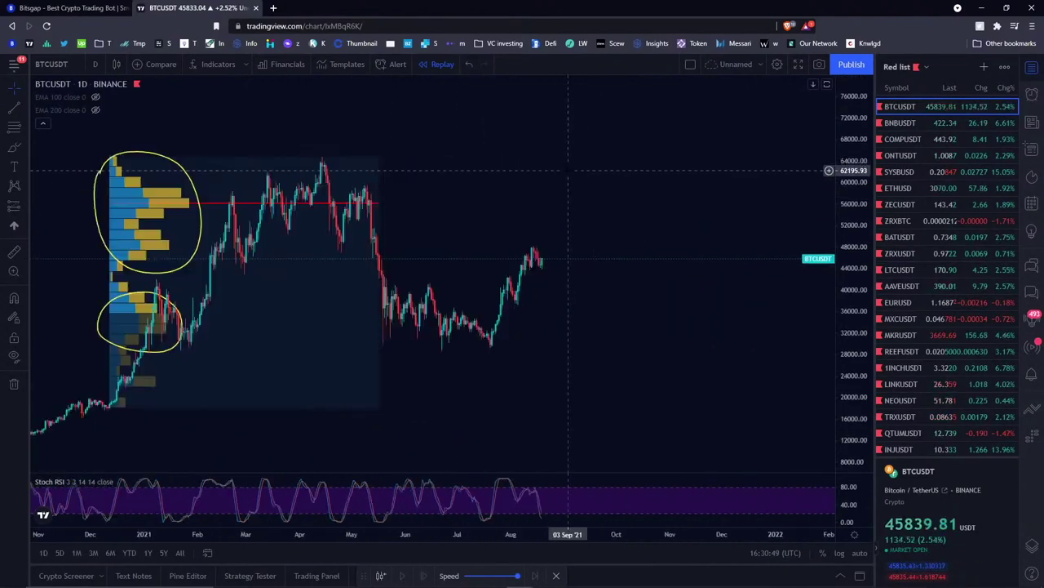
- Start bar replay on the daily BTCUSDT chart from 16 May 2021
{"action": "left_click", "coordinate": [442, 63]}
{"action": "left_click", "coordinate": [450, 181]}
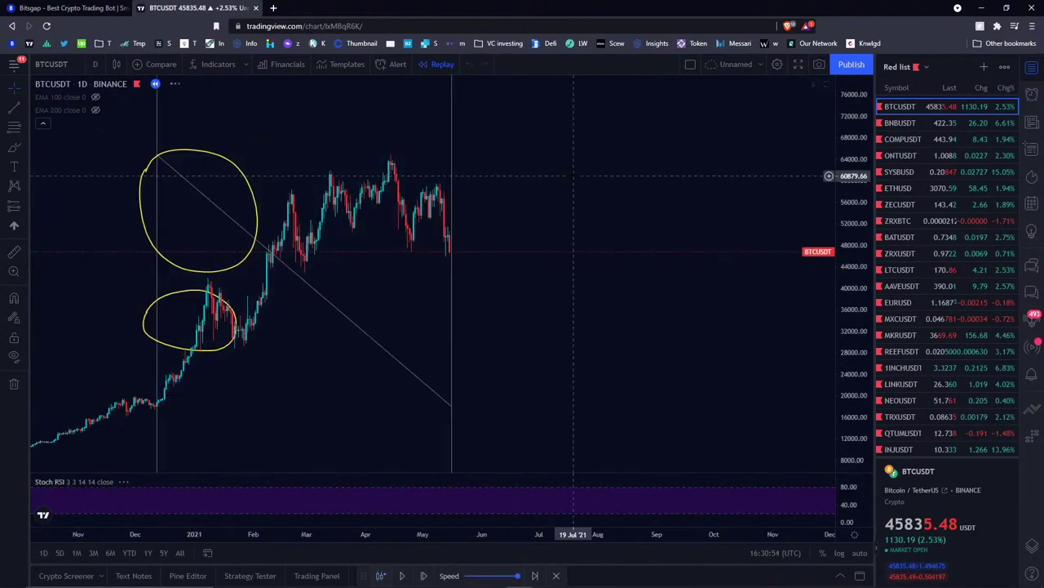
{"action": "scroll", "coordinate": [441, 146], "scroll_direction": "up", "scroll_amount": 4}
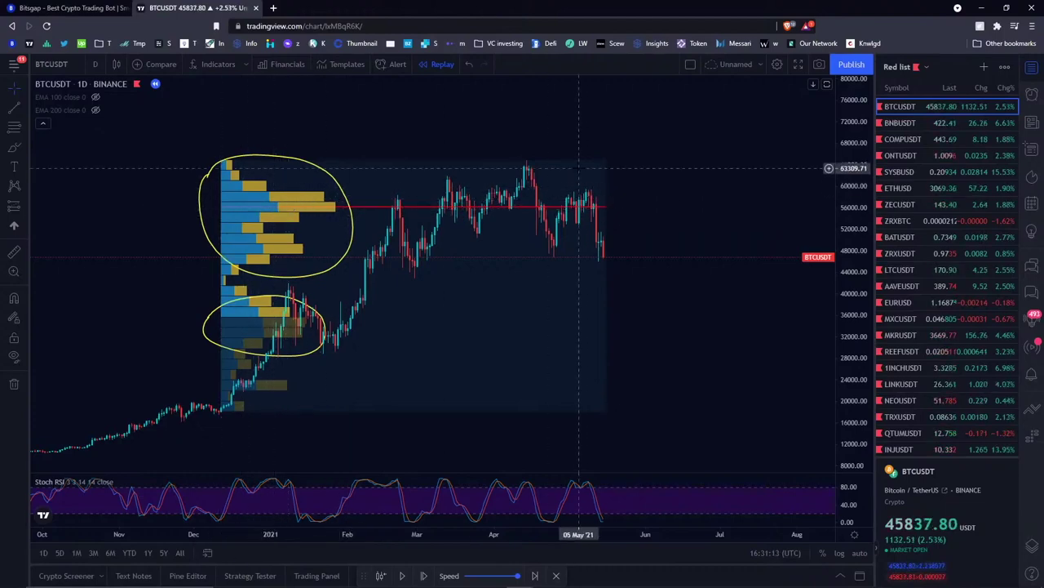
- Draw a trial line and a freehand loop around the lower volume cluster, deleting each one
{"action": "left_click", "coordinate": [11, 149]}
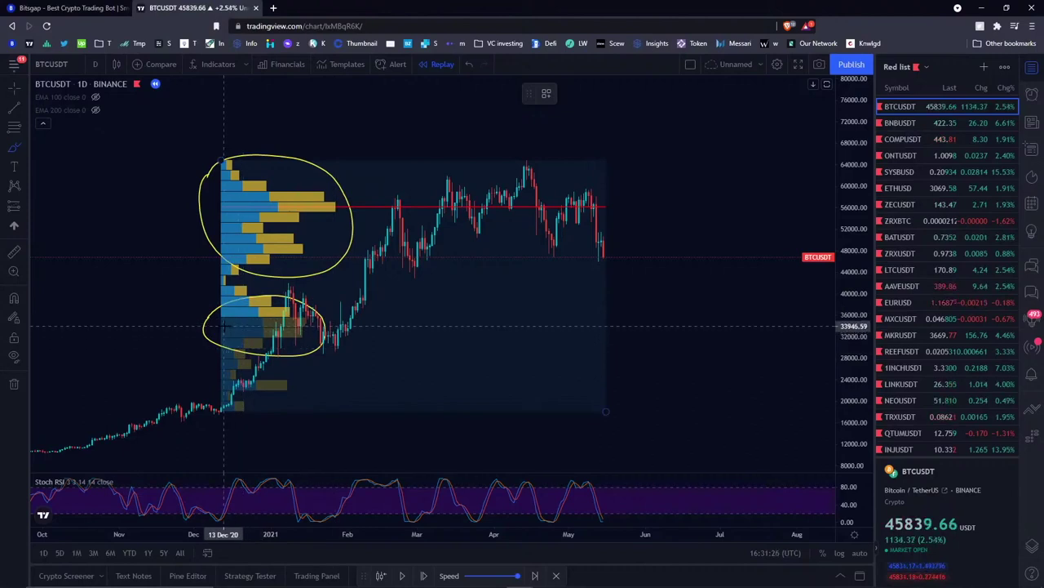
{"action": "left_click_drag", "start_coordinate": [227, 324], "coordinate": [393, 324]}
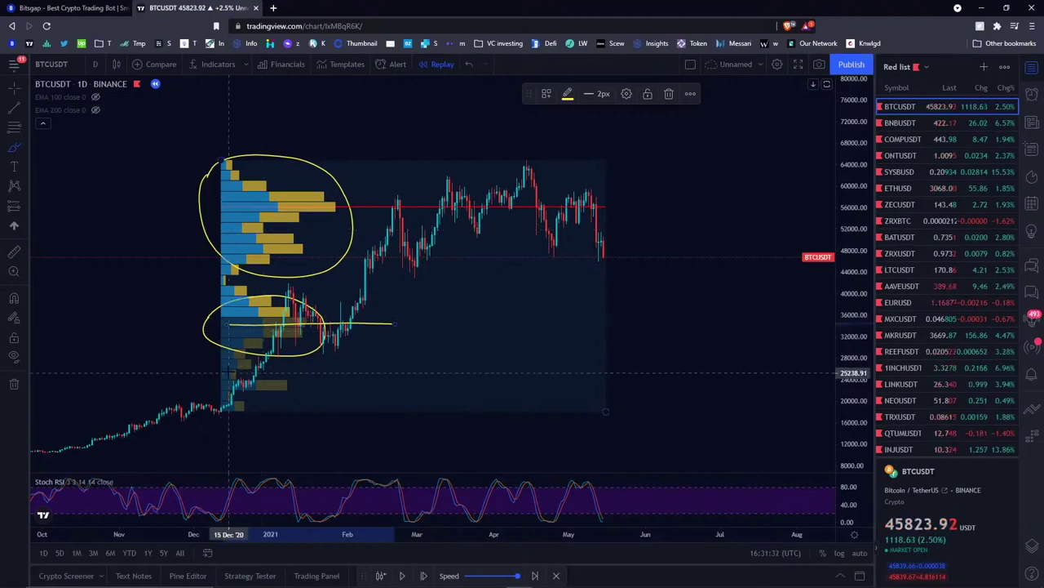
{"action": "left_click", "coordinate": [669, 95]}
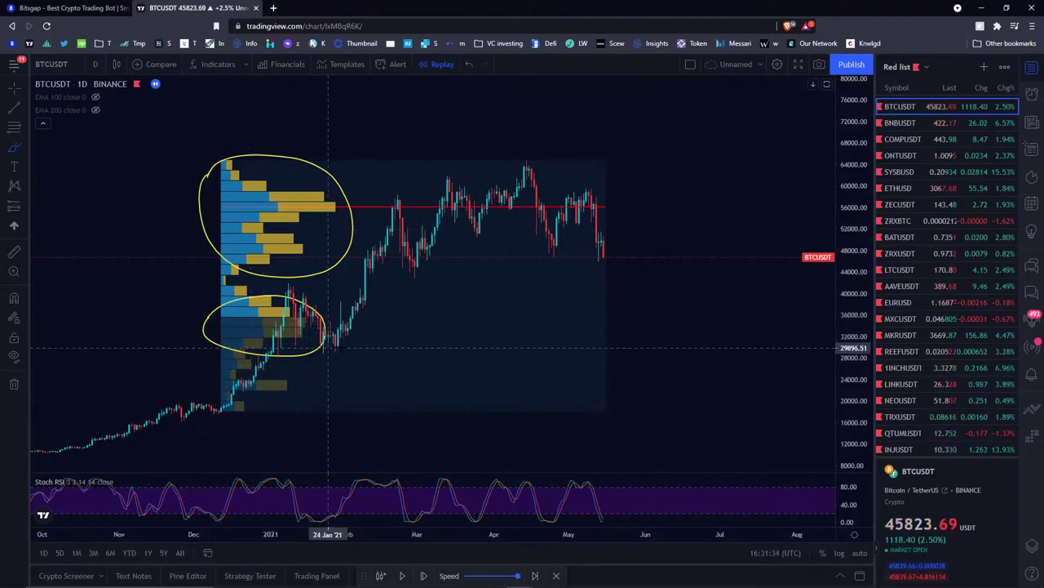
{"action": "mouse_move", "coordinate": [194, 351]}
{"action": "left_mouse_down"}
{"action": "mouse_move", "coordinate": [473, 356]}
{"action": "mouse_move", "coordinate": [263, 341]}
{"action": "left_mouse_up"}
{"action": "left_click", "coordinate": [669, 95]}
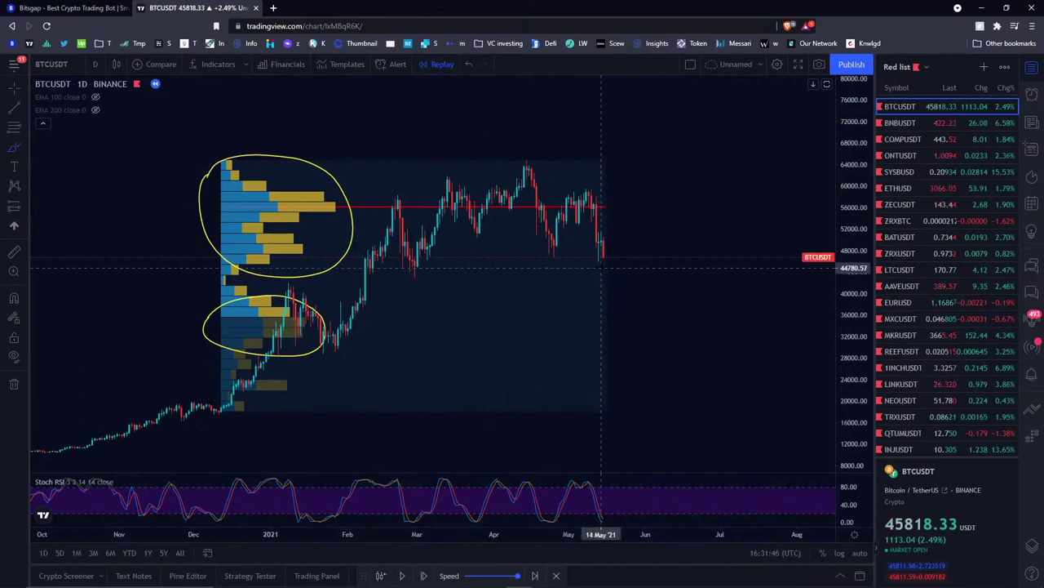
- Sketch a V dip to 36000 and rally to 58000, play the replay, pause, and delete the sketch
{"action": "mouse_move", "coordinate": [604, 260]}
{"action": "left_mouse_down"}
{"action": "mouse_move", "coordinate": [635, 326]}
{"action": "mouse_move", "coordinate": [715, 204]}
{"action": "left_mouse_up"}
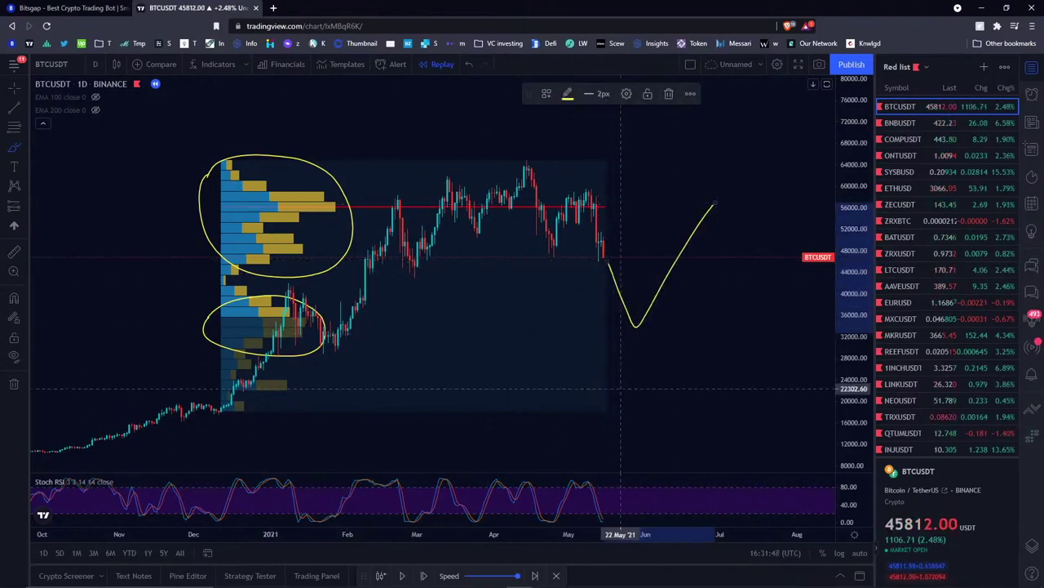
{"action": "left_click", "coordinate": [404, 576]}
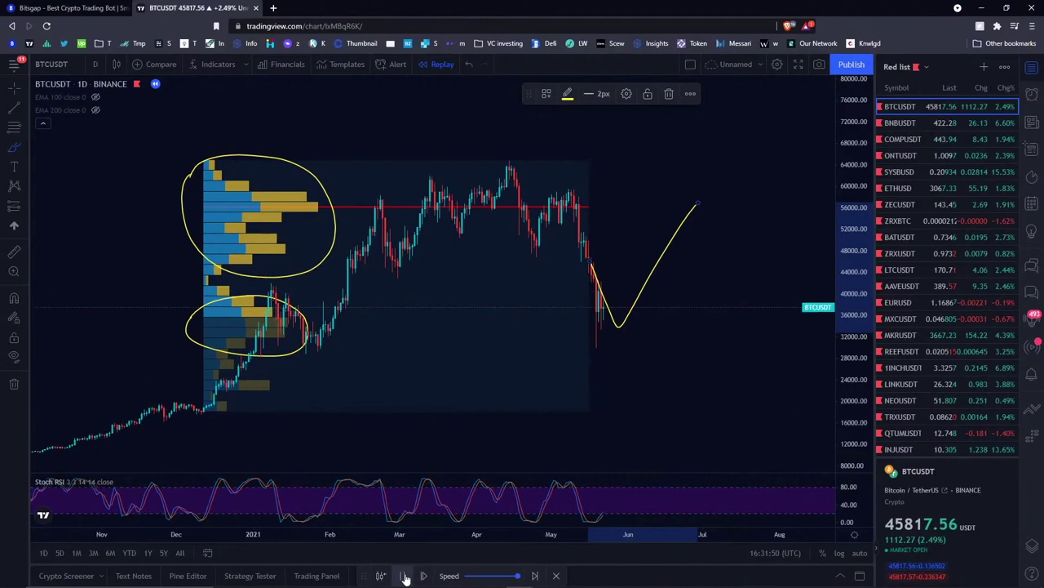
{"action": "left_click", "coordinate": [404, 576]}
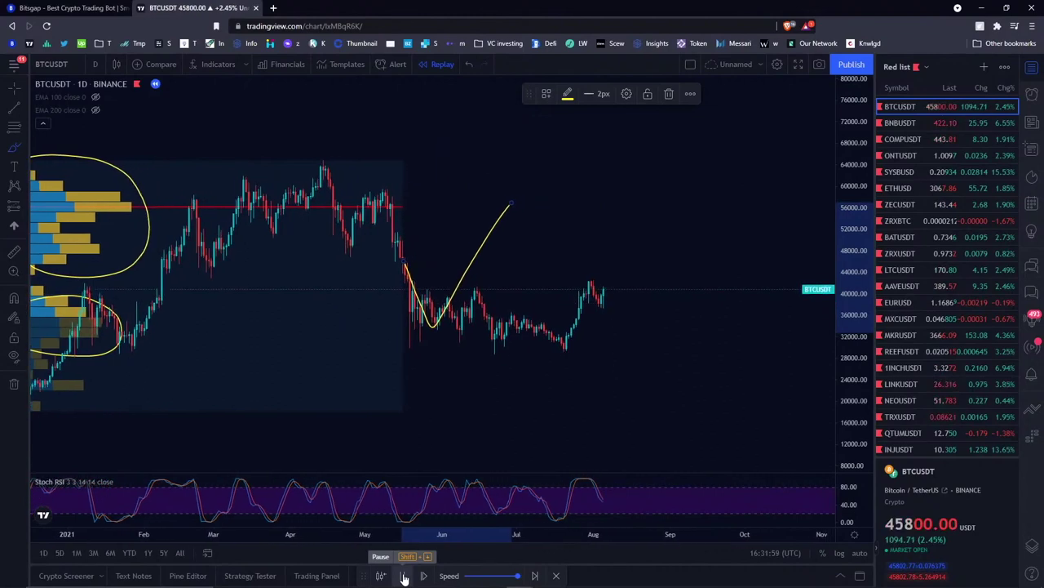
{"action": "left_click", "coordinate": [404, 576]}
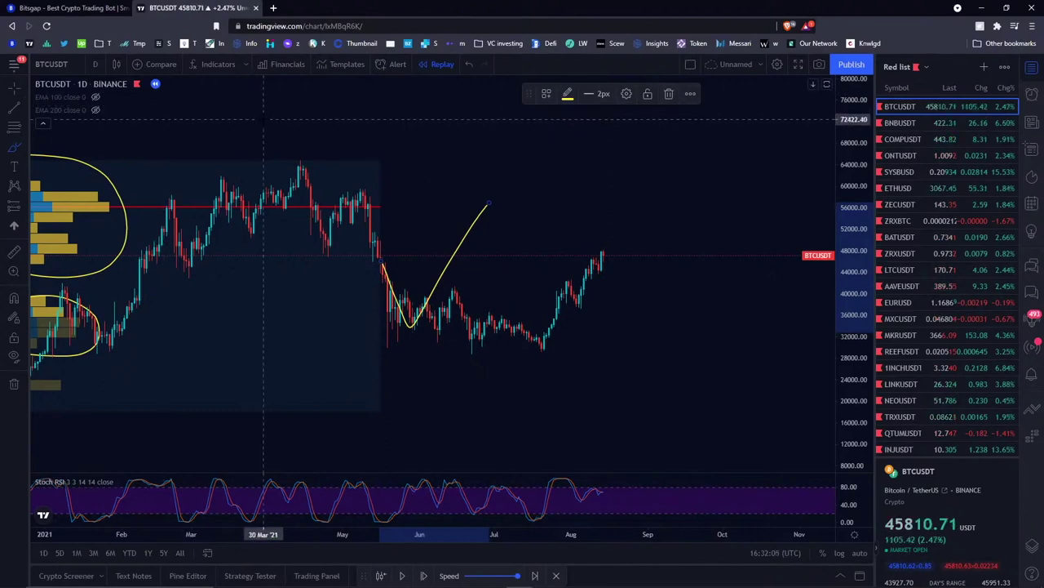
{"action": "left_click", "coordinate": [669, 95]}
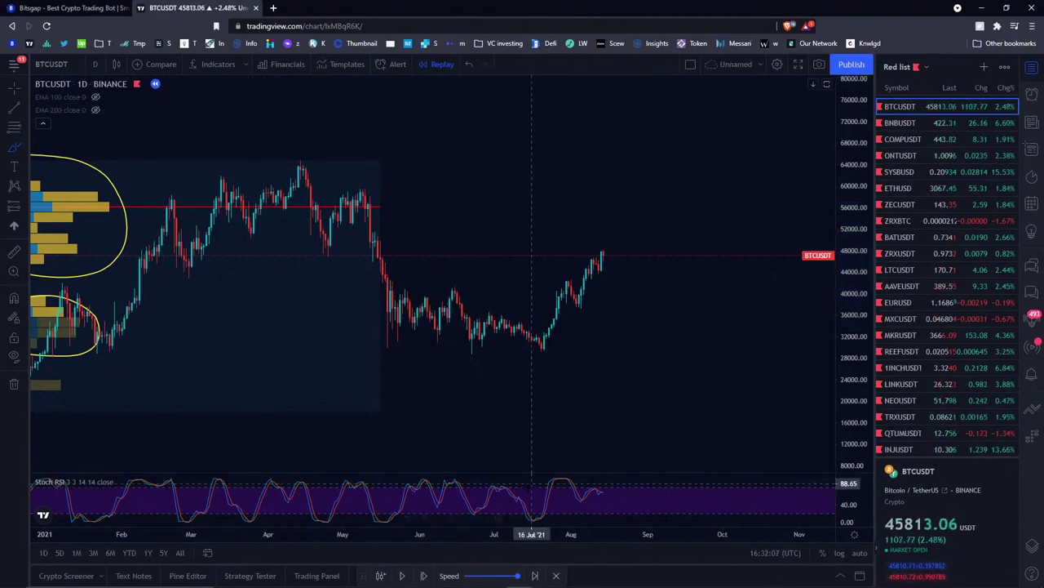
- Exit replay mode, confirm with Yes, and delete the selected yellow line
{"action": "left_click", "coordinate": [557, 575]}
{"action": "left_click", "coordinate": [608, 352]}
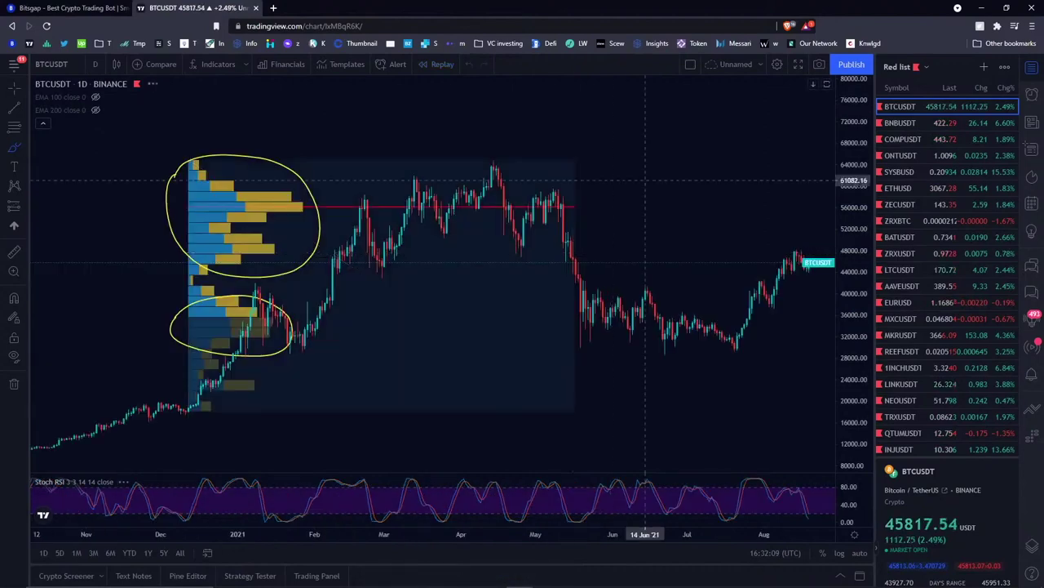
{"action": "left_click", "coordinate": [576, 154]}
{"action": "key", "text": "Delete"}
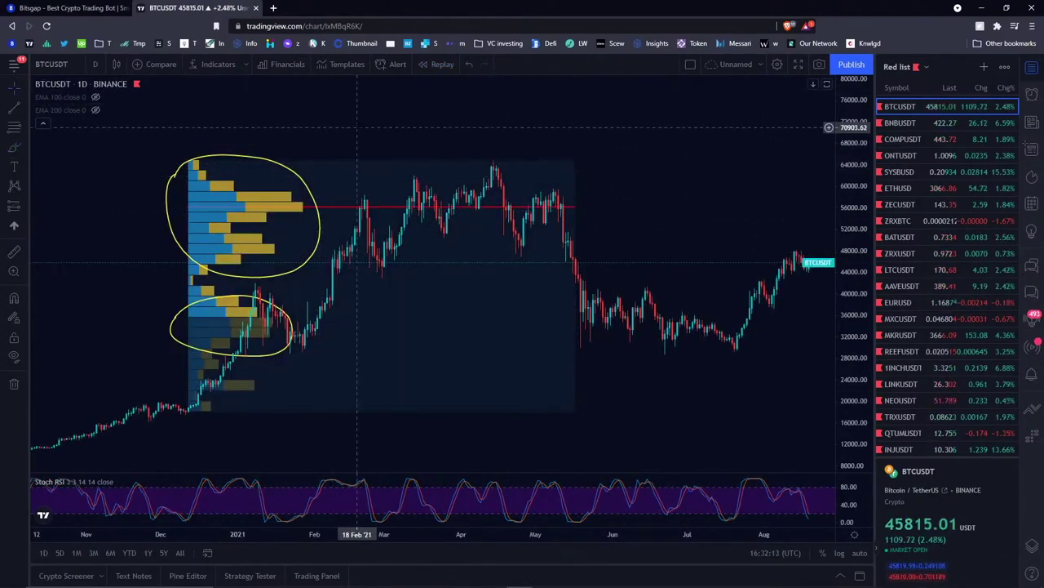
- Remove all drawings and add a Fixed Range Volume Profile from 1 Jan to 19 Aug 2021
{"action": "right_click", "coordinate": [362, 128]}
{"action": "left_click", "coordinate": [448, 352]}
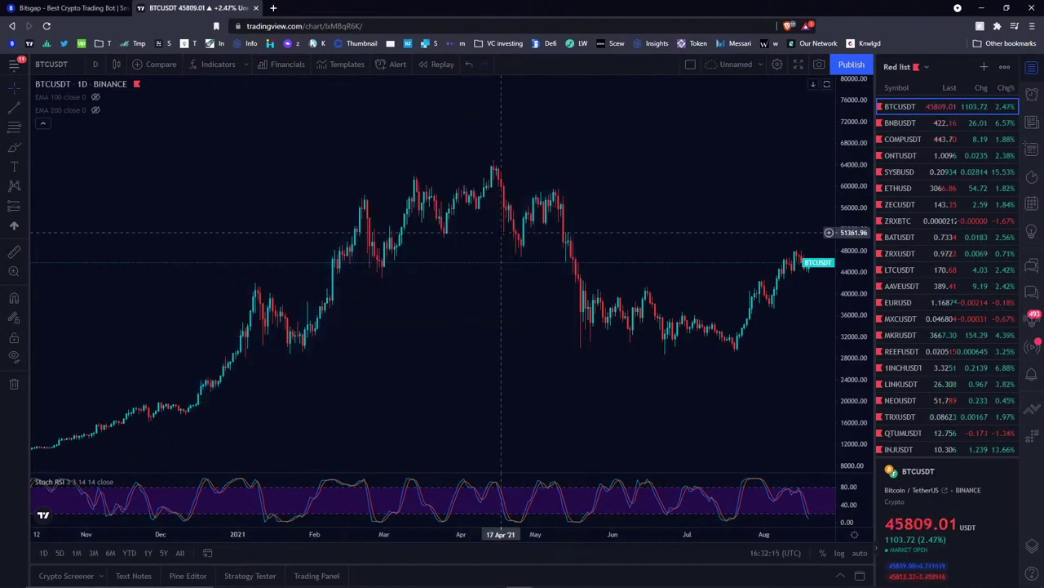
{"action": "left_click", "coordinate": [23, 206]}
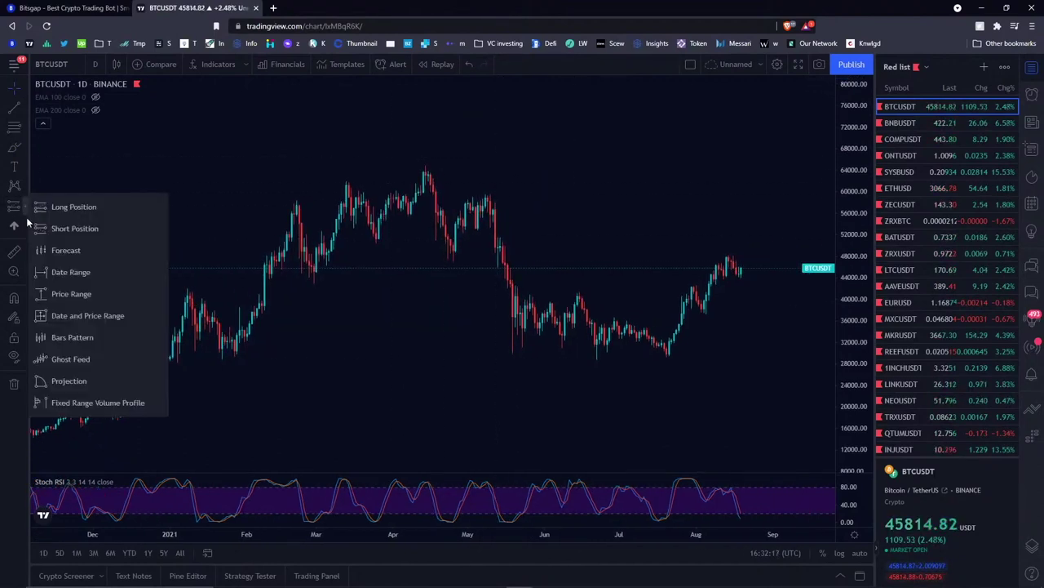
{"action": "left_click", "coordinate": [74, 402]}
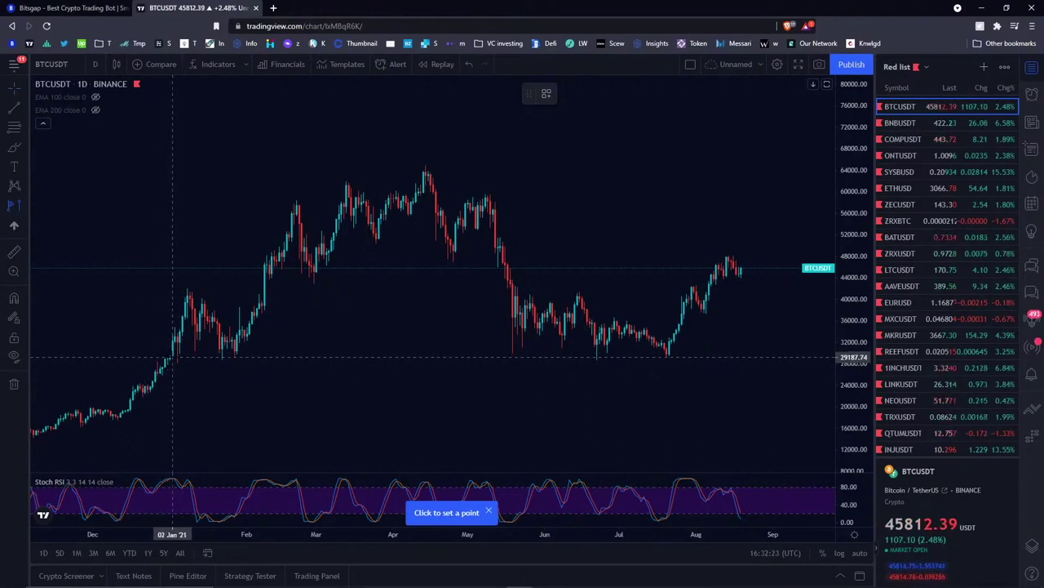
{"action": "left_click", "coordinate": [170, 360]}
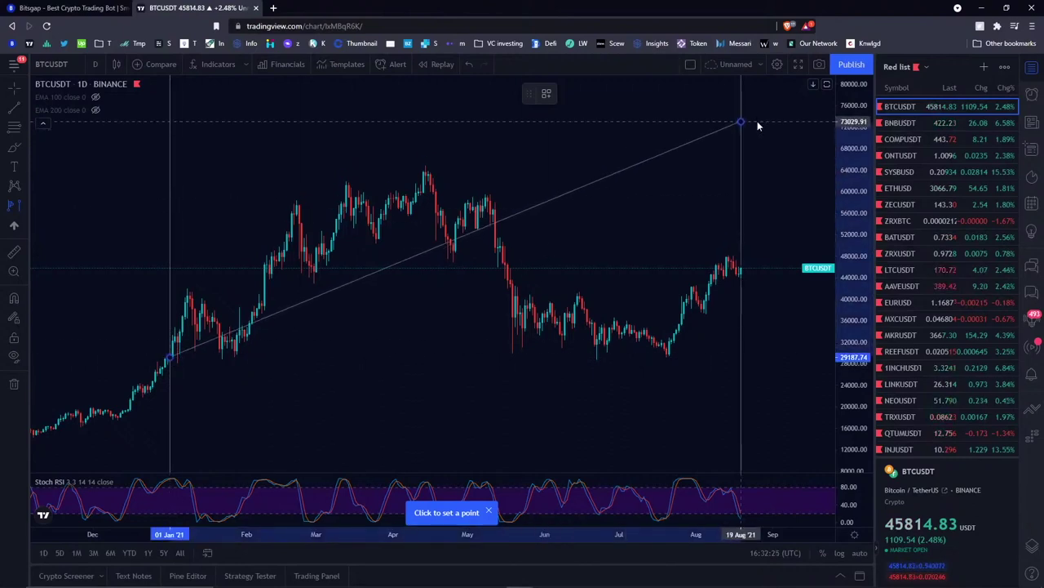
{"action": "left_click", "coordinate": [741, 121]}
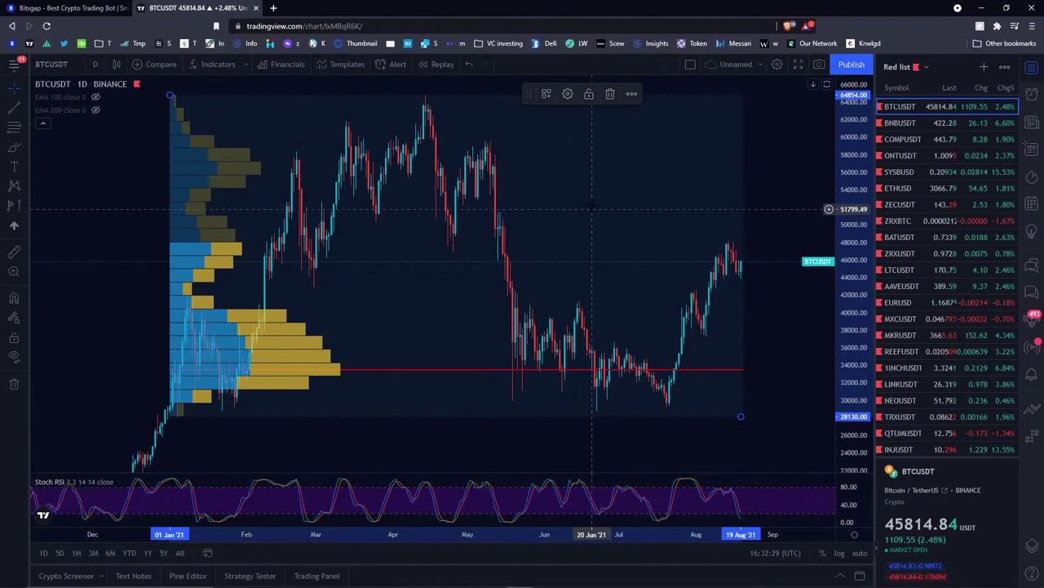
- Sketch a freehand stroke near the recent lows, undo it, and re-fit the price scale
{"action": "left_click", "coordinate": [13, 147]}
{"action": "mouse_move", "coordinate": [498, 363]}
{"action": "left_mouse_down"}
{"action": "mouse_move", "coordinate": [517, 314]}
{"action": "mouse_move", "coordinate": [655, 346]}
{"action": "left_mouse_up"}
{"action": "key", "text": "ctrl+z"}
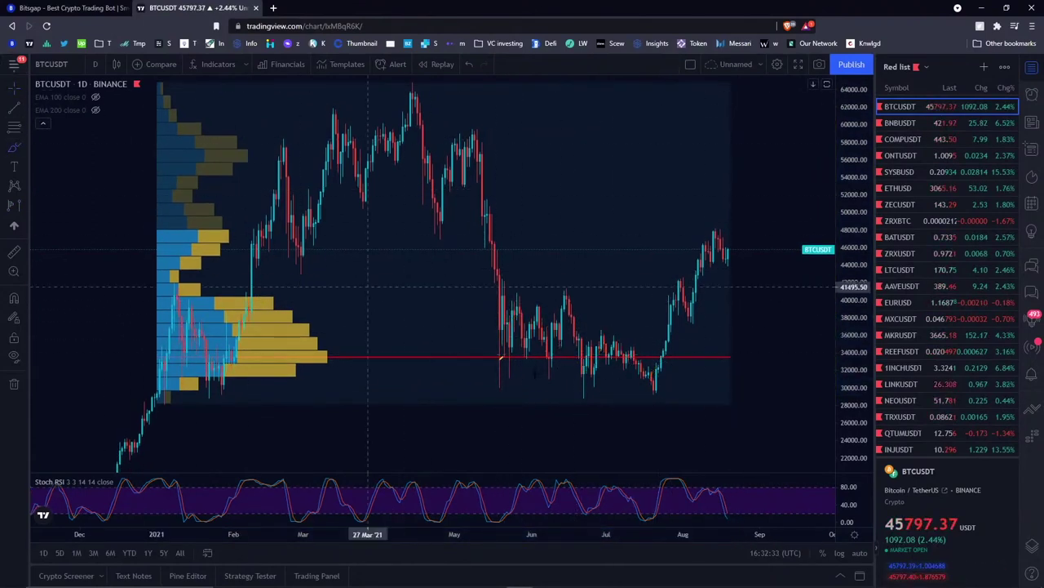
{"action": "left_click_drag", "start_coordinate": [852, 345], "coordinate": [852, 383]}
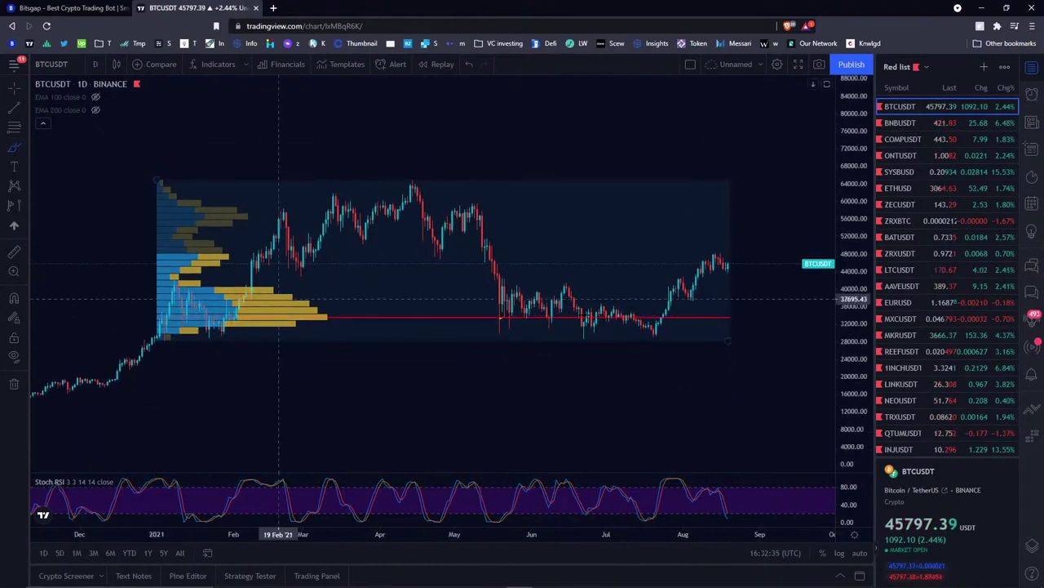
{"action": "key", "text": "alt+r"}
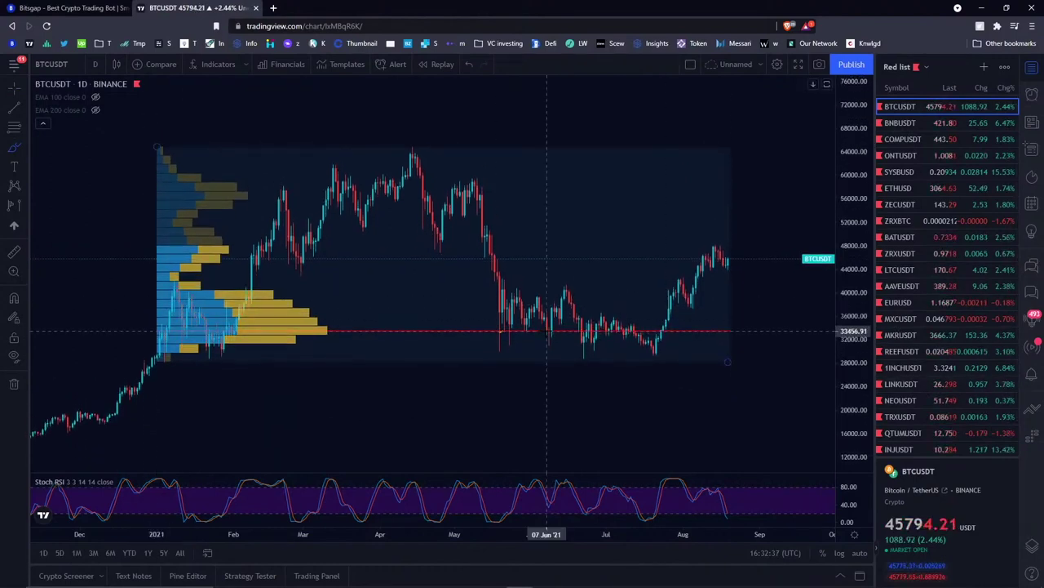
- Brush a possible drop below the red support line, delete it, then go to the Bitsgap tab
{"action": "left_click", "coordinate": [16, 148]}
{"action": "left_click", "coordinate": [49, 147]}
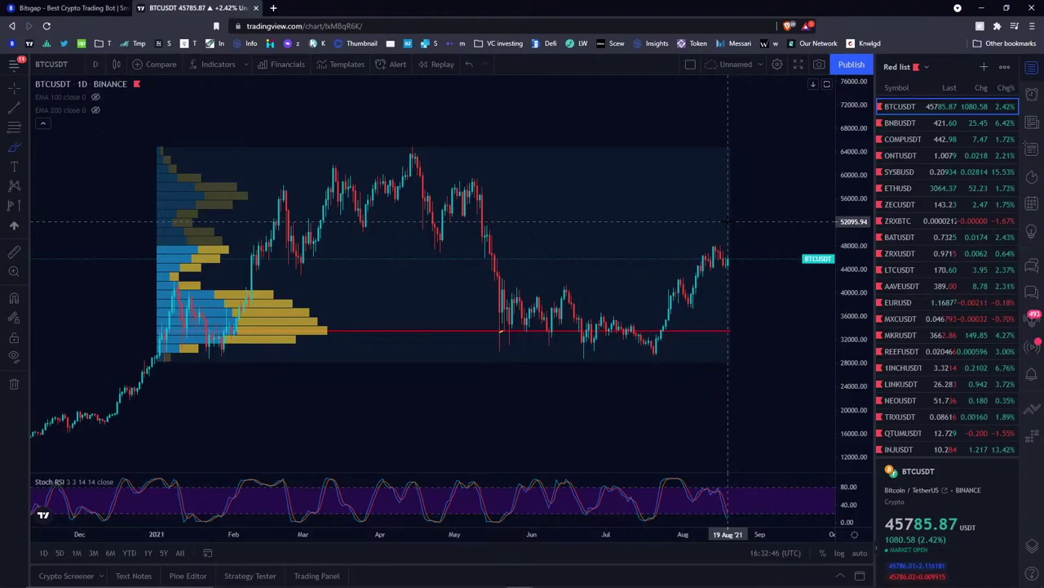
{"action": "left_click_drag", "start_coordinate": [731, 333], "coordinate": [750, 394]}
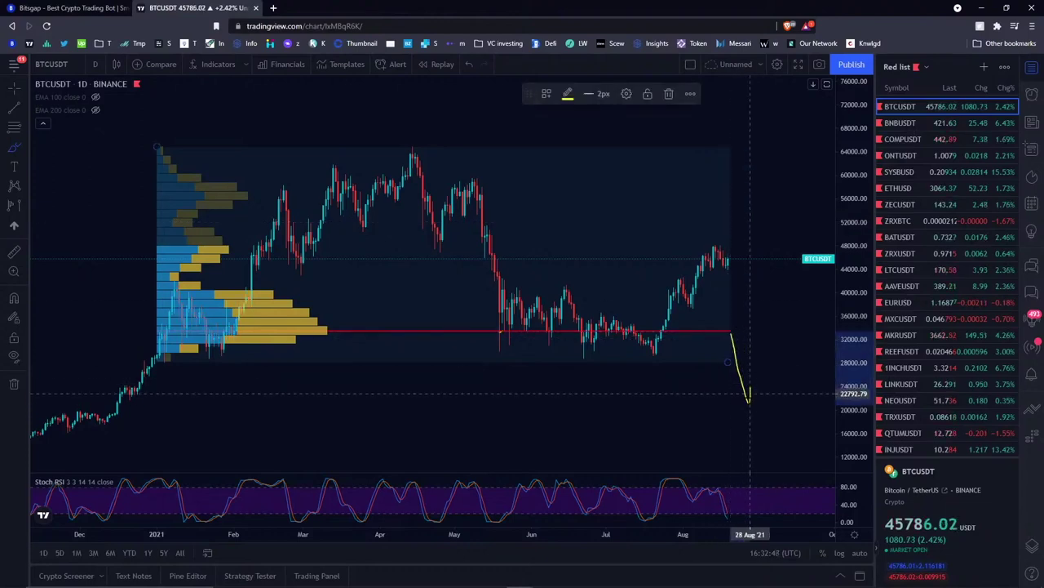
{"action": "scroll", "coordinate": [457, 420], "scroll_direction": "down", "scroll_amount": 3}
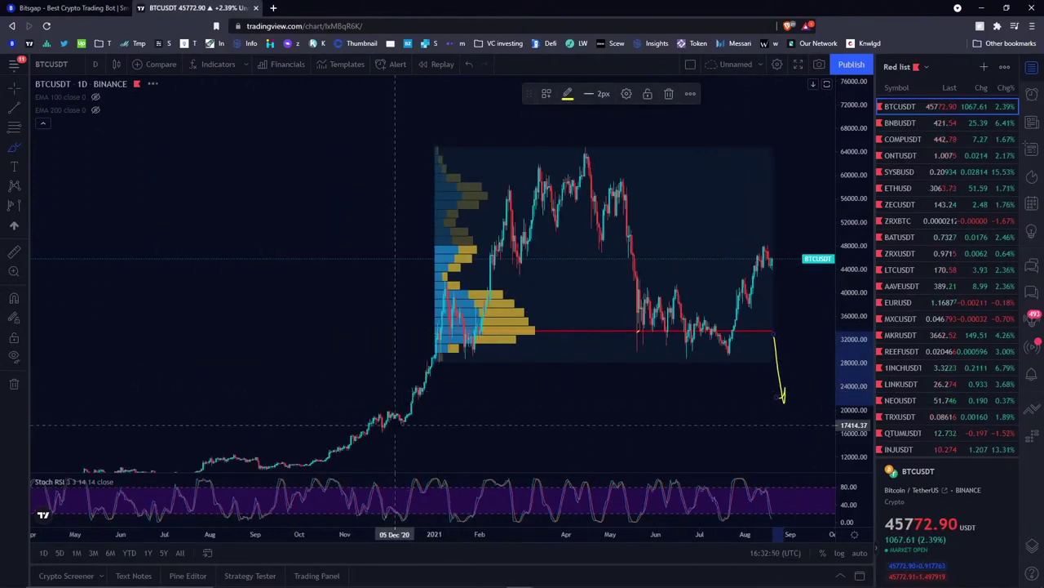
{"action": "scroll", "coordinate": [425, 412], "scroll_direction": "up", "scroll_amount": 3}
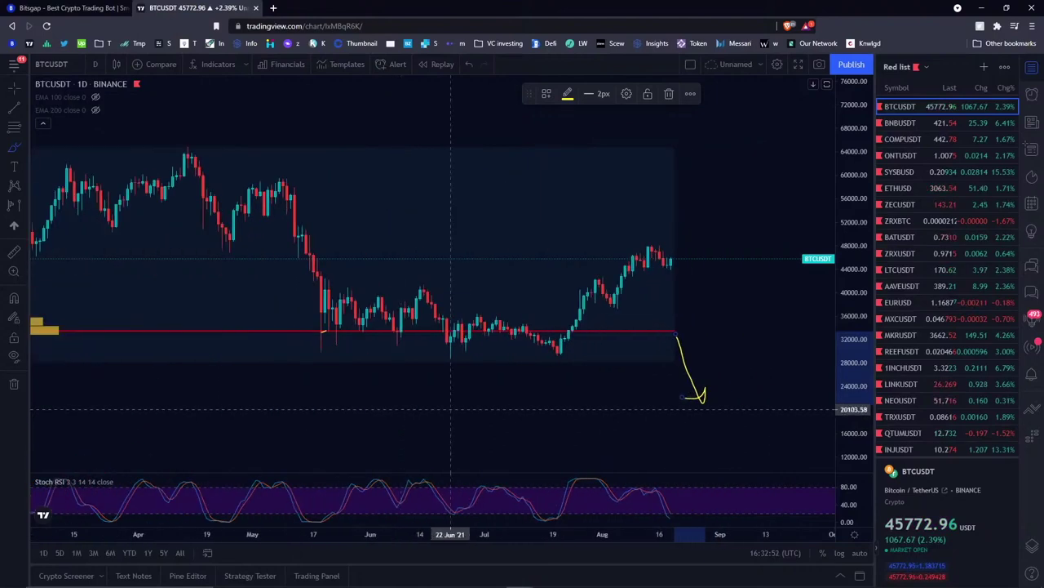
{"action": "scroll", "coordinate": [669, 318], "scroll_direction": "down", "scroll_amount": 2}
{"action": "left_click_drag", "start_coordinate": [848, 221], "coordinate": [848, 209]}
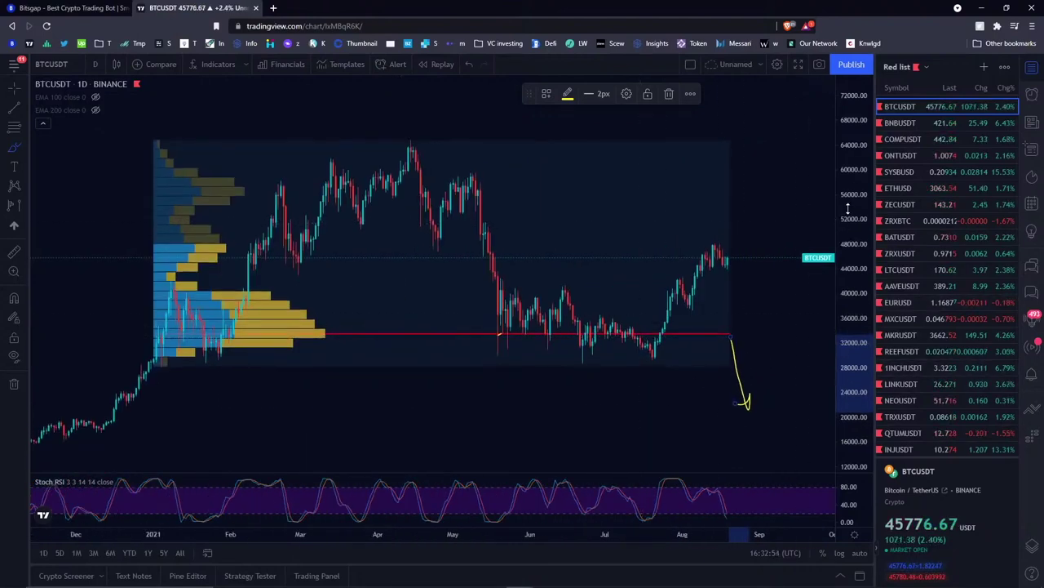
{"action": "left_click", "coordinate": [669, 93]}
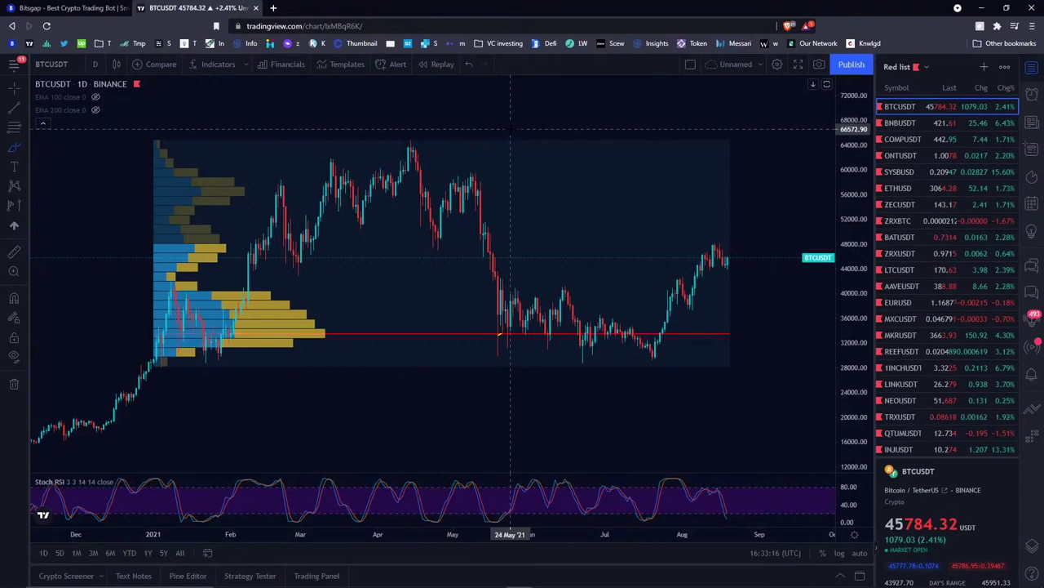
{"action": "scroll", "coordinate": [511, 129], "scroll_direction": "down", "scroll_amount": 2}
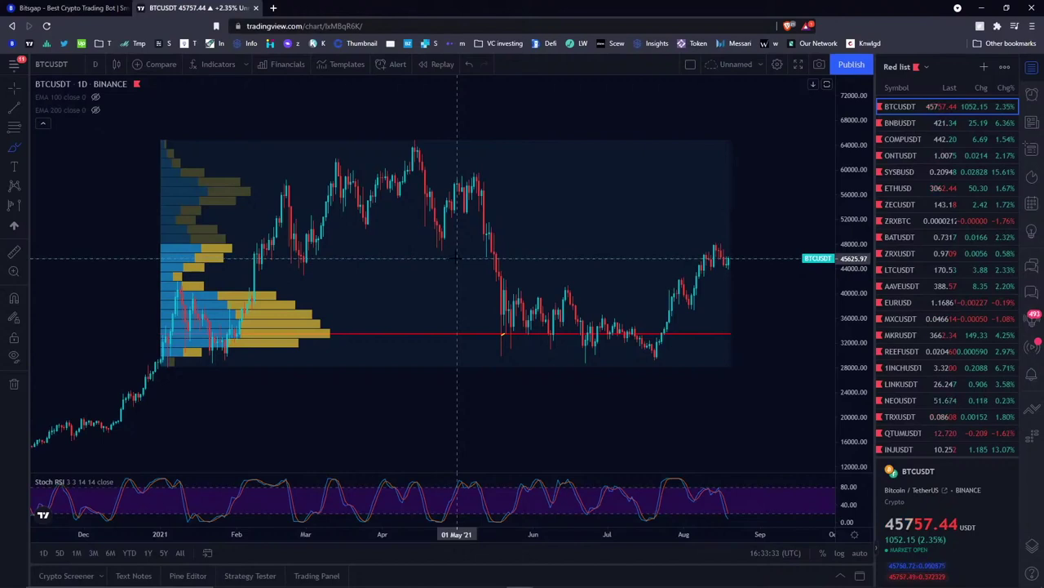
{"action": "left_click", "coordinate": [66, 7]}
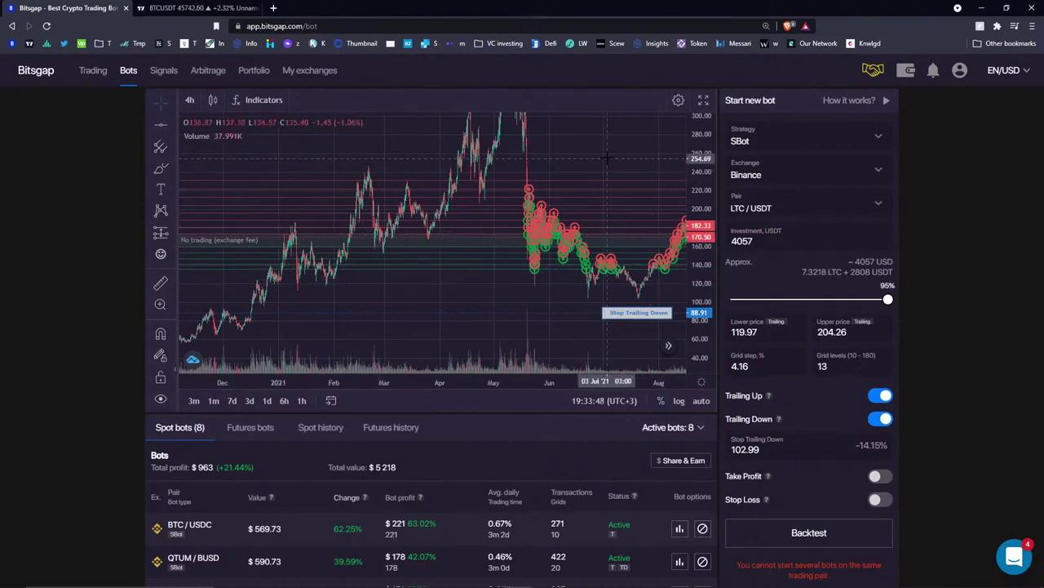
- Show the BTC/USDC bot's grid (3099 USDC, 27840.66–41402.87, 11 levels) and pan to August
{"action": "scroll", "coordinate": [247, 522], "scroll_direction": "down", "scroll_amount": 4}
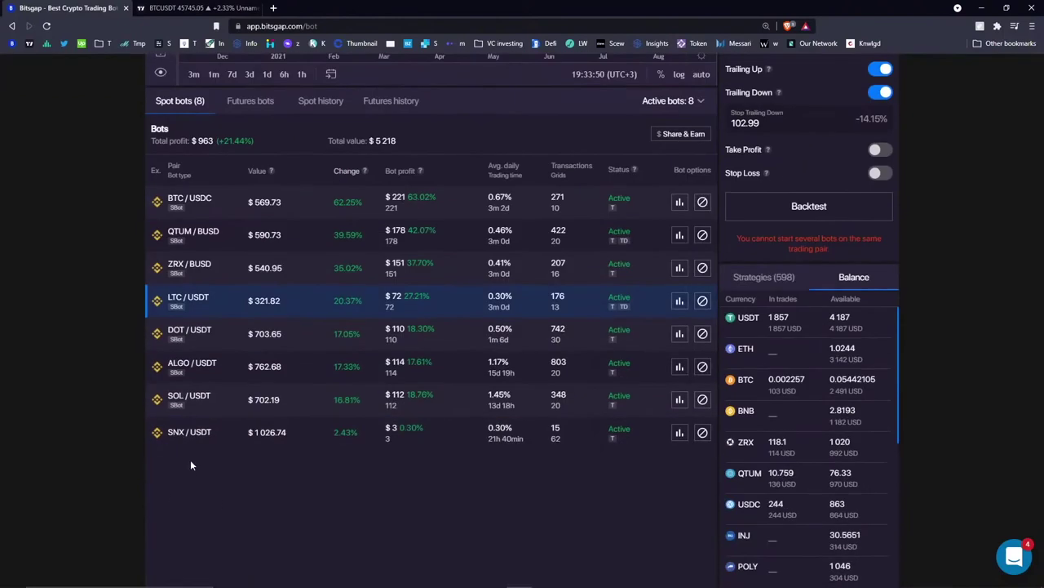
{"action": "left_click", "coordinate": [245, 212]}
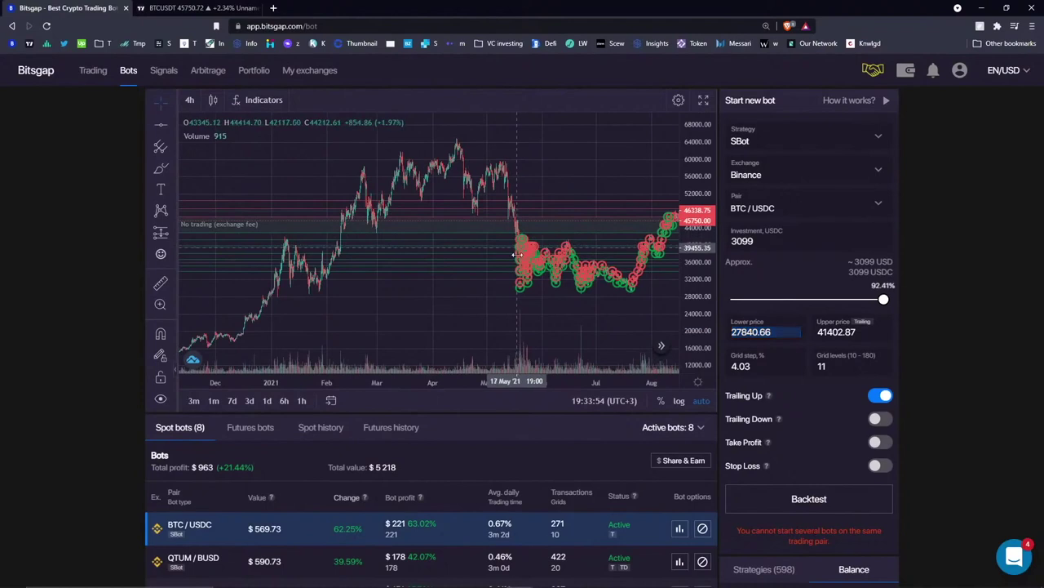
{"action": "left_click_drag", "start_coordinate": [645, 298], "coordinate": [599, 300]}
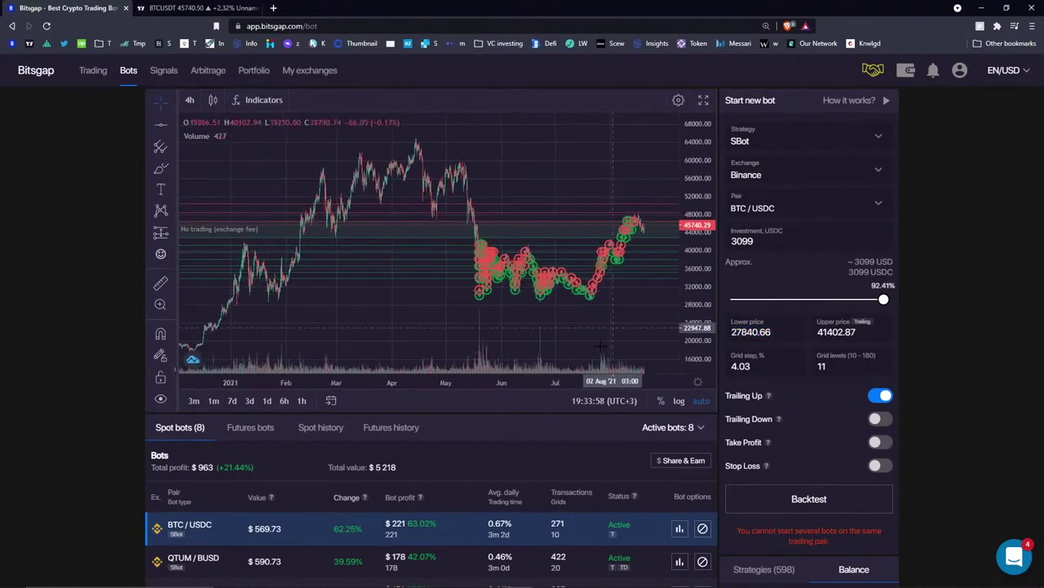
{"action": "scroll", "coordinate": [430, 406], "scroll_direction": "down", "scroll_amount": 5}
{"action": "scroll", "coordinate": [435, 126], "scroll_direction": "up", "scroll_amount": 5}
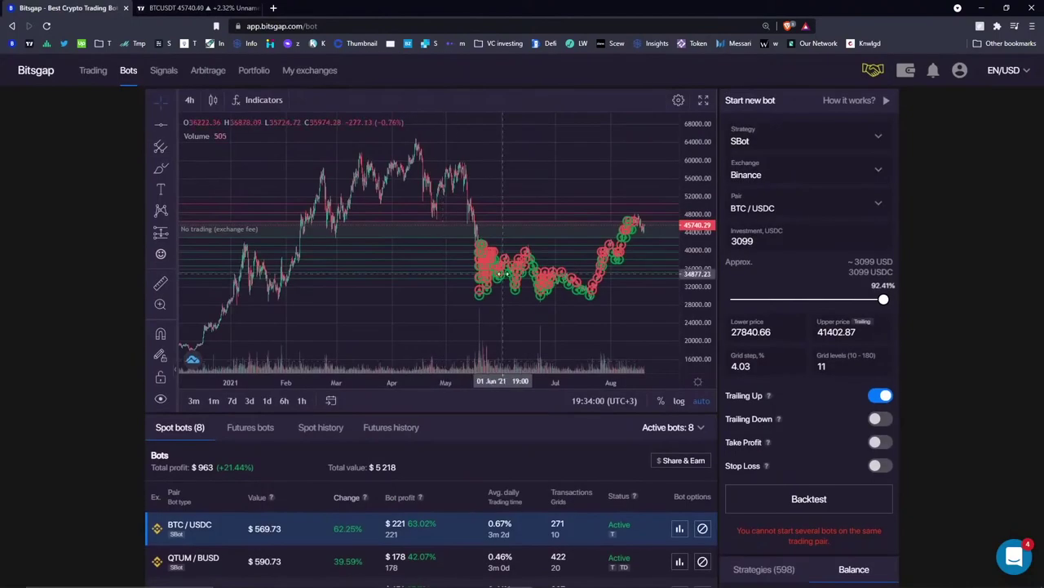
- Back in TradingView, delete the volume profile and unhide the EMA 100 and EMA 200 lines
{"action": "left_click", "coordinate": [204, 8]}
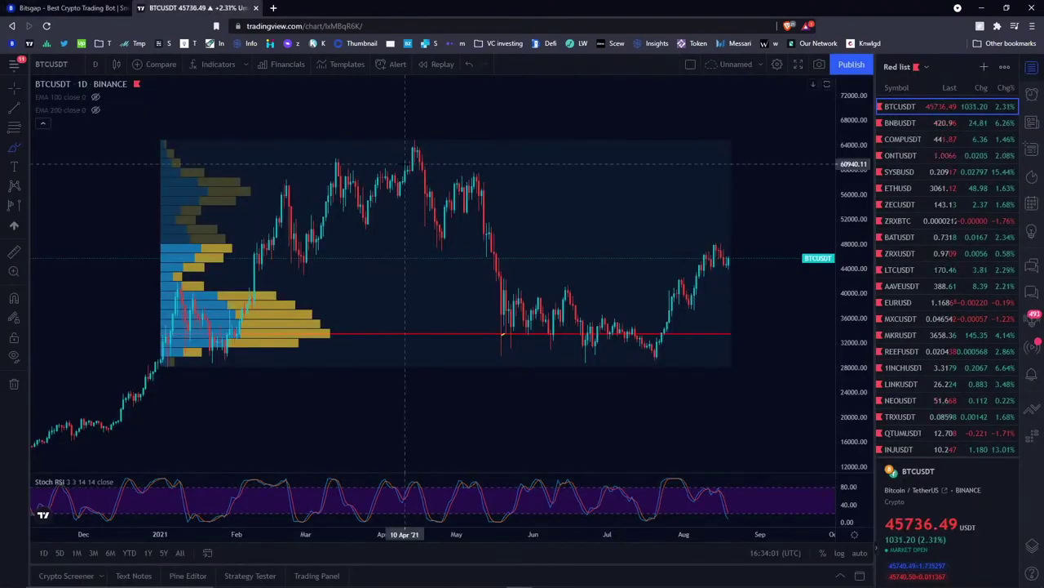
{"action": "mouse_move", "coordinate": [74, 110]}
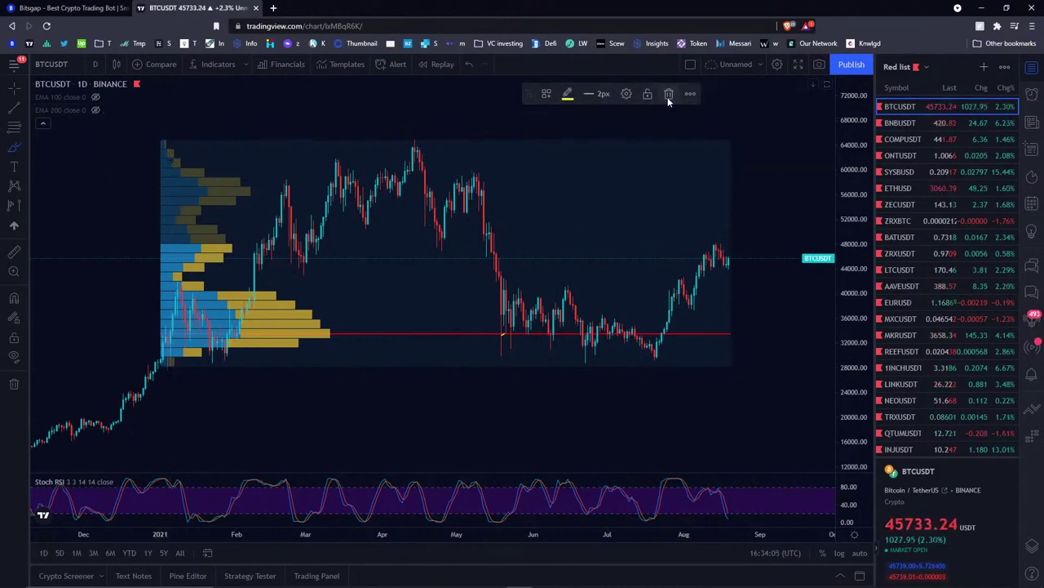
{"action": "left_click", "coordinate": [187, 240]}
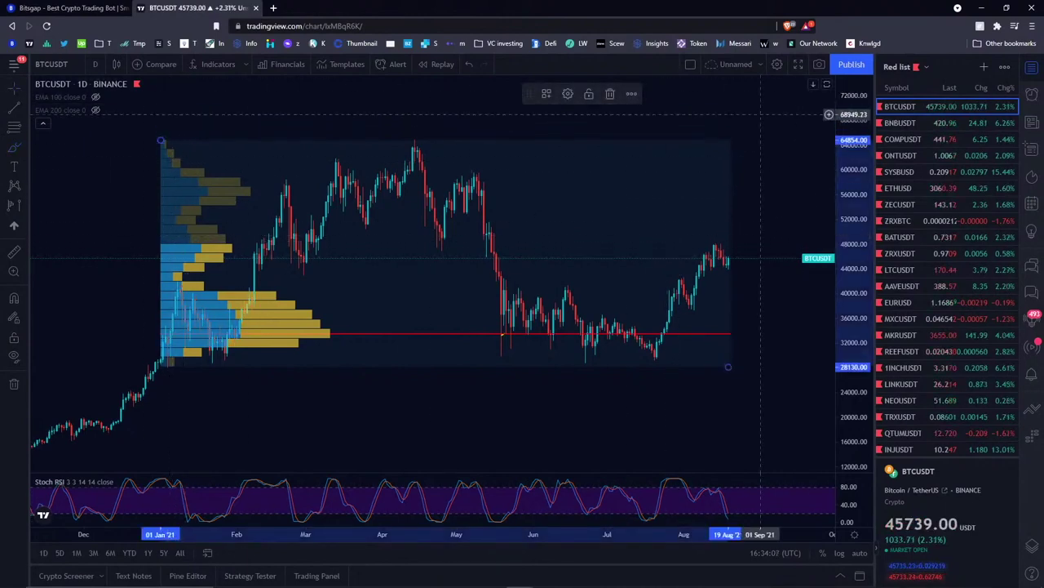
{"action": "left_click", "coordinate": [608, 93]}
{"action": "left_click", "coordinate": [95, 96]}
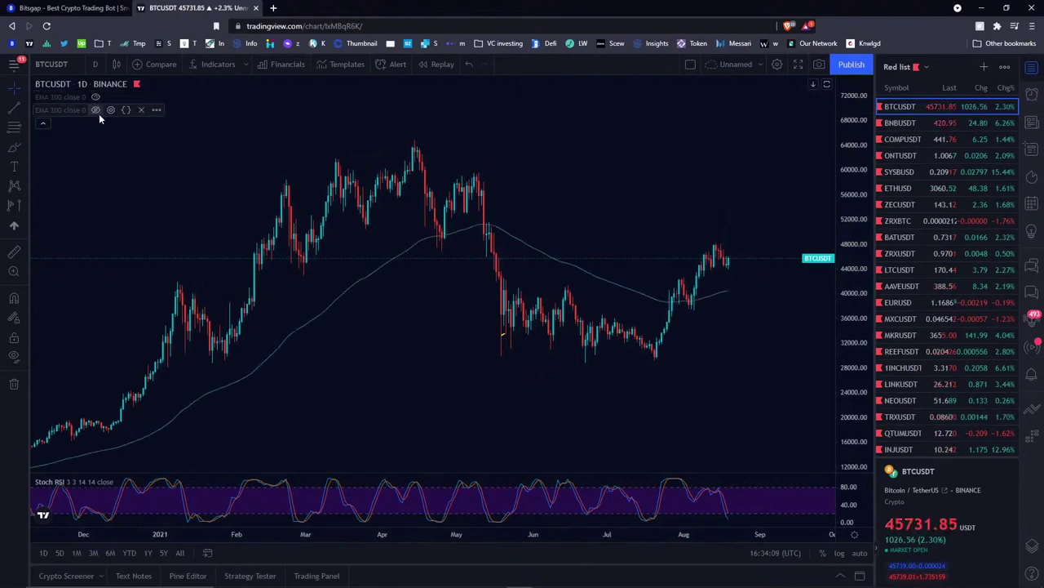
{"action": "left_click", "coordinate": [96, 111]}
- Brush a circle around the recent EMA crossover, then delete it
{"action": "mouse_move", "coordinate": [57, 112]}
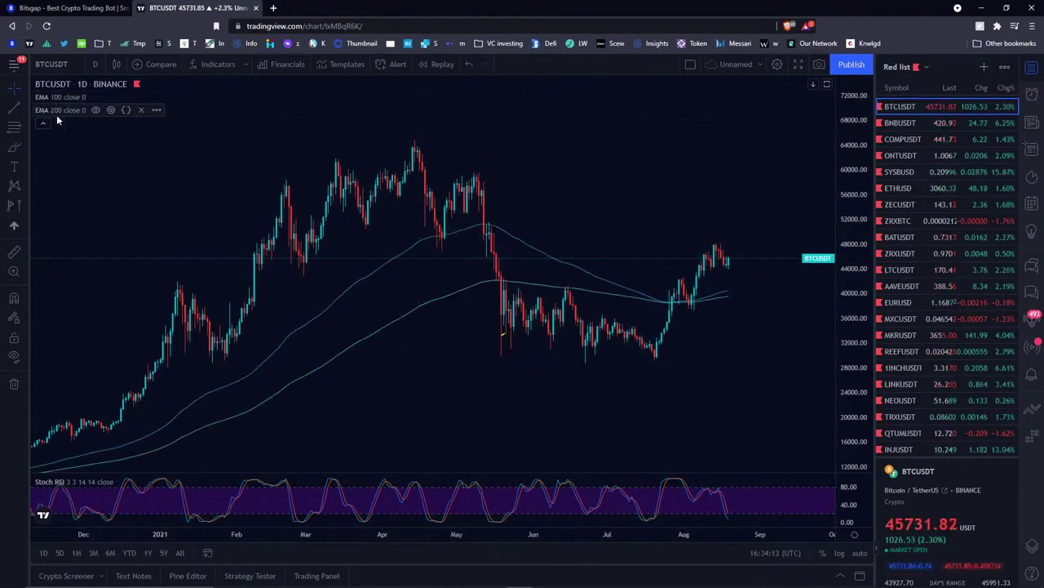
{"action": "left_click", "coordinate": [14, 147]}
{"action": "mouse_move", "coordinate": [695, 290]}
{"action": "left_mouse_down"}
{"action": "mouse_move", "coordinate": [682, 296]}
{"action": "mouse_move", "coordinate": [706, 302]}
{"action": "left_mouse_up"}
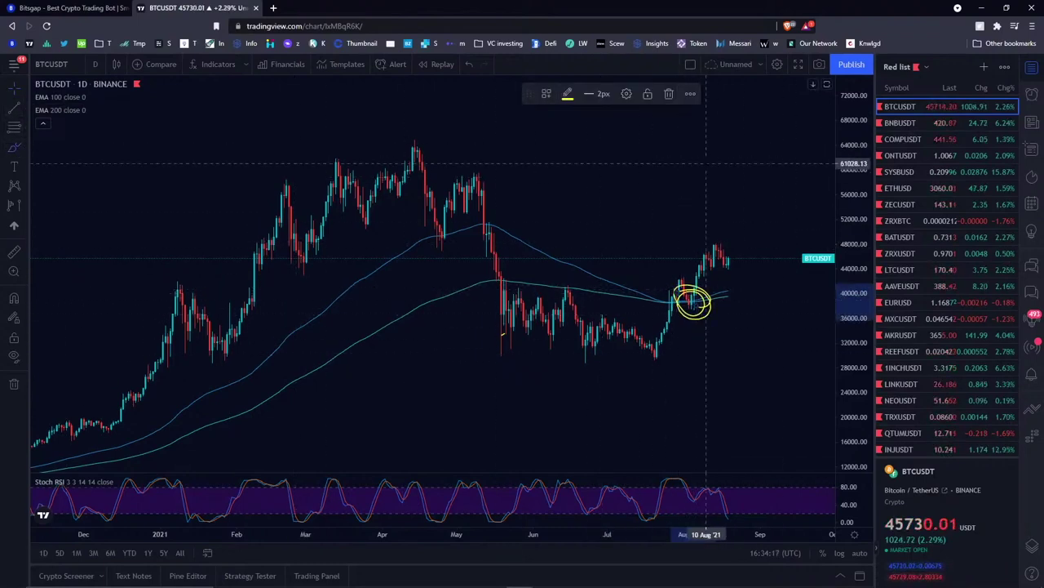
{"action": "left_click", "coordinate": [668, 93]}
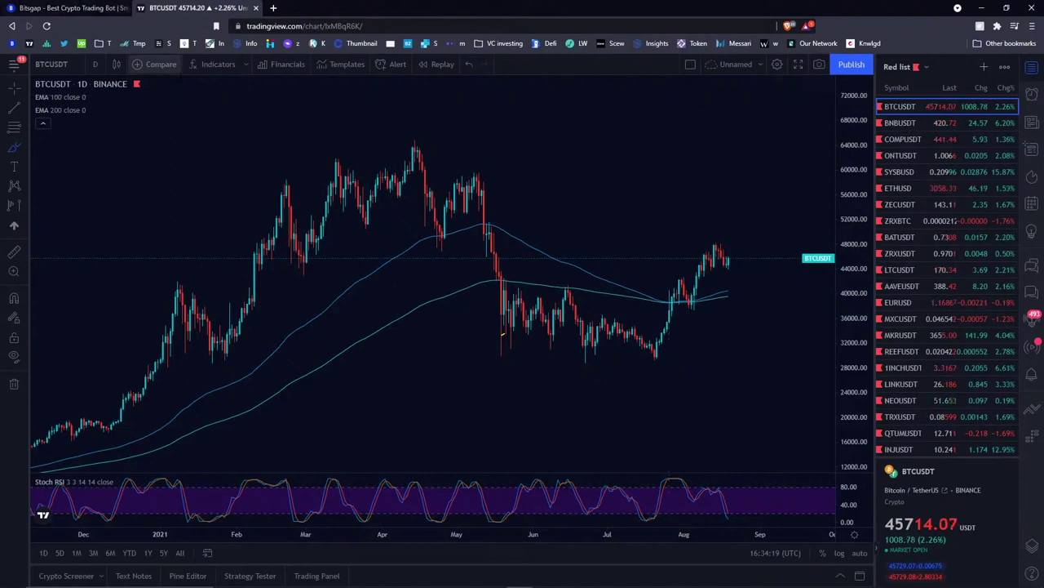
{"action": "left_click", "coordinate": [95, 63]}
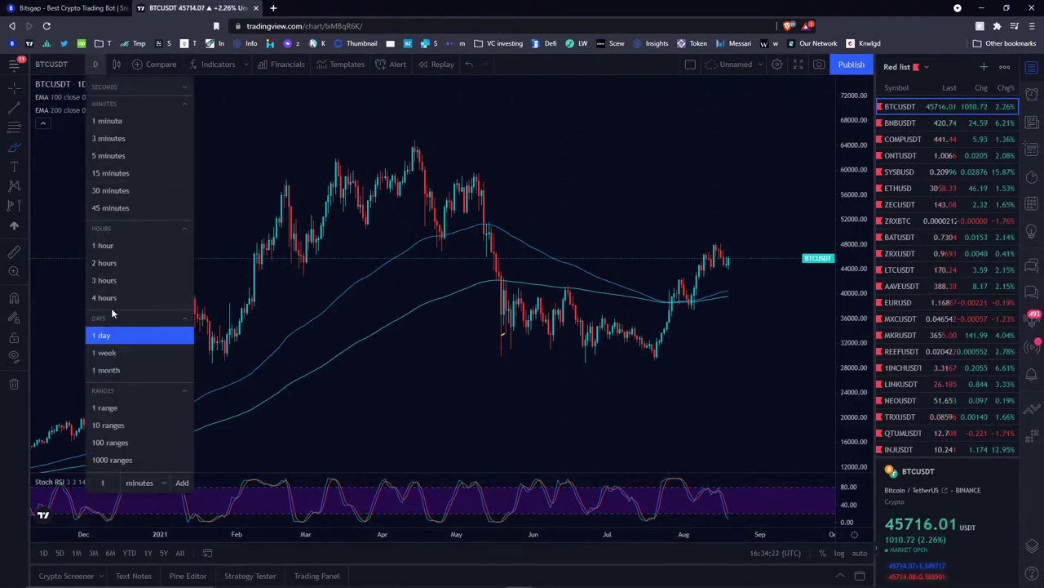
- Switch to 4-hour candles and brush marks on the May and late-July EMA crosses, undoing both
{"action": "left_click", "coordinate": [110, 299]}
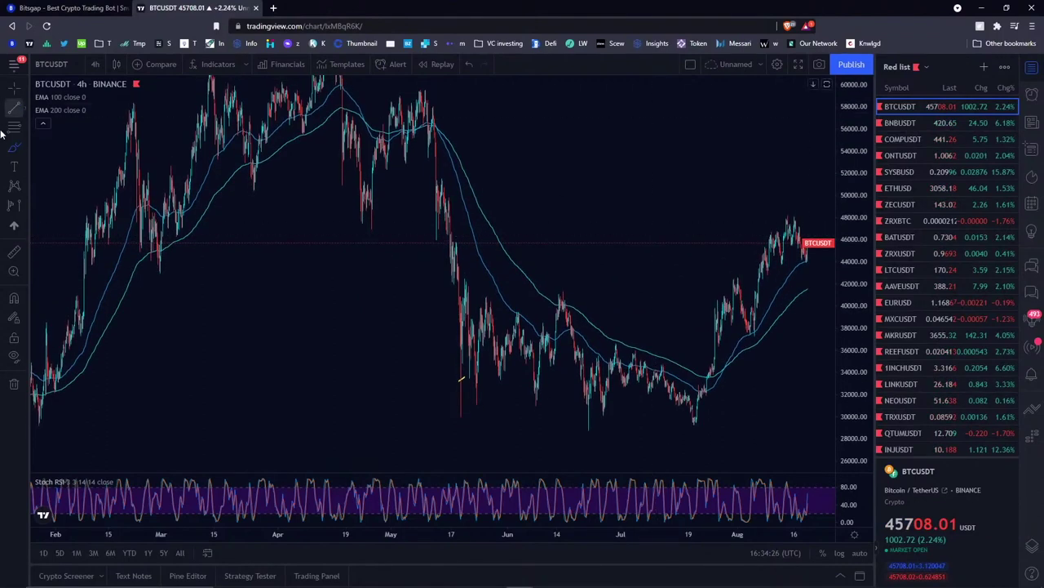
{"action": "left_click", "coordinate": [23, 148]}
{"action": "left_click", "coordinate": [438, 132]}
{"action": "left_click_drag", "start_coordinate": [435, 132], "coordinate": [506, 271]}
{"action": "key", "text": "ctrl+z"}
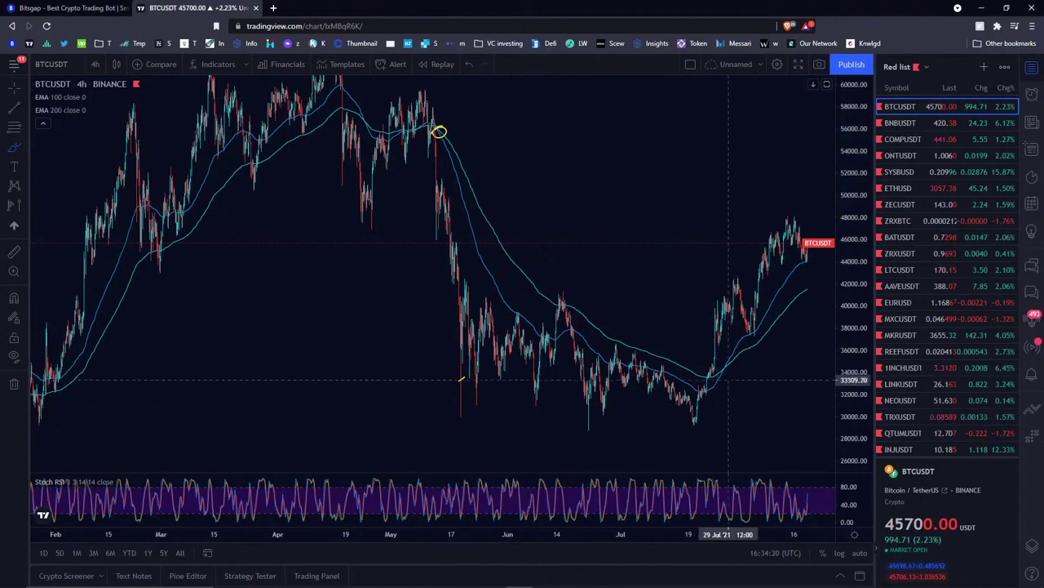
{"action": "mouse_move", "coordinate": [726, 364]}
{"action": "left_mouse_down"}
{"action": "mouse_move", "coordinate": [728, 375]}
{"action": "mouse_move", "coordinate": [798, 235]}
{"action": "mouse_move", "coordinate": [799, 246]}
{"action": "left_mouse_up"}
{"action": "key", "text": "ctrl+z"}
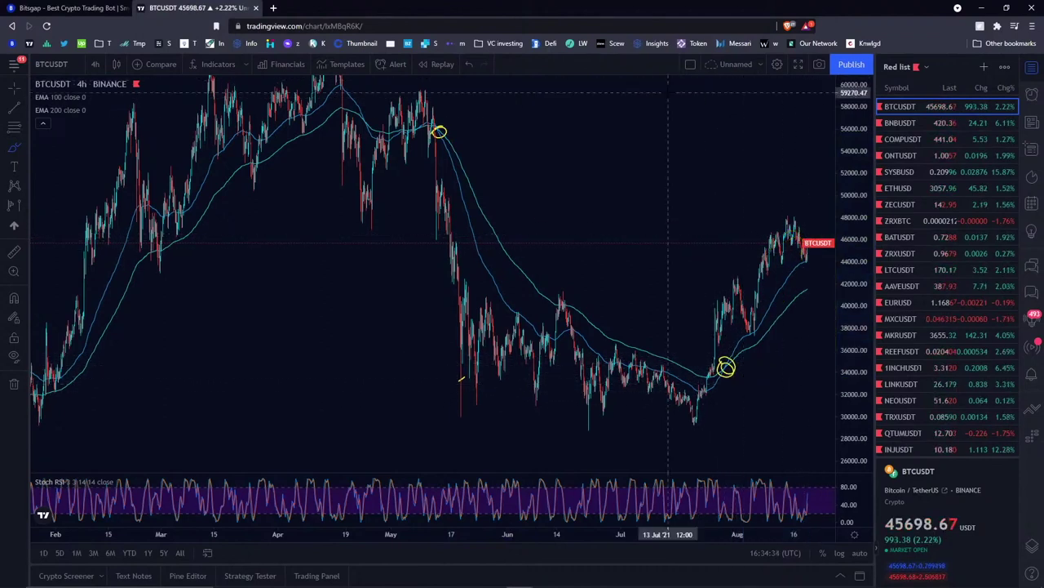
- Clear all drawings from the 4-hour chart with Remove Drawings
{"action": "right_click", "coordinate": [603, 145]}
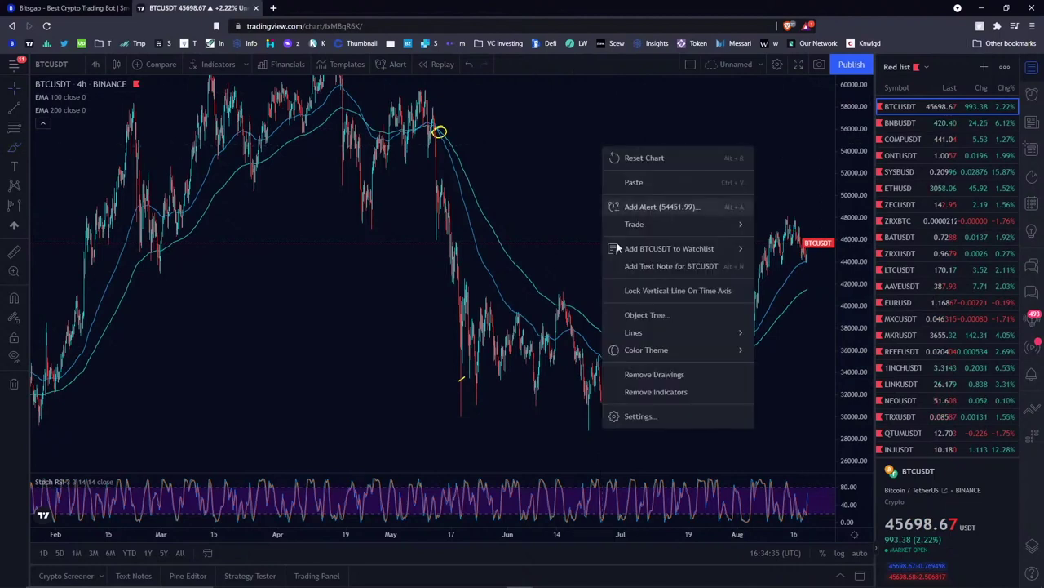
{"action": "left_click", "coordinate": [659, 374]}
{"action": "scroll", "coordinate": [500, 198], "scroll_direction": "down", "scroll_amount": 3}
{"action": "scroll", "coordinate": [500, 198], "scroll_direction": "down", "scroll_amount": 3}
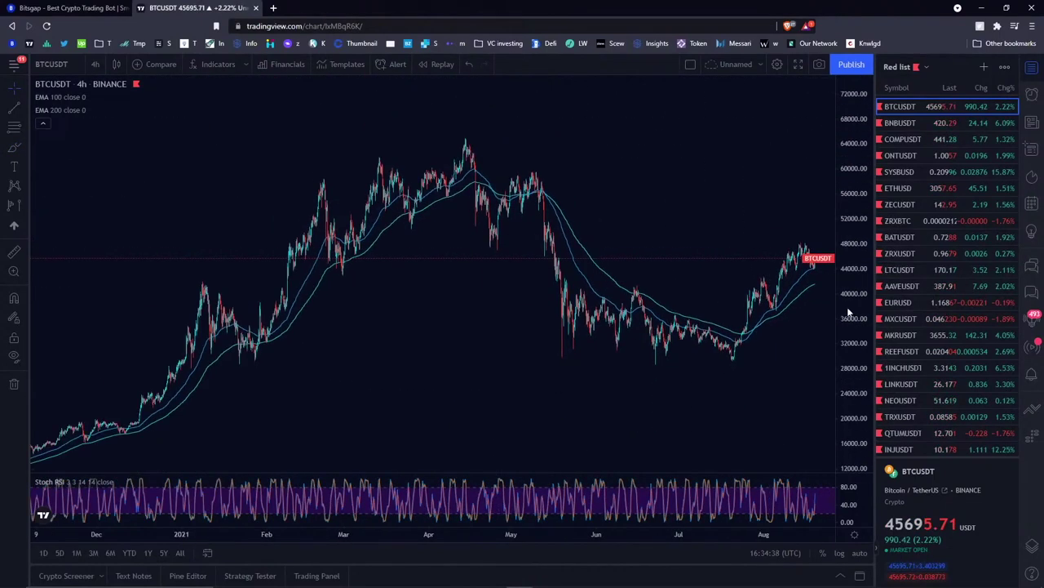
- Browse the Indicators list's My scripts, Built-ins and Favourites sections, then close it
{"action": "left_click", "coordinate": [215, 65]}
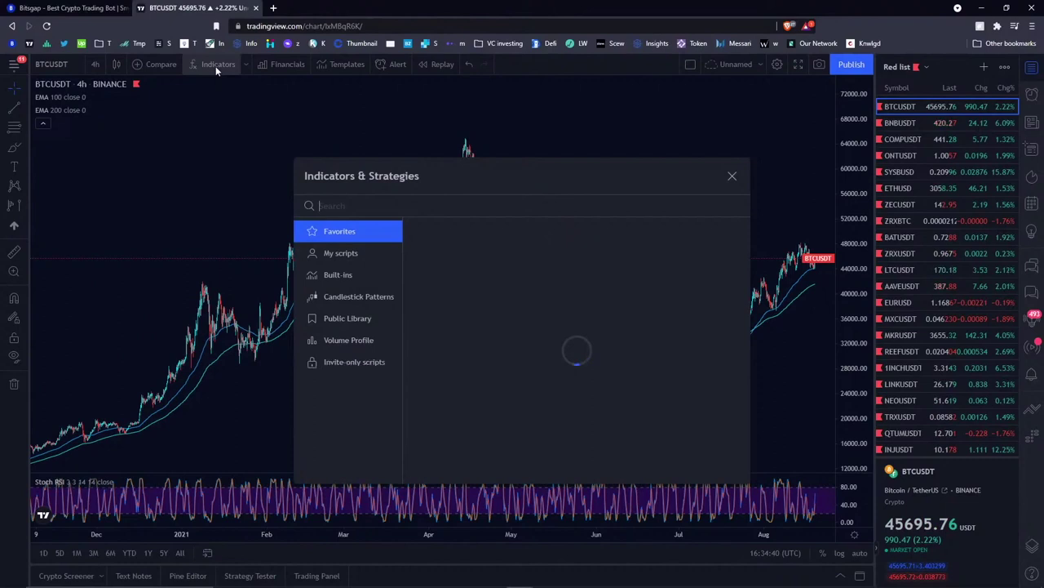
{"action": "left_click", "coordinate": [347, 257]}
{"action": "left_click", "coordinate": [356, 277]}
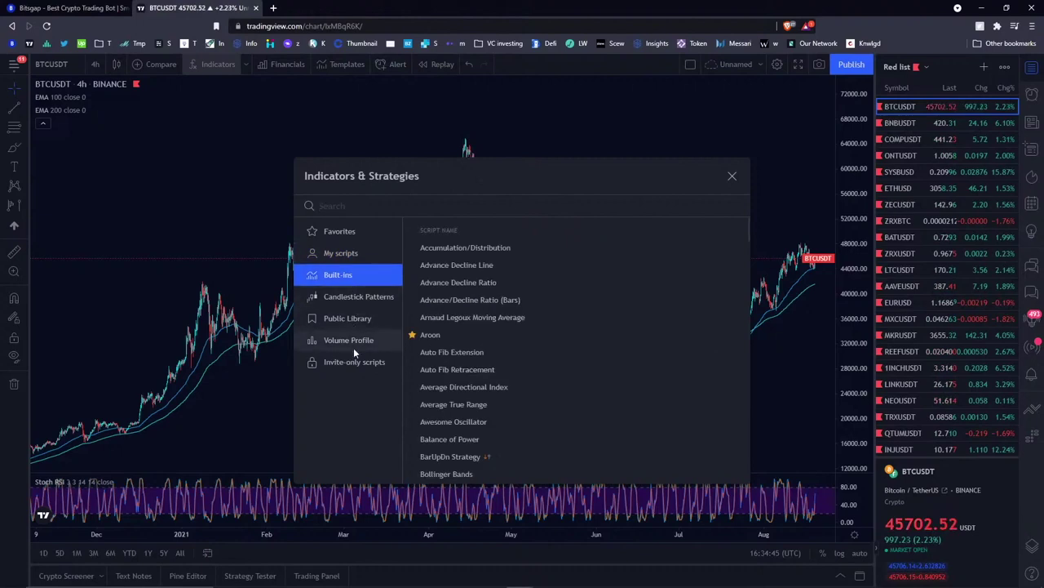
{"action": "left_click", "coordinate": [357, 254]}
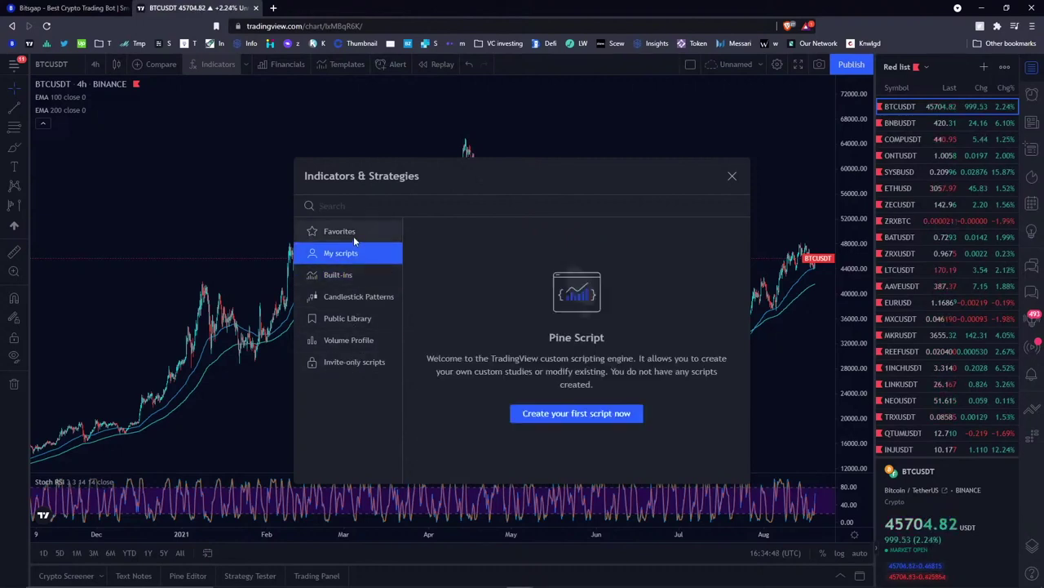
{"action": "left_click", "coordinate": [355, 235]}
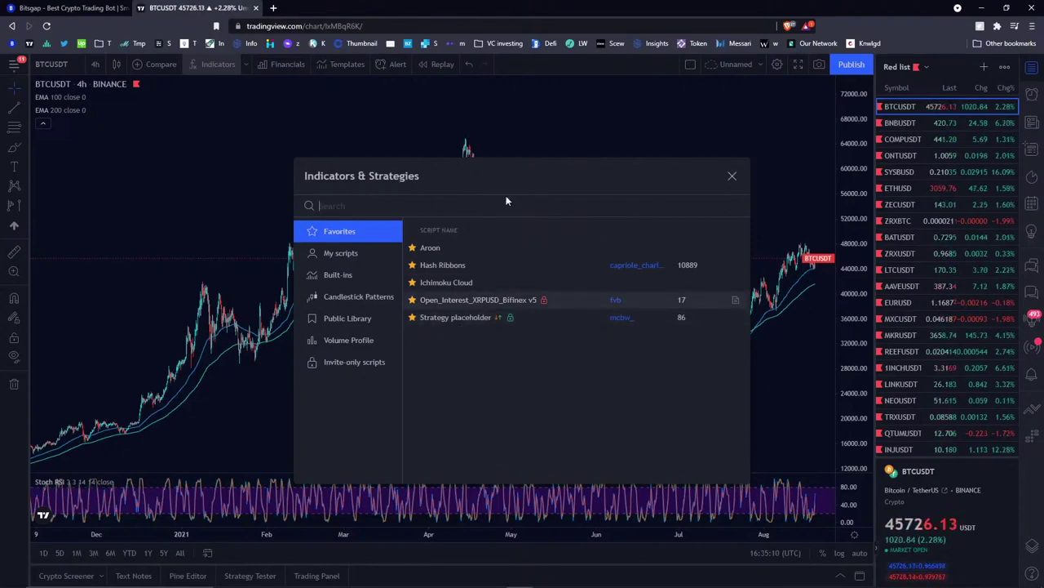
{"action": "left_click", "coordinate": [733, 177]}
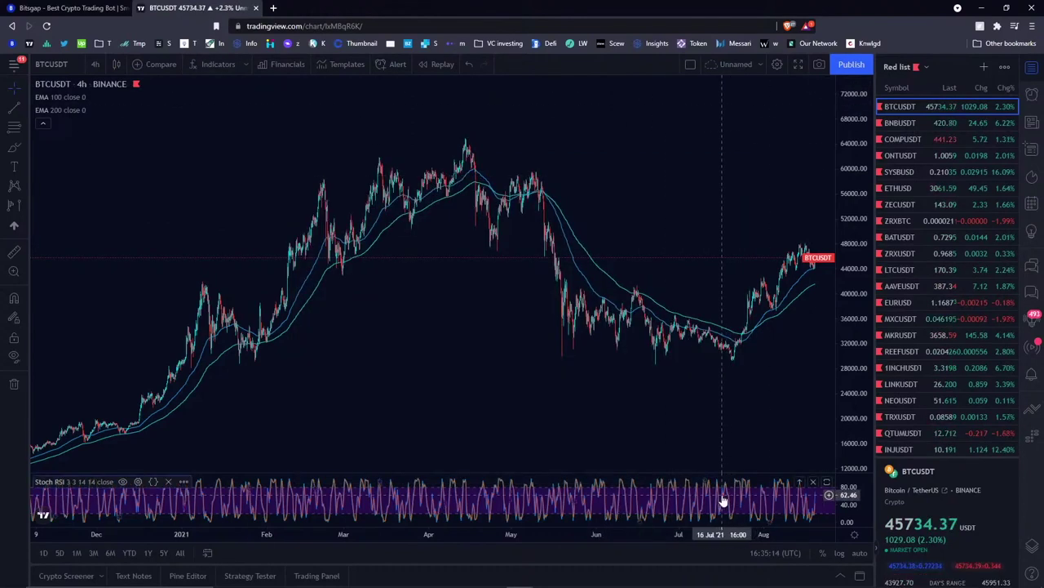
- Remove the Stoch RSI pane and pan the 4-hour chart to leave space on the right
{"action": "left_click", "coordinate": [814, 482]}
{"action": "scroll", "coordinate": [665, 221], "scroll_direction": "up", "scroll_amount": 2}
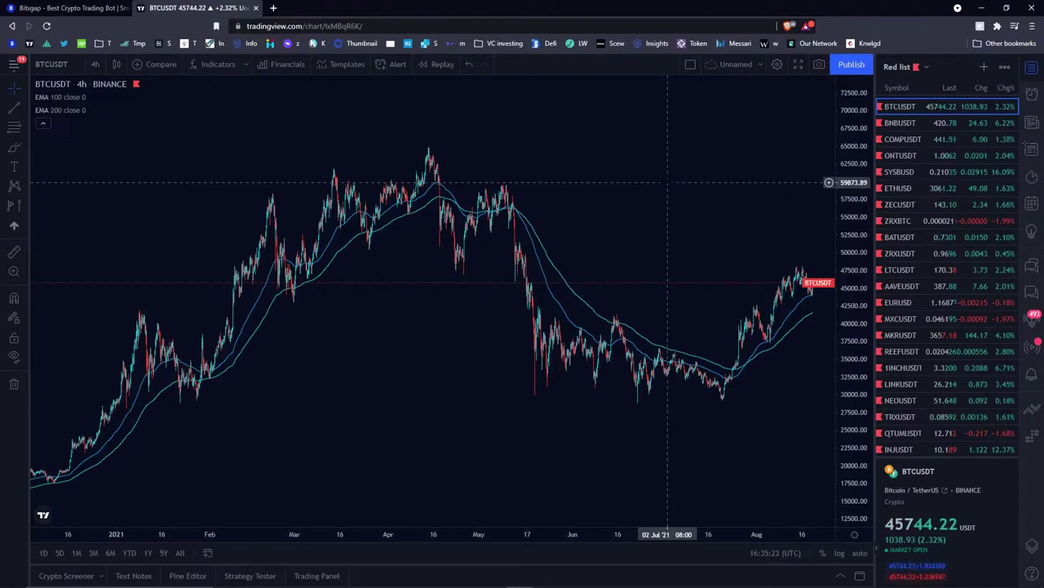
{"action": "left_click_drag", "start_coordinate": [668, 186], "coordinate": [504, 191]}
{"action": "scroll", "coordinate": [506, 191], "scroll_direction": "down", "scroll_amount": 3}
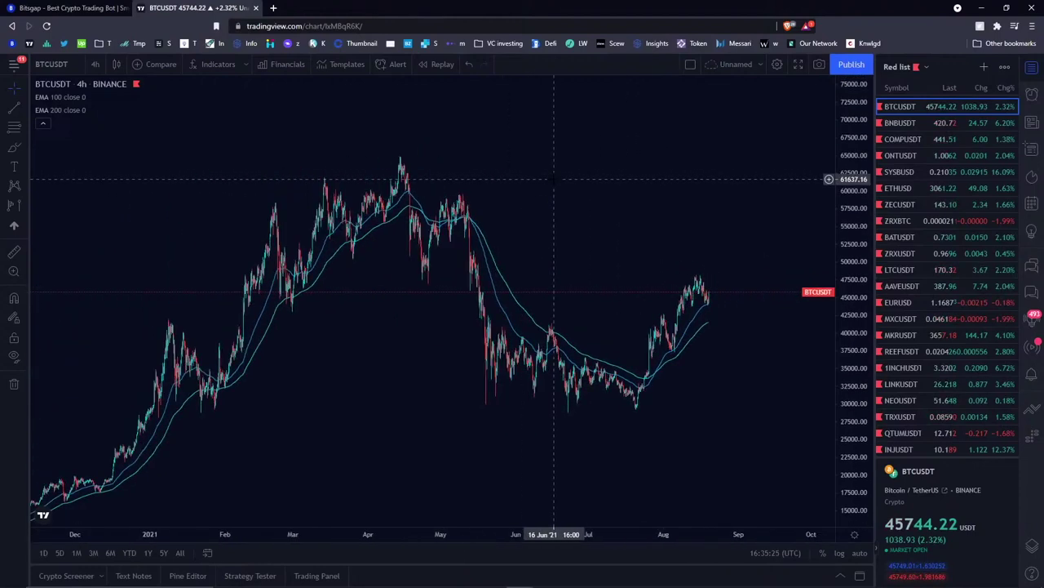
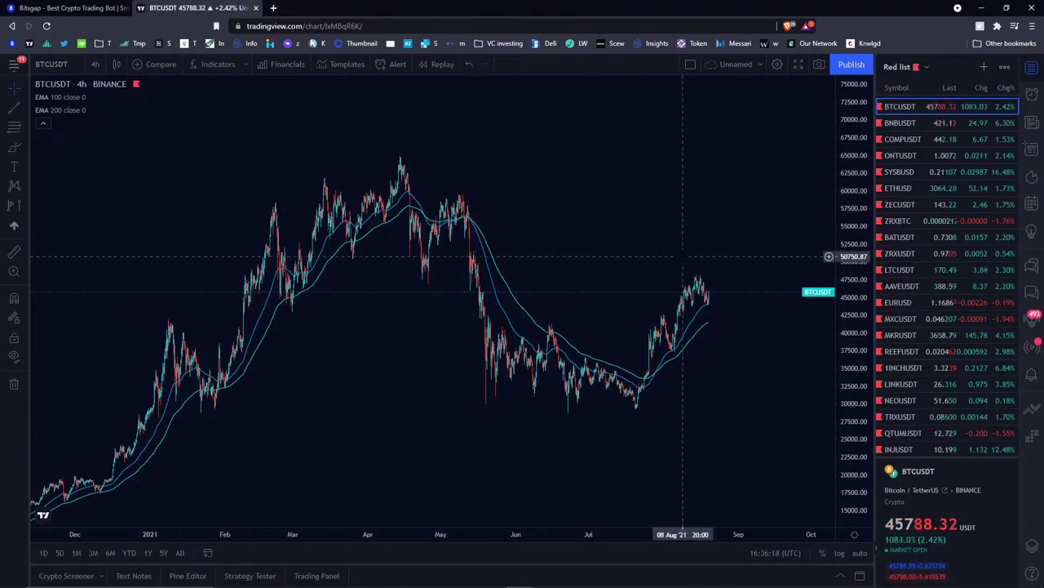
- Load the Woobull Bitcoin NVT Price chart (charts.woobull.com/bitcoin-nvt-price/) in a new browser tab
{"action": "left_click", "coordinate": [275, 8]}
{"action": "left_click", "coordinate": [767, 43]}
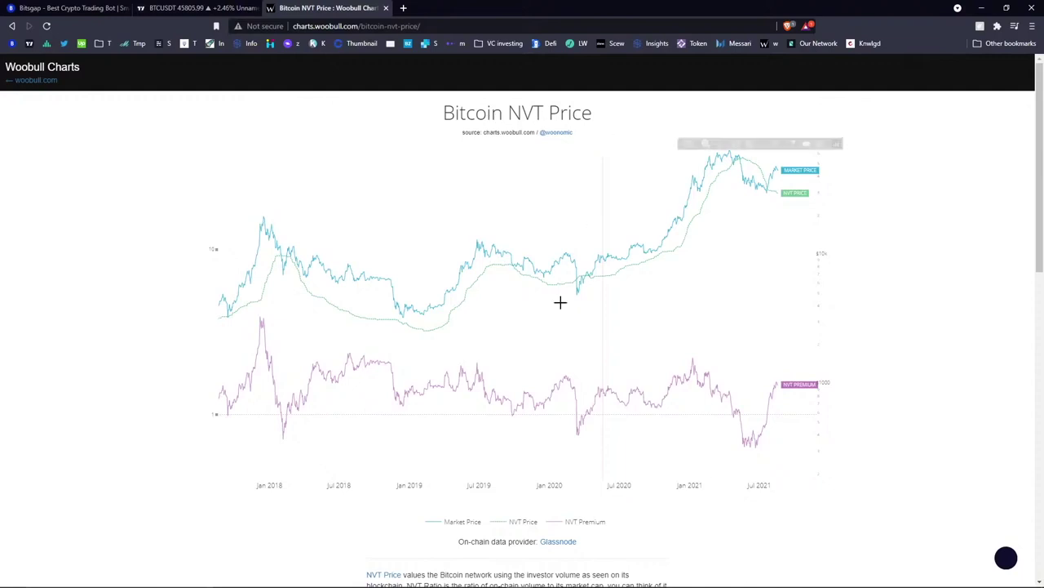
{"action": "scroll", "coordinate": [560, 299], "scroll_direction": "down", "scroll_amount": 8}
- Switch Woobull to the Bitcoin MVRV Ratio chart, then go back to the BTCUSDT 4h chart
{"action": "left_click", "coordinate": [237, 353]}
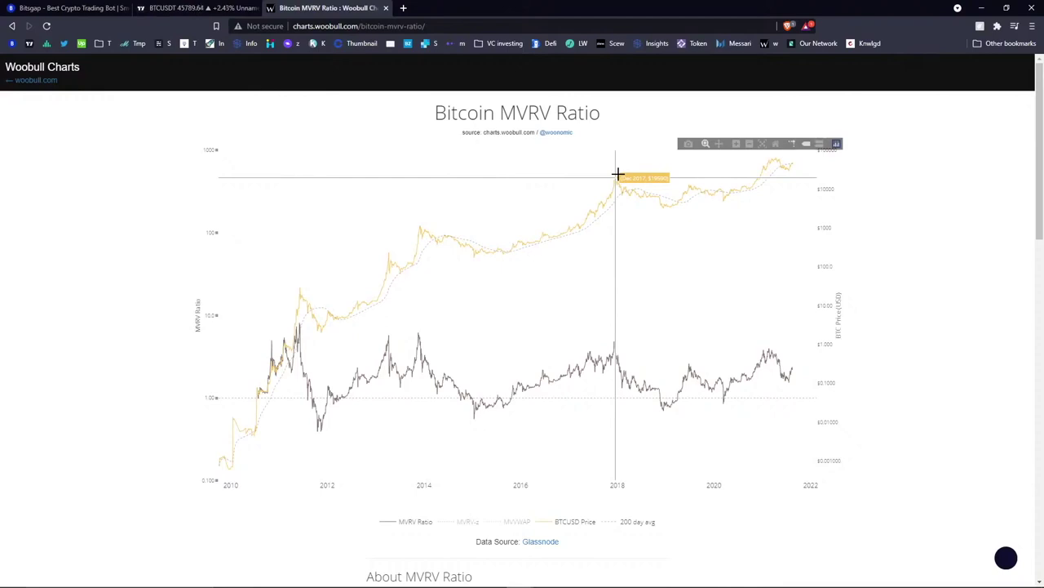
{"action": "left_click", "coordinate": [168, 9]}
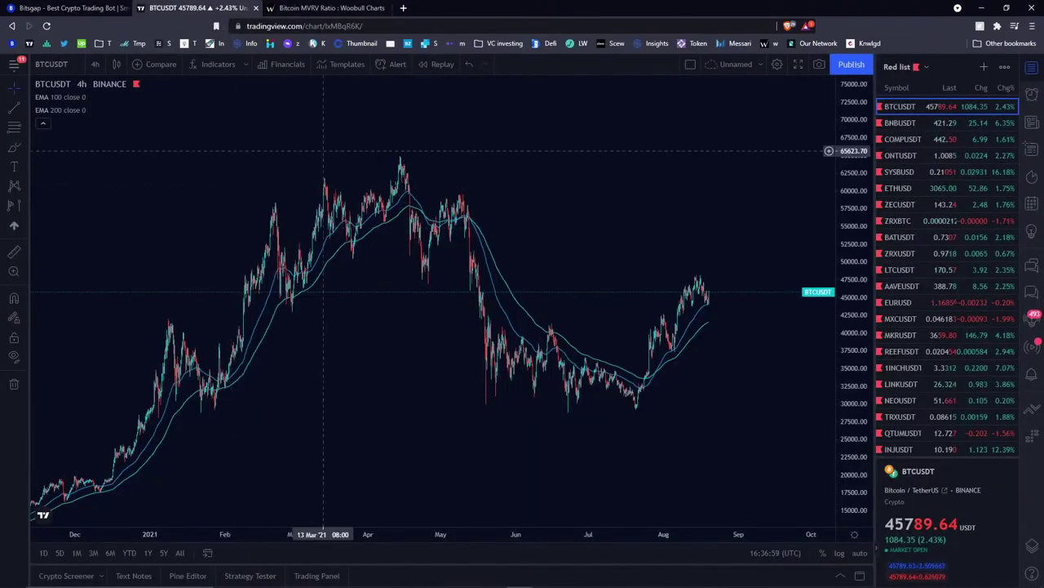
- Return to the Bitsgap tab showing the BTC/USDC grid bot on Binance
{"action": "left_click", "coordinate": [81, 8]}
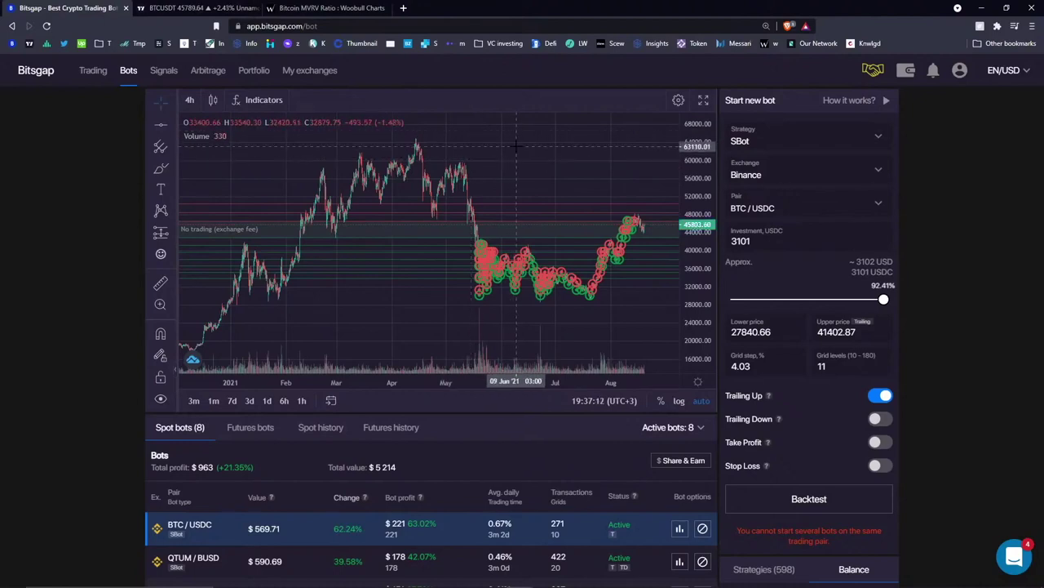
- Pan the BTC/USDC chart to the March–August trades and review the eight active spot bots
{"action": "left_click_drag", "start_coordinate": [562, 168], "coordinate": [381, 160]}
{"action": "left_click_drag", "start_coordinate": [489, 163], "coordinate": [577, 160]}
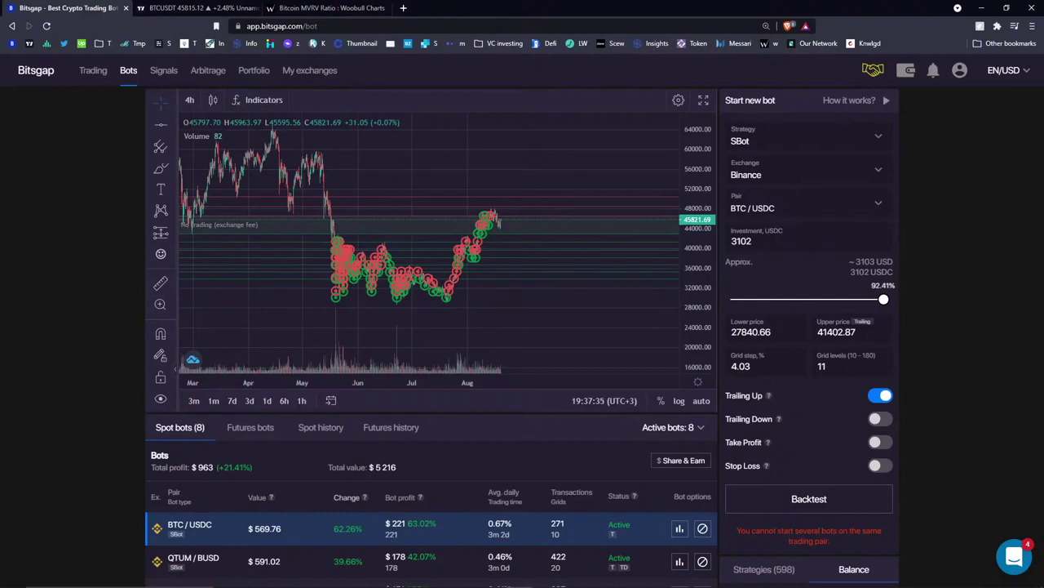
{"action": "scroll", "coordinate": [475, 431], "scroll_direction": "down", "scroll_amount": 1}
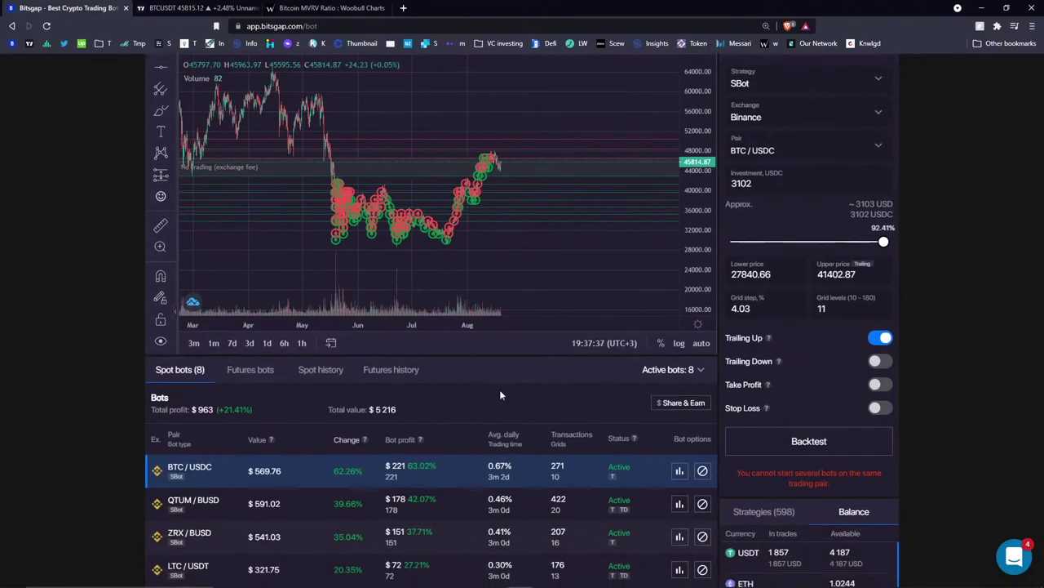
{"action": "scroll", "coordinate": [499, 389], "scroll_direction": "down", "scroll_amount": 2}
{"action": "scroll", "coordinate": [519, 318], "scroll_direction": "up", "scroll_amount": 2}
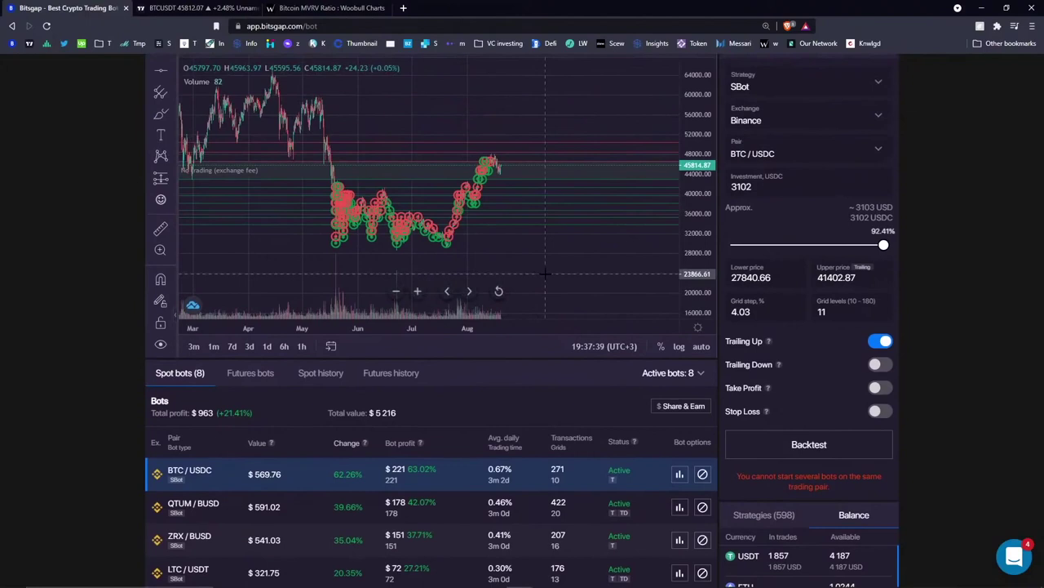
{"action": "scroll", "coordinate": [545, 384], "scroll_direction": "up", "scroll_amount": 1}
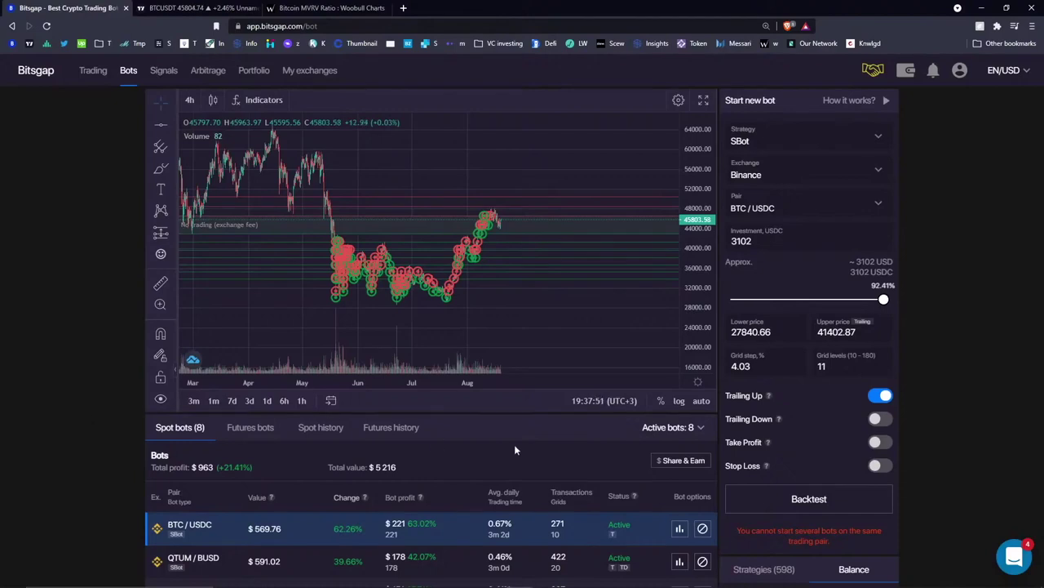
{"action": "scroll", "coordinate": [514, 444], "scroll_direction": "down", "scroll_amount": 2}
{"action": "scroll", "coordinate": [563, 306], "scroll_direction": "down", "scroll_amount": 2}
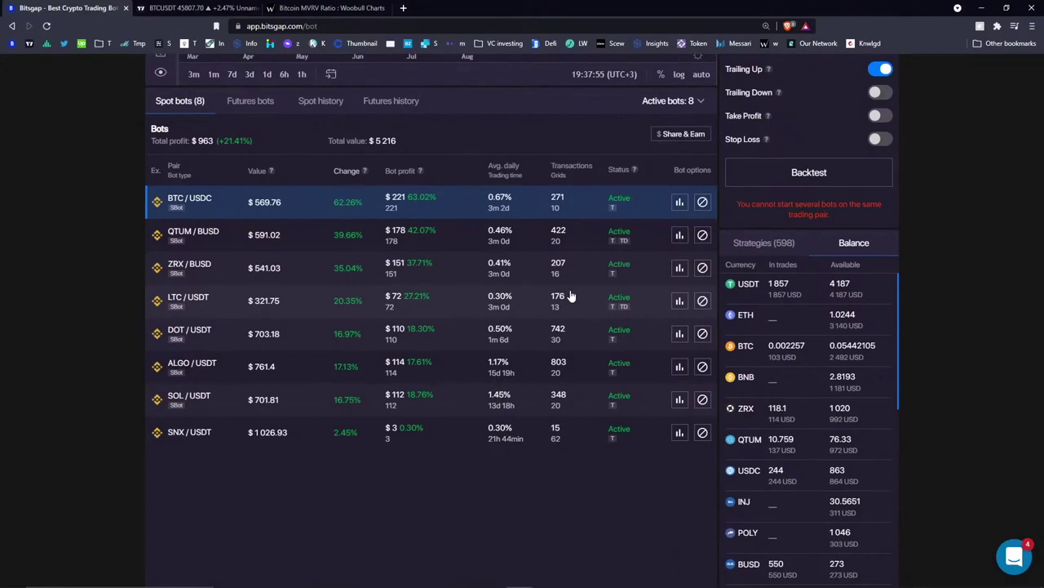
{"action": "scroll", "coordinate": [612, 299], "scroll_direction": "up", "scroll_amount": 2}
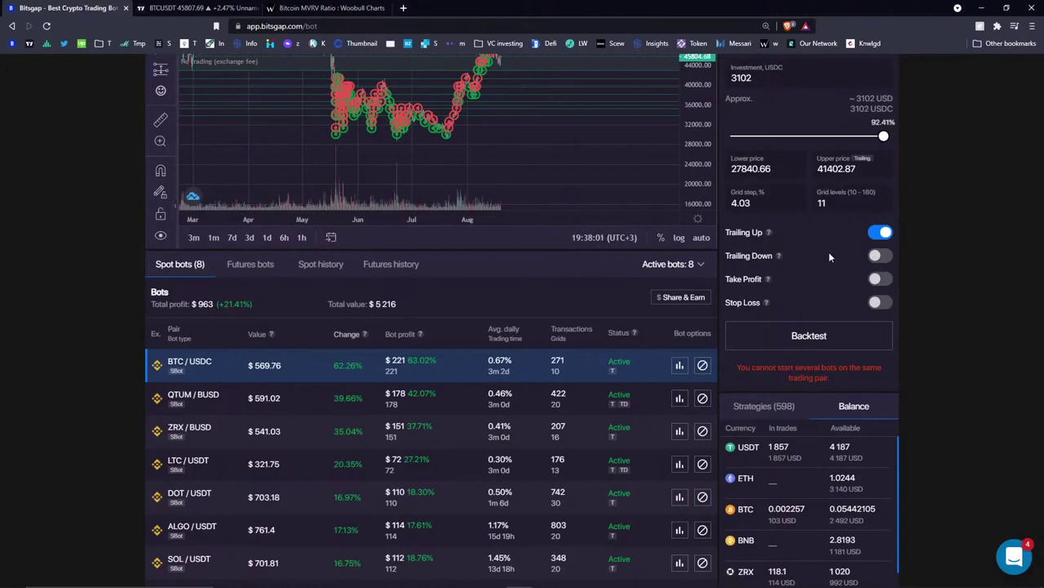
- Show the QTUM/BUSD bot's details: 42.07% profit, 178 BUSD P&L, and its Trailing Down help
{"action": "left_click", "coordinate": [679, 399]}
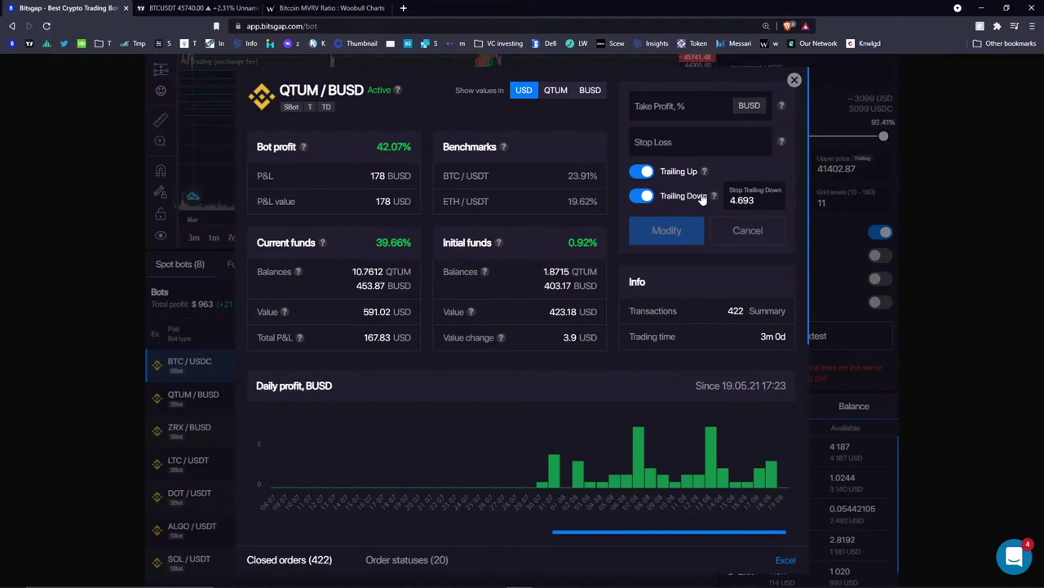
- Close the QTUM/BUSD bot details and scroll back up the Bots page
{"action": "mouse_move", "coordinate": [714, 199]}
{"action": "left_click", "coordinate": [794, 81]}
{"action": "scroll", "coordinate": [532, 245], "scroll_direction": "up", "scroll_amount": 2}
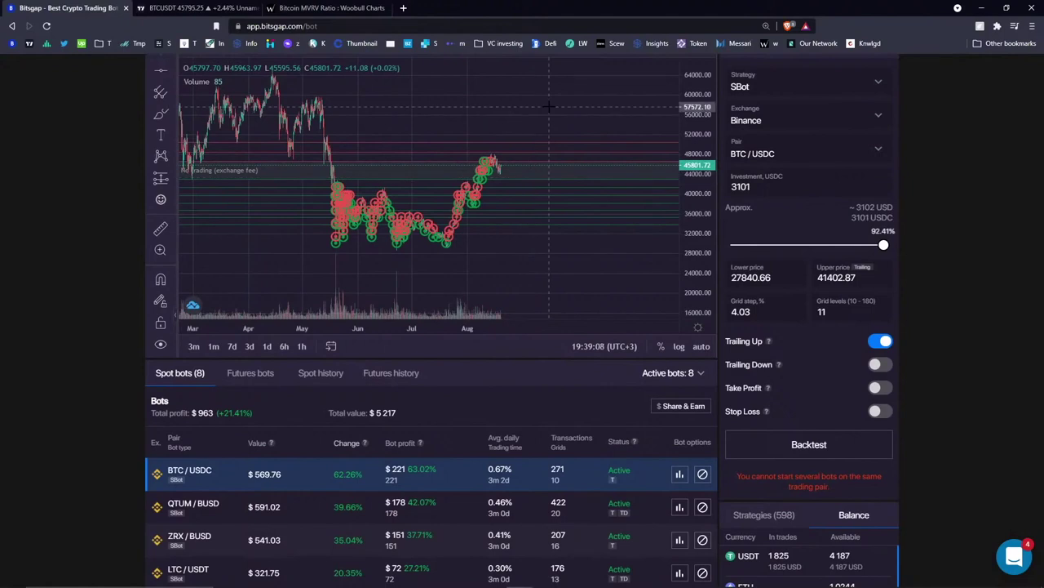
{"action": "scroll", "coordinate": [549, 106], "scroll_direction": "down", "scroll_amount": 3}
{"action": "scroll", "coordinate": [549, 122], "scroll_direction": "up", "scroll_amount": 4}
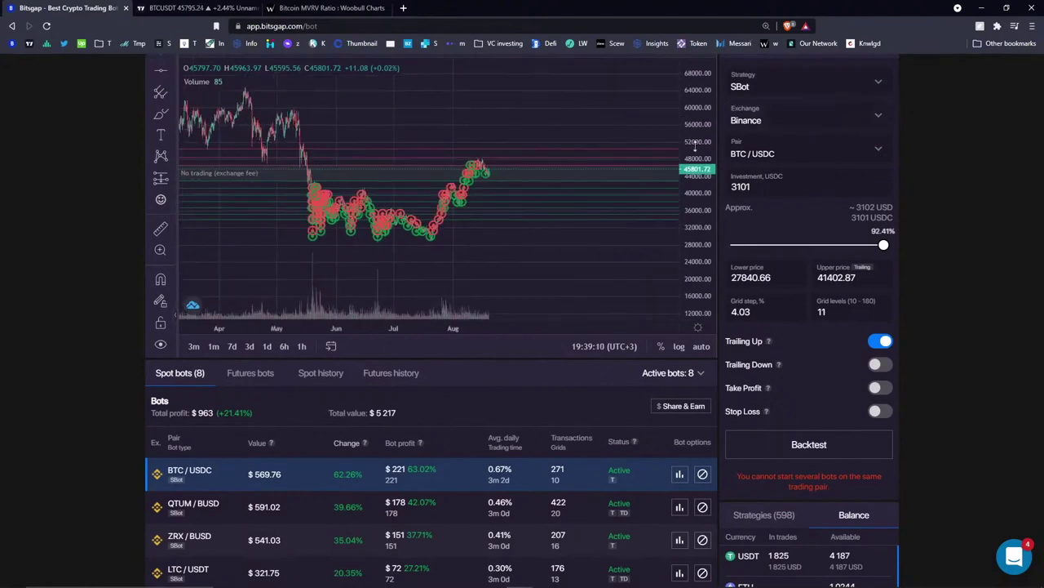
{"action": "scroll", "coordinate": [503, 421], "scroll_direction": "up", "scroll_amount": 2}
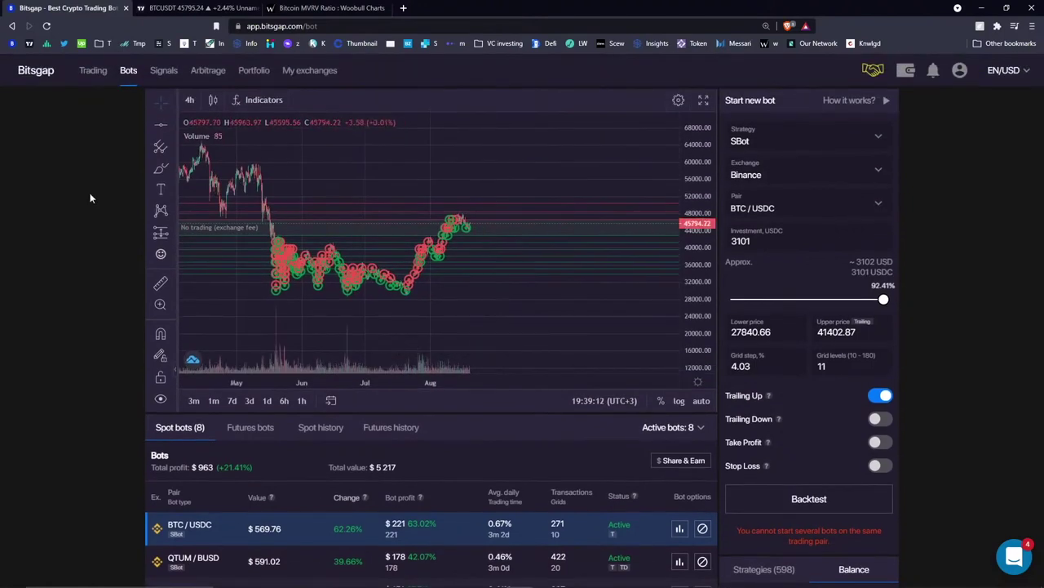
- Set the Trading page order form to Stop Limit, check other order types, then return to Bots
{"action": "left_click", "coordinate": [92, 72]}
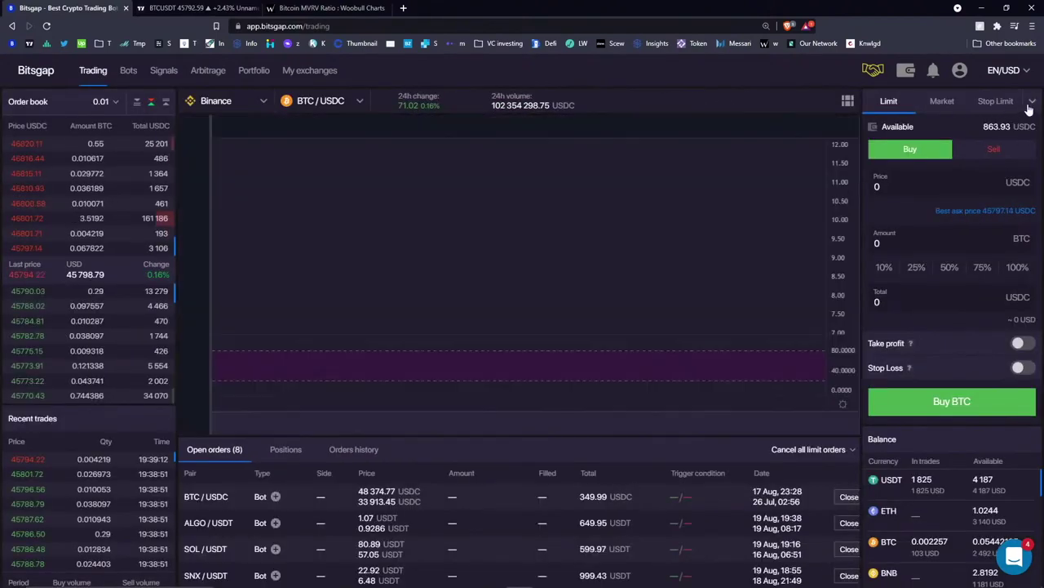
{"action": "left_click", "coordinate": [996, 102]}
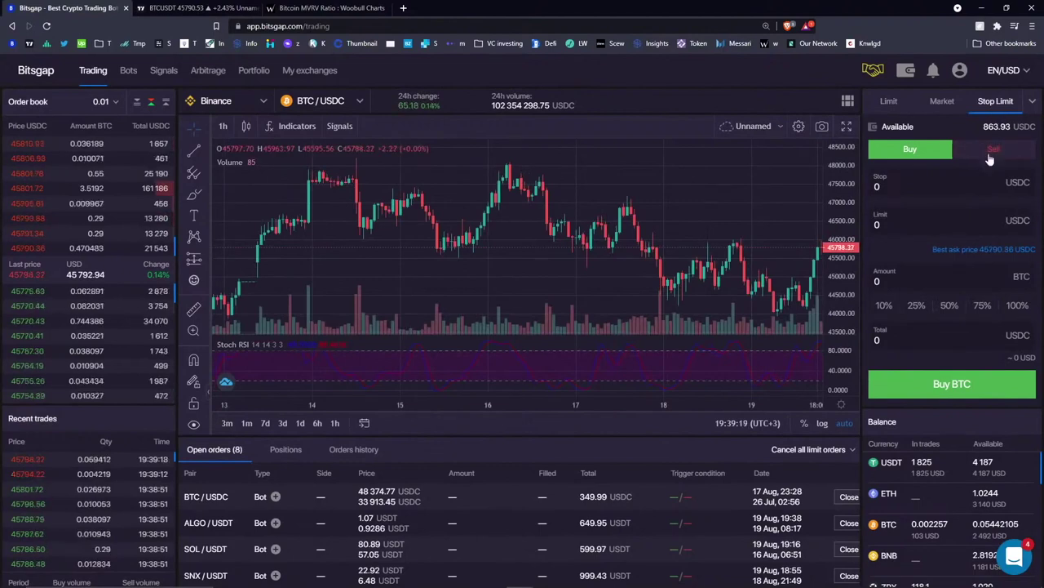
{"action": "left_click", "coordinate": [1033, 102]}
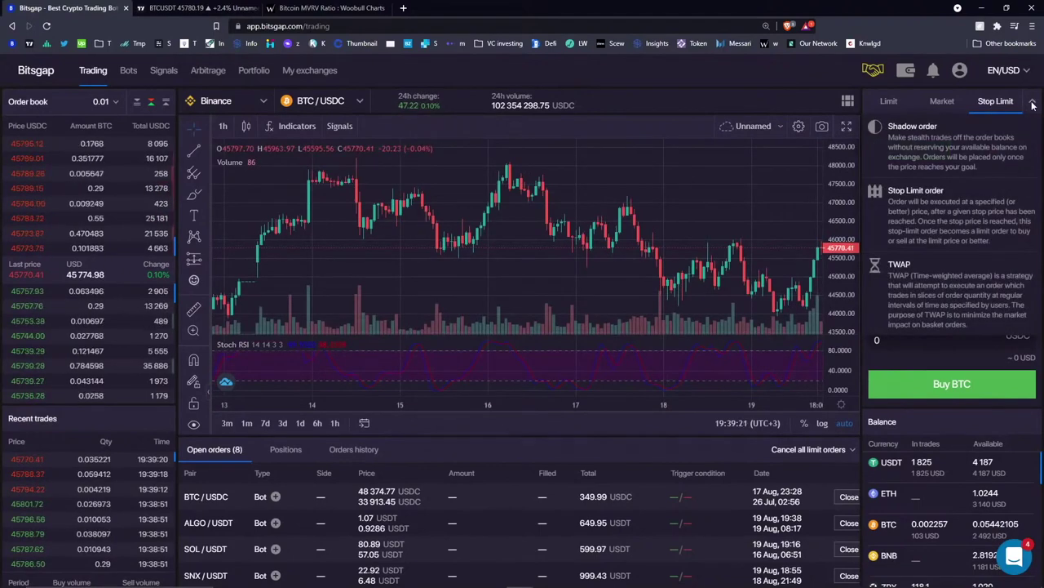
{"action": "left_click", "coordinate": [1032, 103]}
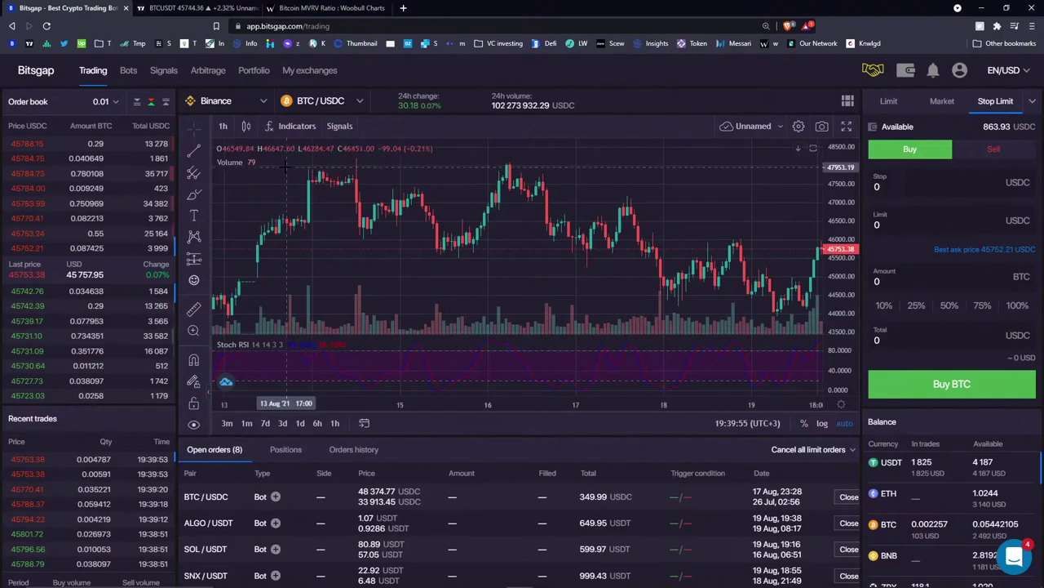
{"action": "left_click", "coordinate": [129, 73]}
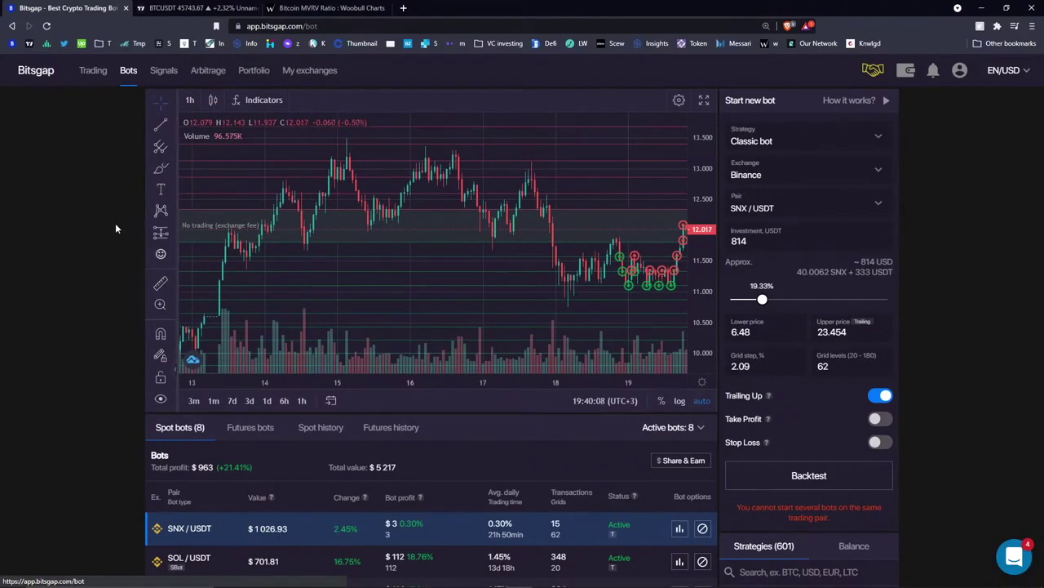
{"action": "scroll", "coordinate": [115, 223], "scroll_direction": "down", "scroll_amount": 1}
{"action": "scroll", "coordinate": [114, 225], "scroll_direction": "down", "scroll_amount": 1}
{"action": "scroll", "coordinate": [113, 226], "scroll_direction": "up", "scroll_amount": 2}
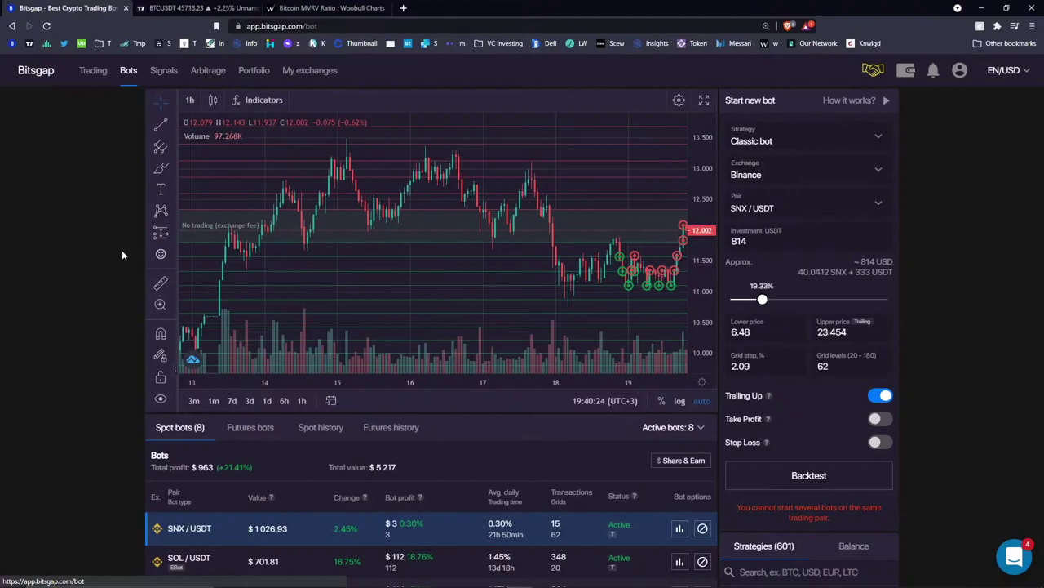
{"action": "scroll", "coordinate": [121, 250], "scroll_direction": "down", "scroll_amount": 3}
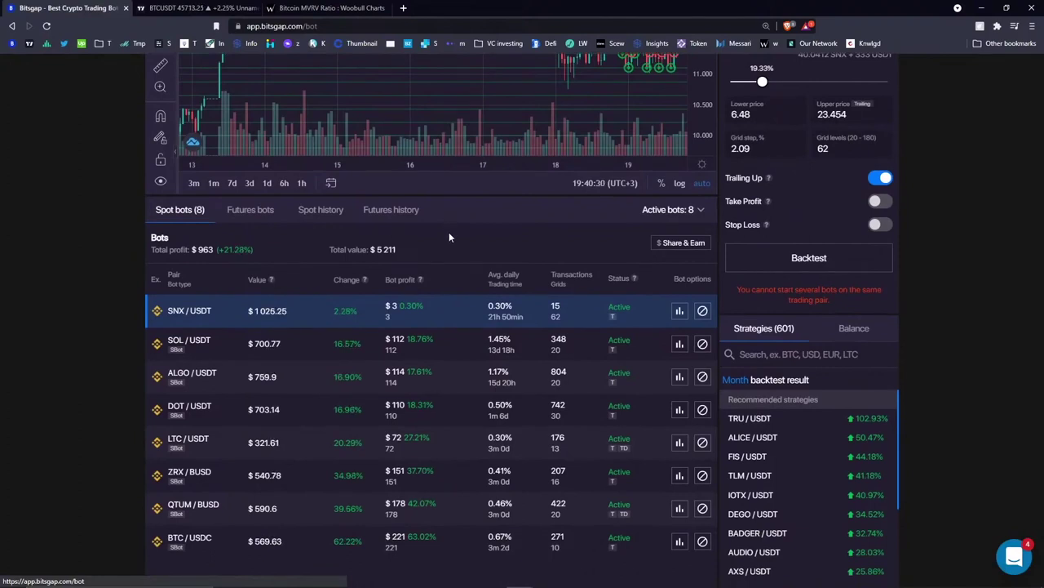
{"action": "scroll", "coordinate": [449, 236], "scroll_direction": "down", "scroll_amount": 2}
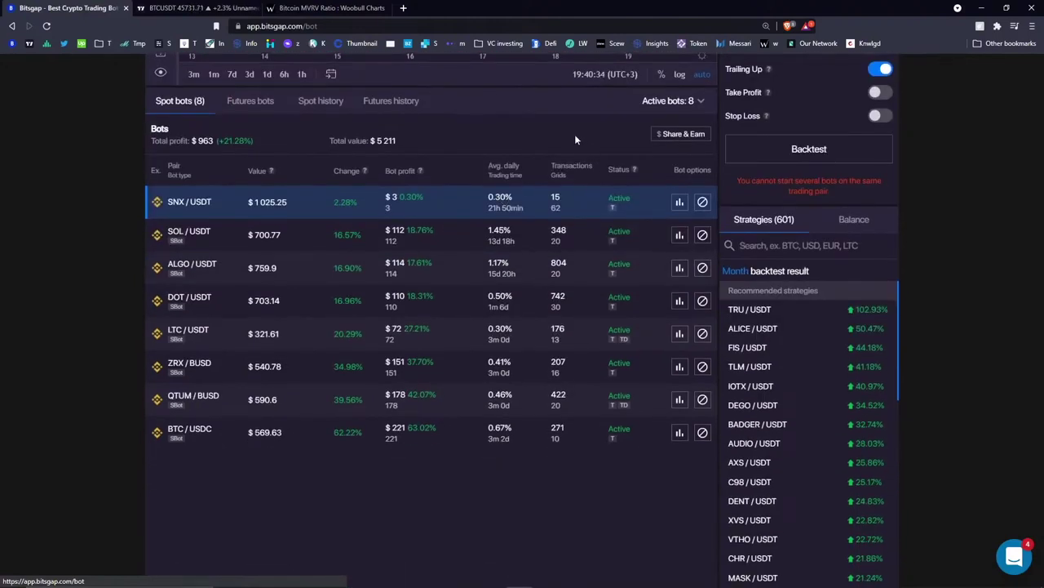
- Open the SOL/USDT bot's details and highlight the Current funds, Initial funds and Bot profit headings
{"action": "left_click", "coordinate": [678, 237]}
{"action": "left_click_drag", "start_coordinate": [316, 243], "coordinate": [253, 254]}
{"action": "left_click_drag", "start_coordinate": [436, 243], "coordinate": [492, 243]}
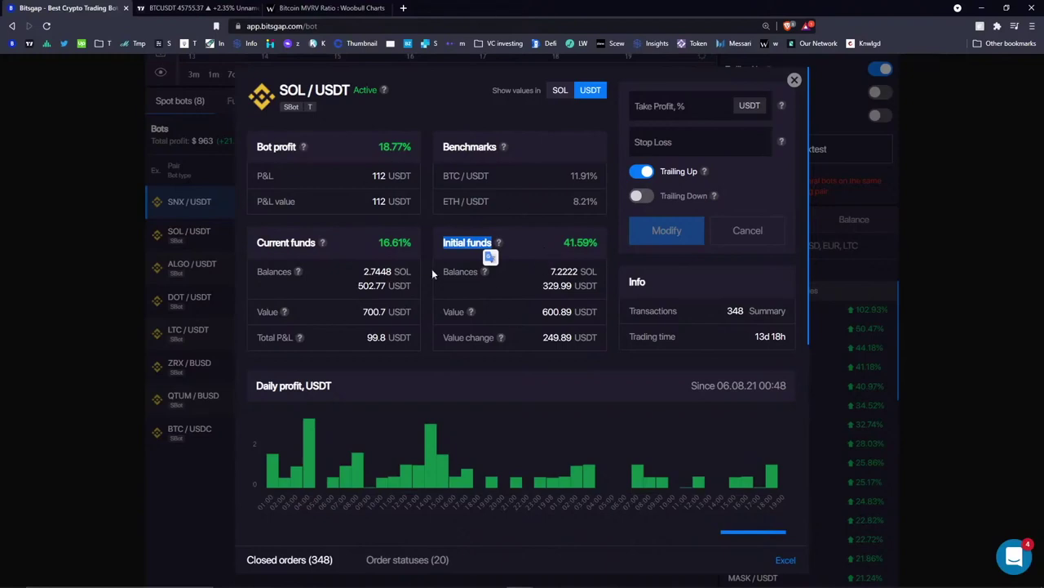
{"action": "left_click", "coordinate": [368, 243]}
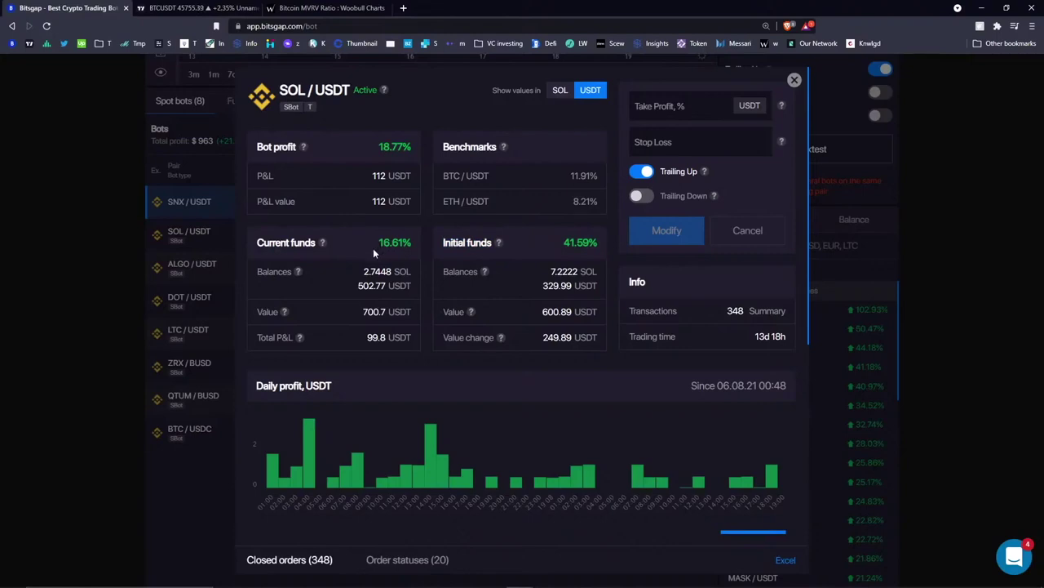
{"action": "left_click_drag", "start_coordinate": [256, 147], "coordinate": [497, 160]}
{"action": "left_click", "coordinate": [540, 139]}
- Highlight the Benchmarks heading, BTC/USDT benchmark, 16.61% funds change and 8.21% ETH/USDT benchmark
{"action": "left_click_drag", "start_coordinate": [432, 150], "coordinate": [497, 149]}
{"action": "left_click", "coordinate": [539, 147]}
{"action": "mouse_move", "coordinate": [505, 146]}
{"action": "left_click_drag", "start_coordinate": [443, 175], "coordinate": [490, 175]}
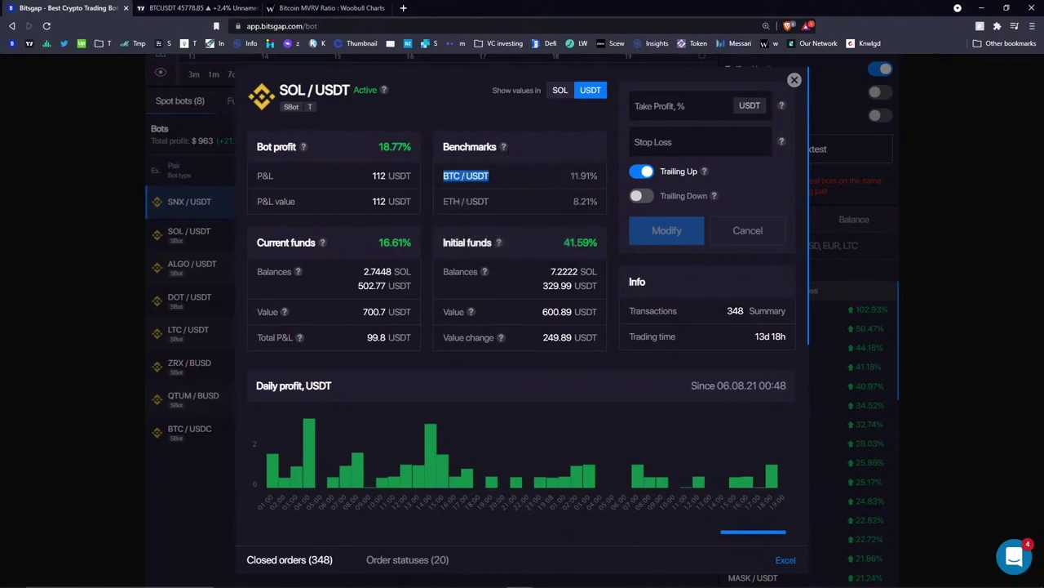
{"action": "left_click", "coordinate": [530, 181]}
{"action": "left_click_drag", "start_coordinate": [379, 242], "coordinate": [414, 243]}
{"action": "left_click", "coordinate": [414, 242]}
{"action": "left_click_drag", "start_coordinate": [574, 201], "coordinate": [597, 201]}
{"action": "left_click", "coordinate": [546, 201]}
- Switch from SOL/USDT to the LTC/USDT bot's details and highlight the 23.75% benchmark and profit start date
{"action": "left_click", "coordinate": [794, 81]}
{"action": "left_click", "coordinate": [680, 335]}
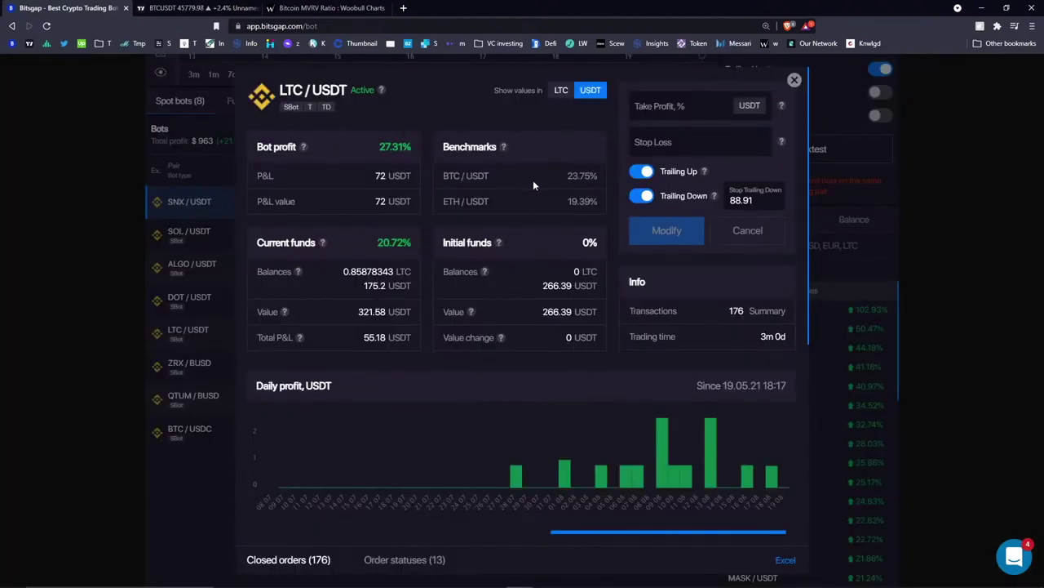
{"action": "left_click_drag", "start_coordinate": [588, 175], "coordinate": [594, 175]}
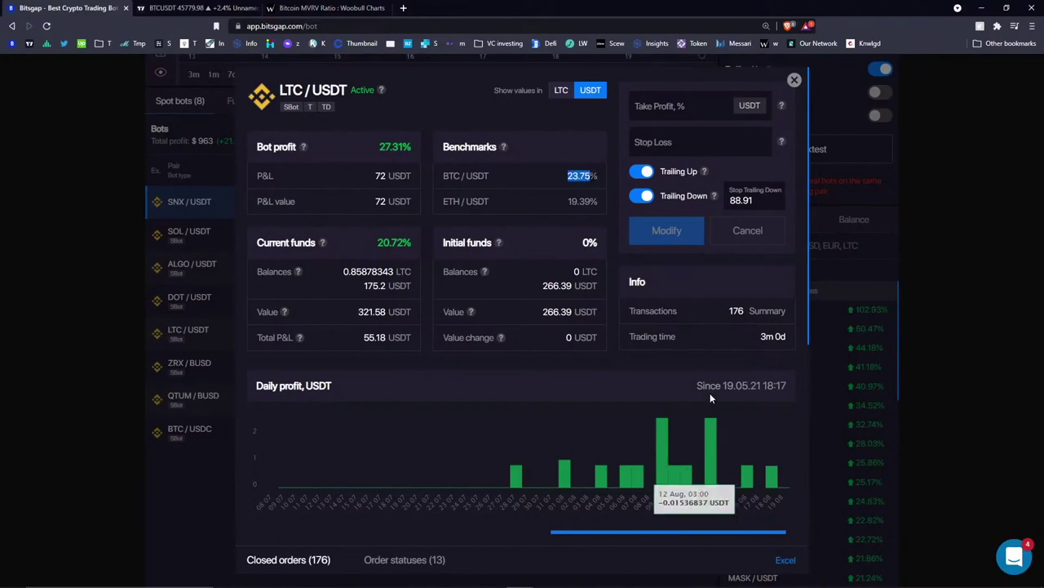
{"action": "left_click_drag", "start_coordinate": [723, 385], "coordinate": [787, 385]}
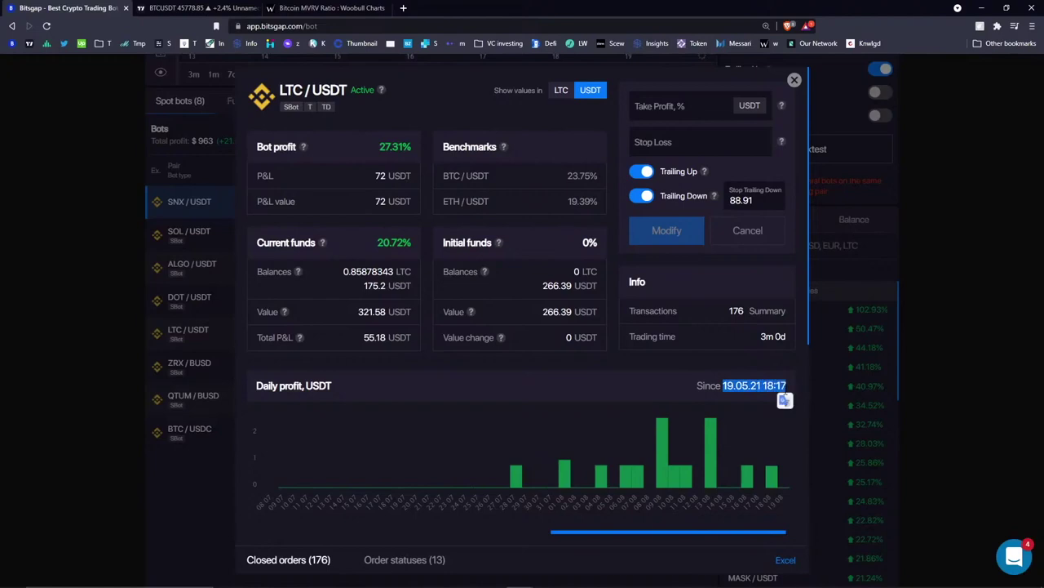
{"action": "left_click", "coordinate": [787, 386]}
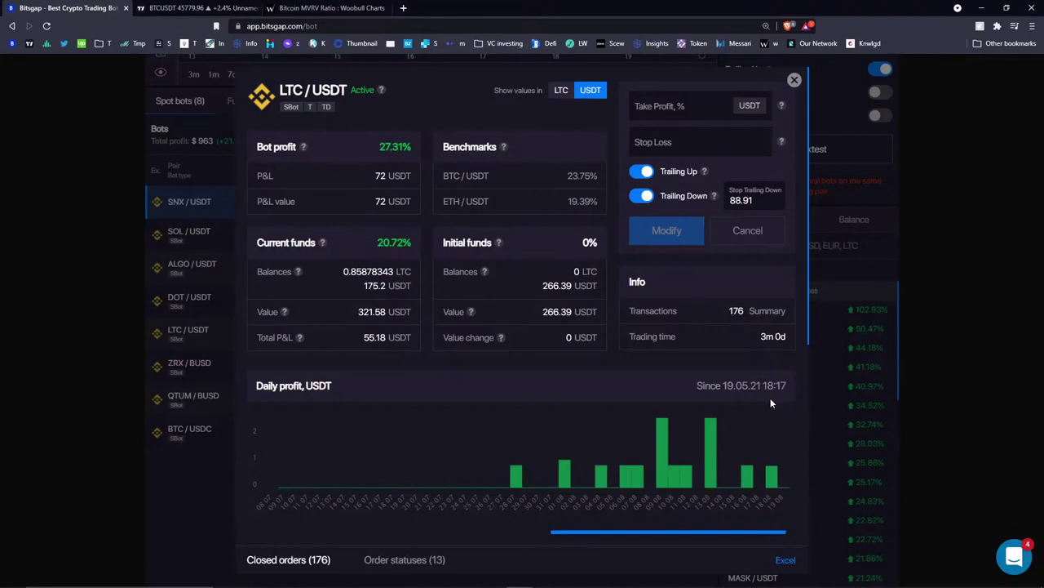
{"action": "left_click_drag", "start_coordinate": [751, 385], "coordinate": [767, 385]}
- Repeatedly highlight the 23.75% BTC/USDT benchmark and the LTC in the bot title
{"action": "left_click_drag", "start_coordinate": [560, 175], "coordinate": [585, 175]}
{"action": "left_click", "coordinate": [584, 175]}
{"action": "double_click", "coordinate": [292, 90]}
{"action": "left_click", "coordinate": [370, 242]}
{"action": "left_click_drag", "start_coordinate": [570, 175], "coordinate": [598, 175]}
{"action": "left_click", "coordinate": [546, 179]}
{"action": "left_click", "coordinate": [598, 175]}
{"action": "left_click", "coordinate": [563, 176]}
{"action": "left_click", "coordinate": [604, 178]}
- Highlight the 20.72% funds gain, 19.39% ETH/USDT benchmark and 72 P&L, then close the LTC/USDT details
{"action": "left_click_drag", "start_coordinate": [376, 242], "coordinate": [435, 231]}
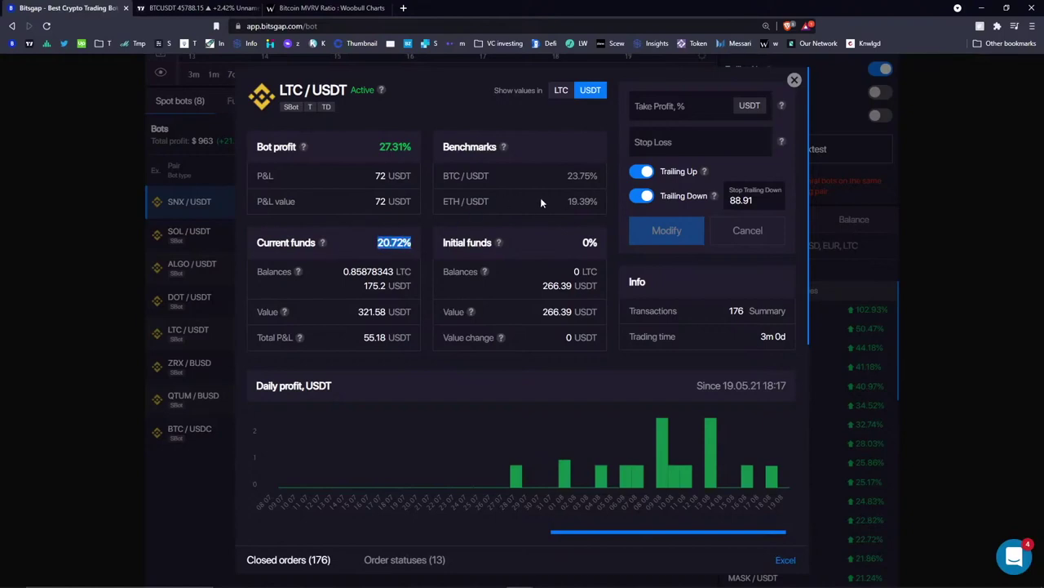
{"action": "double_click", "coordinate": [579, 201]}
{"action": "left_click", "coordinate": [556, 241]}
{"action": "double_click", "coordinate": [380, 200]}
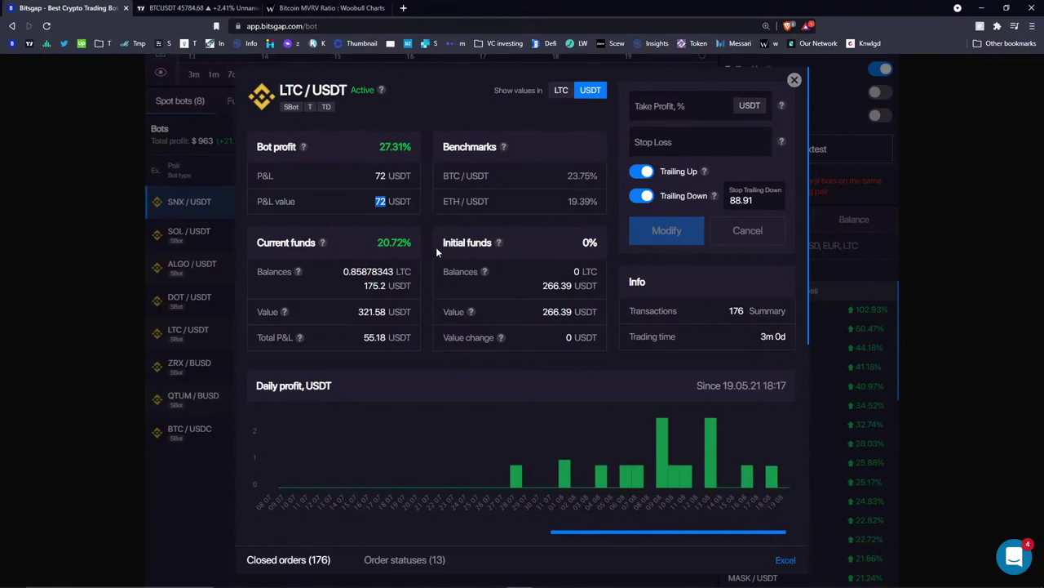
{"action": "left_click", "coordinate": [794, 79]}
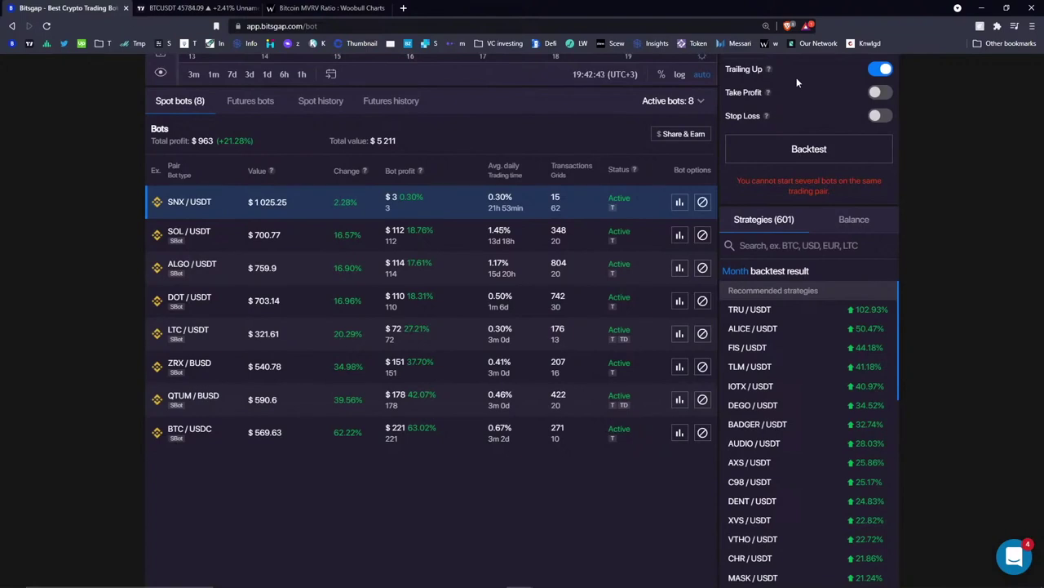
- Zoom the SNX/USDT chart out to about a month of candles and select the Text tool
{"action": "scroll", "coordinate": [528, 177], "scroll_direction": "up", "scroll_amount": 3}
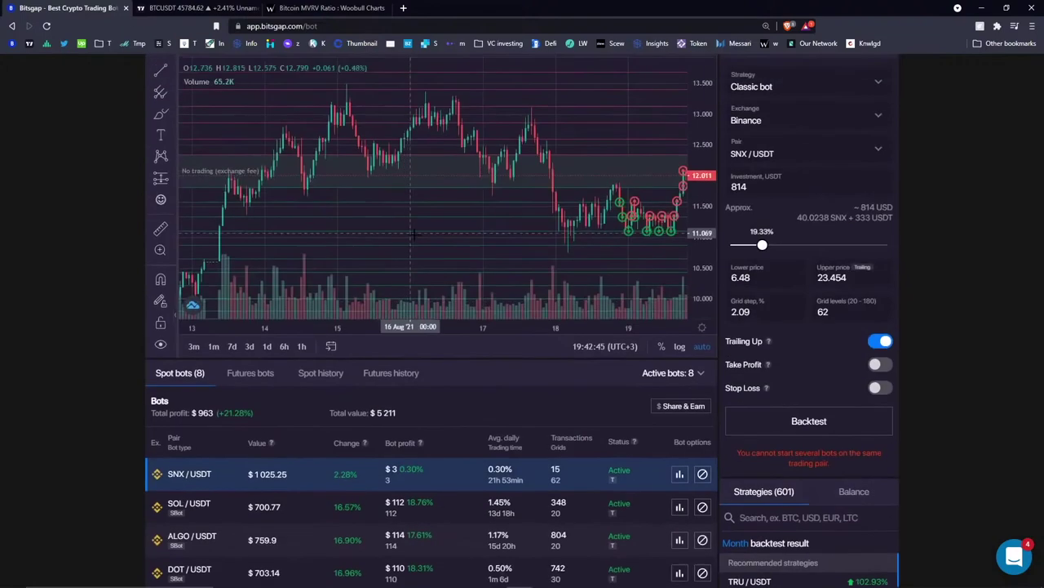
{"action": "scroll", "coordinate": [529, 176], "scroll_direction": "down", "scroll_amount": 8}
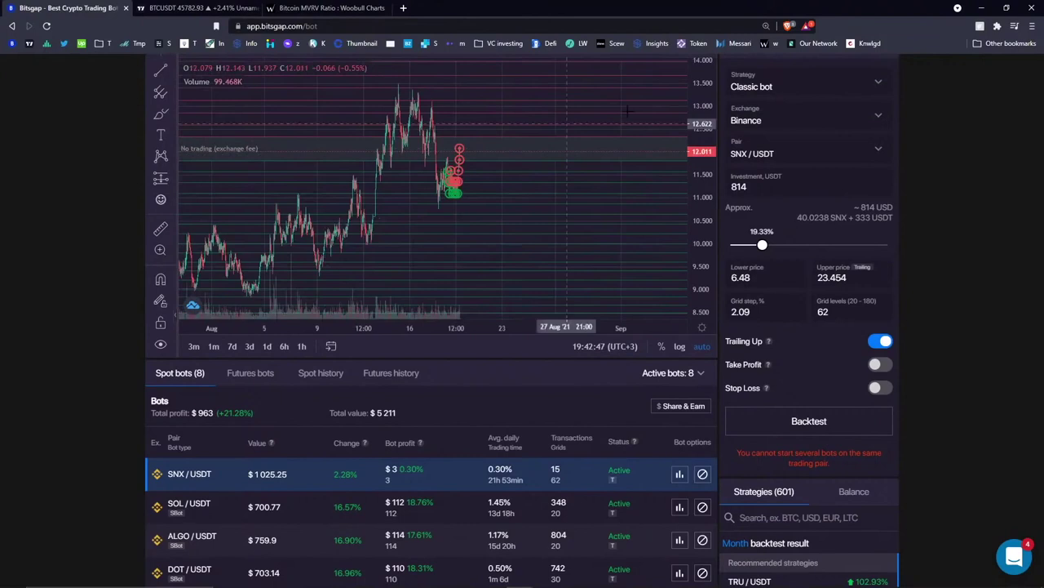
{"action": "scroll", "coordinate": [696, 258], "scroll_direction": "up", "scroll_amount": 1}
{"action": "left_click_drag", "start_coordinate": [411, 138], "coordinate": [338, 148]}
{"action": "left_click", "coordinate": [161, 189]}
- Start a text label reading '50% Automated' on the SNX chart and highlight the 963 total profit
{"action": "left_click", "coordinate": [362, 178]}
{"action": "type", "text": "50%"}
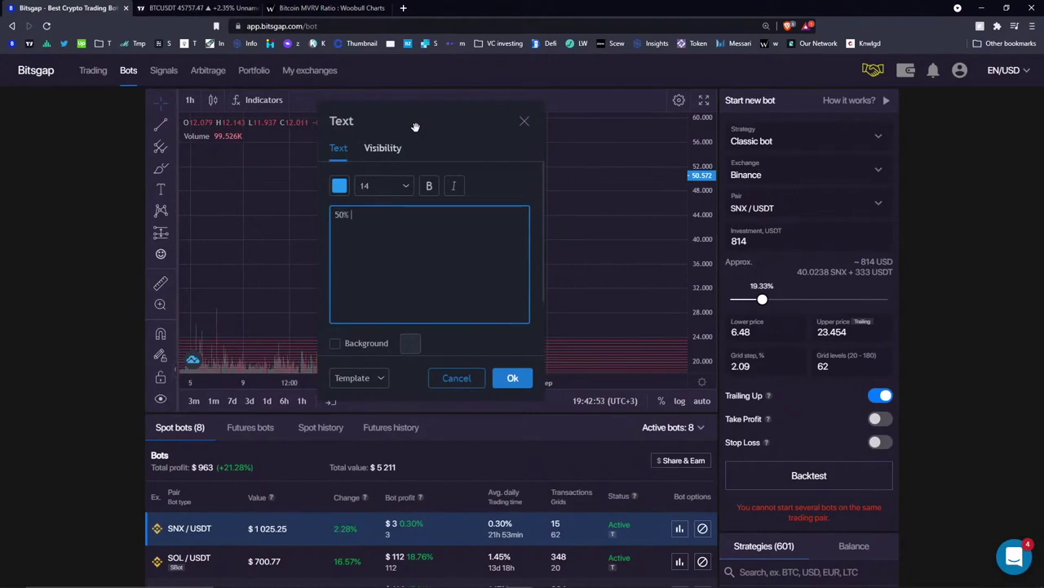
{"action": "type", "text": " Automated"}
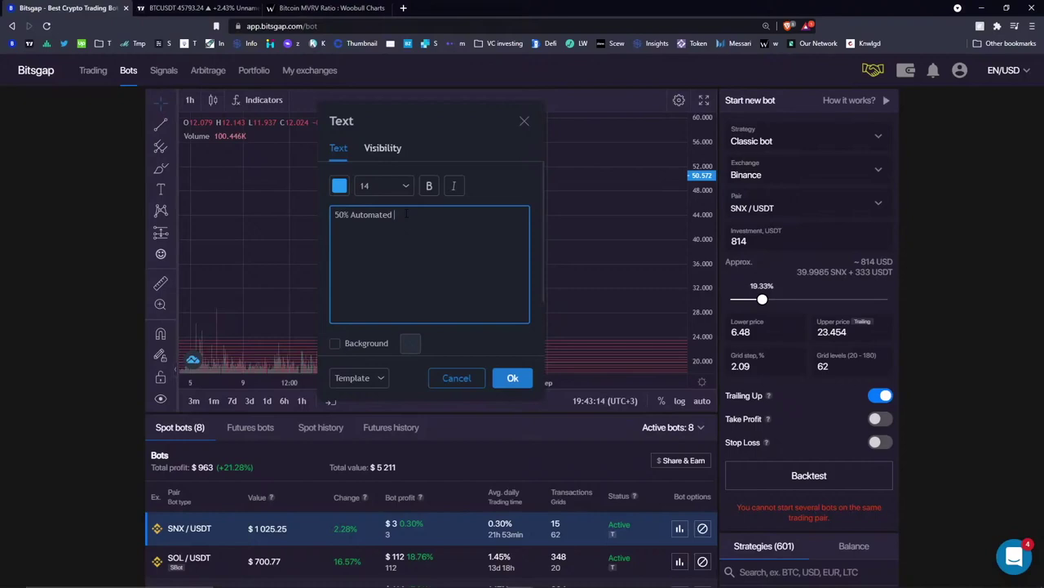
{"action": "double_click", "coordinate": [202, 466]}
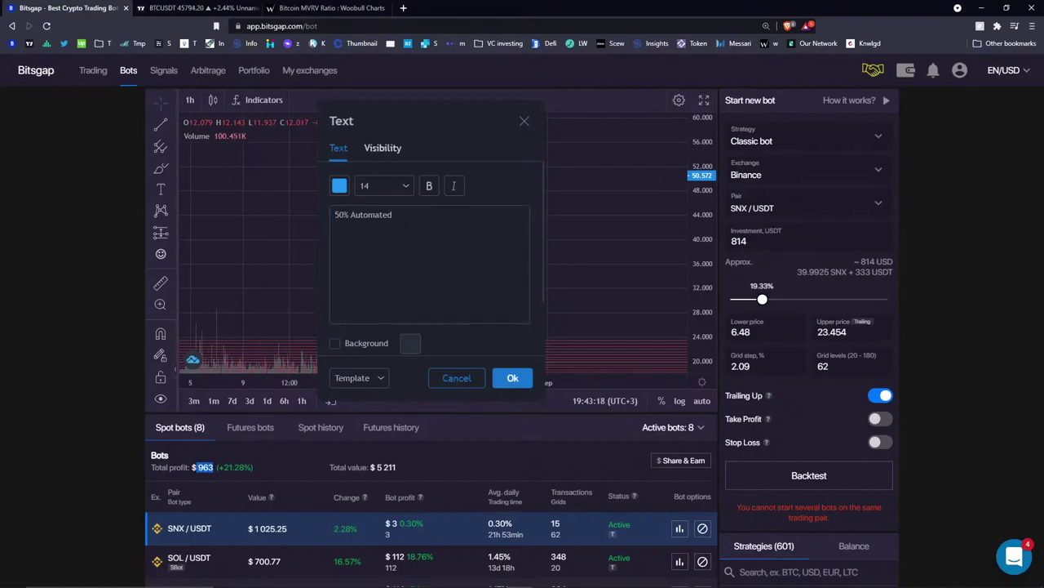
{"action": "scroll", "coordinate": [227, 477], "scroll_direction": "down", "scroll_amount": 1}
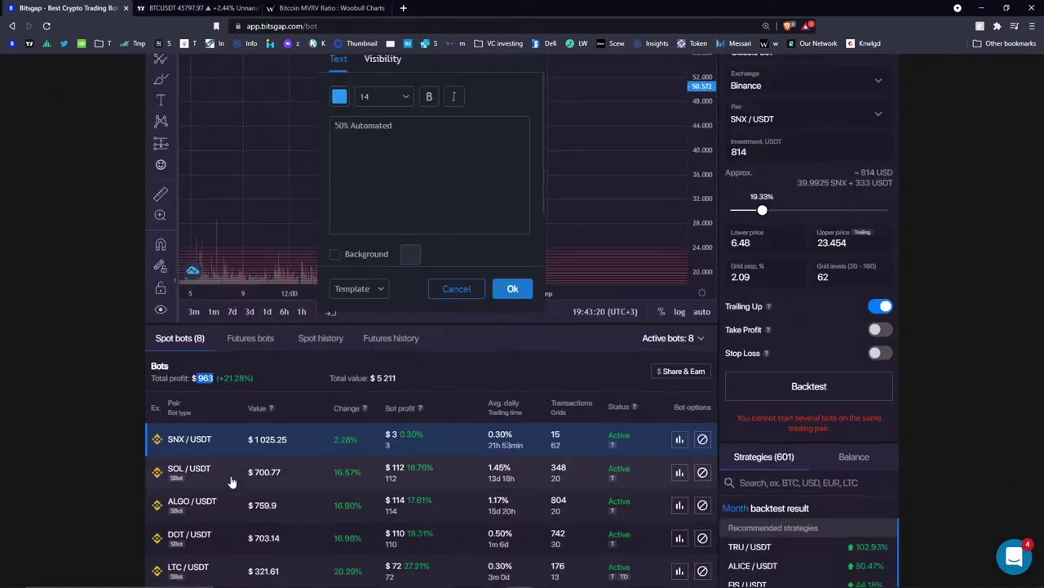
{"action": "scroll", "coordinate": [231, 481], "scroll_direction": "down", "scroll_amount": 2}
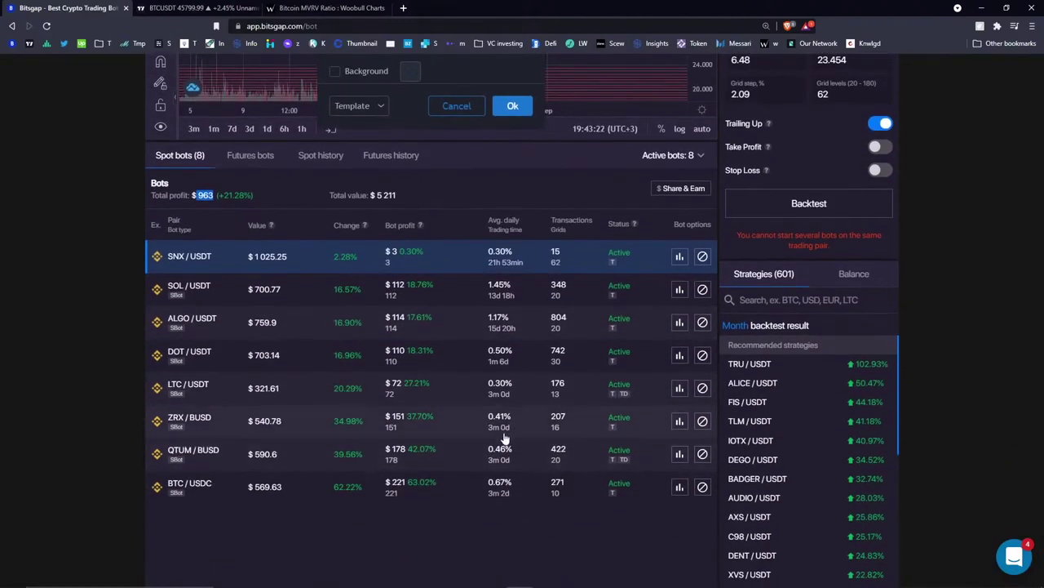
{"action": "scroll", "coordinate": [489, 256], "scroll_direction": "up", "scroll_amount": 1}
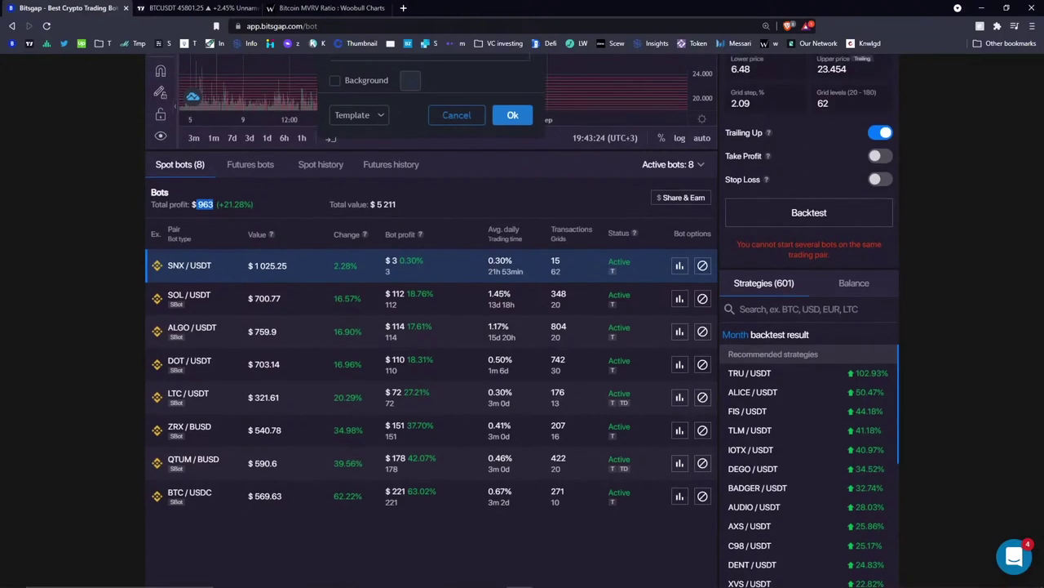
{"action": "scroll", "coordinate": [190, 309], "scroll_direction": "up", "scroll_amount": 1}
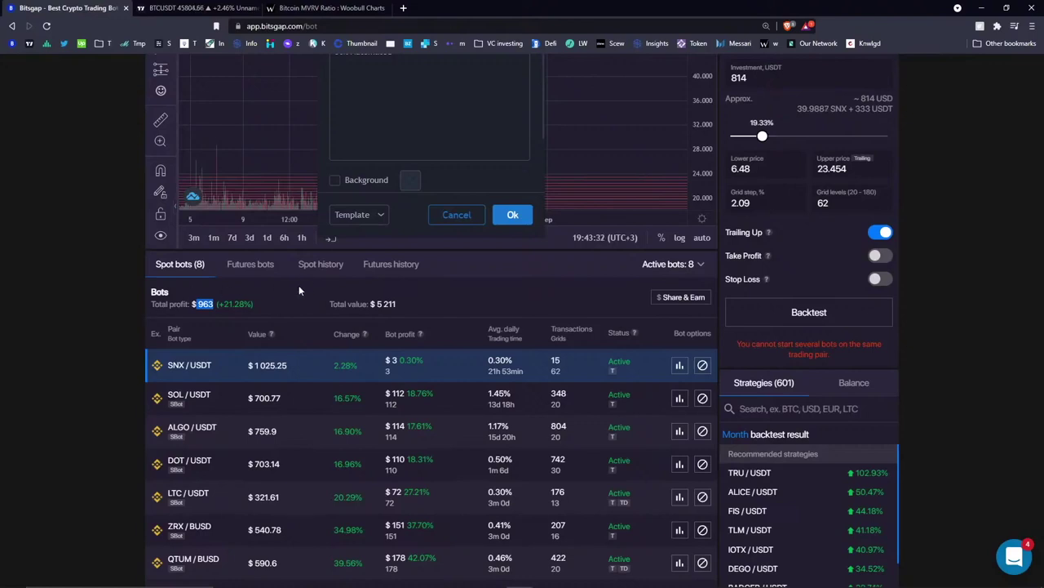
{"action": "scroll", "coordinate": [300, 285], "scroll_direction": "up", "scroll_amount": 2}
- Finish the chart note as three lines: '50% Automated bots', '20% manual', '30% hodl'
{"action": "triple_click", "coordinate": [408, 216]}
{"action": "left_click", "coordinate": [409, 216]}
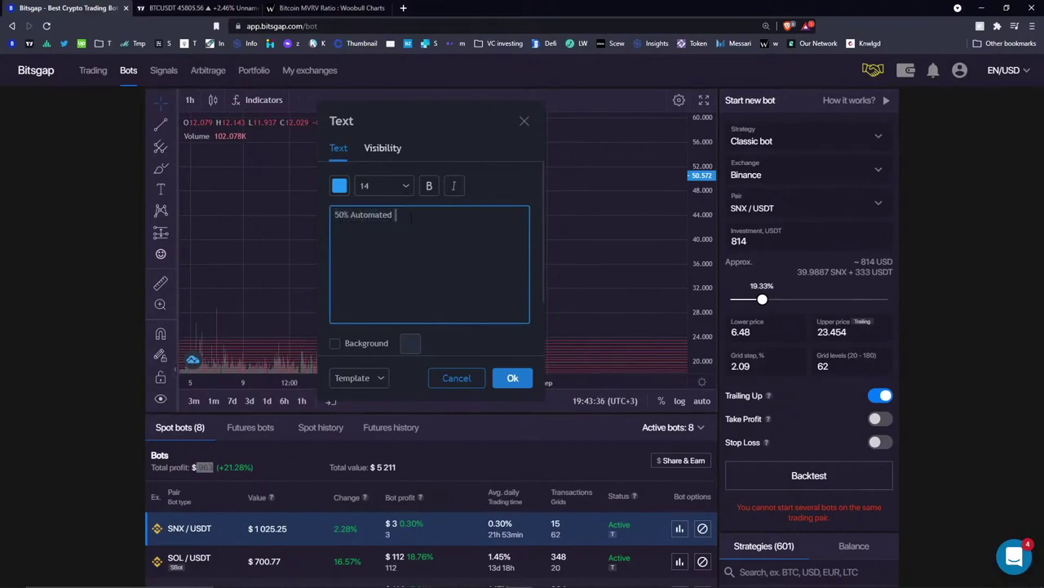
{"action": "type", "text": "bots"}
{"action": "key", "text": "Return"}
{"action": "type", "text": "20% "}
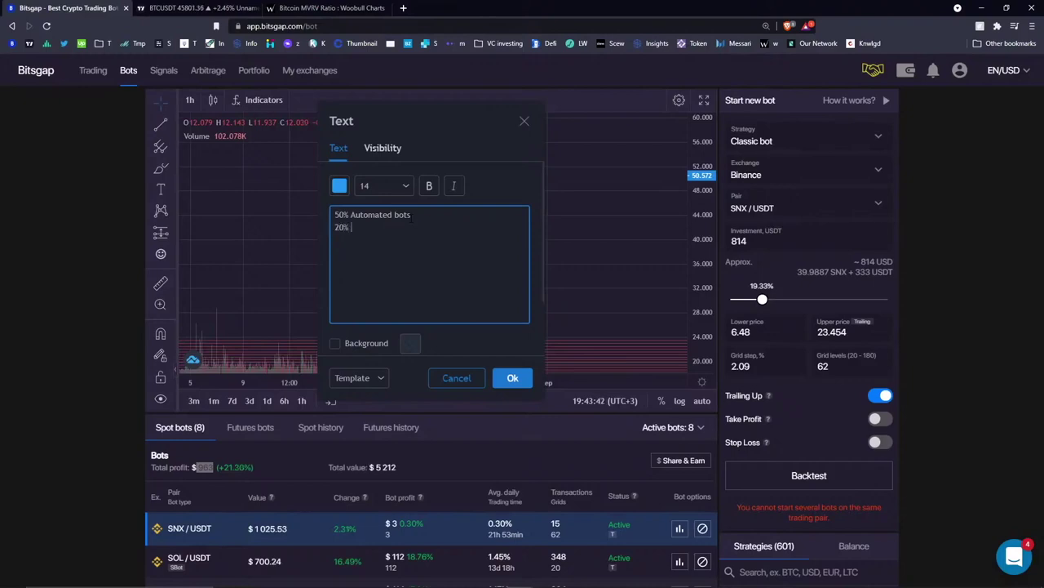
{"action": "type", "text": "manual"}
{"action": "type", "text": "spec"}
{"action": "key", "text": "BackSpace"}
{"action": "key", "text": "BackSpace"}
{"action": "key", "text": "BackSpace"}
{"action": "key", "text": "BackSpace"}
{"action": "type", "text": "30% hodl"}
{"action": "left_click", "coordinate": [524, 121]}
- Switch the right panel to the Balance tab and scroll through the currency balances
{"action": "scroll", "coordinate": [522, 245], "scroll_direction": "down", "scroll_amount": 5}
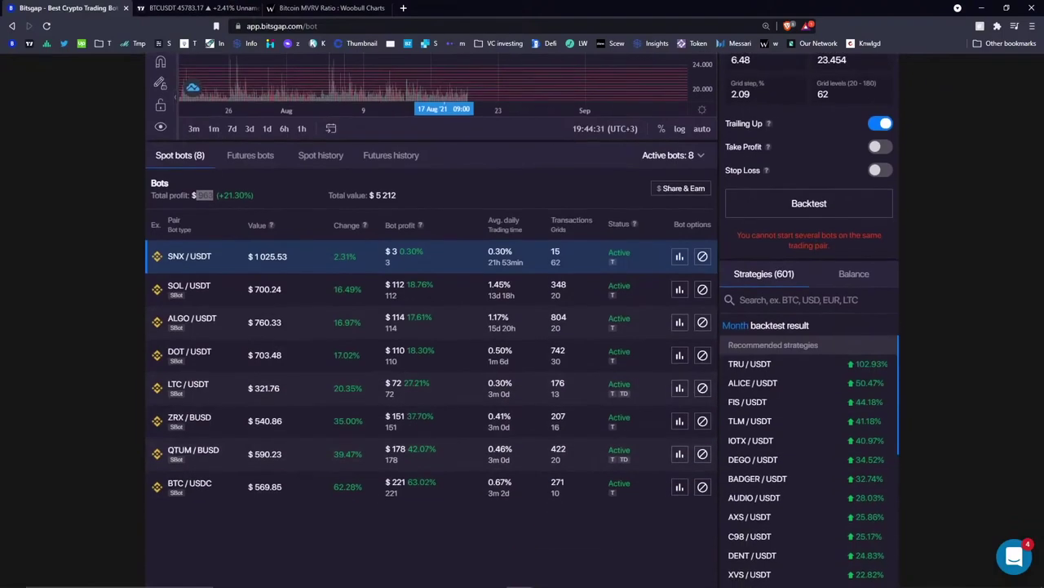
{"action": "left_click", "coordinate": [853, 278]}
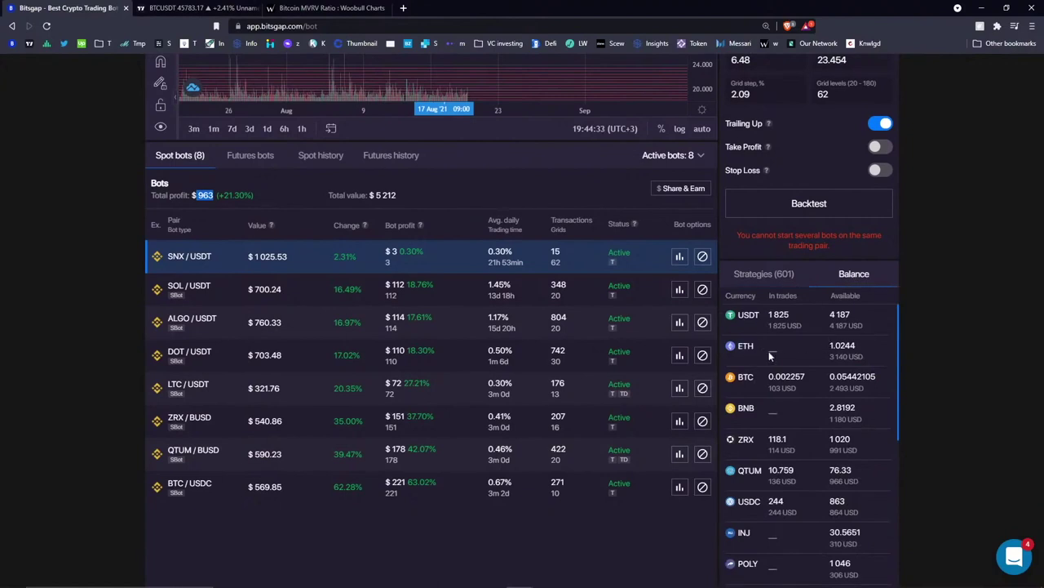
{"action": "scroll", "coordinate": [780, 331], "scroll_direction": "down", "scroll_amount": 1}
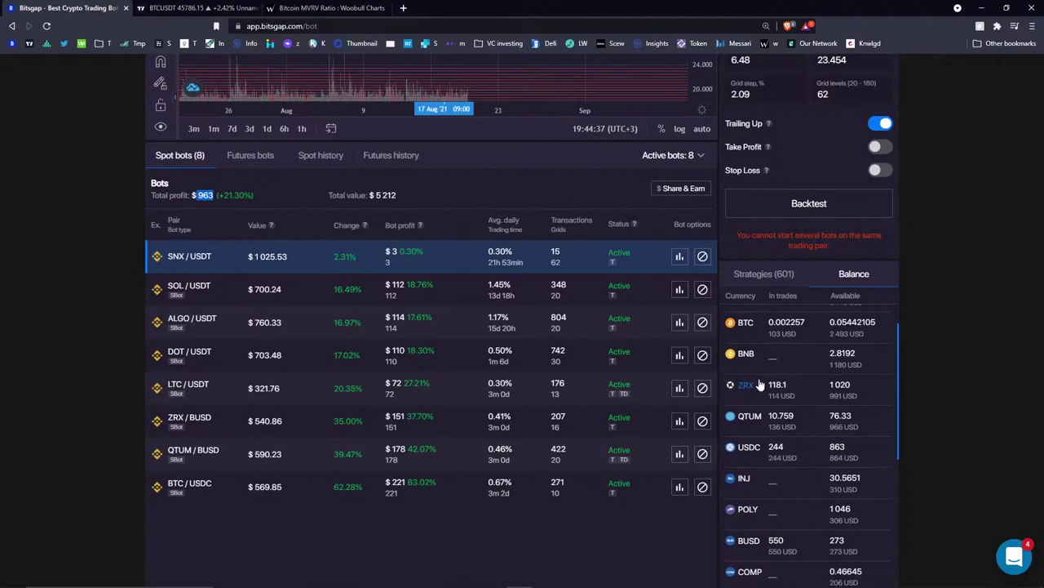
{"action": "scroll", "coordinate": [752, 418], "scroll_direction": "down", "scroll_amount": 2}
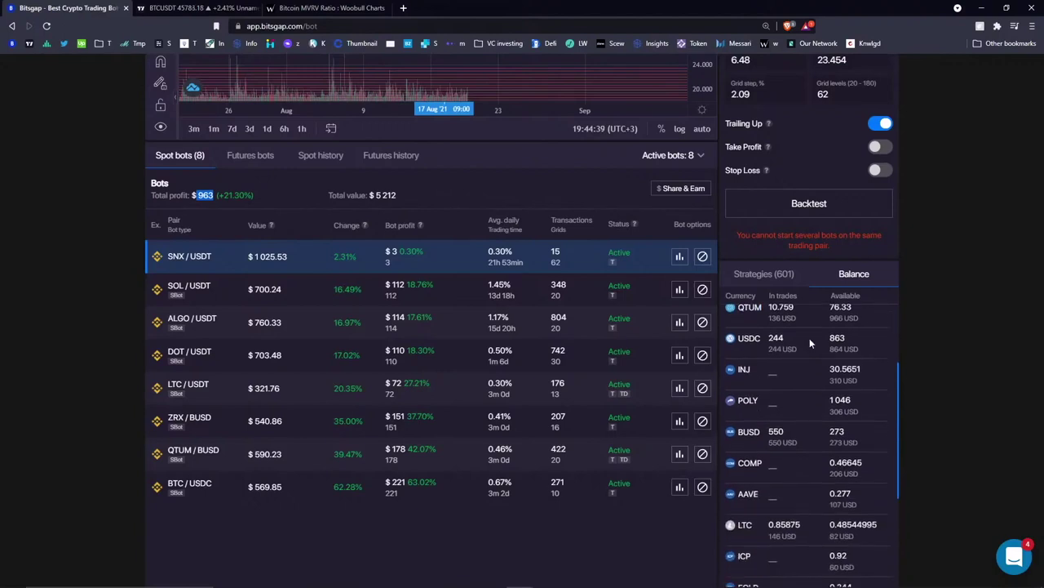
{"action": "scroll", "coordinate": [810, 338], "scroll_direction": "down", "scroll_amount": 3}
{"action": "scroll", "coordinate": [813, 396], "scroll_direction": "up", "scroll_amount": 10}
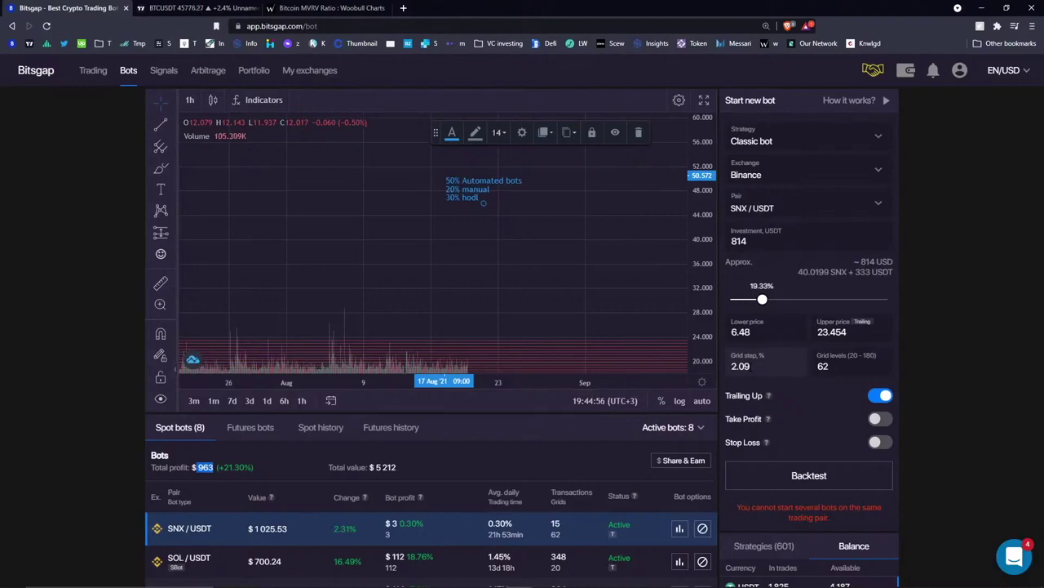
{"action": "scroll", "coordinate": [535, 415], "scroll_direction": "down", "scroll_amount": 1}
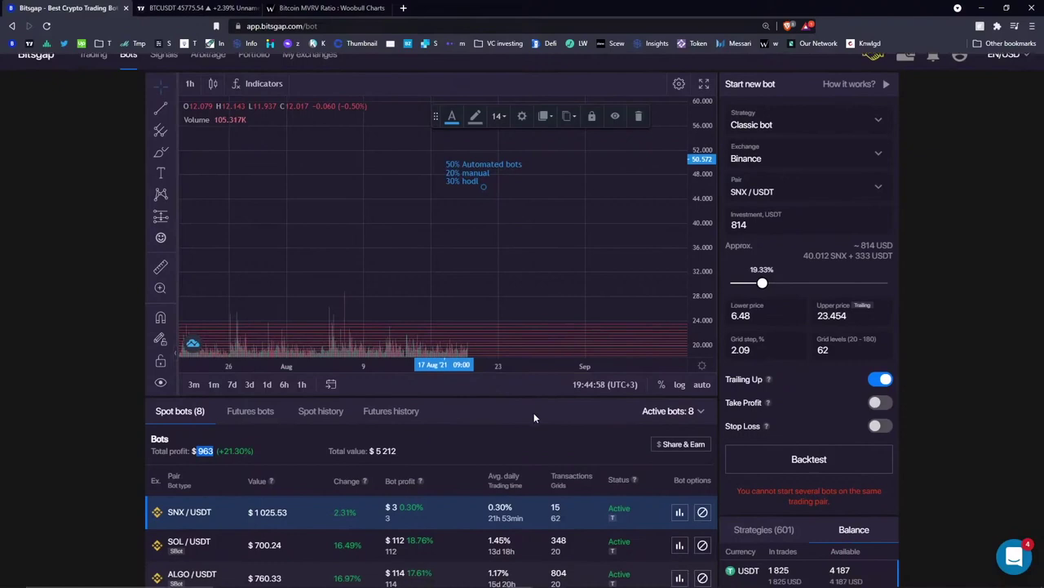
{"action": "scroll", "coordinate": [533, 413], "scroll_direction": "down", "scroll_amount": 1}
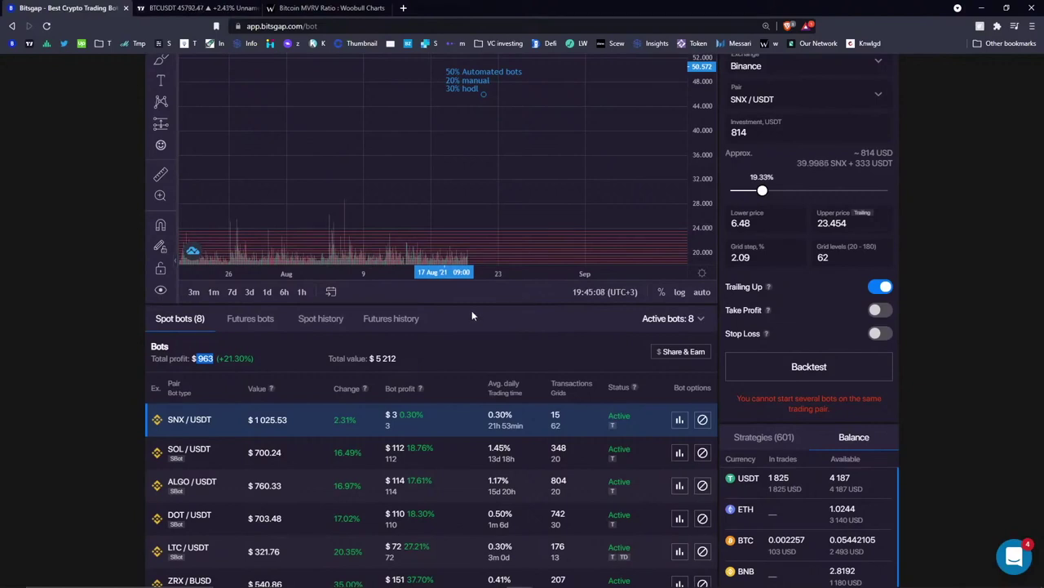
{"action": "left_click", "coordinate": [502, 341]}
{"action": "scroll", "coordinate": [511, 342], "scroll_direction": "down", "scroll_amount": 3}
{"action": "scroll", "coordinate": [536, 261], "scroll_direction": "up", "scroll_amount": 1}
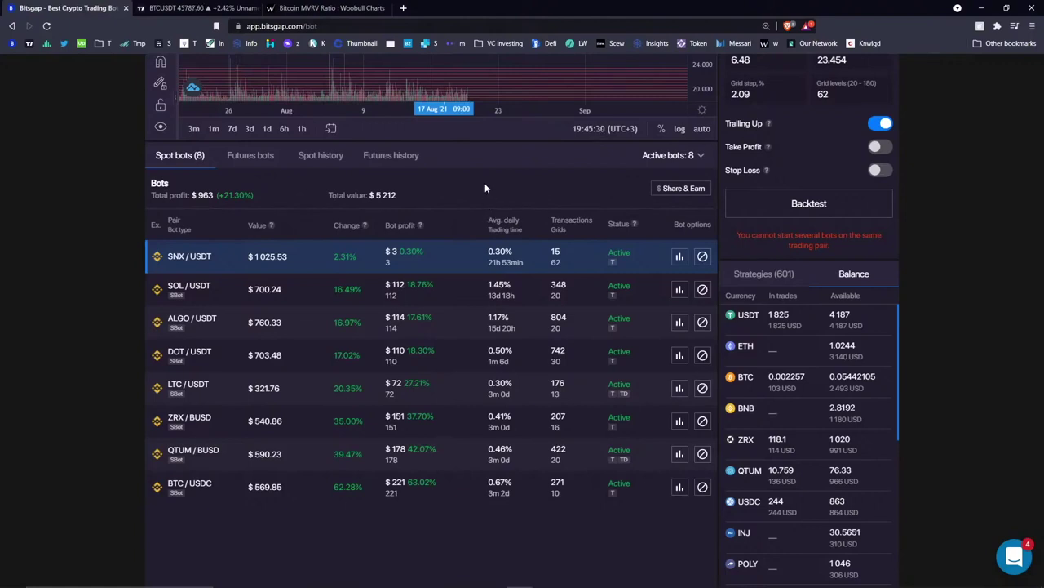
{"action": "scroll", "coordinate": [488, 213], "scroll_direction": "up", "scroll_amount": 3}
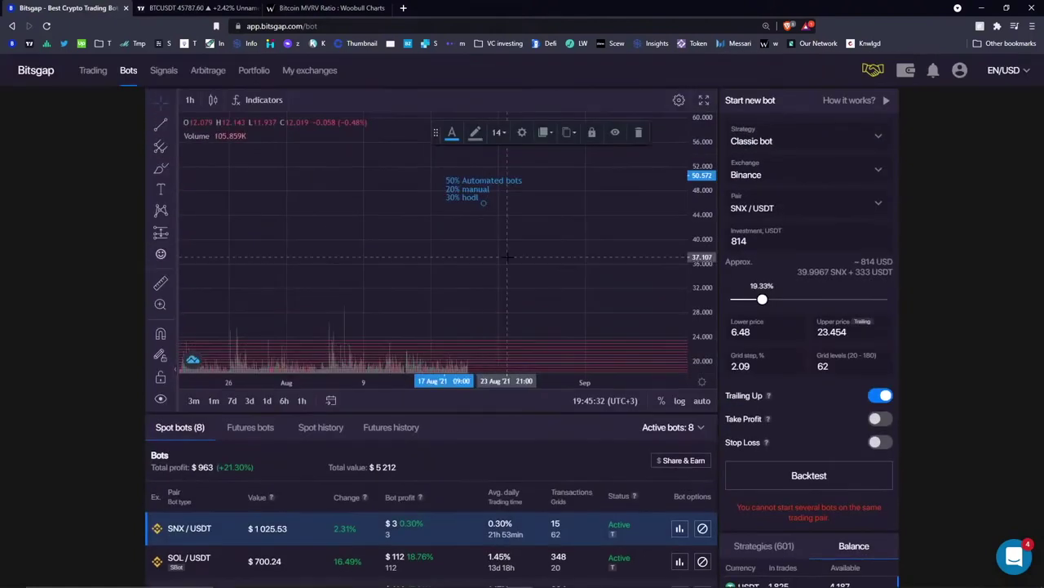
- Reopen the three-line chart note, select 'hodl', and confirm the label on the chart
{"action": "double_click", "coordinate": [463, 187]}
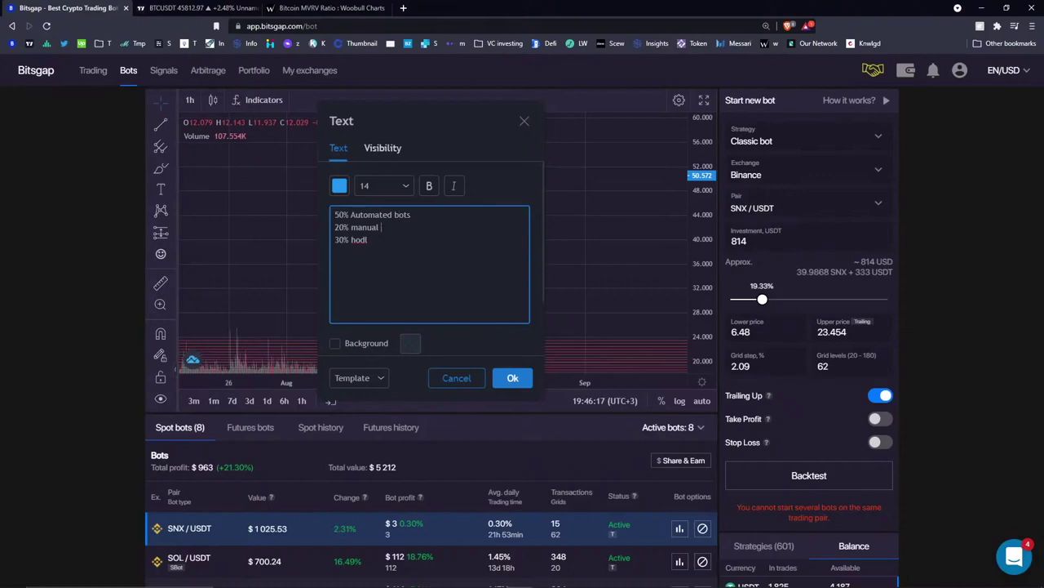
{"action": "double_click", "coordinate": [359, 240]}
{"action": "left_click", "coordinate": [522, 381]}
{"action": "scroll", "coordinate": [563, 227], "scroll_direction": "down", "scroll_amount": 3}
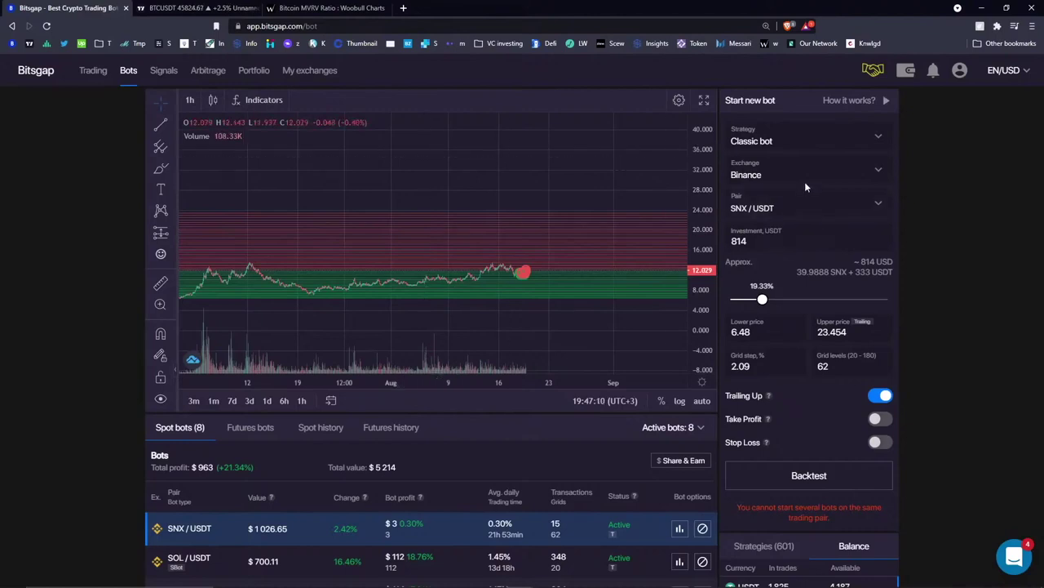
- Try the SBot and Classic bot strategies, then set the exchange to Binance Futures
{"action": "left_click", "coordinate": [816, 146]}
{"action": "left_click", "coordinate": [783, 176]}
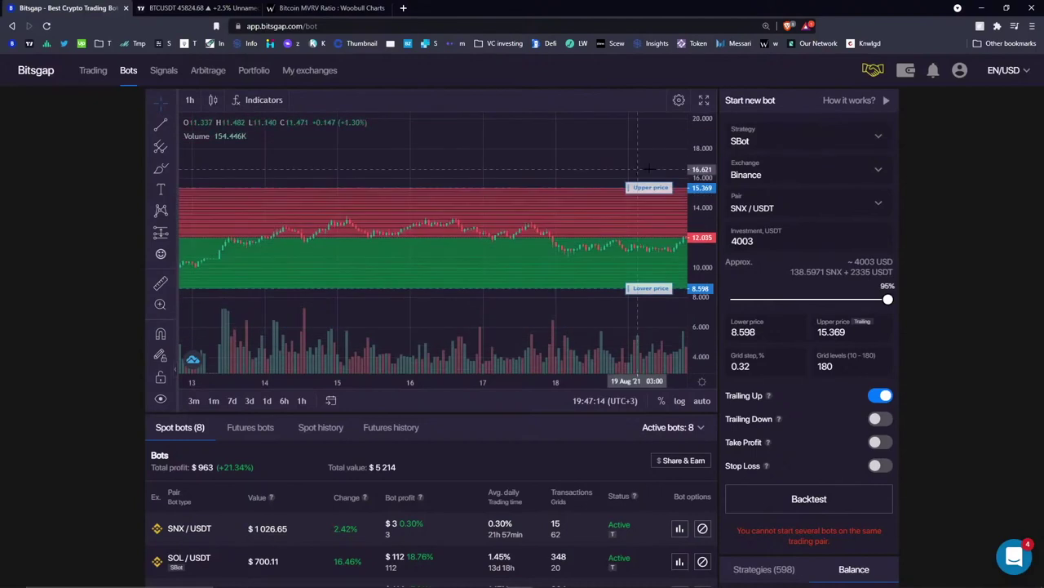
{"action": "left_click", "coordinate": [790, 143]}
{"action": "left_click", "coordinate": [791, 224]}
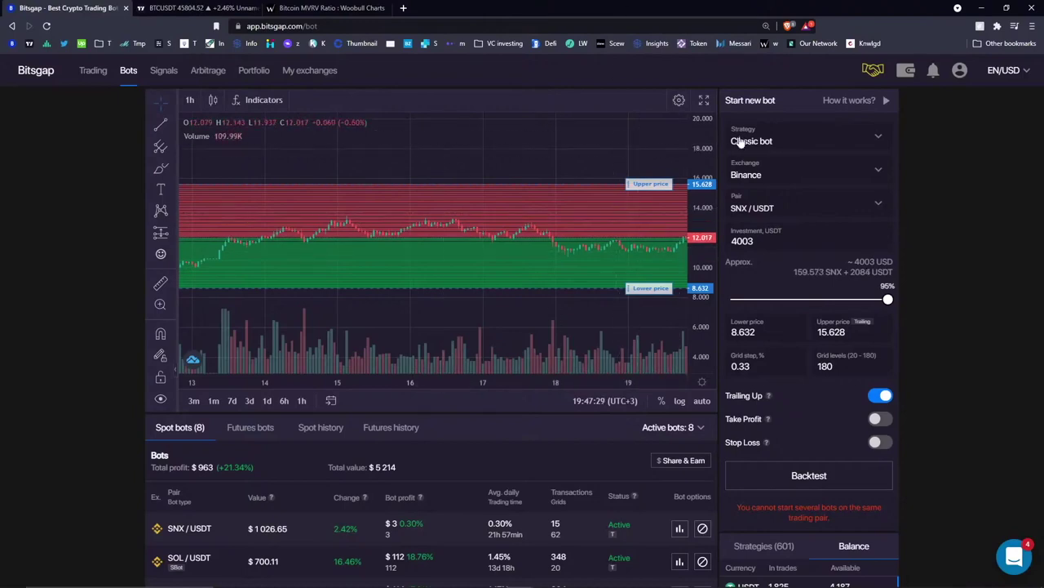
{"action": "left_click", "coordinate": [809, 183]}
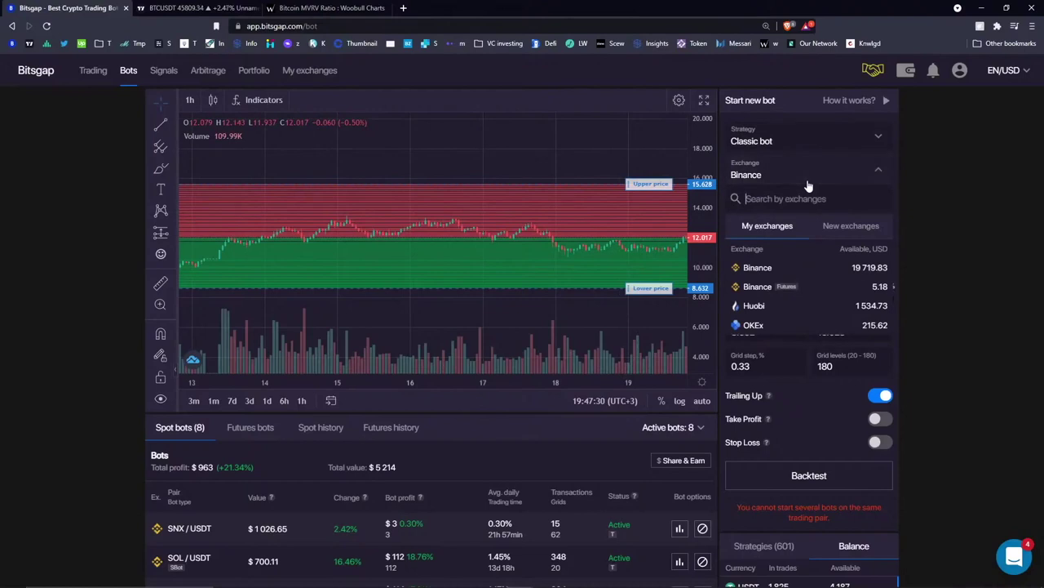
{"action": "left_click", "coordinate": [831, 291]}
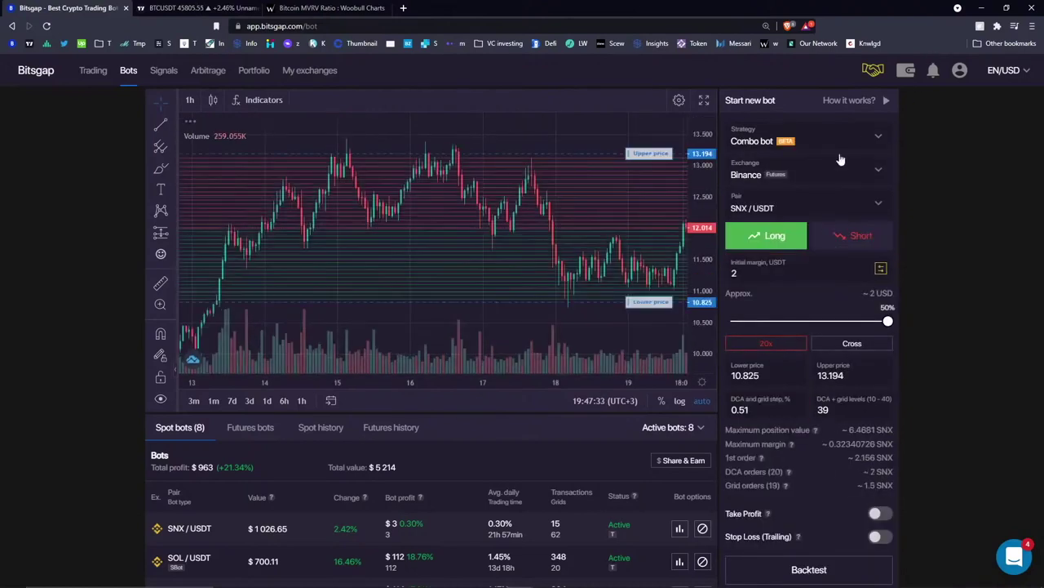
- Switch the Combo bot to Short and lower its leverage from 20x to 10x
{"action": "left_click", "coordinate": [853, 244]}
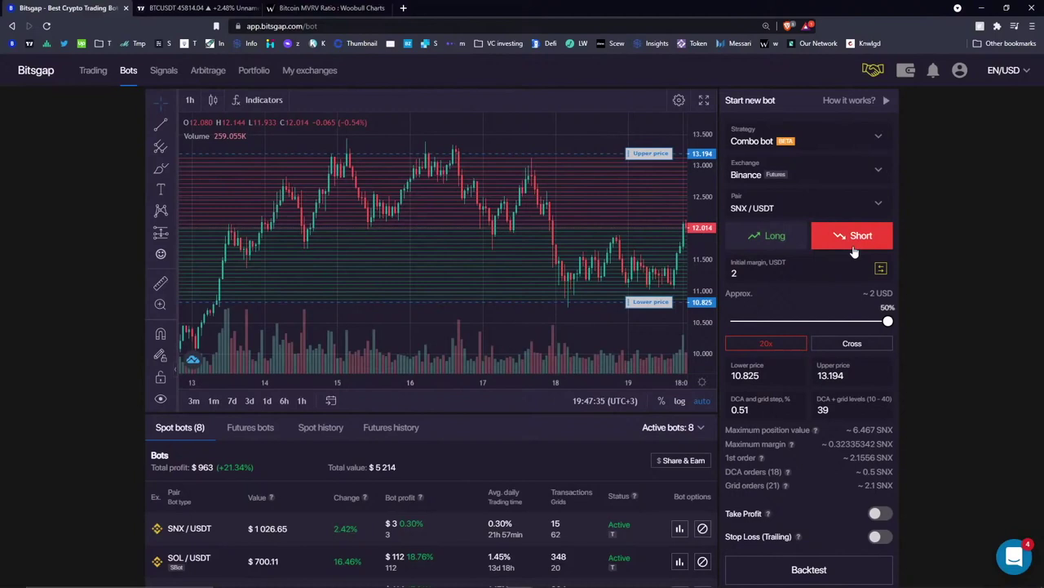
{"action": "scroll", "coordinate": [438, 220], "scroll_direction": "down", "scroll_amount": 5}
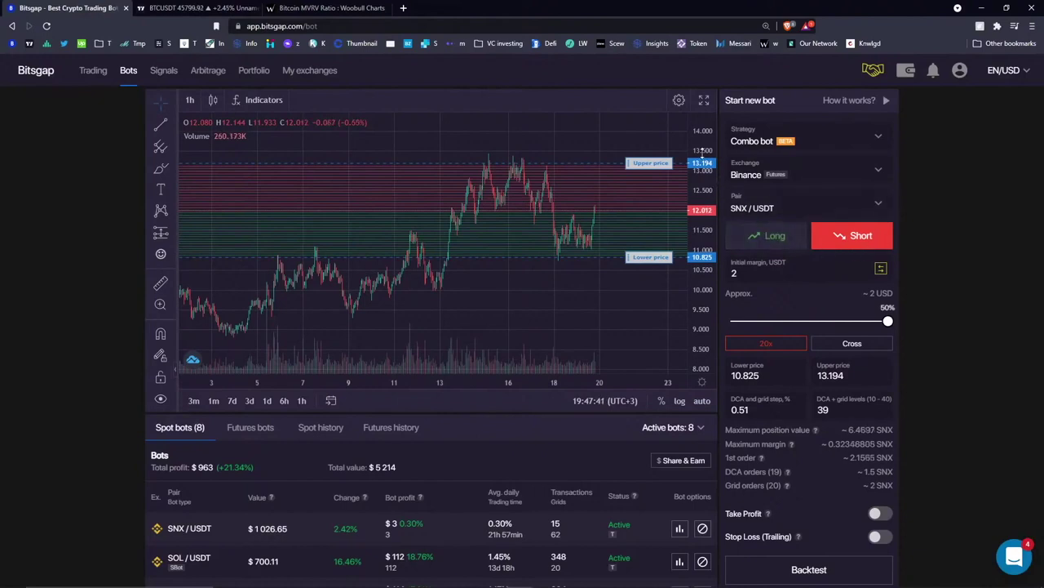
{"action": "left_click", "coordinate": [766, 342]}
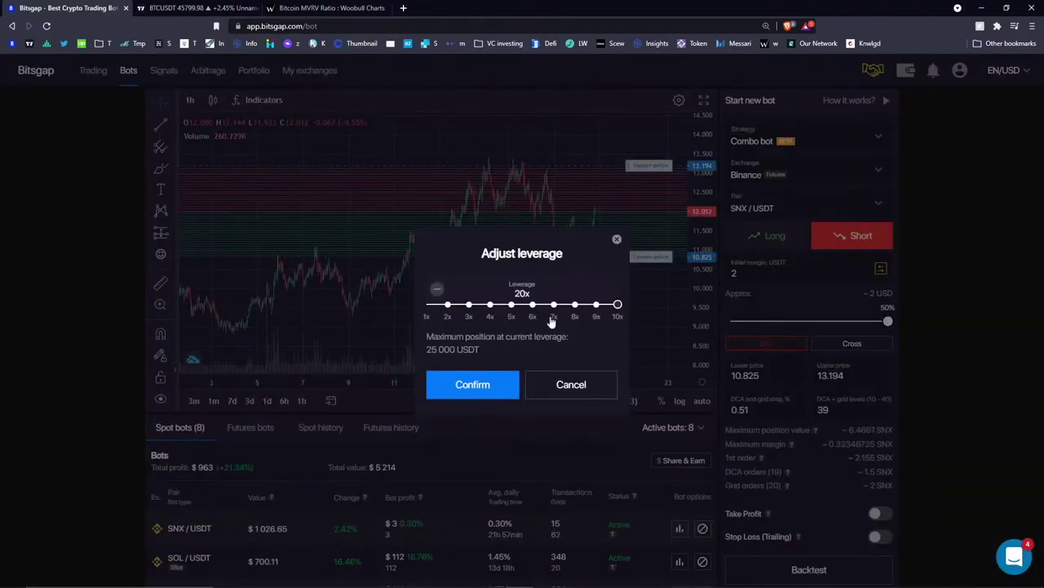
{"action": "left_click_drag", "start_coordinate": [593, 306], "coordinate": [618, 305]}
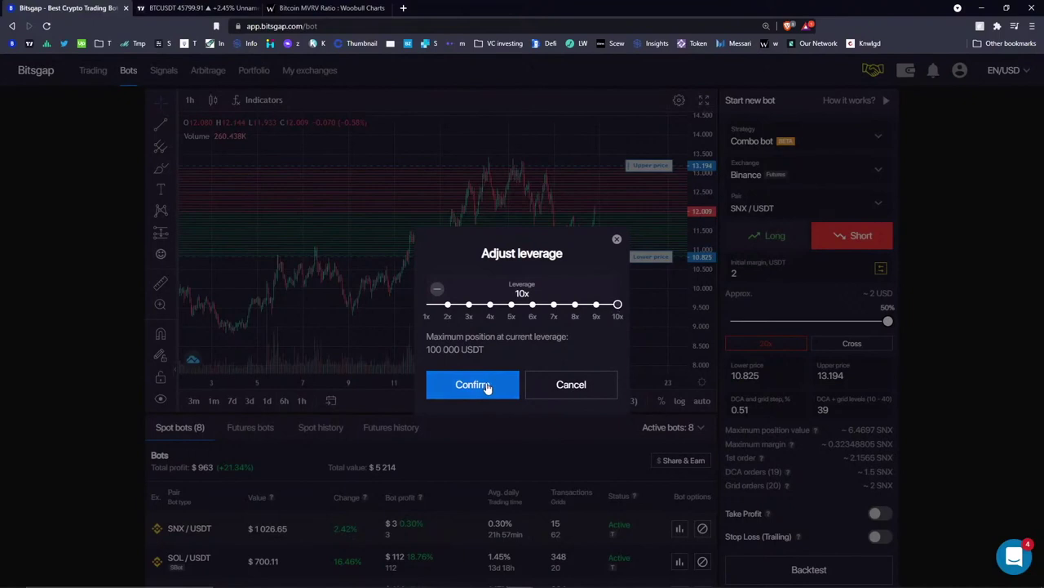
{"action": "left_click", "coordinate": [485, 385]}
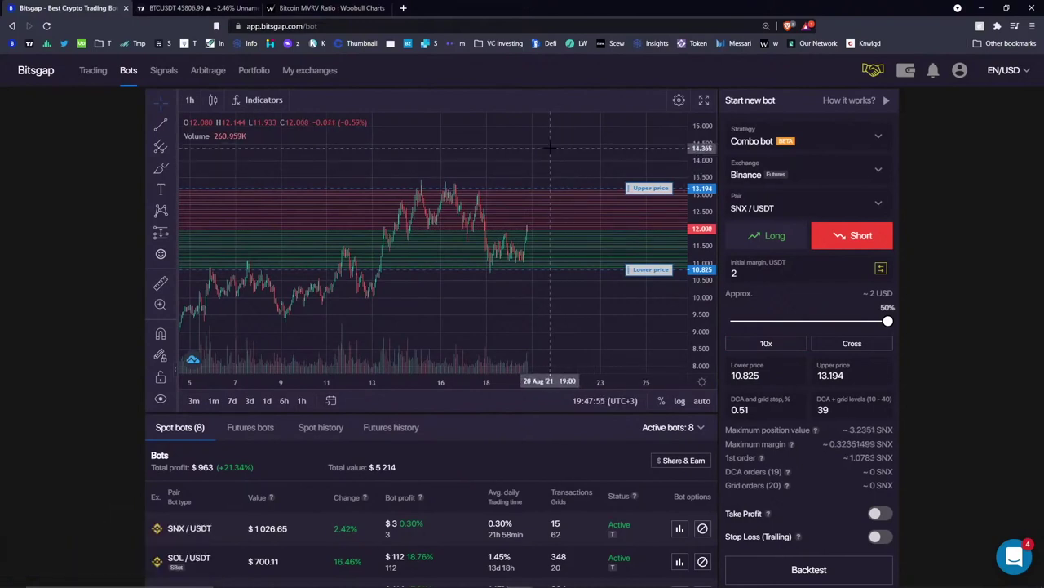
- Recheck and confirm the 10x leverage, then choose cross margin
{"action": "left_click", "coordinate": [769, 344]}
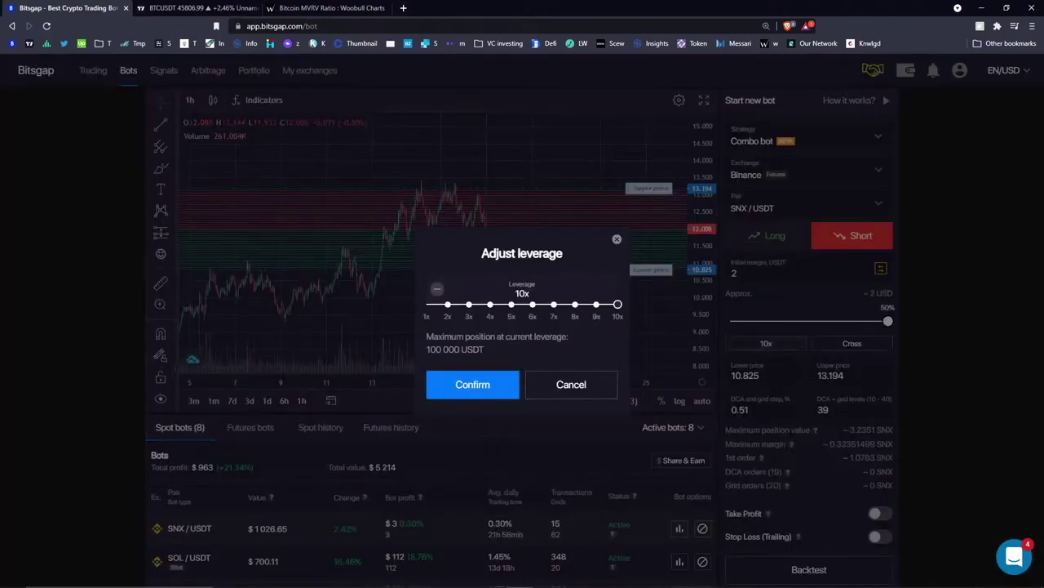
{"action": "left_click", "coordinate": [494, 385]}
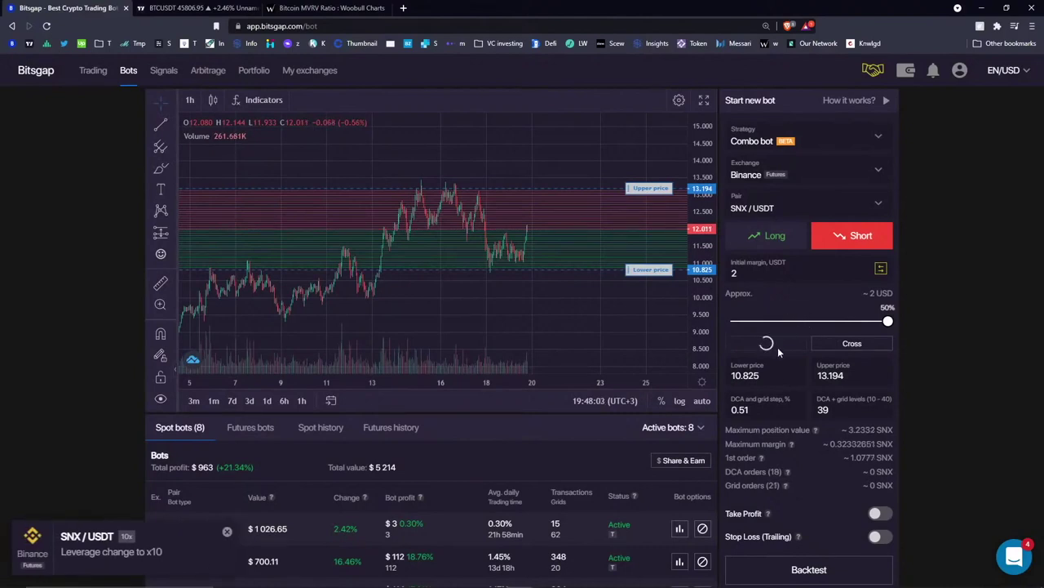
{"action": "left_click", "coordinate": [841, 342]}
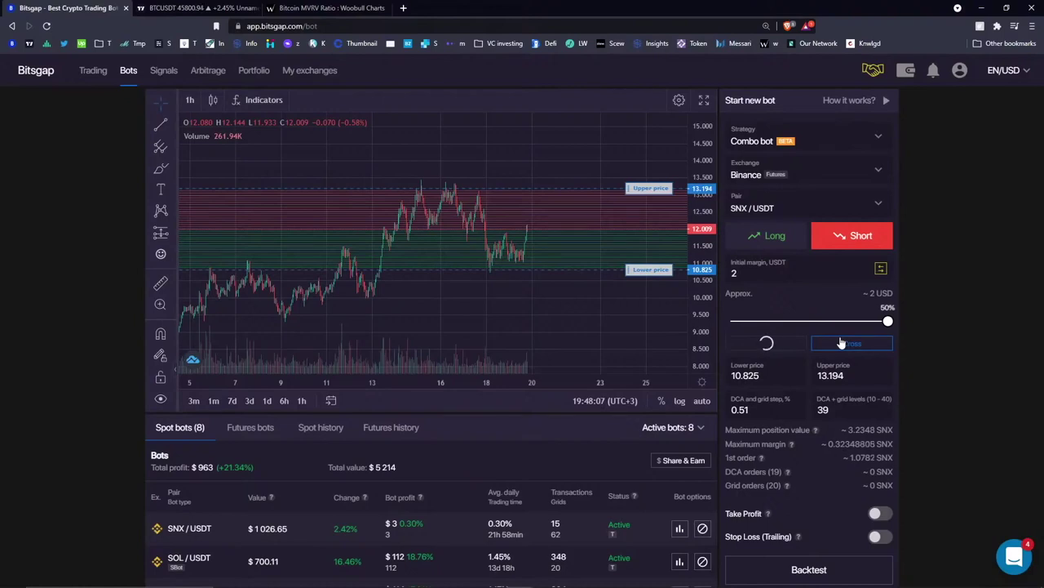
{"action": "scroll", "coordinate": [842, 343], "scroll_direction": "down", "scroll_amount": 4}
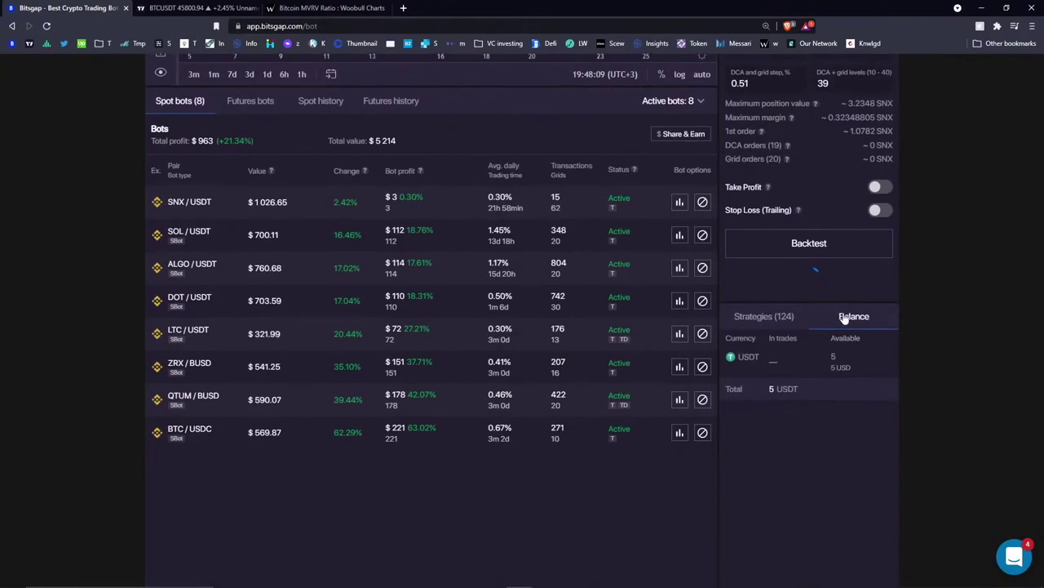
- Move the SNX/USDT bot back to Binance spot, reverting it to SBot
{"action": "scroll", "coordinate": [844, 345], "scroll_direction": "up", "scroll_amount": 4}
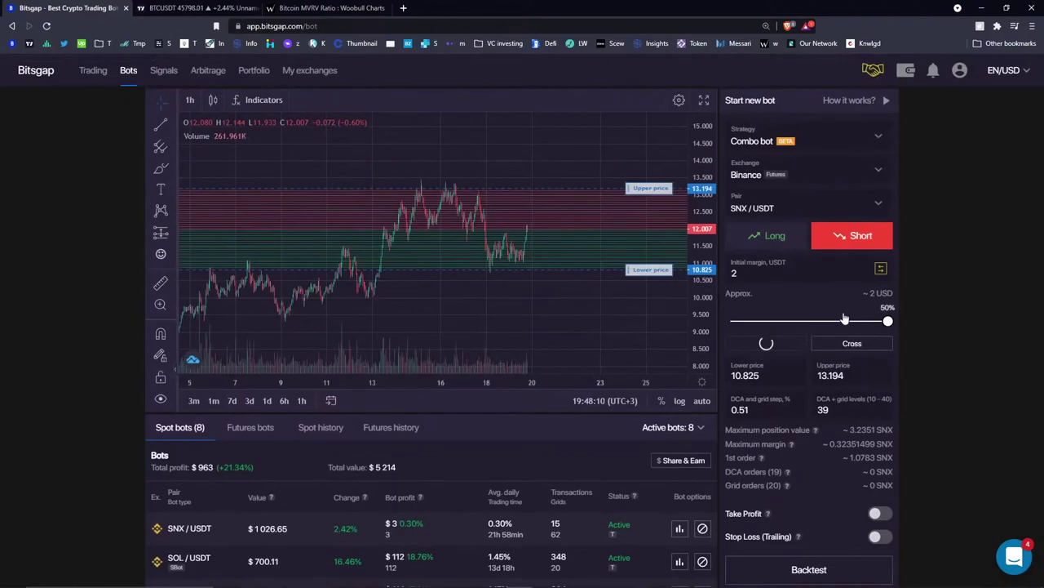
{"action": "left_click", "coordinate": [796, 173]}
{"action": "left_click", "coordinate": [772, 272]}
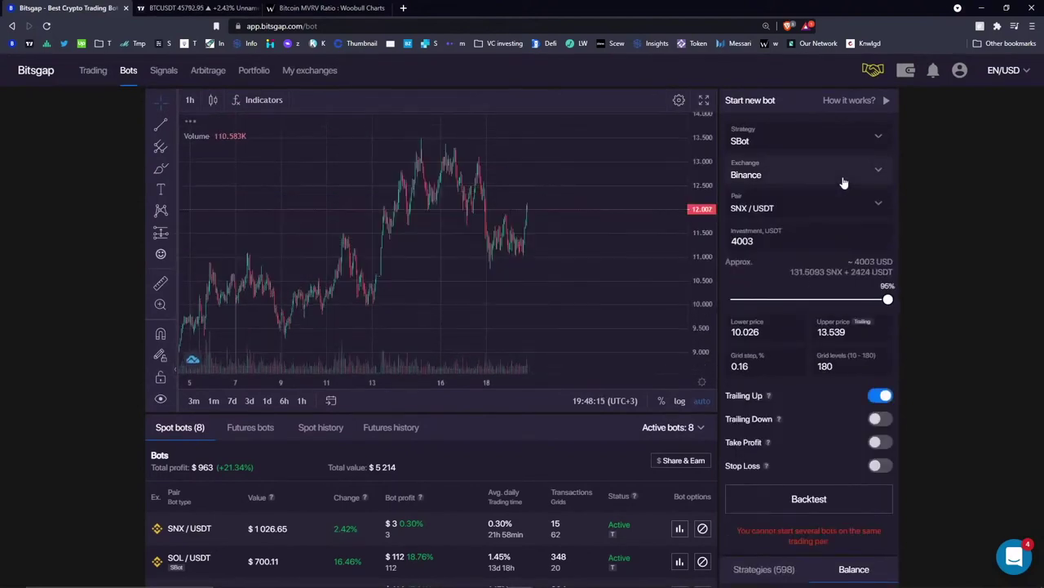
- Turn off the price scale's autoscale and bring up the exchange list again
{"action": "scroll", "coordinate": [577, 193], "scroll_direction": "down", "scroll_amount": 5}
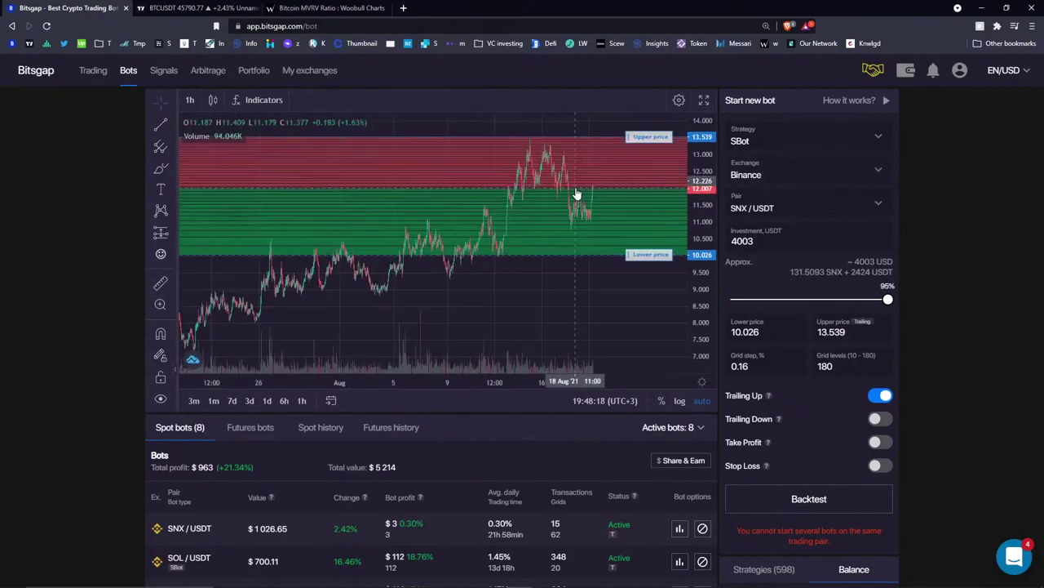
{"action": "right_click", "coordinate": [686, 157]}
{"action": "left_click", "coordinate": [645, 156]}
{"action": "left_click", "coordinate": [801, 173]}
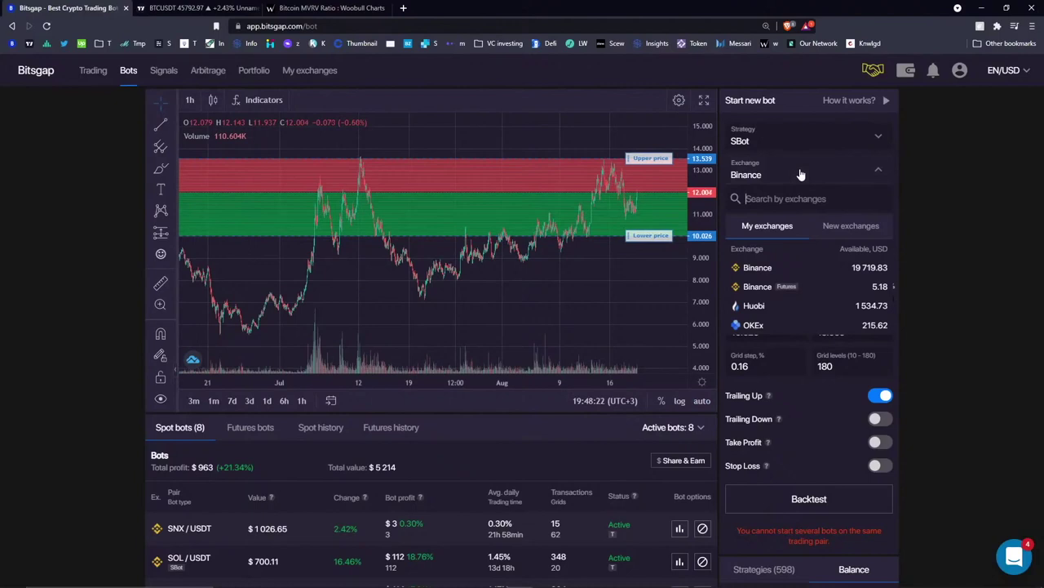
- Select Huobi as the SBot's exchange and recheck the list, keeping Huobi
{"action": "left_click", "coordinate": [784, 308]}
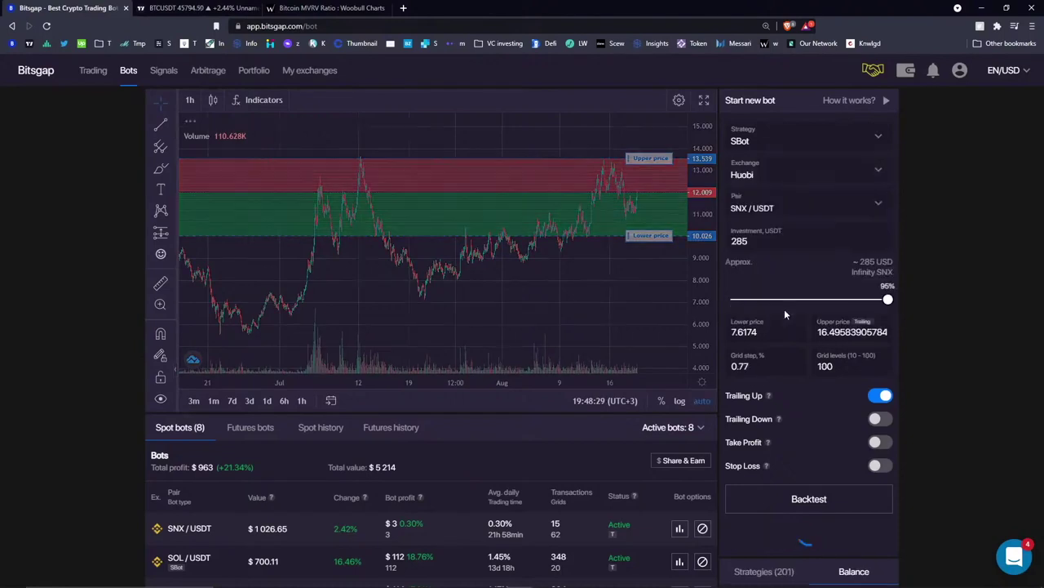
{"action": "left_click", "coordinate": [785, 174]}
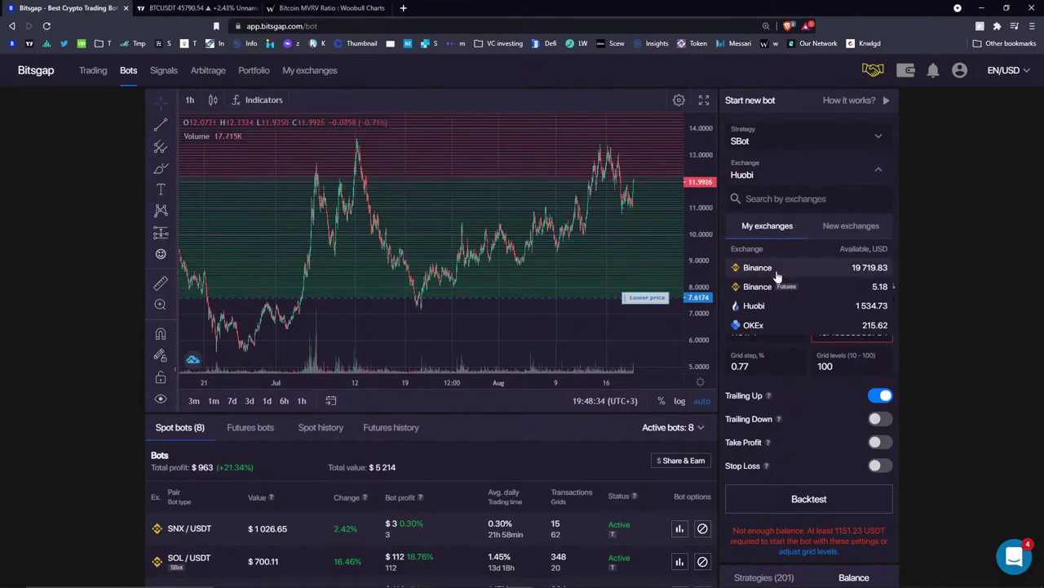
{"action": "left_click", "coordinate": [774, 307]}
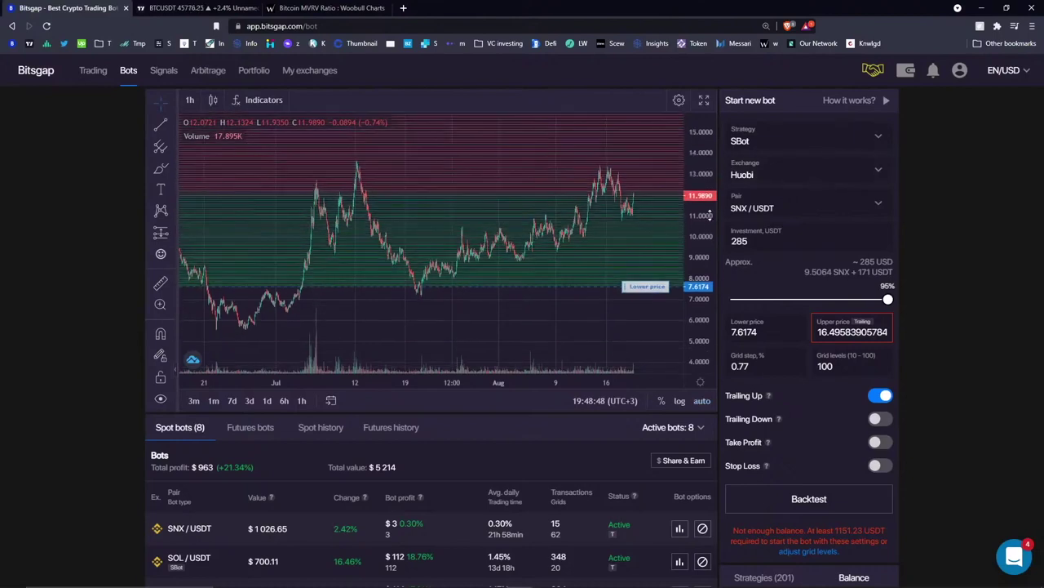
- Change the pair to ALGO/USDT, then AE/USDT, and enter a 300 USDT investment
{"action": "left_click", "coordinate": [805, 207]}
{"action": "scroll", "coordinate": [811, 314], "scroll_direction": "down", "scroll_amount": 6}
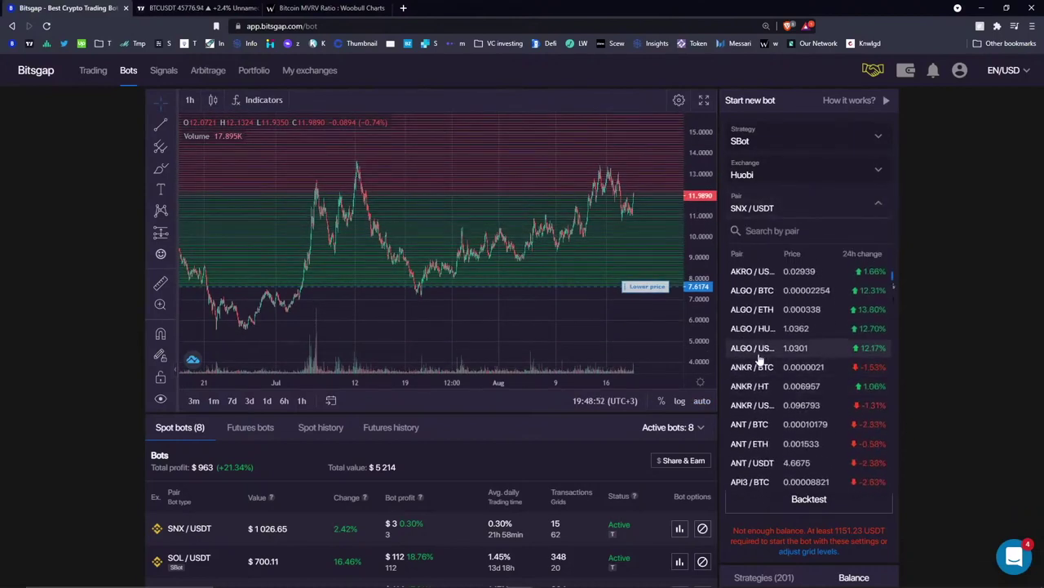
{"action": "left_click", "coordinate": [759, 349]}
{"action": "left_click", "coordinate": [788, 211]}
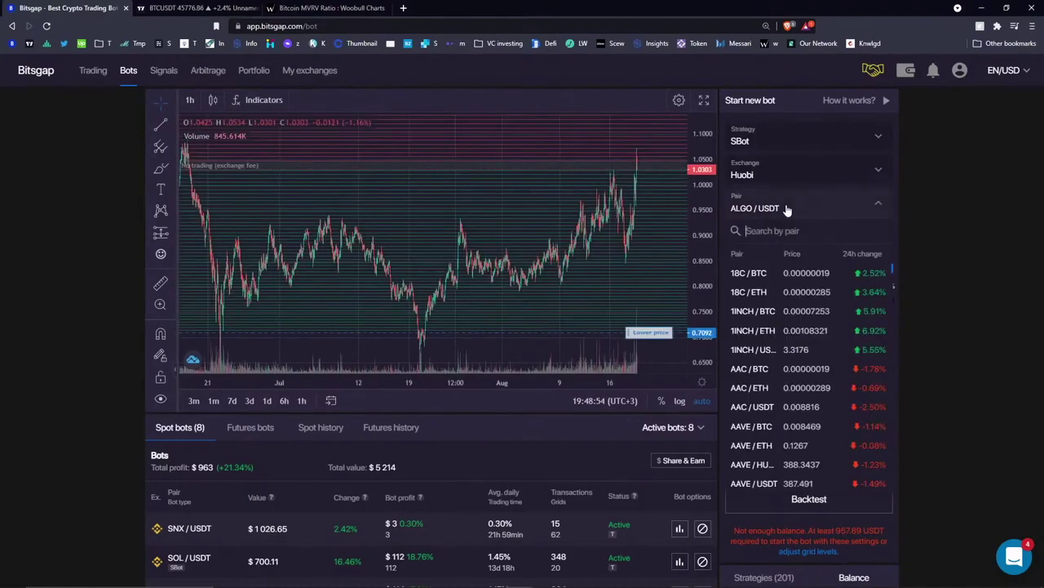
{"action": "left_click", "coordinate": [748, 373]}
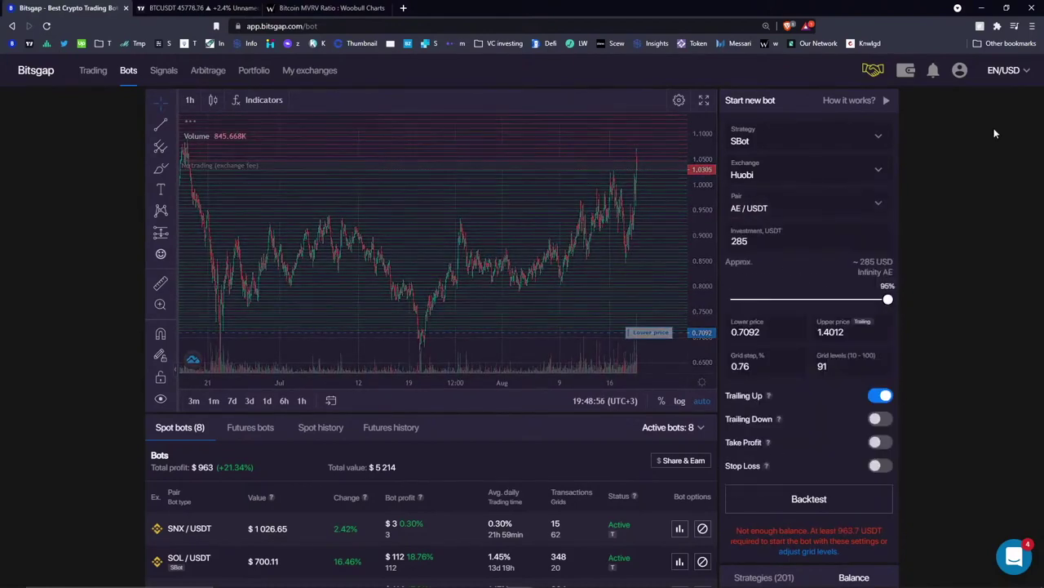
{"action": "type", "text": "300"}
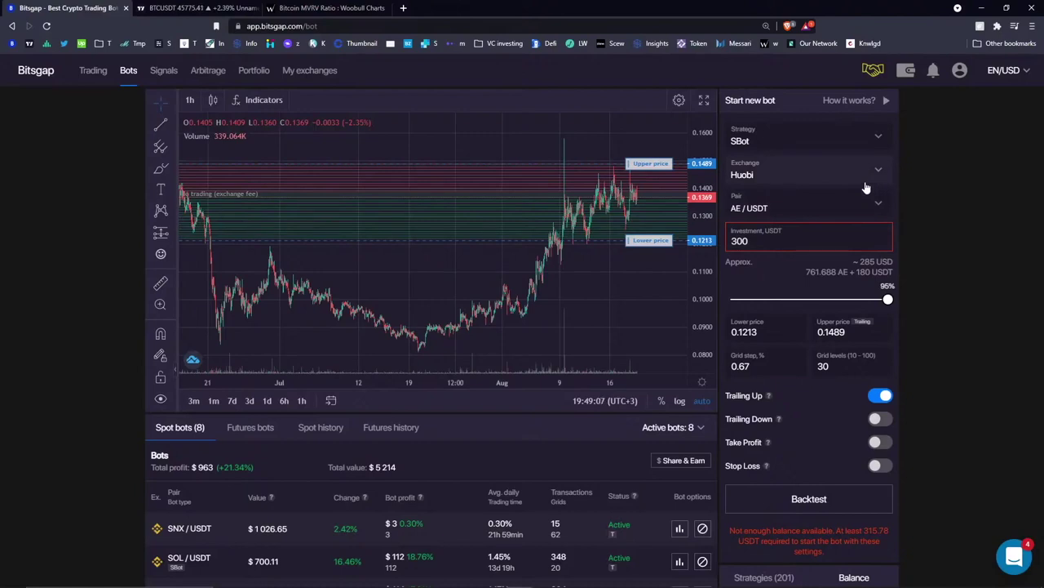
- Select the grid levels value 30, pan the chart, and switch the exchange to Binance
{"action": "left_click", "coordinate": [847, 366]}
{"action": "double_click", "coordinate": [838, 366]}
{"action": "left_click_drag", "start_coordinate": [607, 291], "coordinate": [552, 291]}
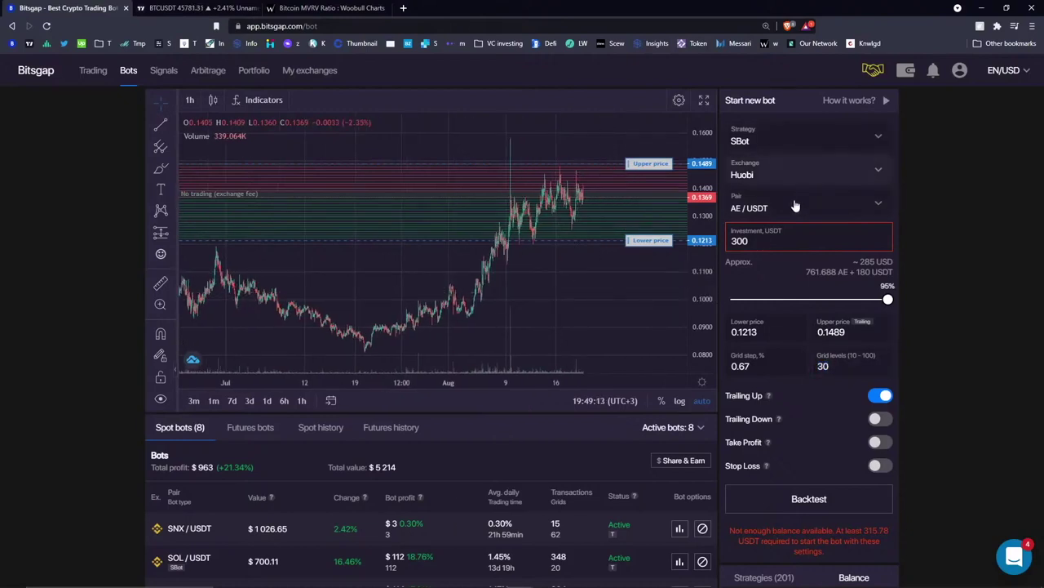
{"action": "left_click", "coordinate": [799, 168]}
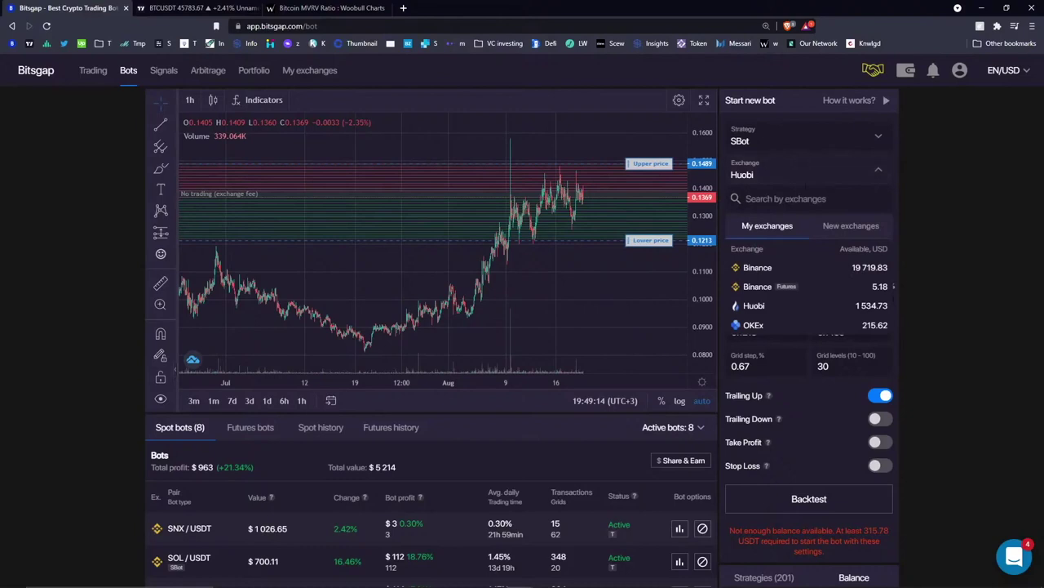
{"action": "left_click", "coordinate": [825, 271]}
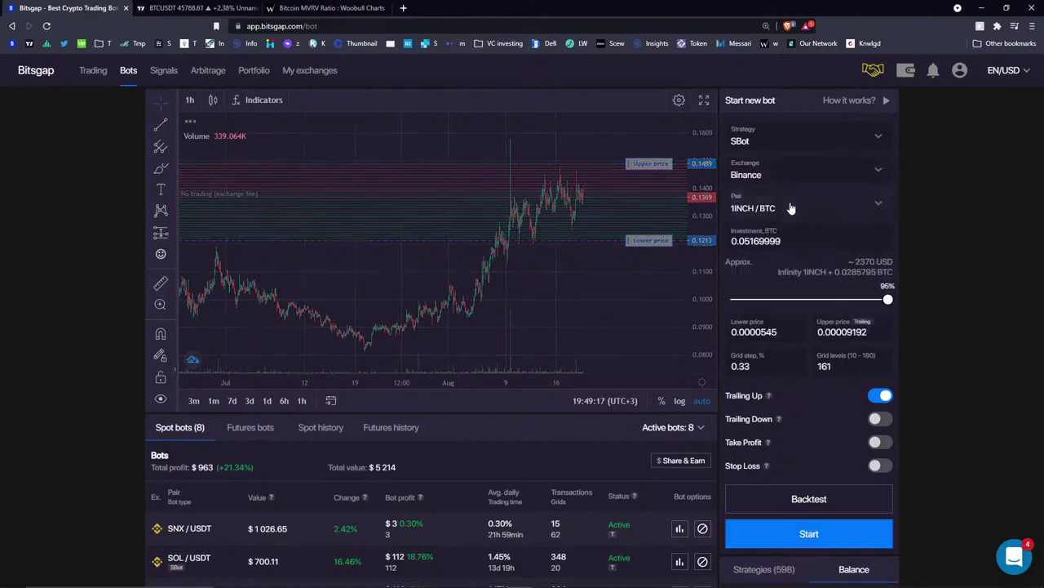
- Search the pair list for AE and ETH, then choose ADA/USDT
{"action": "left_click", "coordinate": [791, 208]}
{"action": "type", "text": "AE"}
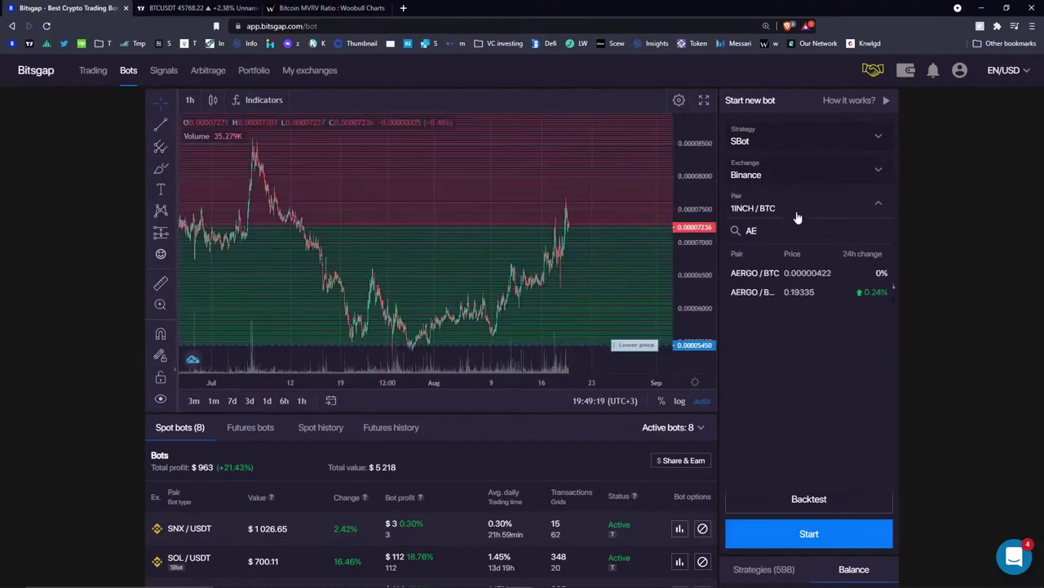
{"action": "key", "text": "BackSpace"}
{"action": "key", "text": "BackSpace"}
{"action": "type", "text": "ET"}
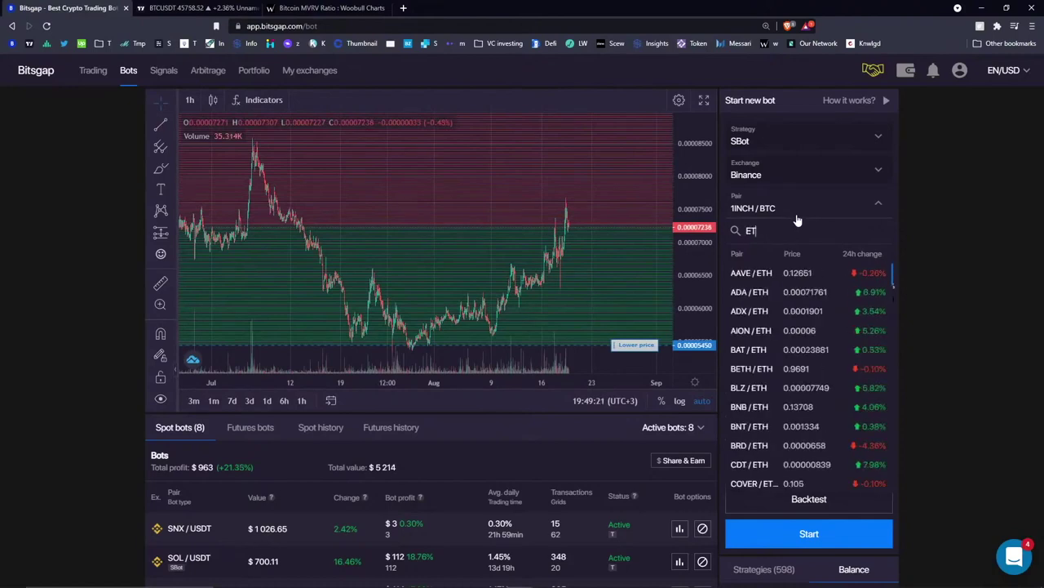
{"action": "type", "text": "H"}
{"action": "scroll", "coordinate": [815, 386], "scroll_direction": "down", "scroll_amount": 3}
{"action": "key", "text": "BackSpace"}
{"action": "key", "text": "BackSpace"}
{"action": "key", "text": "BackSpace"}
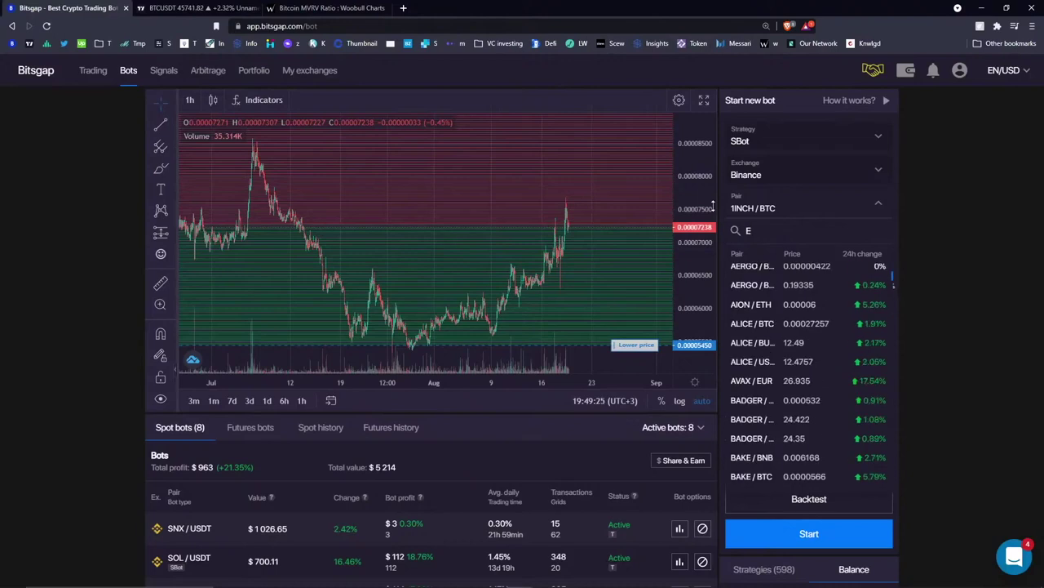
{"action": "left_click", "coordinate": [780, 210]}
{"action": "left_click", "coordinate": [781, 208]}
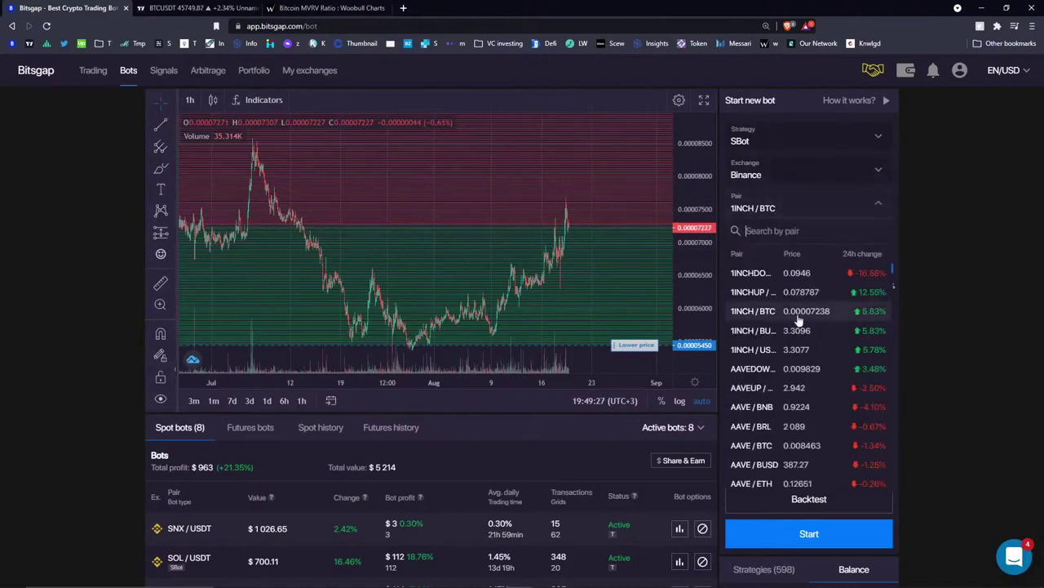
{"action": "scroll", "coordinate": [792, 337], "scroll_direction": "down", "scroll_amount": 5}
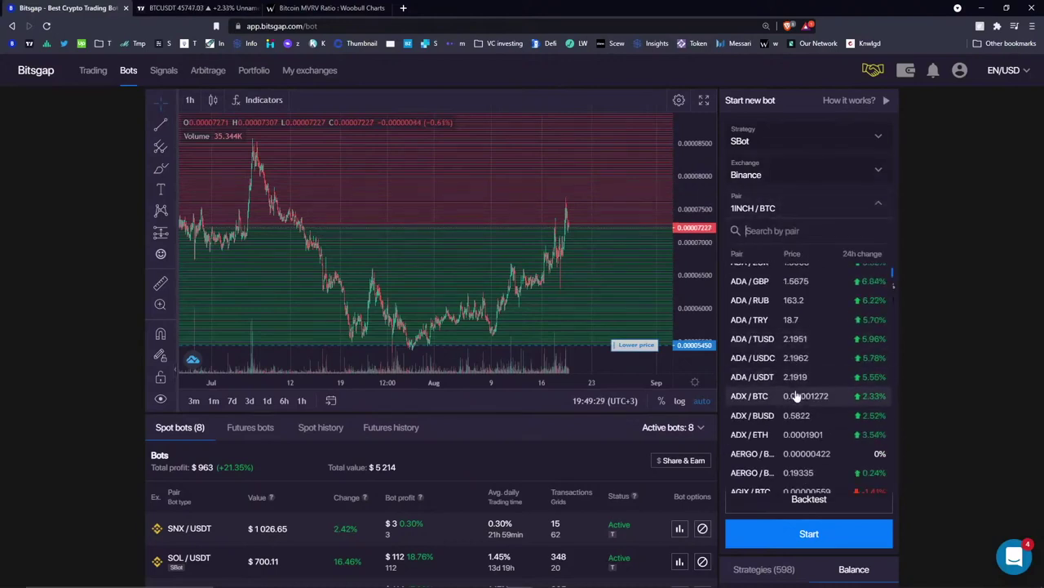
{"action": "left_click", "coordinate": [802, 377]}
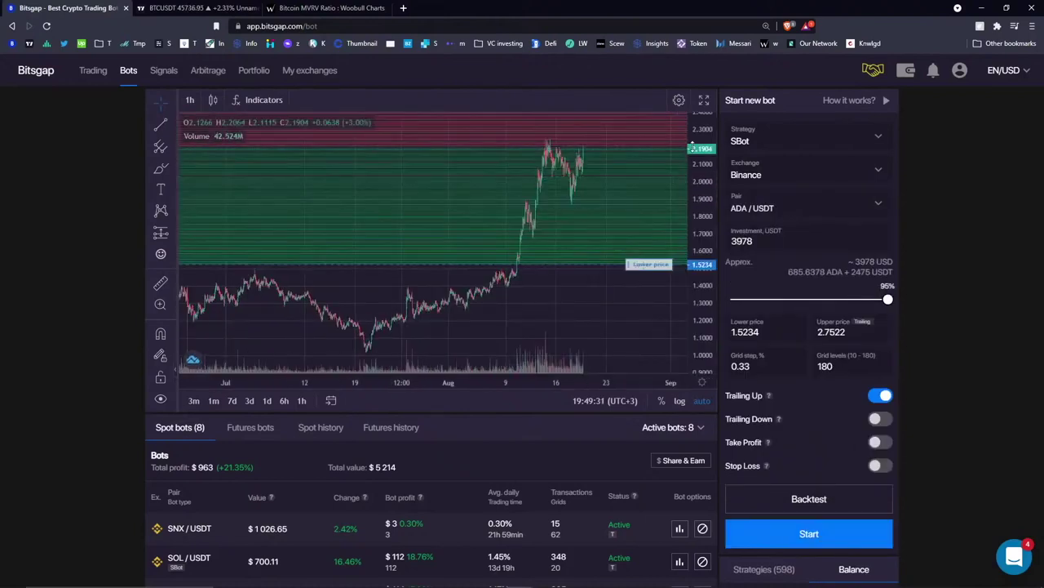
- Drag the range to 1.6582–2.3267, invest 300 USDT, and accept the grid adjustment
{"action": "left_click_drag", "start_coordinate": [644, 275], "coordinate": [645, 264]}
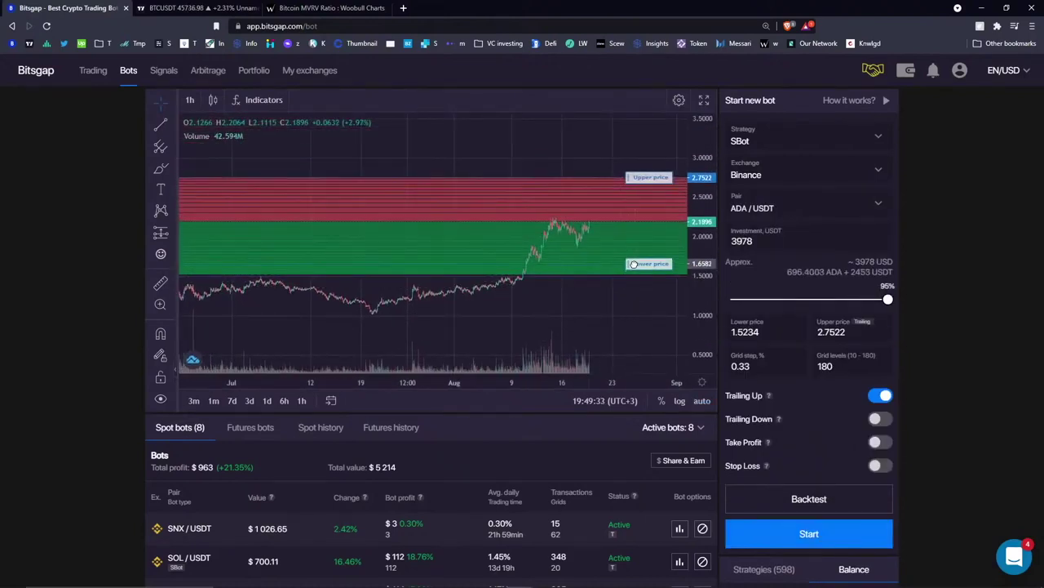
{"action": "left_click_drag", "start_coordinate": [646, 177], "coordinate": [645, 211]}
{"action": "double_click", "coordinate": [741, 241]}
{"action": "type", "text": "300"}
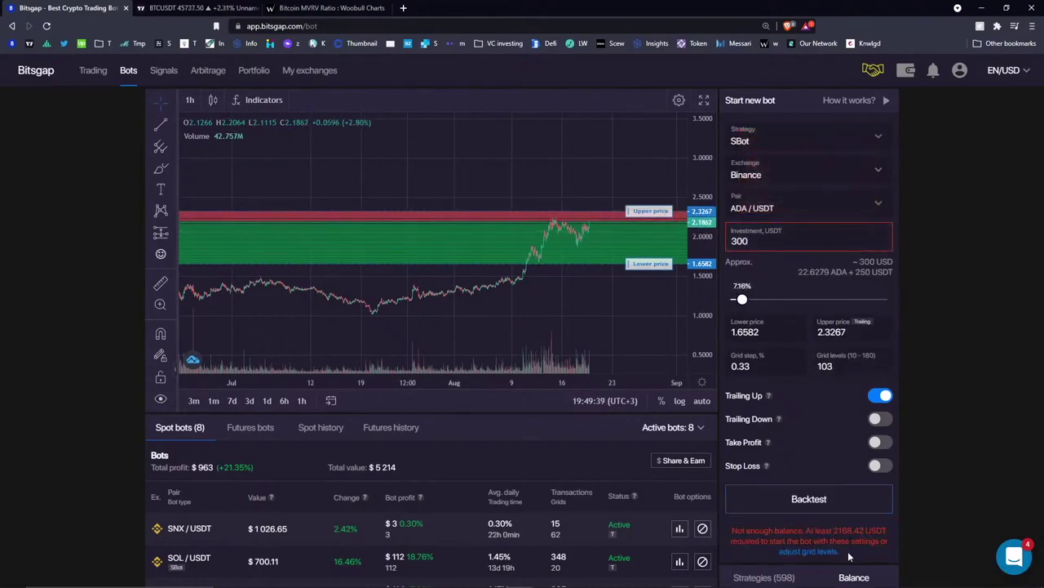
{"action": "left_click", "coordinate": [821, 550]}
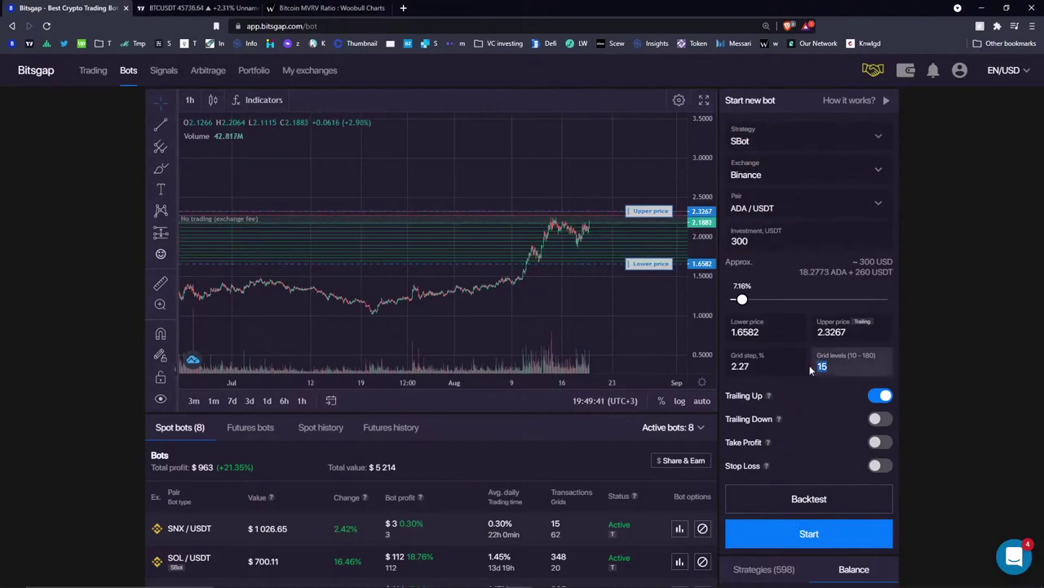
- Switch the exchange to Huobi and drag the price range to 1.868133–2.279209
{"action": "left_click", "coordinate": [776, 173]}
{"action": "left_click", "coordinate": [781, 313]}
{"action": "left_click", "coordinate": [793, 205]}
{"action": "left_click", "coordinate": [794, 210]}
{"action": "left_click_drag", "start_coordinate": [637, 294], "coordinate": [615, 205]}
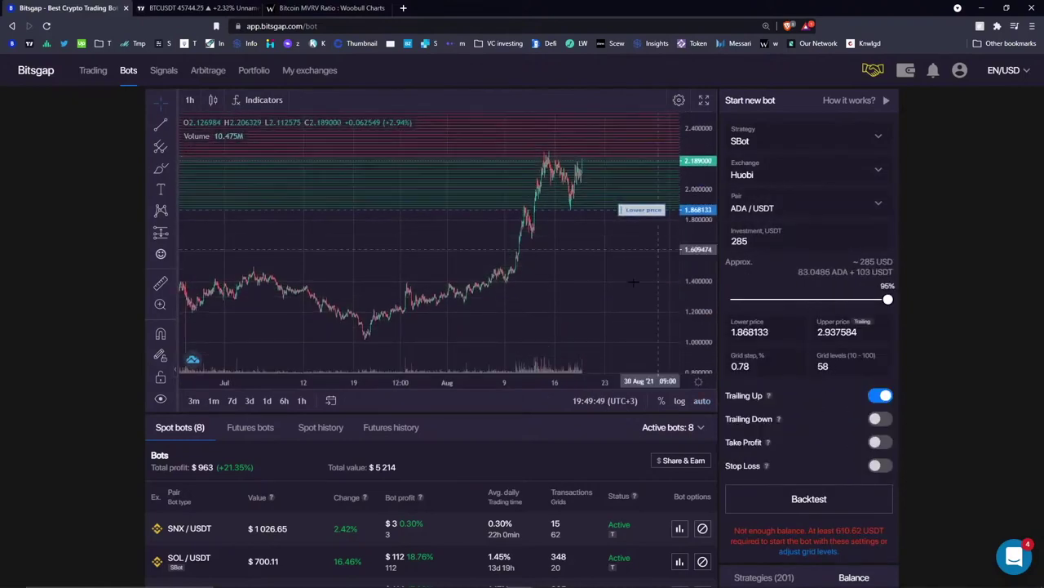
{"action": "left_click_drag", "start_coordinate": [640, 140], "coordinate": [634, 207]}
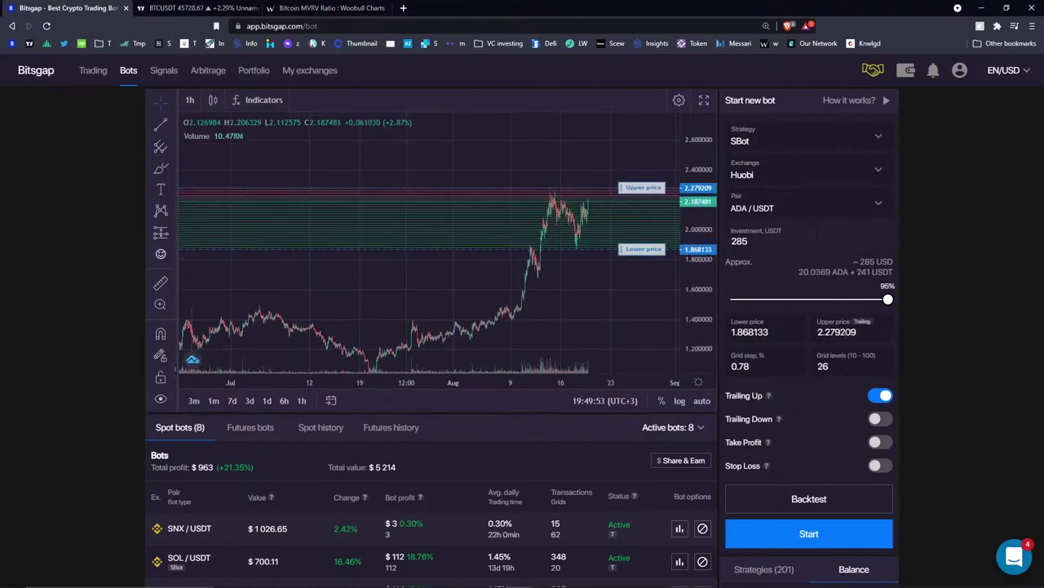
- Set the investment to 300 USDT and 30 grid levels at a 0.65% step
{"action": "type", "text": "00"}
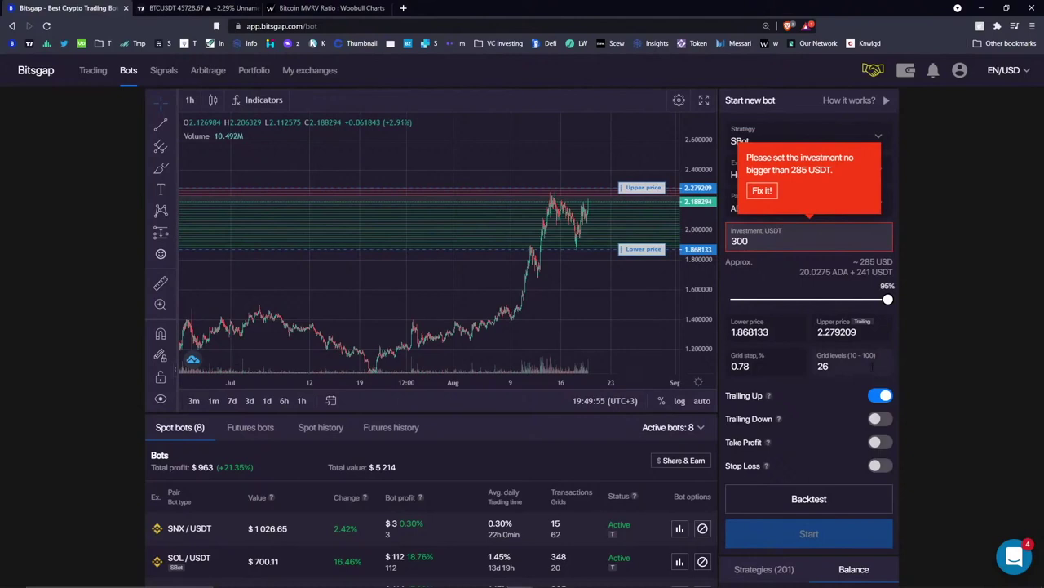
{"action": "double_click", "coordinate": [822, 366]}
{"action": "type", "text": "30"}
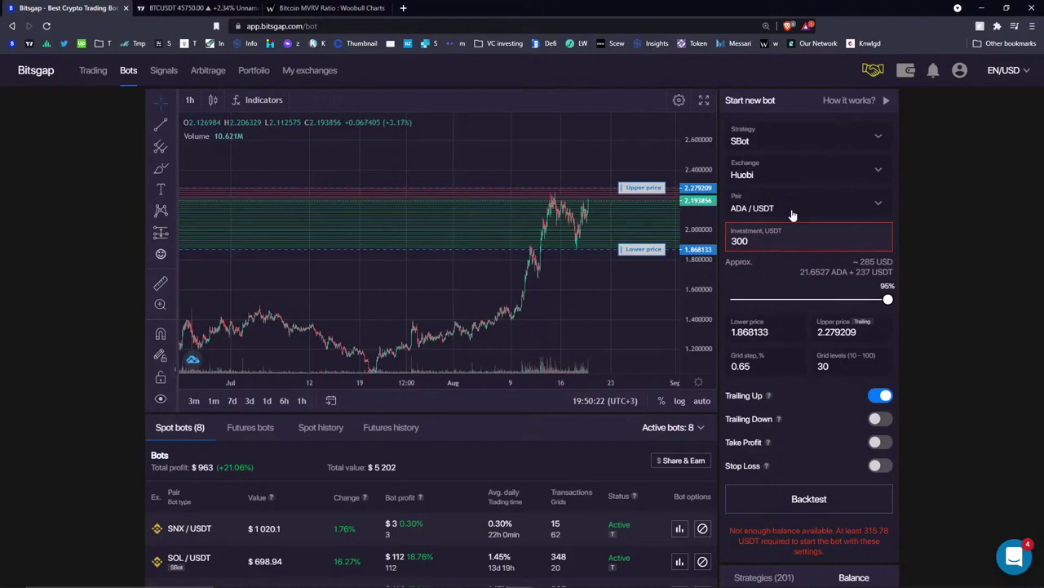
{"action": "double_click", "coordinate": [759, 241]}
{"action": "left_click", "coordinate": [946, 171]}
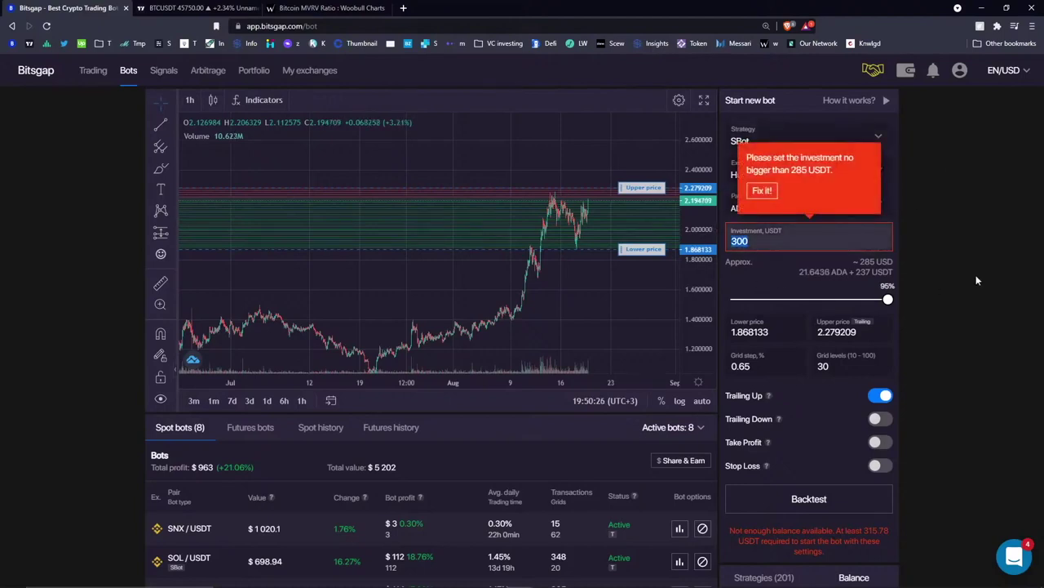
{"action": "double_click", "coordinate": [846, 367]}
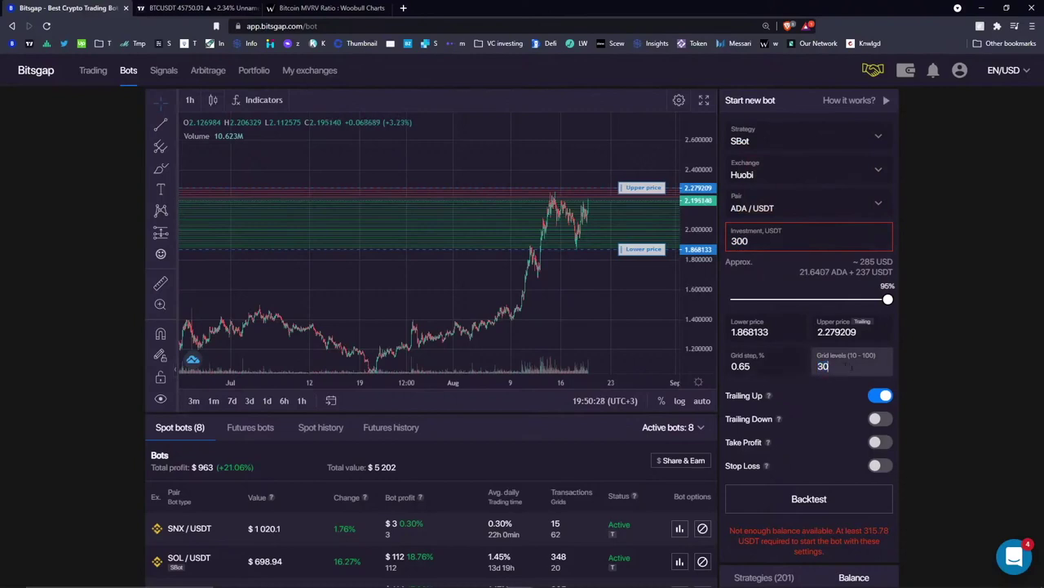
{"action": "key", "text": "shift+Tab"}
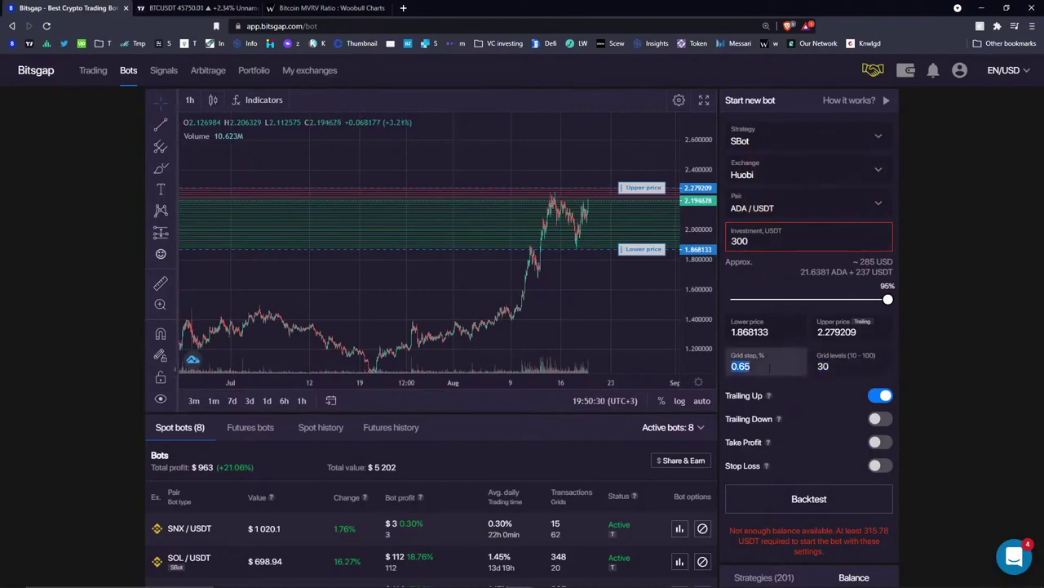
{"action": "left_click", "coordinate": [709, 325]}
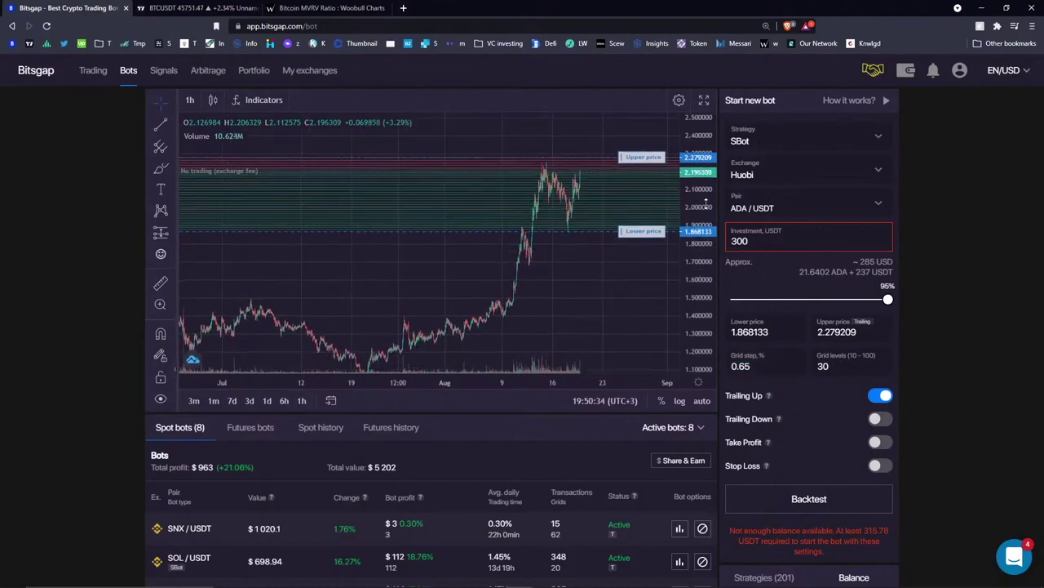
- Open the BTC / USDC bot's details from the bots list
{"action": "left_click", "coordinate": [801, 207]}
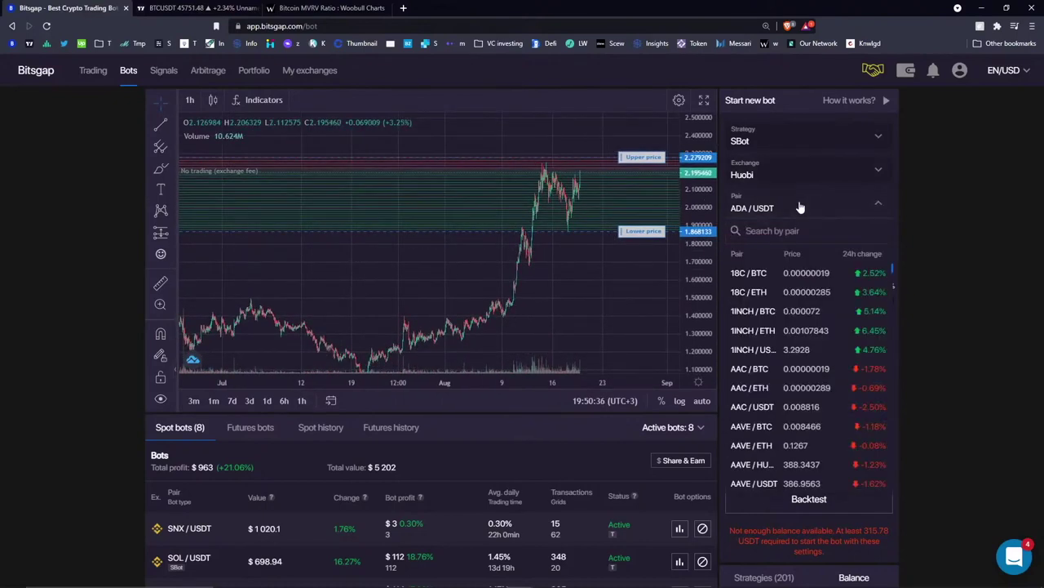
{"action": "left_click", "coordinate": [801, 207]}
{"action": "scroll", "coordinate": [521, 448], "scroll_direction": "down", "scroll_amount": 3}
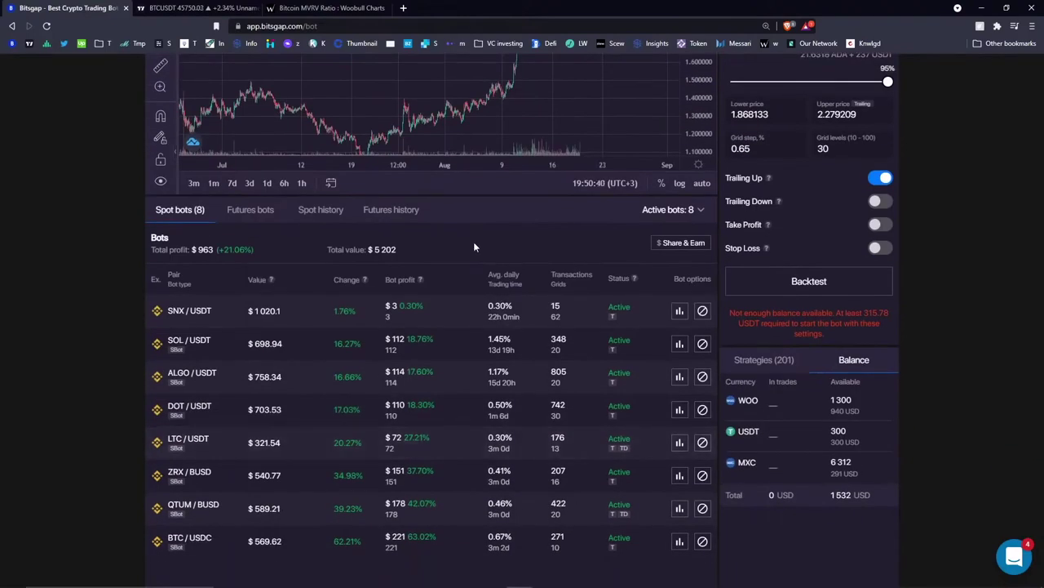
{"action": "left_click", "coordinate": [207, 546]}
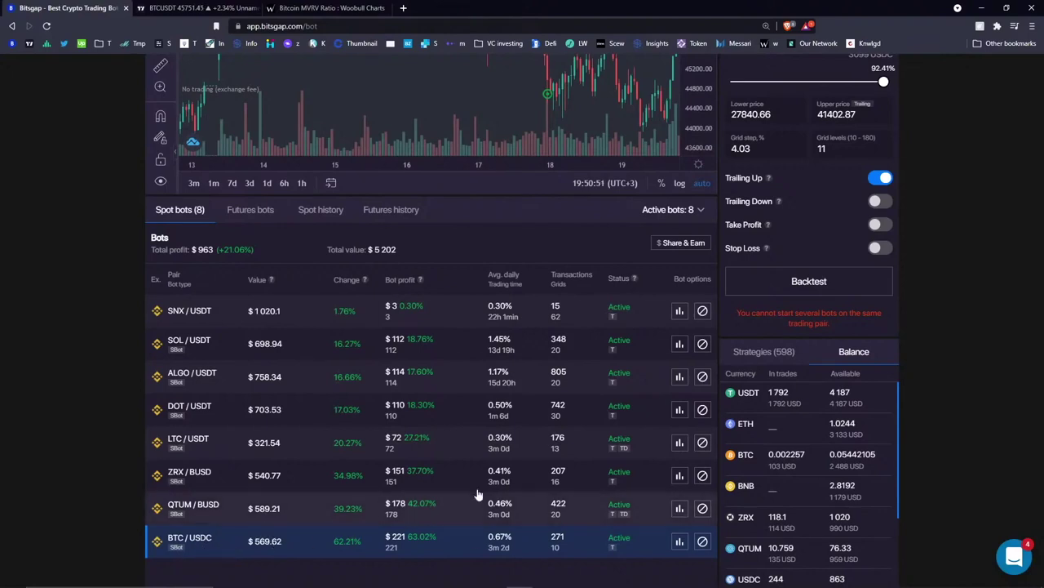
{"action": "scroll", "coordinate": [558, 233], "scroll_direction": "up", "scroll_amount": 5}
- Search the pair list for BTC/USDT and compress the chart's price scale
{"action": "left_click", "coordinate": [810, 207]}
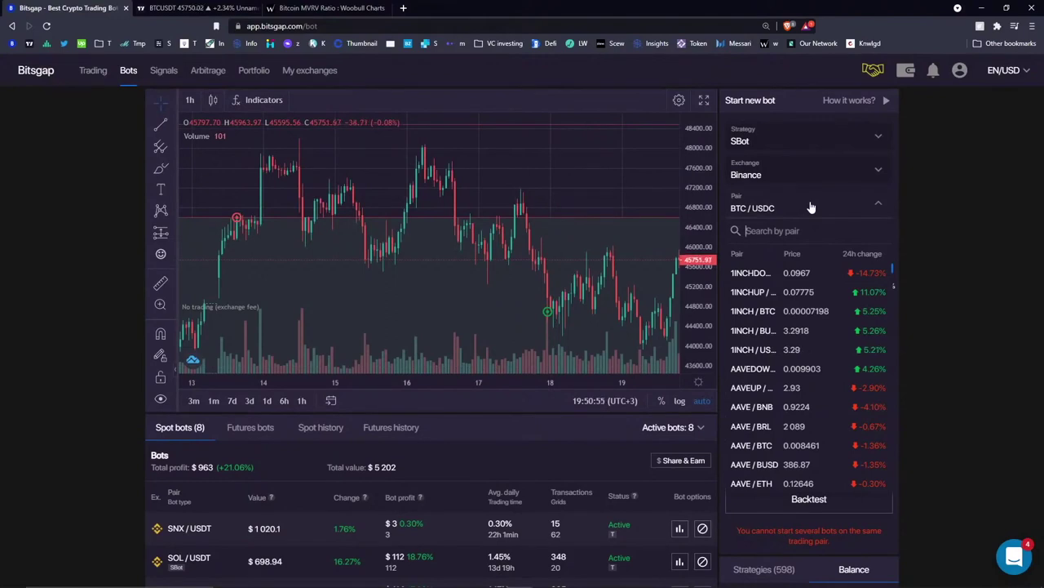
{"action": "type", "text": "BTC/"}
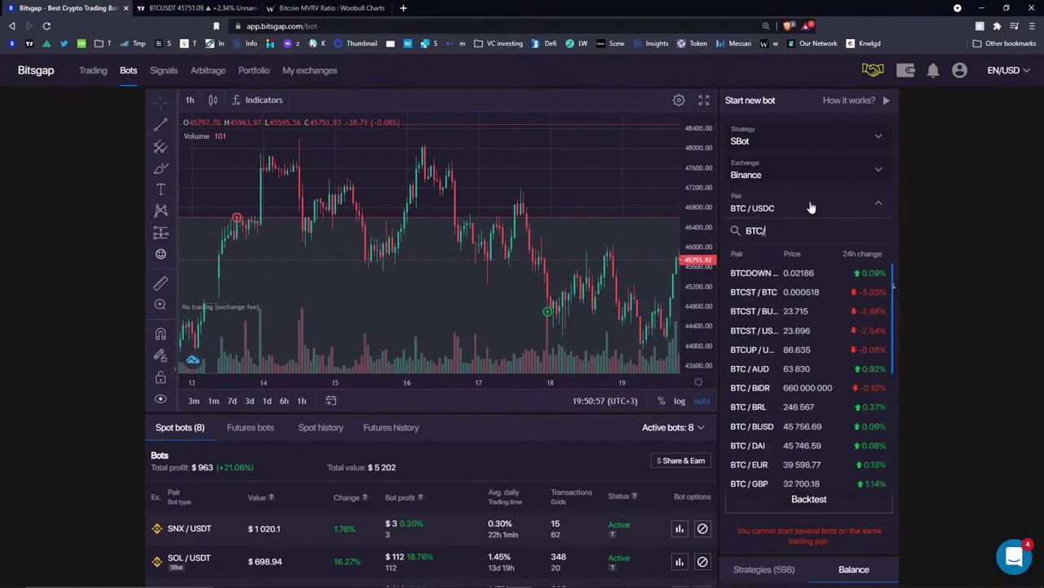
{"action": "type", "text": "USDT"}
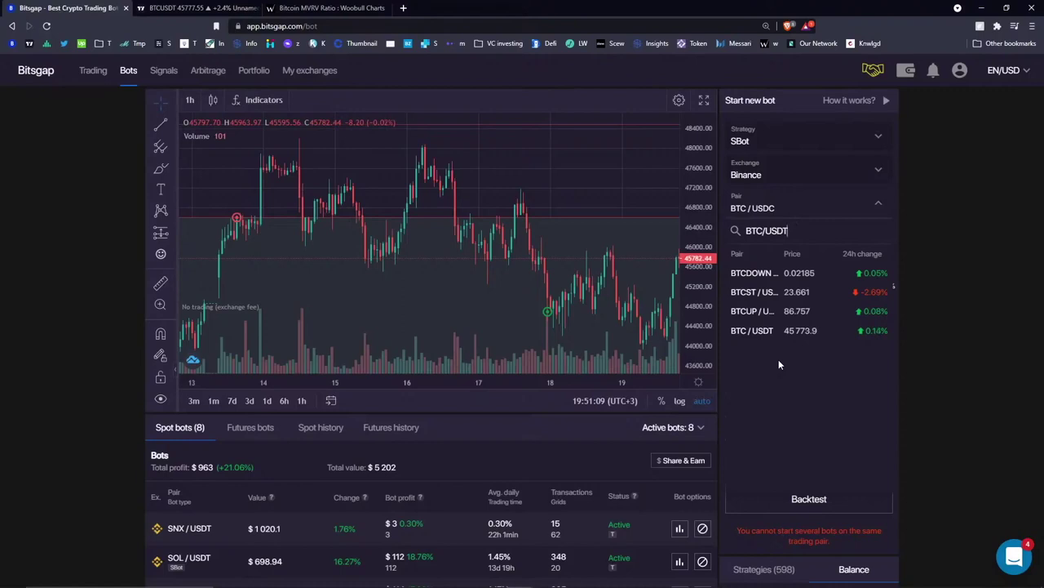
{"action": "double_click", "coordinate": [777, 231]}
{"action": "left_click", "coordinate": [788, 231]}
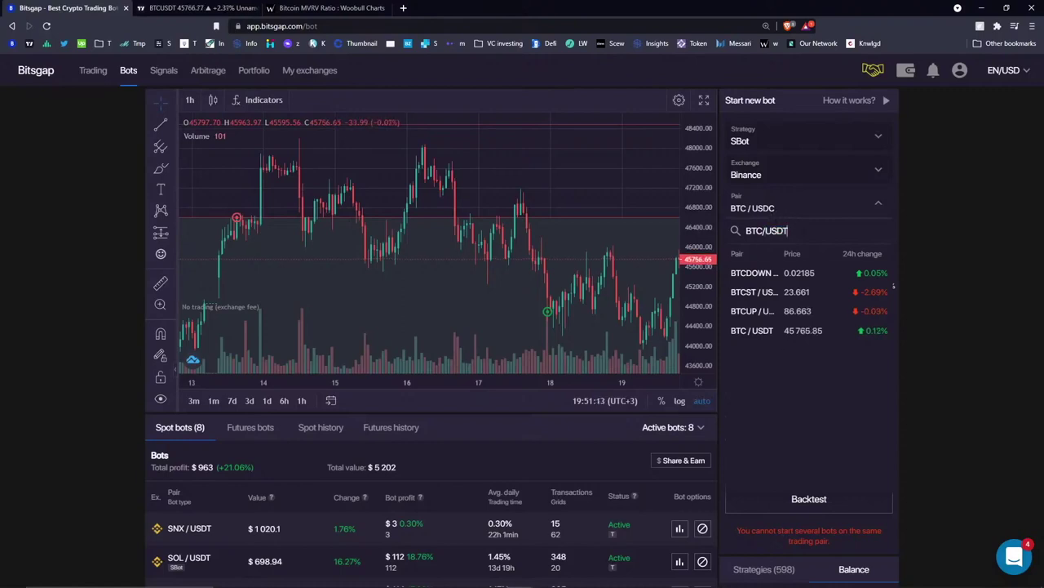
{"action": "left_click_drag", "start_coordinate": [789, 231], "coordinate": [765, 231]}
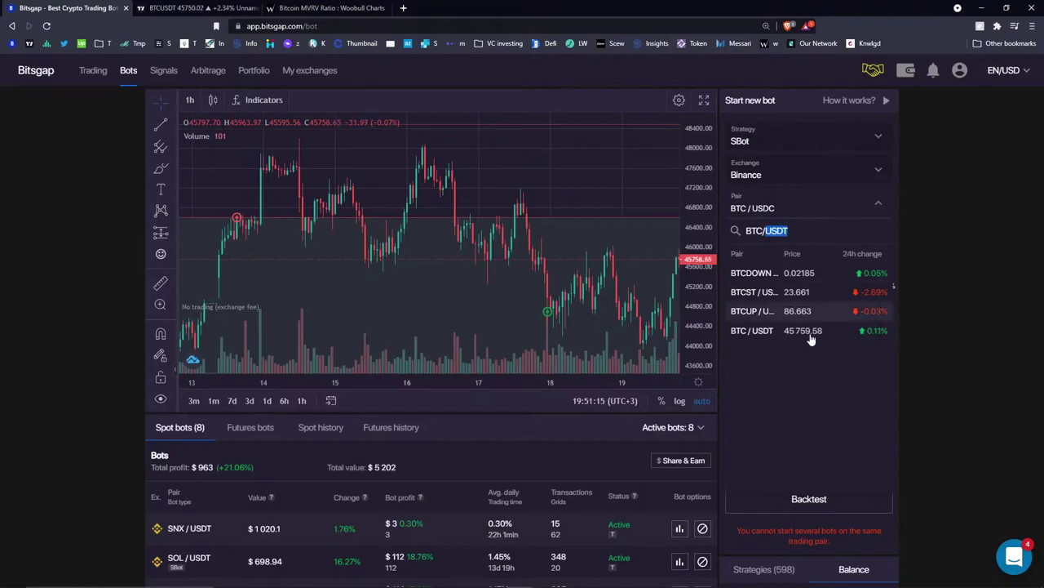
{"action": "left_click", "coordinate": [769, 171]}
{"action": "left_click_drag", "start_coordinate": [691, 147], "coordinate": [688, 294]}
{"action": "scroll", "coordinate": [490, 383], "scroll_direction": "down", "scroll_amount": 3}
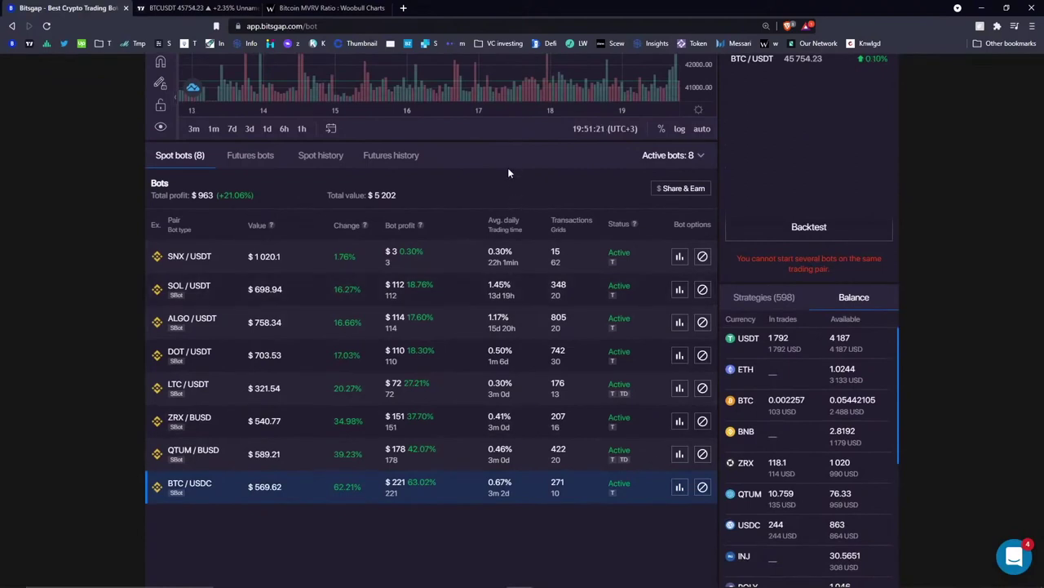
{"action": "scroll", "coordinate": [507, 167], "scroll_direction": "up", "scroll_amount": 3}
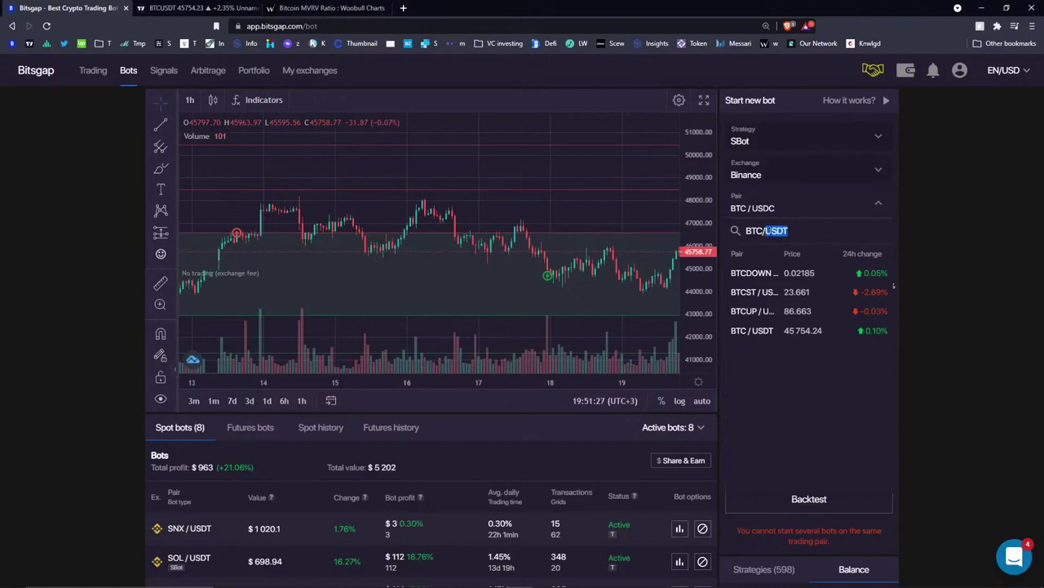
- Search BTC against USDT, USDC, DAI and BUSD quotes, then close the pair dropdown
{"action": "type", "text": "TUS"}
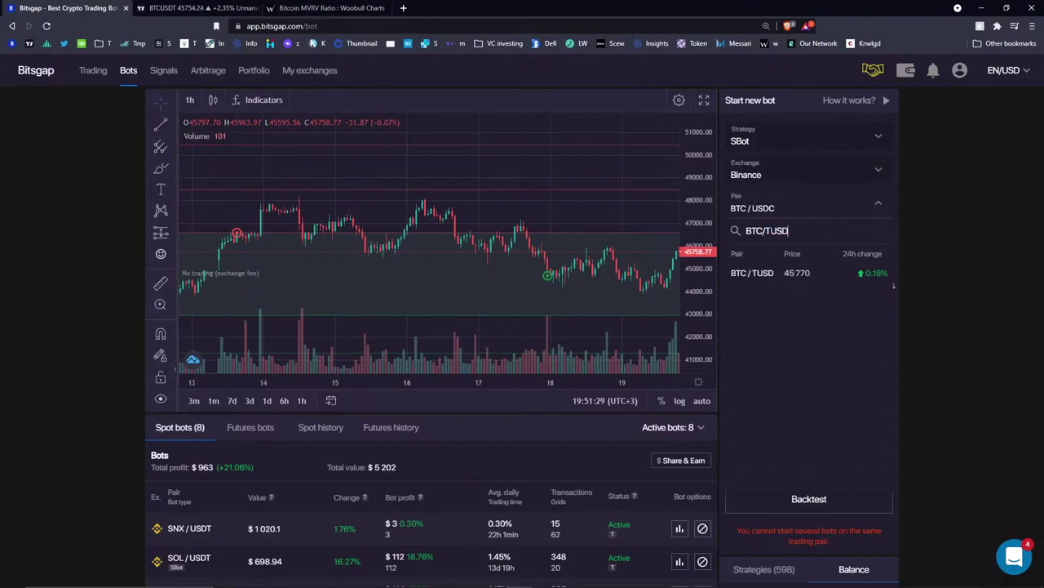
{"action": "key", "text": "BackSpace"}
{"action": "key", "text": "BackSpace"}
{"action": "key", "text": "BackSpace"}
{"action": "key", "text": "BackSpace"}
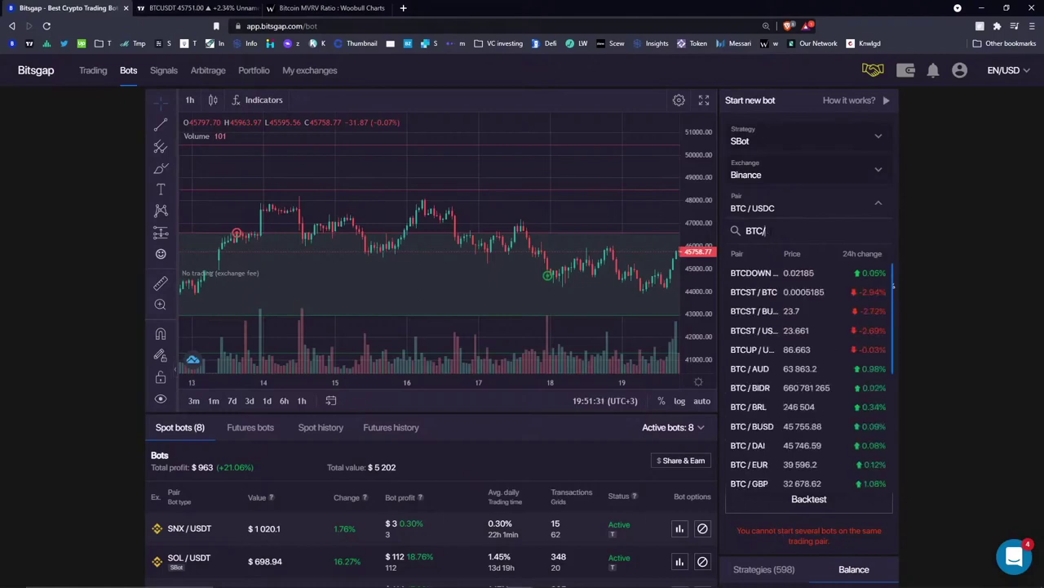
{"action": "type", "text": "USDT"}
{"action": "key", "text": "BackSpace"}
{"action": "key", "text": "BackSpace"}
{"action": "key", "text": "BackSpace"}
{"action": "key", "text": "BackSpace"}
{"action": "type", "text": "USDC"}
{"action": "key", "text": "BackSpace"}
{"action": "key", "text": "BackSpace"}
{"action": "key", "text": "BackSpace"}
{"action": "type", "text": "AI"}
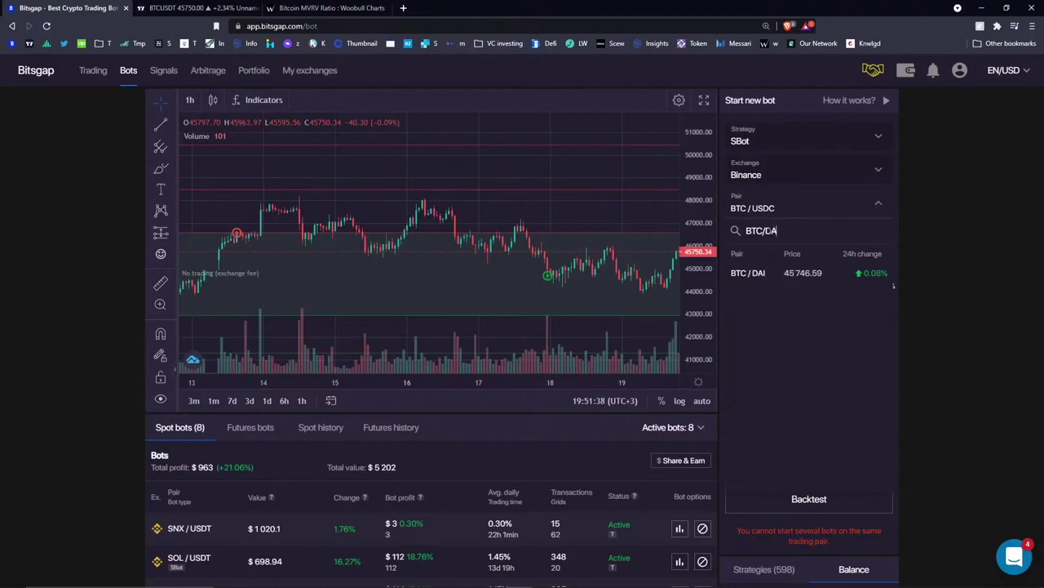
{"action": "key", "text": "BackSpace"}
{"action": "key", "text": "BackSpace"}
{"action": "type", "text": "BUSD"}
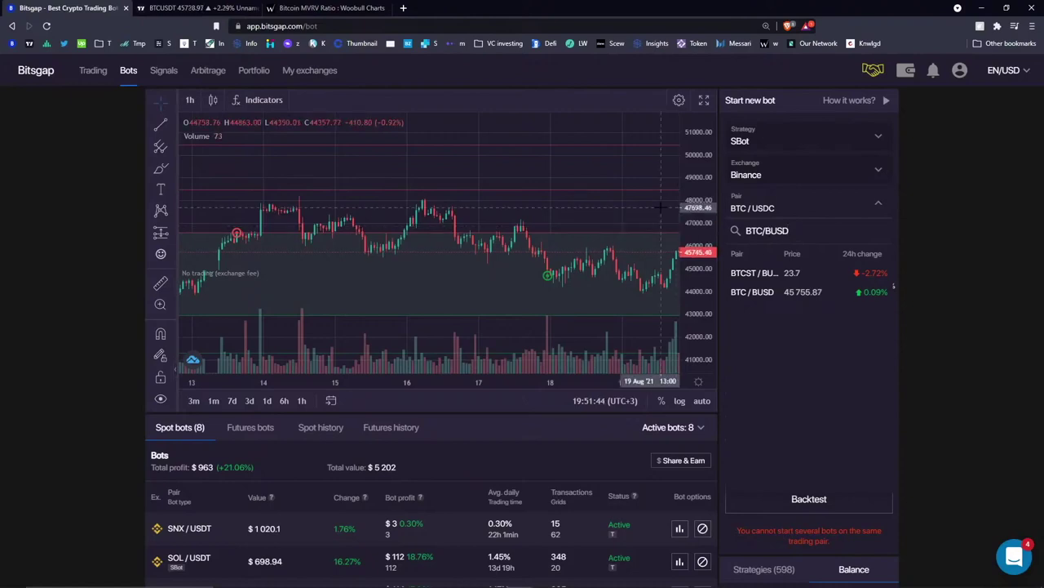
{"action": "scroll", "coordinate": [660, 207], "scroll_direction": "down", "scroll_amount": 5}
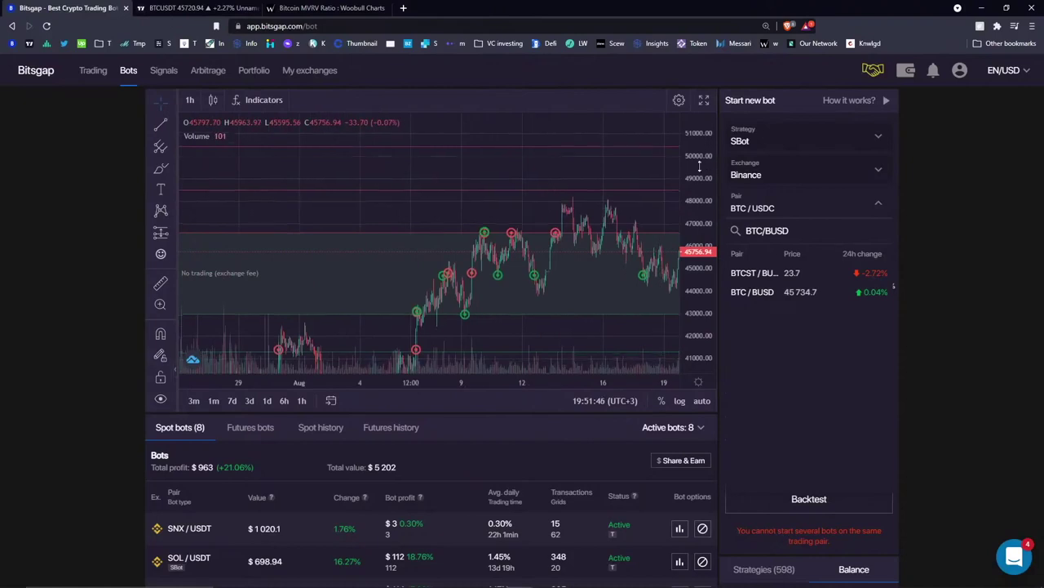
{"action": "left_click", "coordinate": [942, 193]}
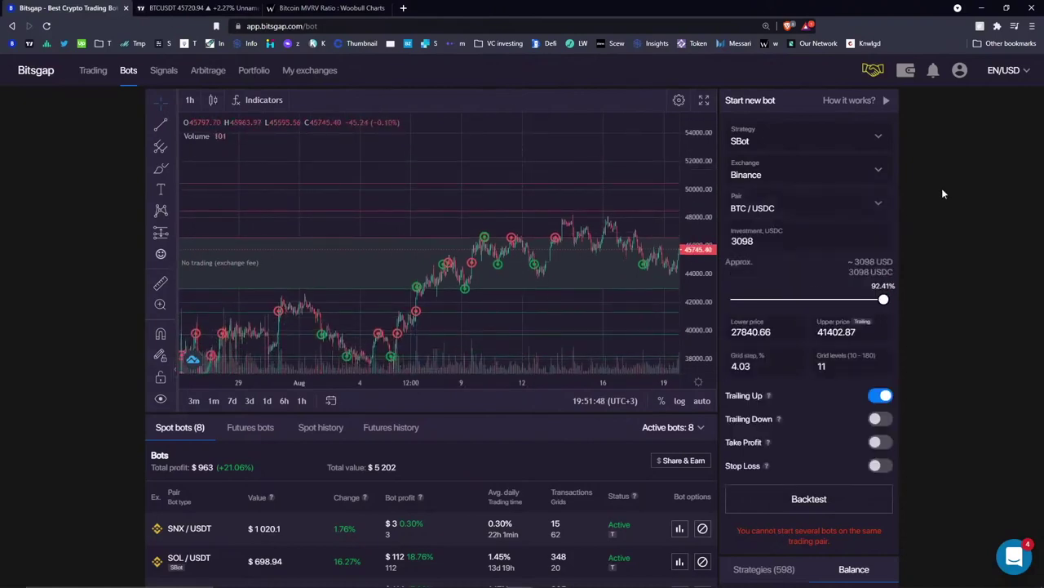
- Zoom out and pan the BTC / USDC chart to the July–August trades, then select the brush tool
{"action": "scroll", "coordinate": [563, 245], "scroll_direction": "down", "scroll_amount": 4}
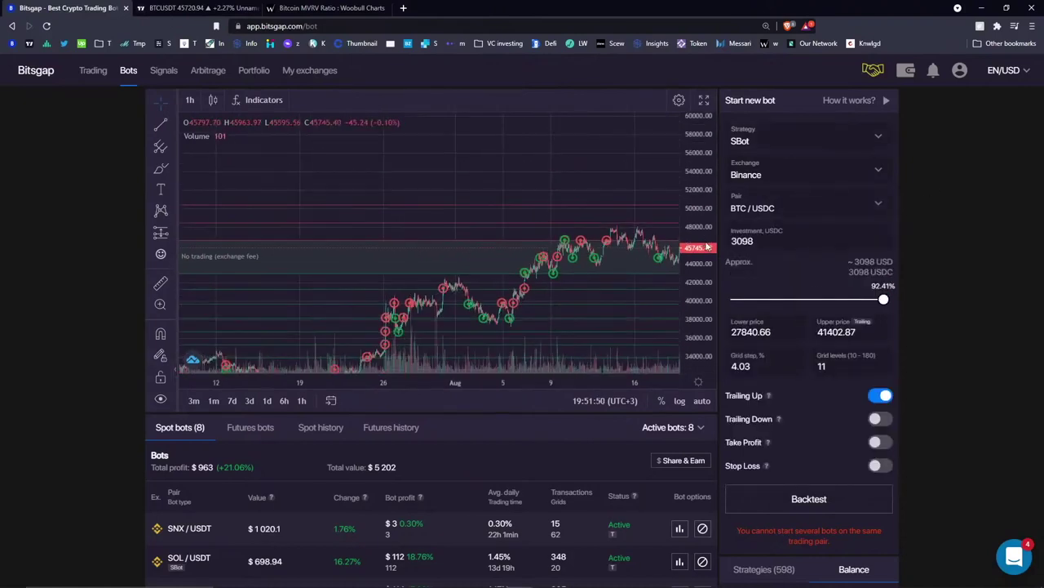
{"action": "scroll", "coordinate": [571, 233], "scroll_direction": "down", "scroll_amount": 4}
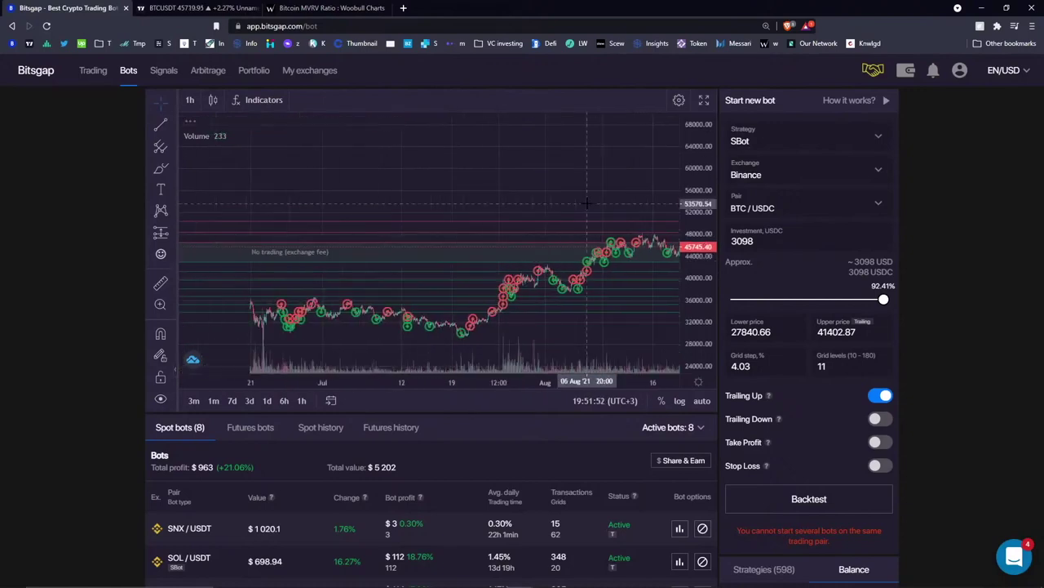
{"action": "scroll", "coordinate": [503, 227], "scroll_direction": "right", "scroll_amount": 5}
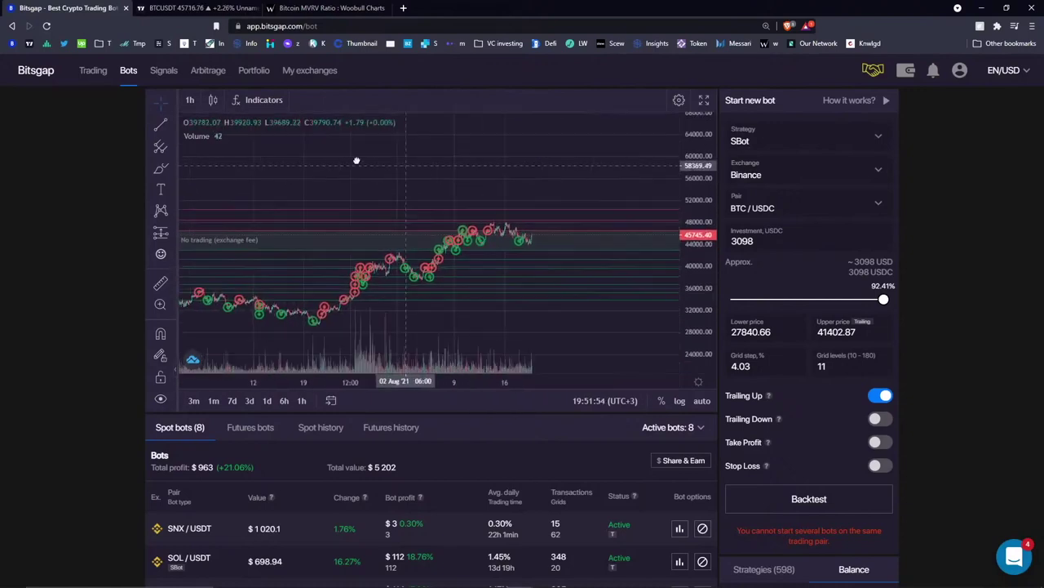
{"action": "left_click", "coordinate": [161, 168]}
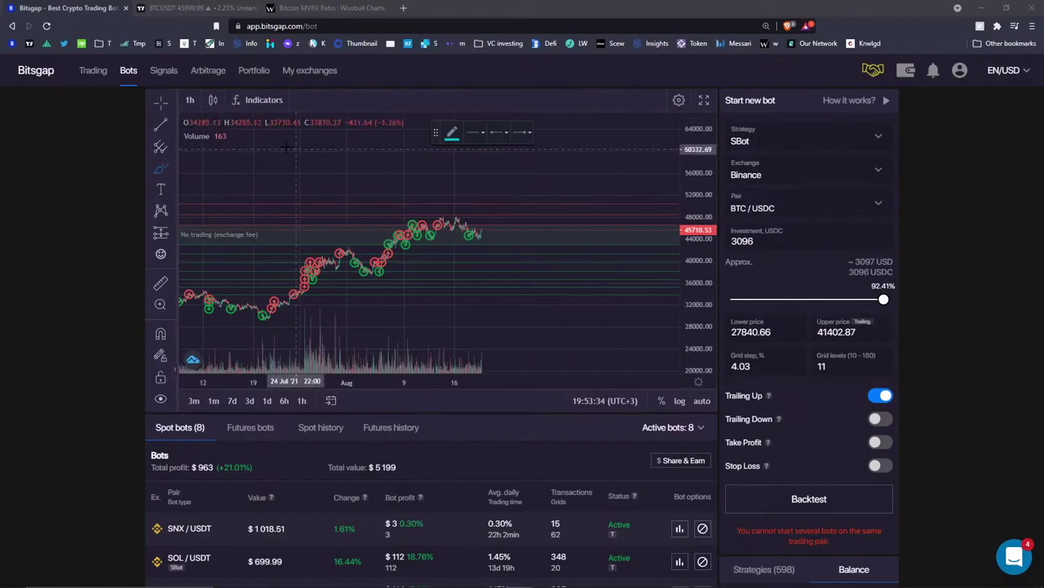
- Switch the chart to 4-hour candles and compress the price scale
{"action": "left_click", "coordinate": [190, 104]}
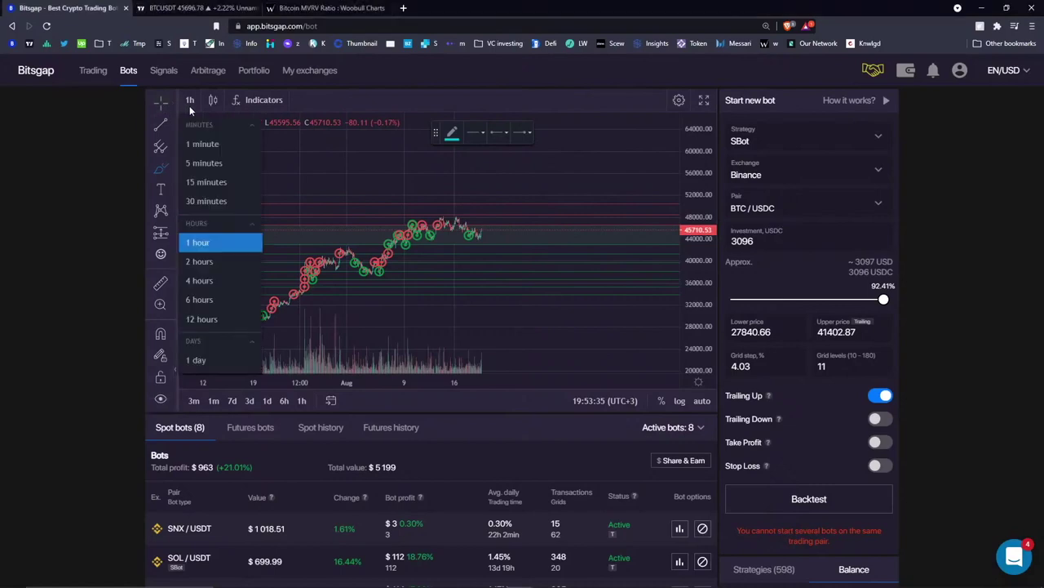
{"action": "left_click", "coordinate": [181, 297]}
{"action": "scroll", "coordinate": [361, 143], "scroll_direction": "down", "scroll_amount": 3}
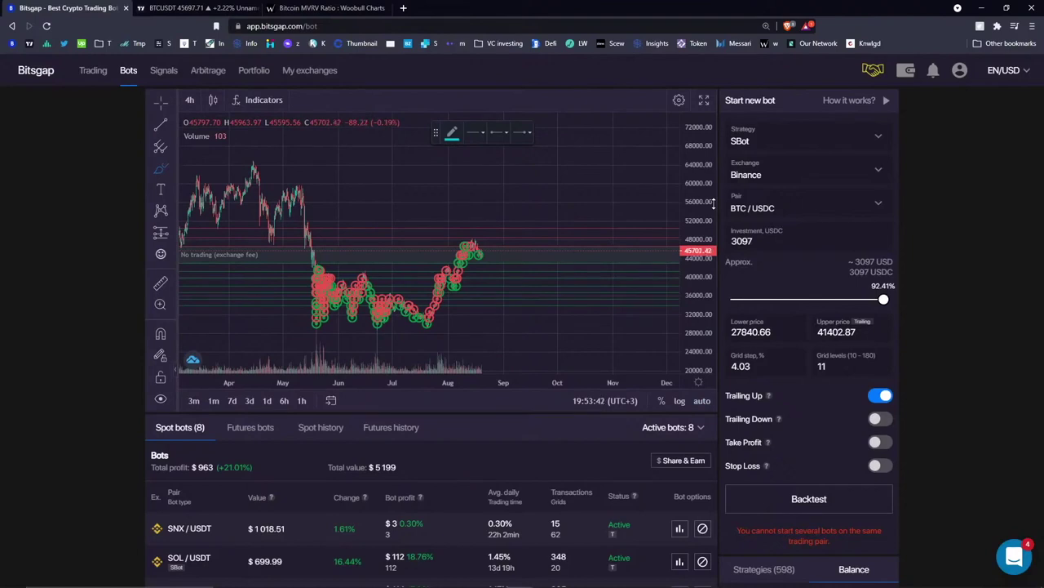
{"action": "left_click_drag", "start_coordinate": [699, 179], "coordinate": [710, 191]}
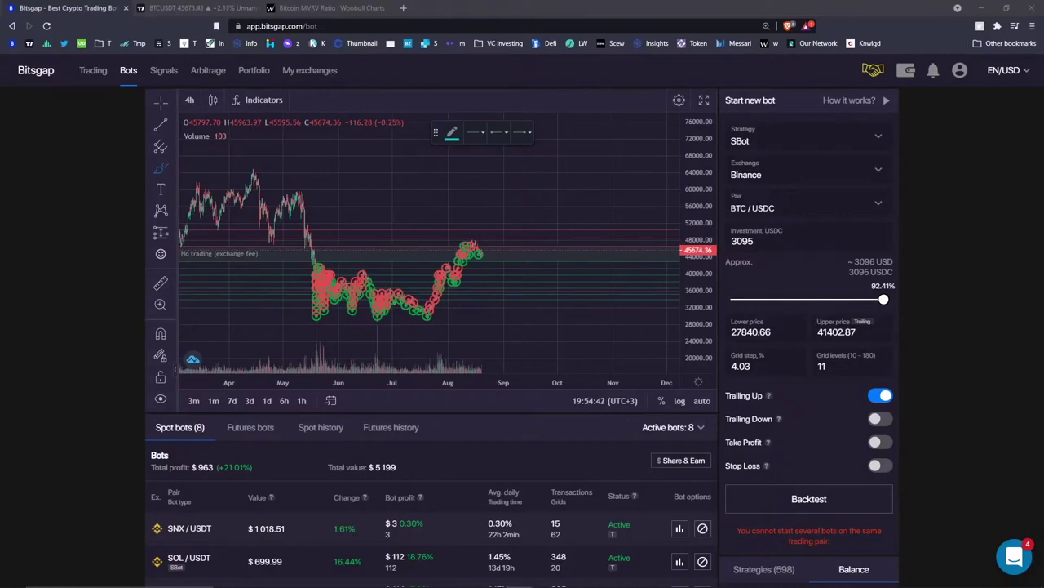
- Load the SNX / USDT bot's chart and grid settings from the Spot bots list
{"action": "scroll", "coordinate": [305, 476], "scroll_direction": "down", "scroll_amount": 3}
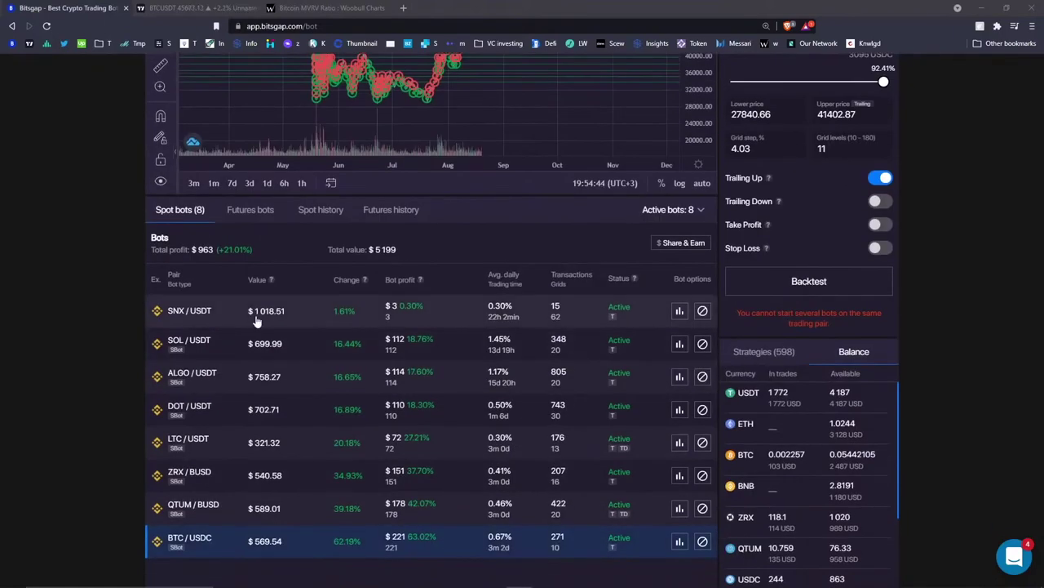
{"action": "left_click_drag", "start_coordinate": [256, 314], "coordinate": [286, 315]}
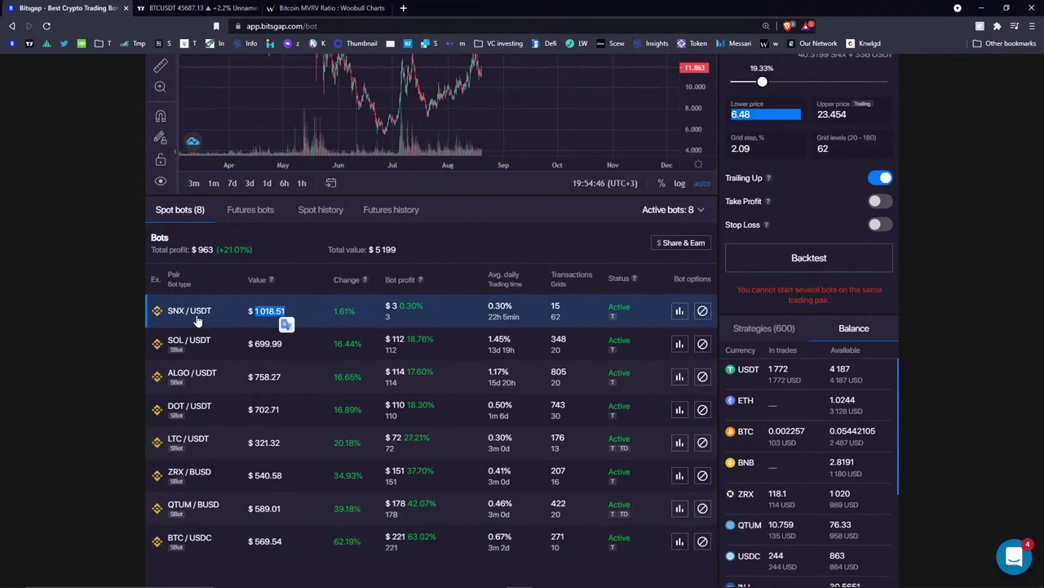
{"action": "left_click", "coordinate": [317, 256]}
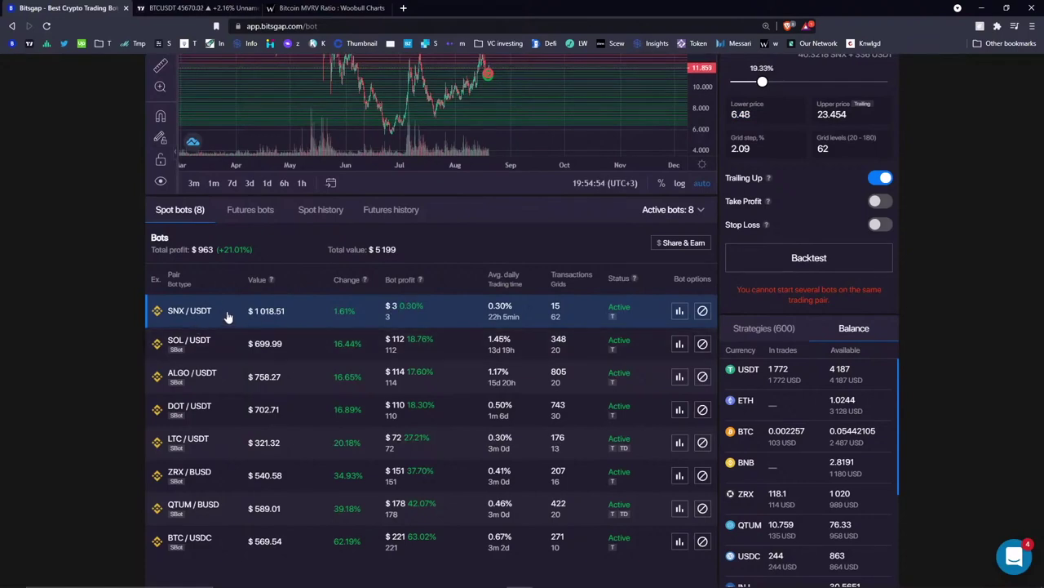
{"action": "scroll", "coordinate": [195, 319], "scroll_direction": "up", "scroll_amount": 2}
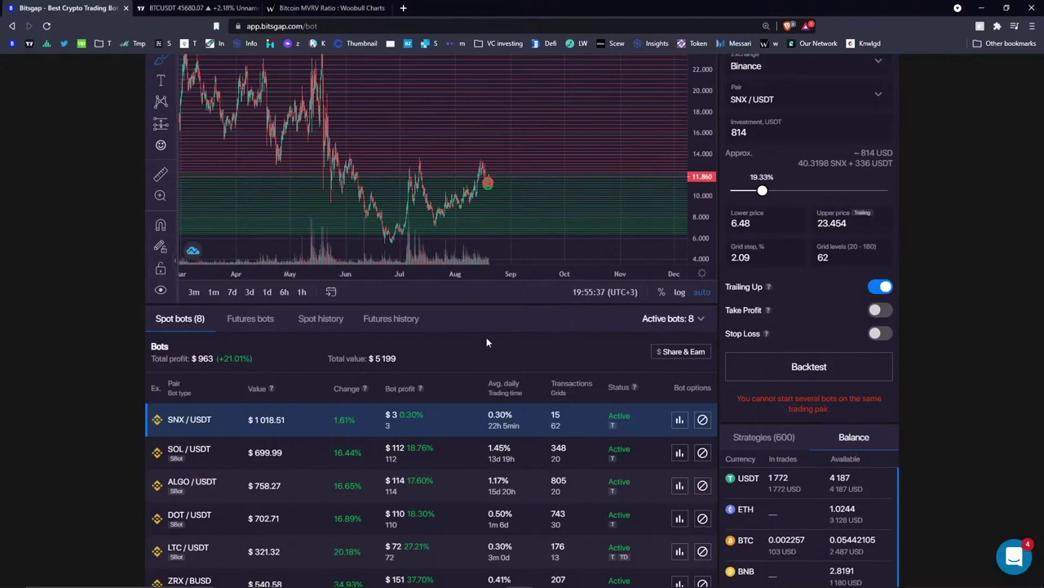
{"action": "scroll", "coordinate": [493, 340], "scroll_direction": "up", "scroll_amount": 3}
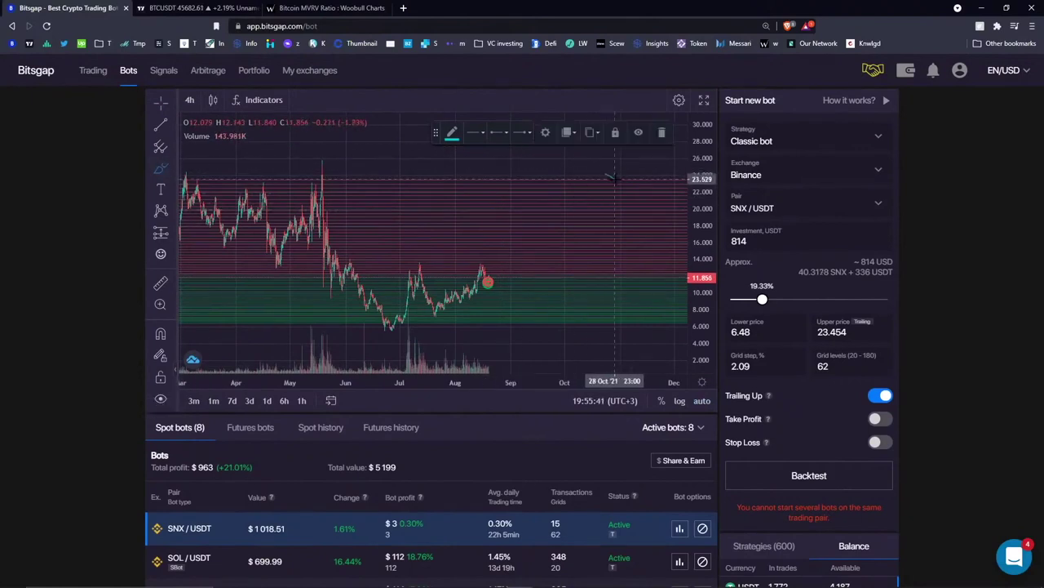
- Delete the stray trend line and return to the plain crosshair
{"action": "left_click", "coordinate": [652, 148]}
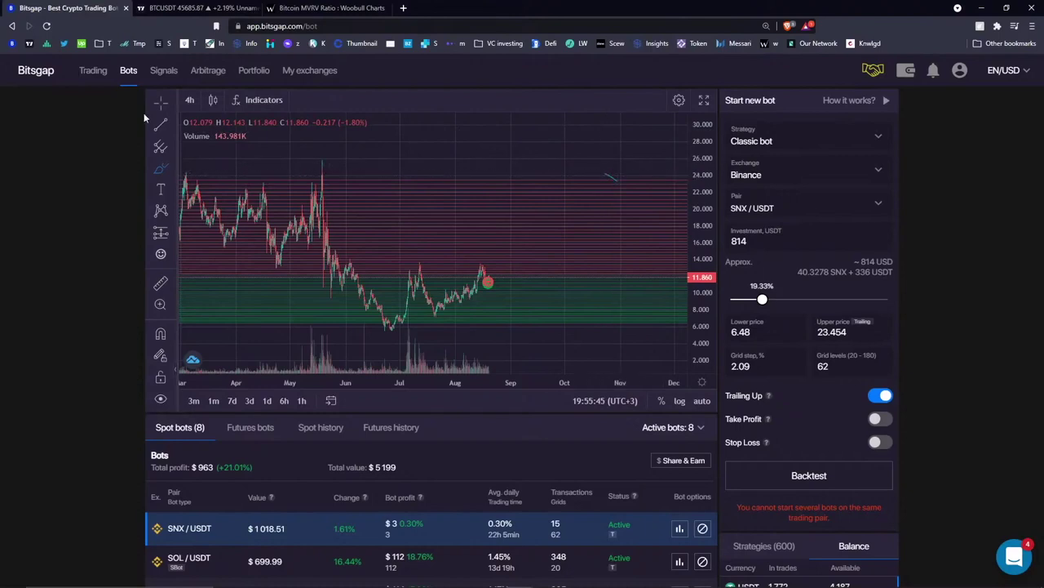
{"action": "left_click", "coordinate": [612, 177]}
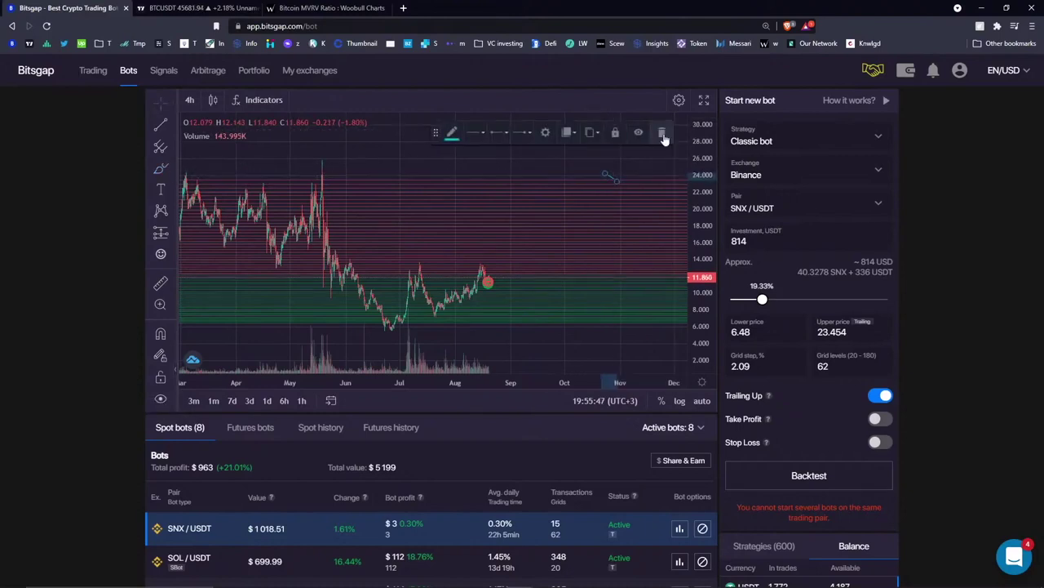
{"action": "left_click", "coordinate": [663, 133]}
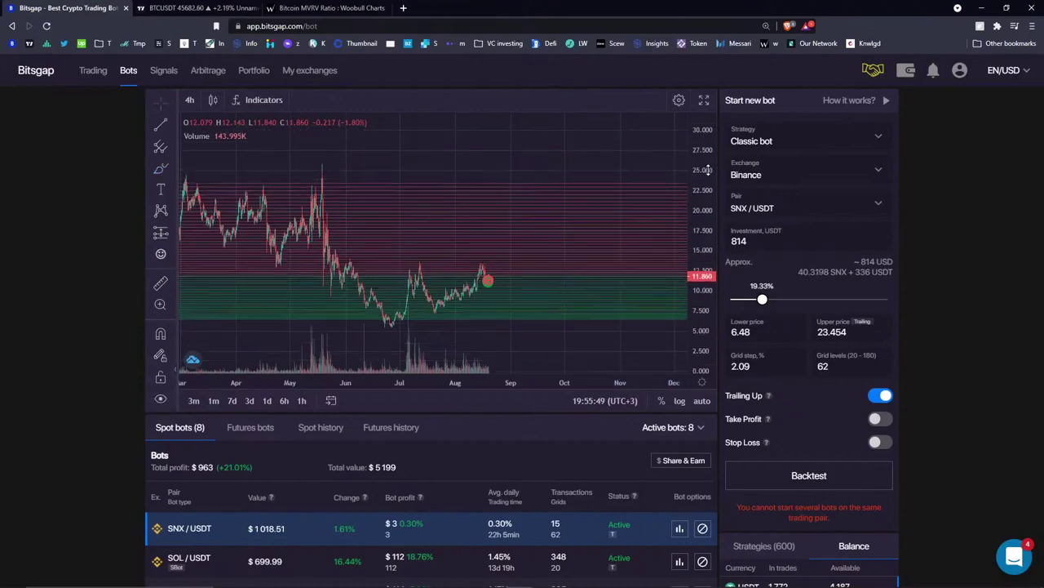
{"action": "left_click", "coordinate": [161, 104]}
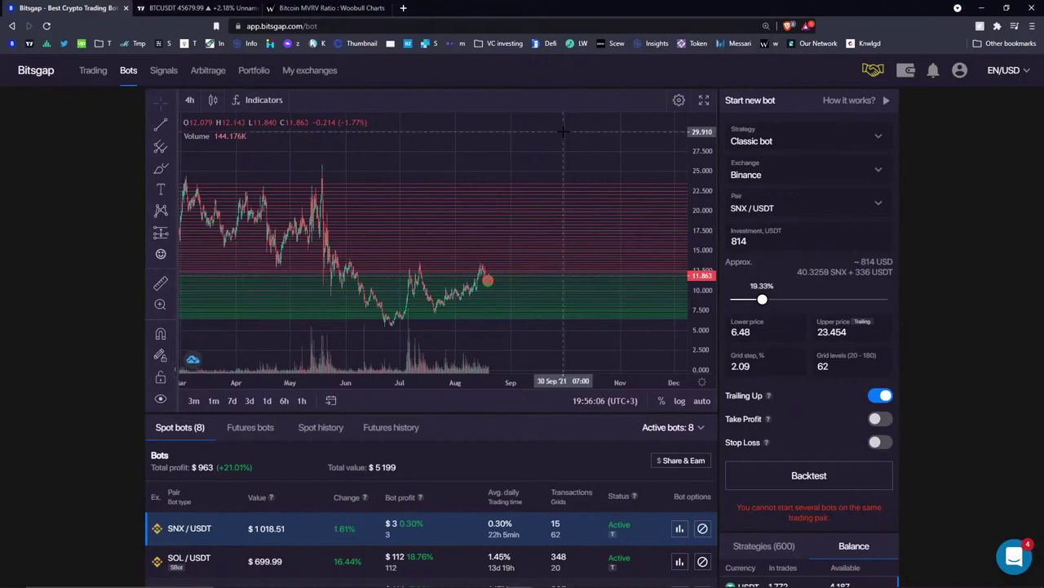
- Draw a short test brush stroke above the grid, then select and delete it
{"action": "left_click", "coordinate": [160, 168]}
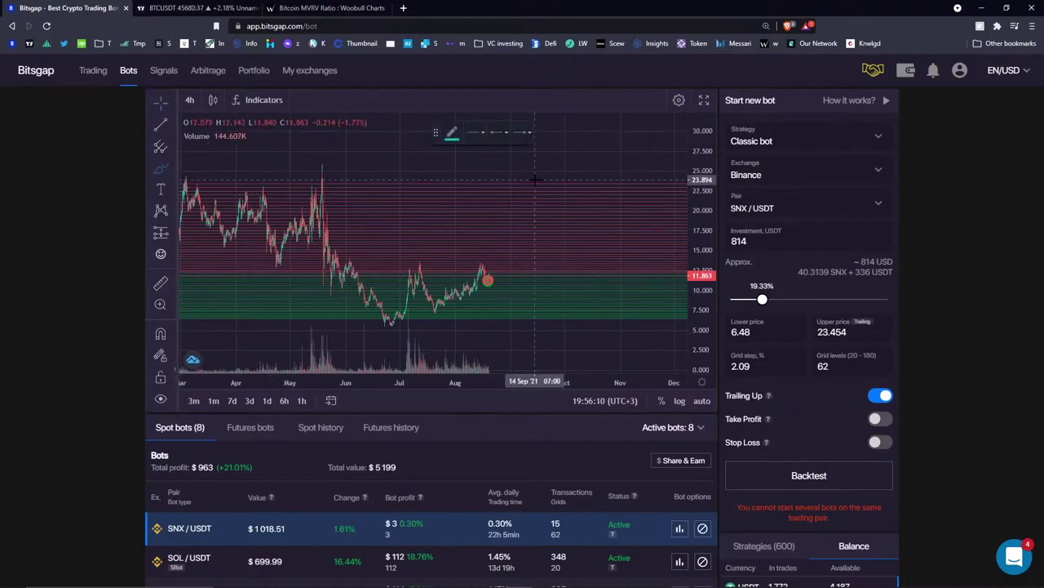
{"action": "left_click_drag", "start_coordinate": [539, 178], "coordinate": [551, 185]}
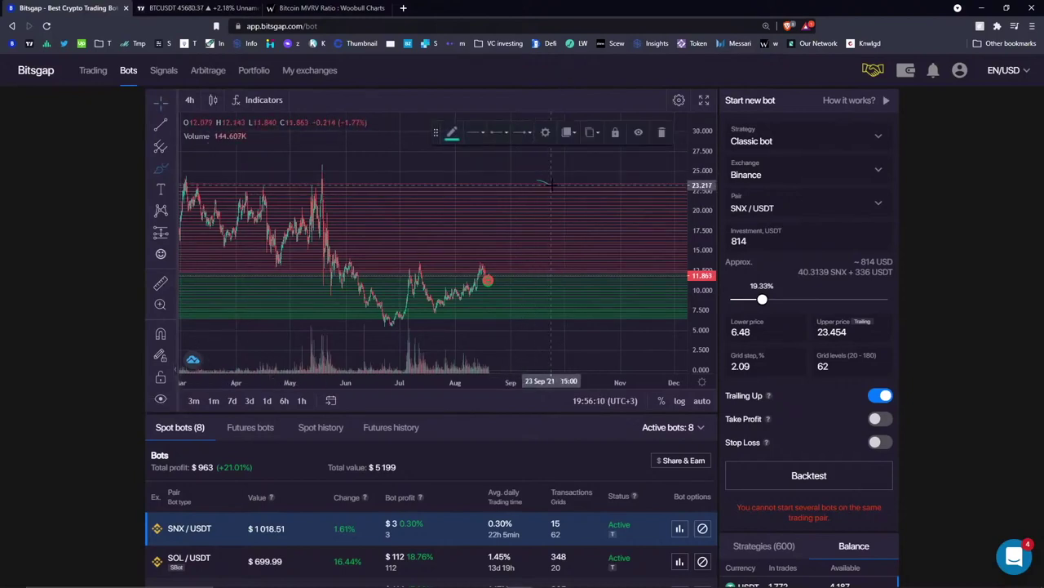
{"action": "left_click", "coordinate": [657, 146]}
{"action": "left_click", "coordinate": [161, 102]}
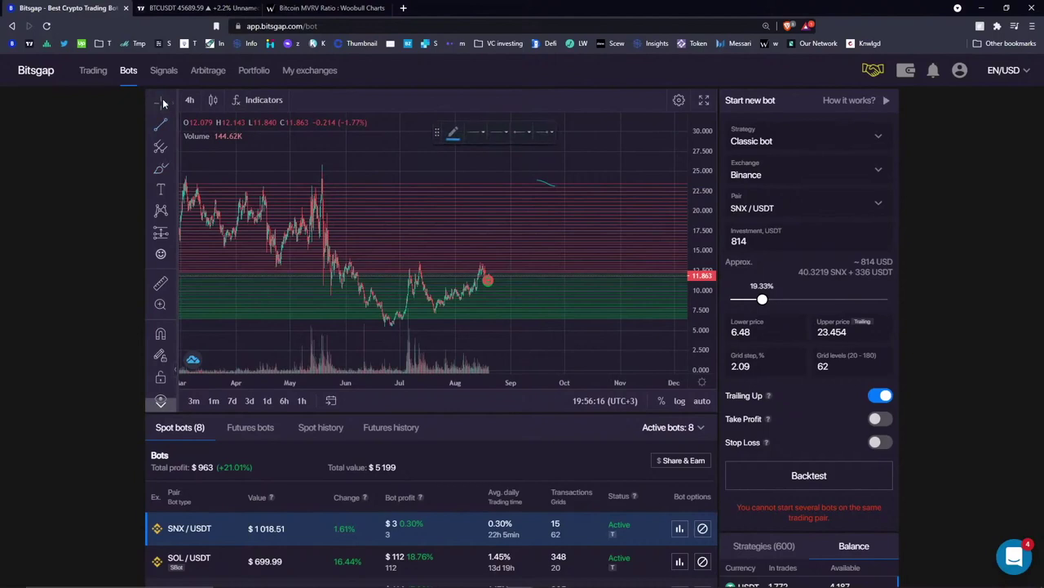
{"action": "left_click", "coordinate": [540, 180]}
{"action": "left_click", "coordinate": [653, 133]}
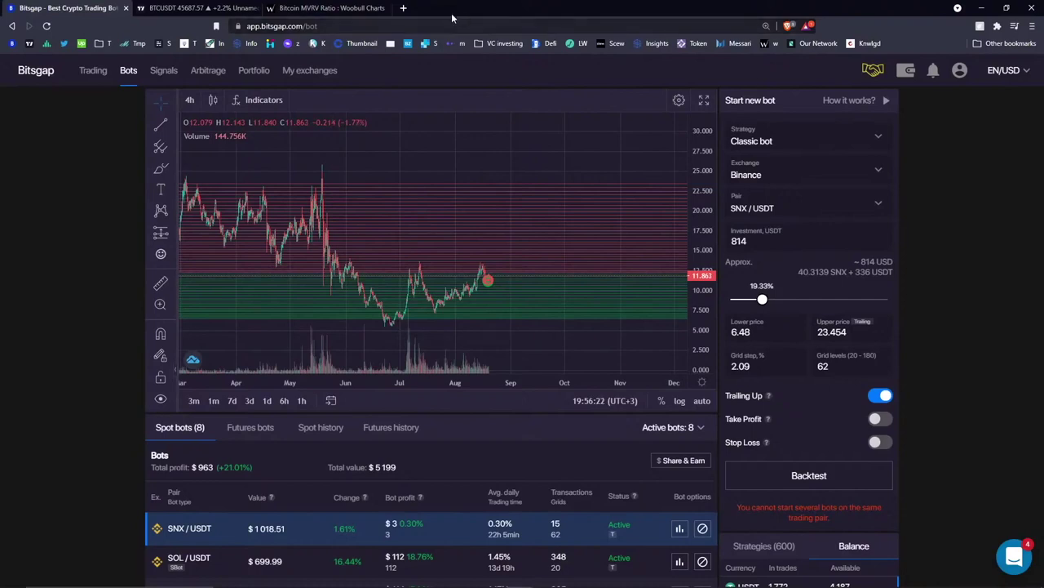
- Switch the SNX/USDT chart to the dot crosshair
{"action": "scroll", "coordinate": [497, 417], "scroll_direction": "down", "scroll_amount": 2}
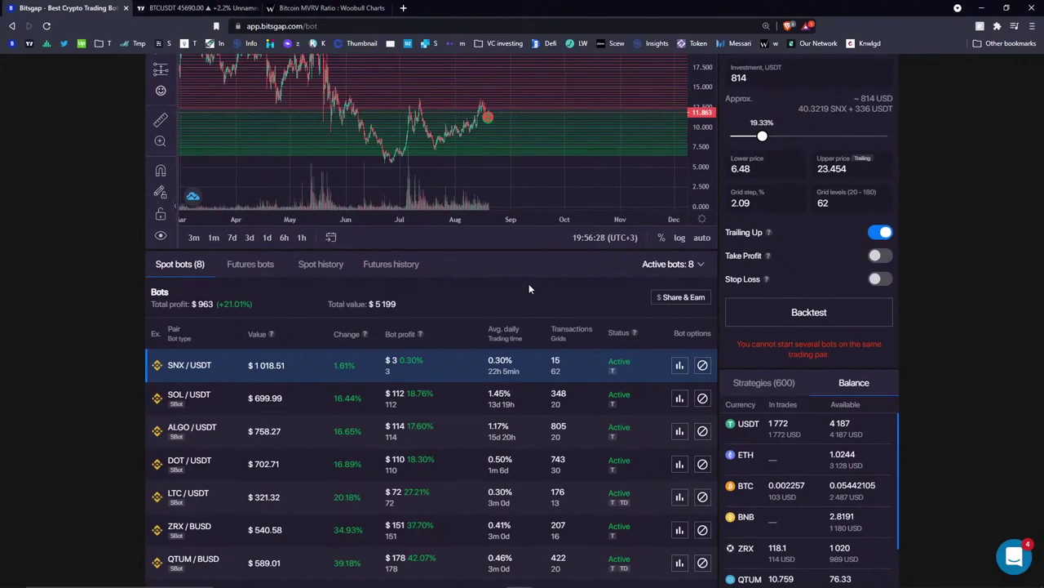
{"action": "scroll", "coordinate": [529, 289], "scroll_direction": "down", "scroll_amount": 1}
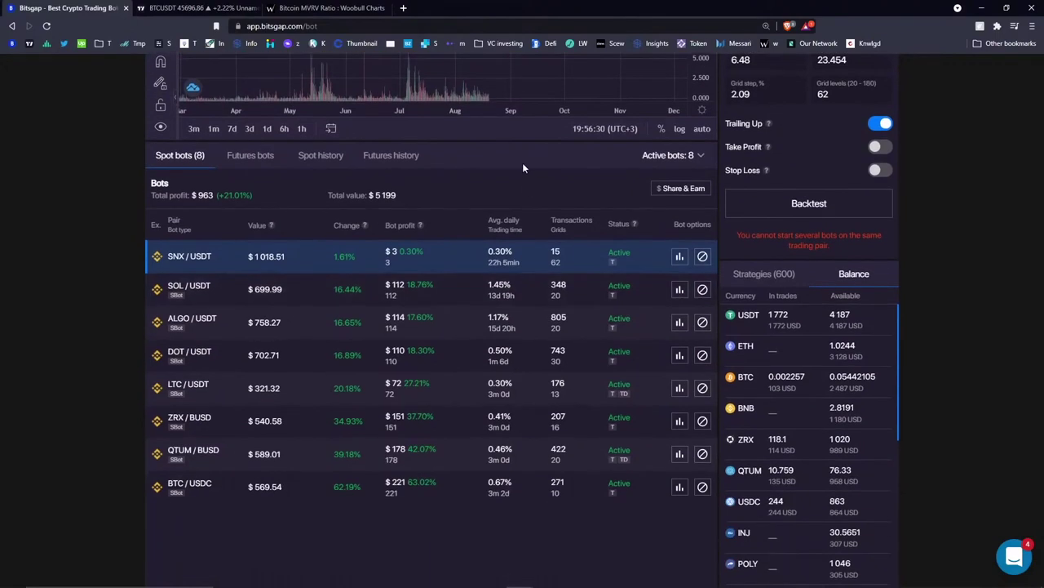
{"action": "scroll", "coordinate": [519, 184], "scroll_direction": "up", "scroll_amount": 1}
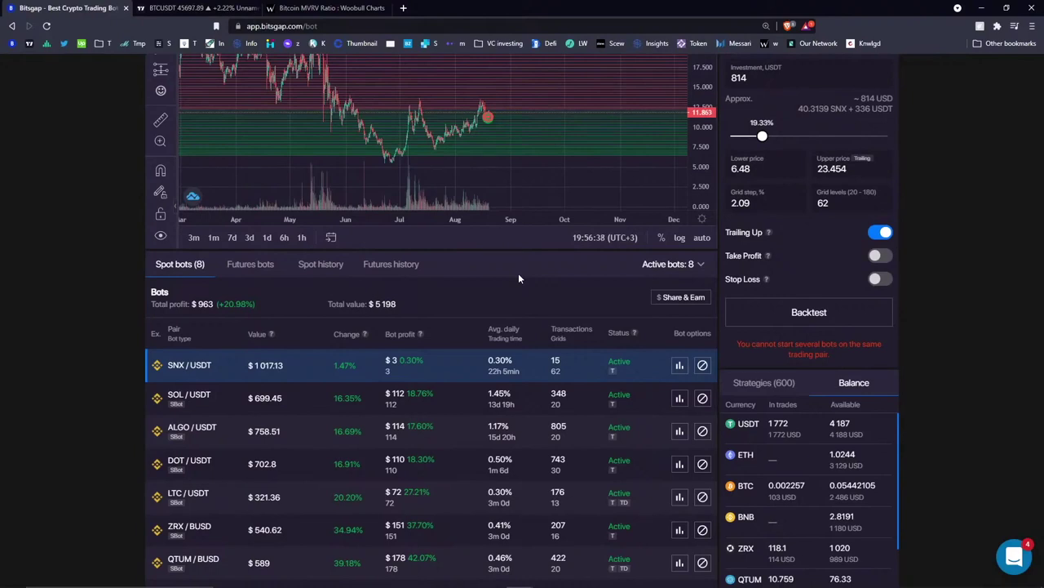
{"action": "scroll", "coordinate": [490, 270], "scroll_direction": "up", "scroll_amount": 2}
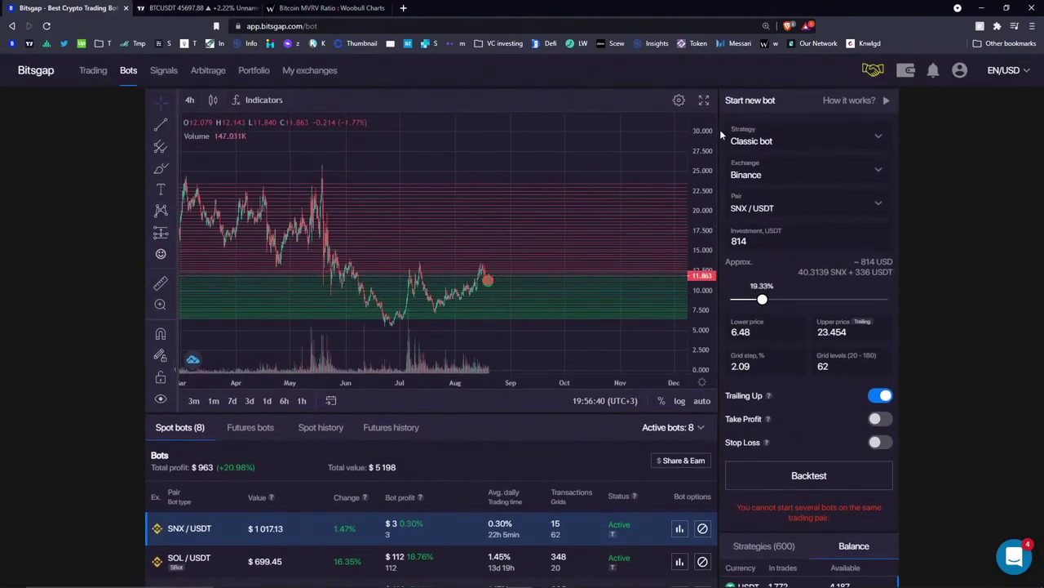
{"action": "left_click", "coordinate": [166, 104]}
{"action": "left_click", "coordinate": [206, 126]}
- Pan the chart to show March through August and scroll down to the Spot bots table
{"action": "scroll", "coordinate": [533, 134], "scroll_direction": "up", "scroll_amount": 3}
{"action": "left_click_drag", "start_coordinate": [533, 137], "coordinate": [949, 521]}
{"action": "scroll", "coordinate": [856, 548], "scroll_direction": "down", "scroll_amount": 2}
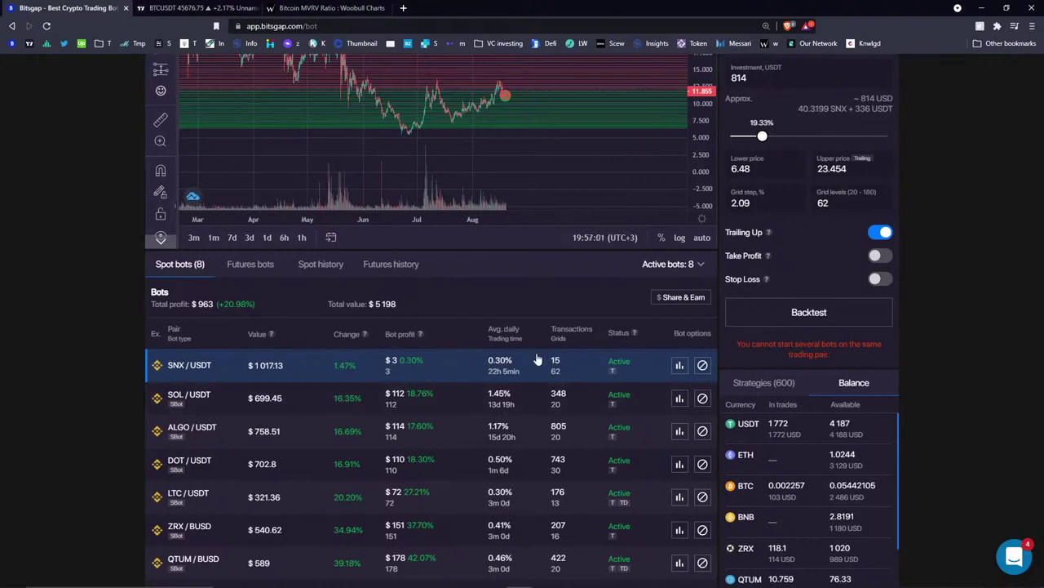
- View the SNX/USDT bot's profit statistics, then close them and return to the chart
{"action": "left_click", "coordinate": [679, 369]}
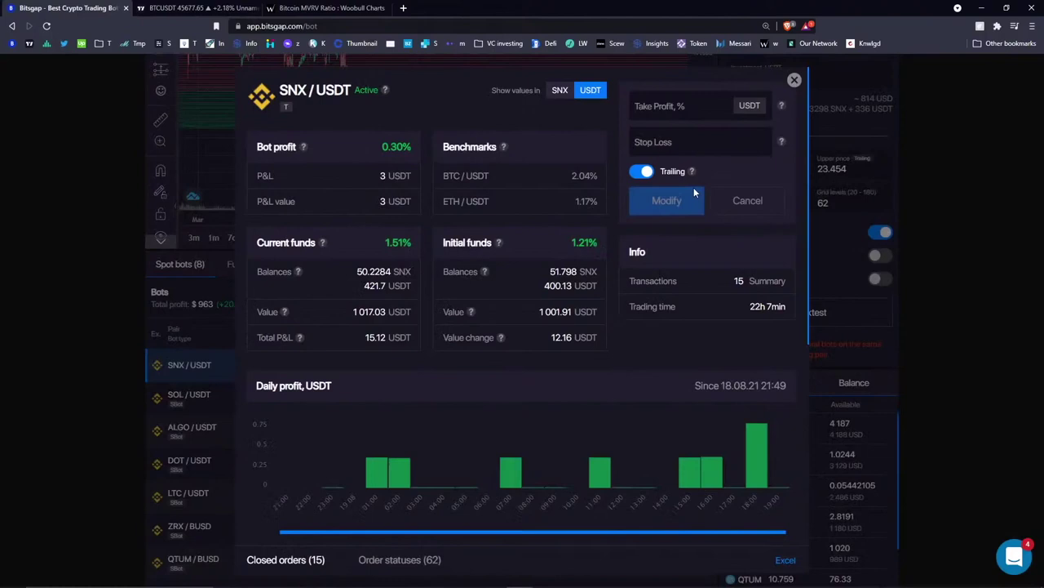
{"action": "left_click", "coordinate": [794, 79]}
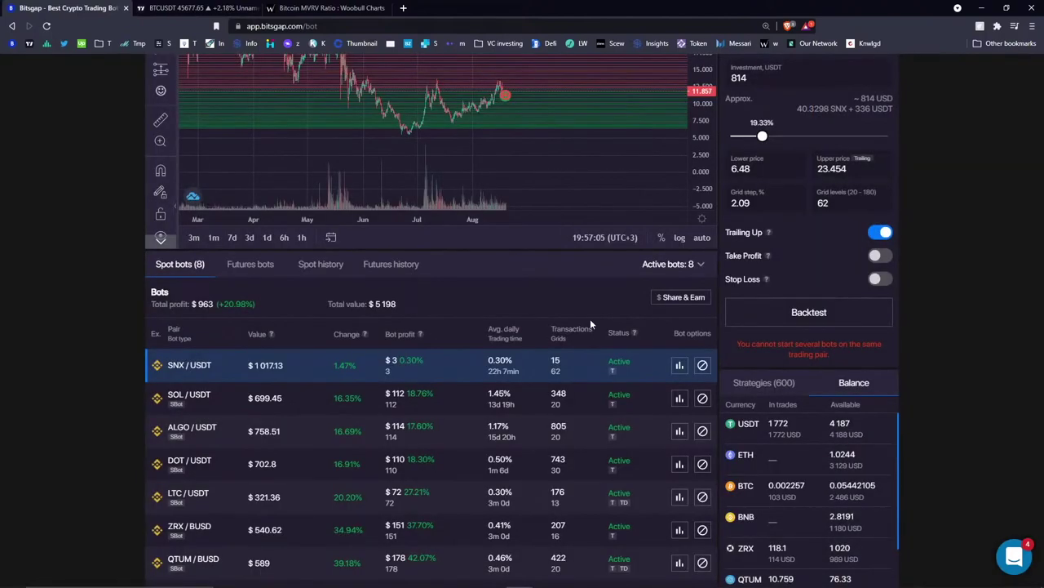
{"action": "scroll", "coordinate": [549, 308], "scroll_direction": "up", "scroll_amount": 2}
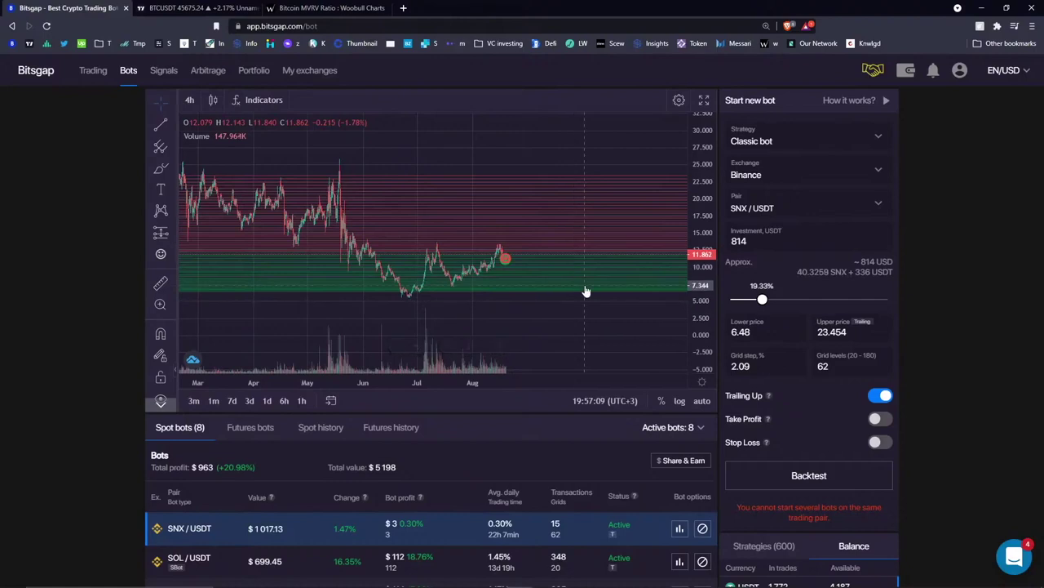
- Pan the 4h chart left and back, and open then close the support chat
{"action": "left_click_drag", "start_coordinate": [580, 291], "coordinate": [503, 292]}
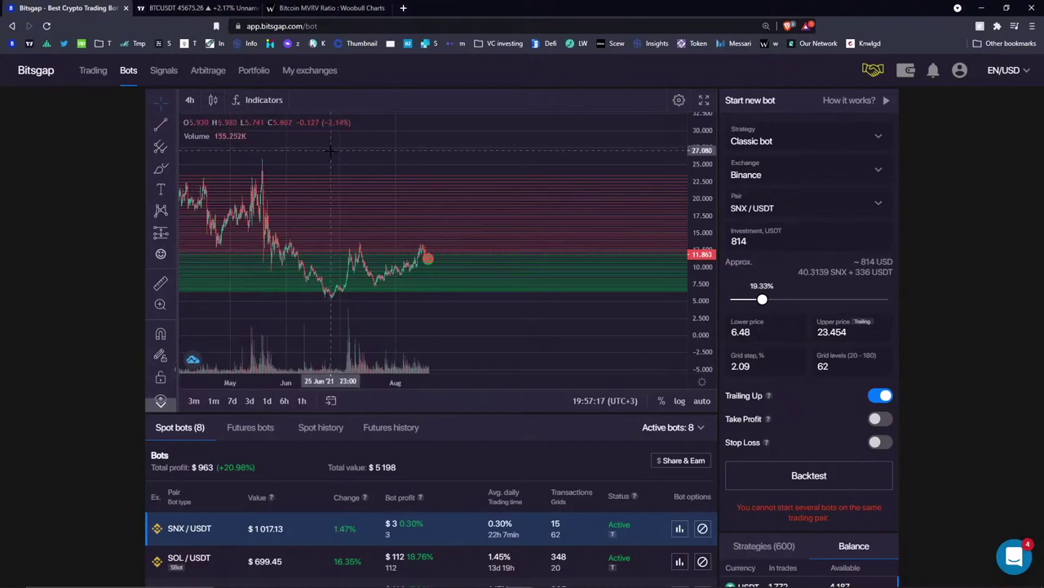
{"action": "left_click_drag", "start_coordinate": [335, 153], "coordinate": [384, 152]}
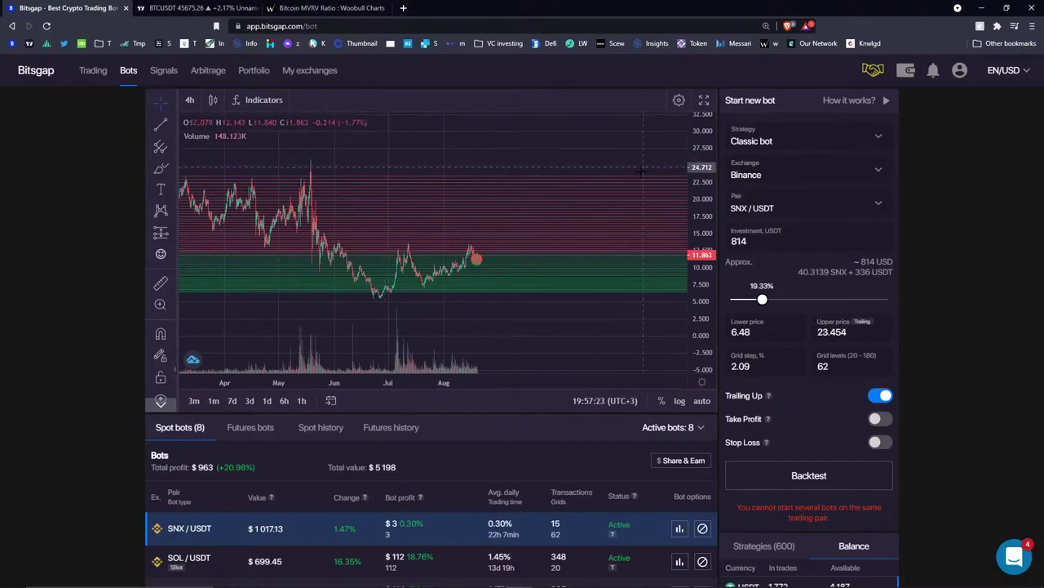
{"action": "left_click", "coordinate": [1014, 556]}
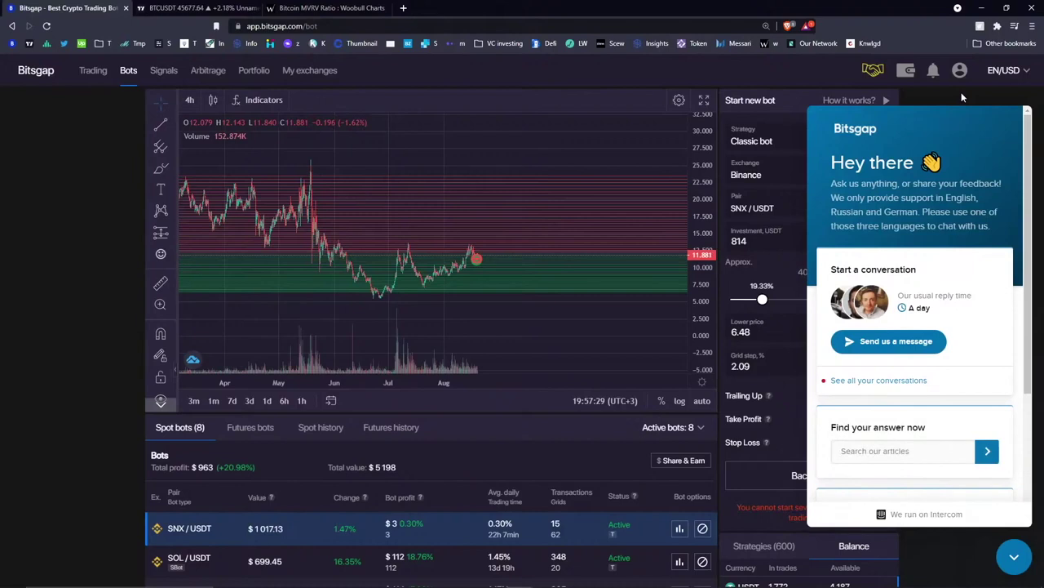
{"action": "left_click", "coordinate": [1014, 555]}
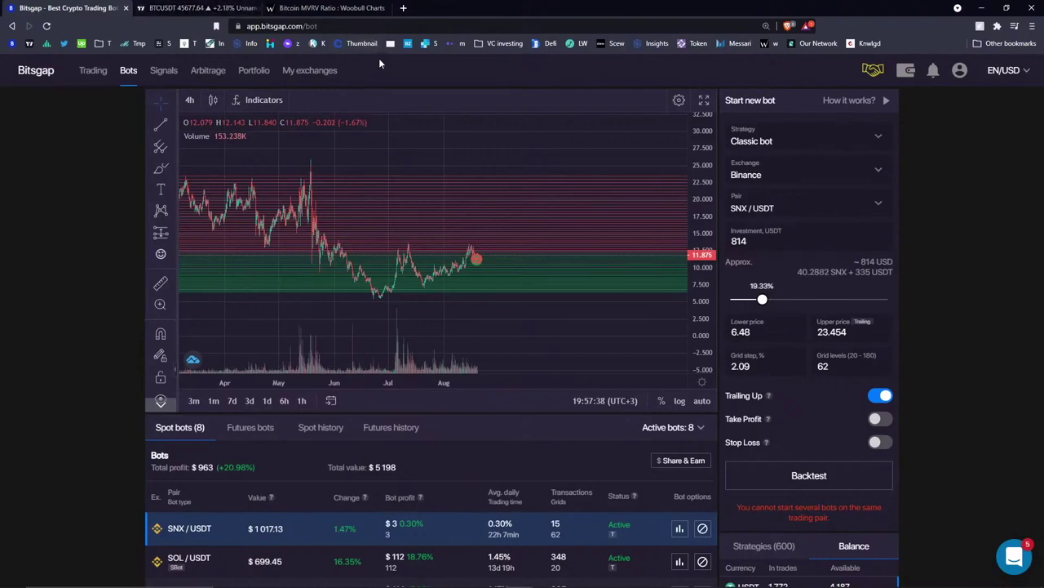
- In a new tab, go to bitsgap.com and open the Bitsgap blog
{"action": "left_click", "coordinate": [404, 9]}
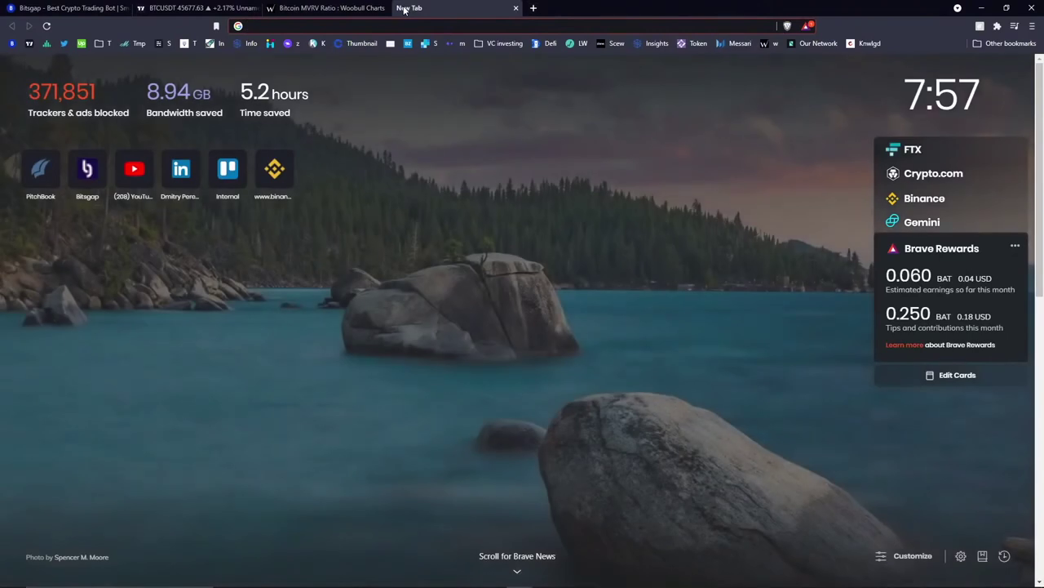
{"action": "type", "text": "bit"}
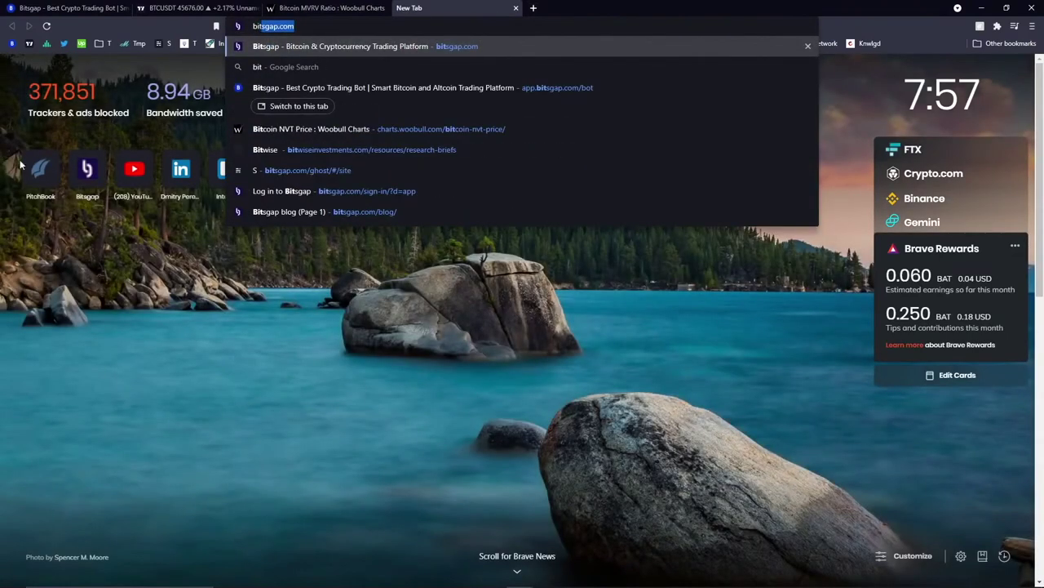
{"action": "left_click", "coordinate": [408, 49]}
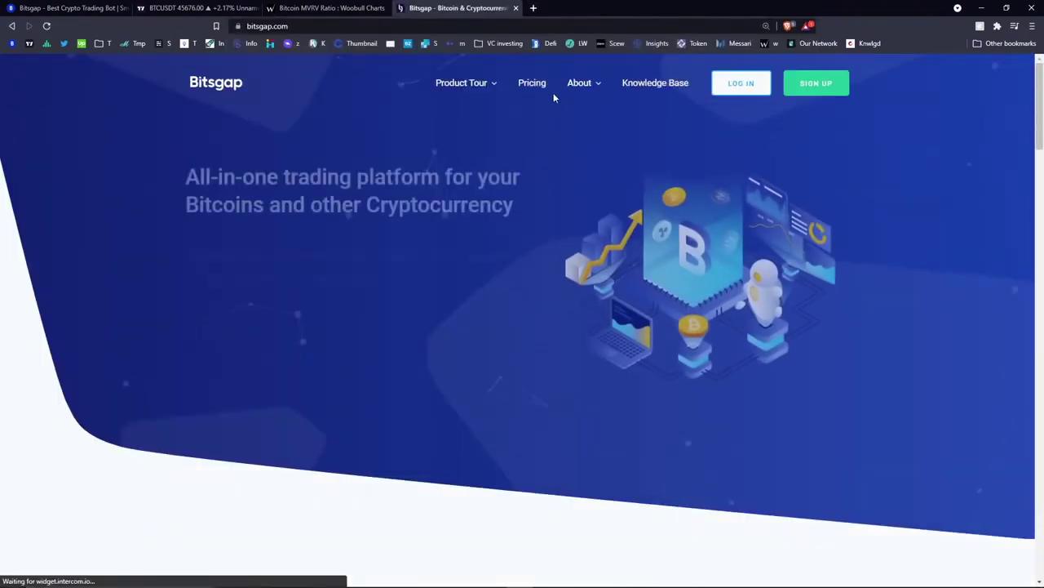
{"action": "mouse_move", "coordinate": [580, 82]}
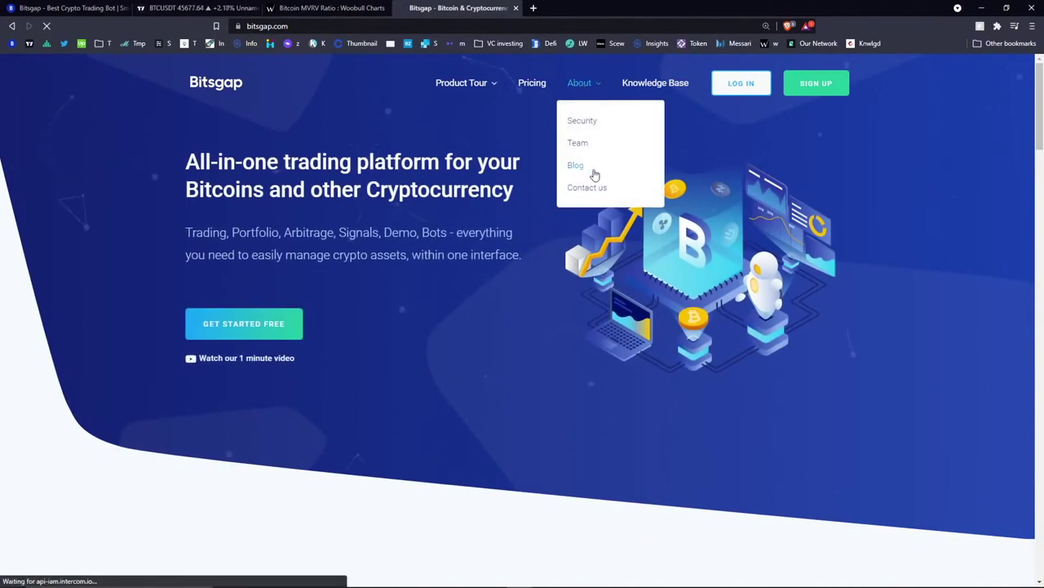
{"action": "left_click", "coordinate": [595, 175]}
- Filter the blog's second page by Trading Bot and open 'Automated strategies - market formations - part I'
{"action": "scroll", "coordinate": [599, 193], "scroll_direction": "down", "scroll_amount": 8}
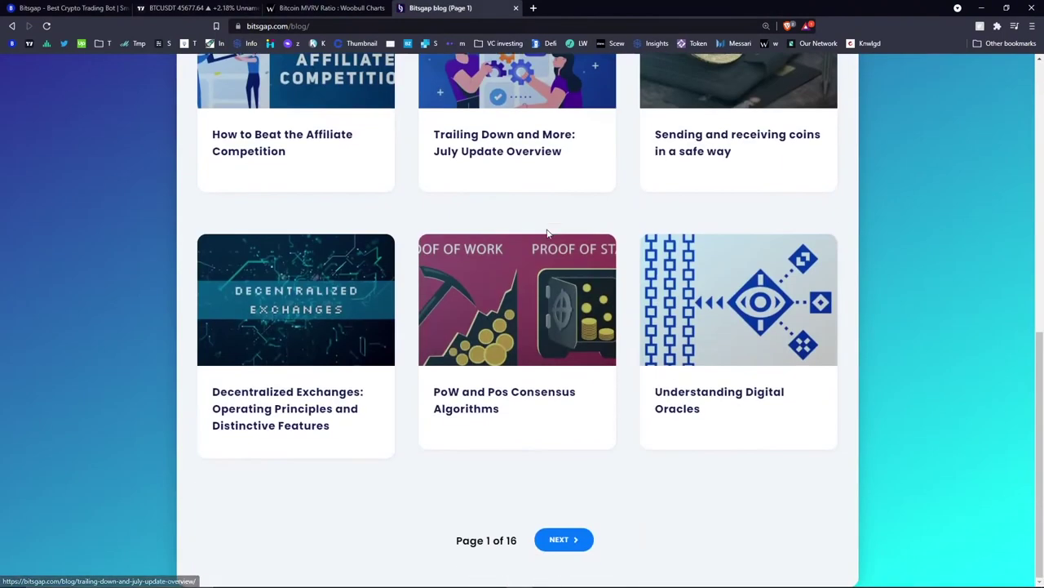
{"action": "left_click", "coordinate": [563, 539]}
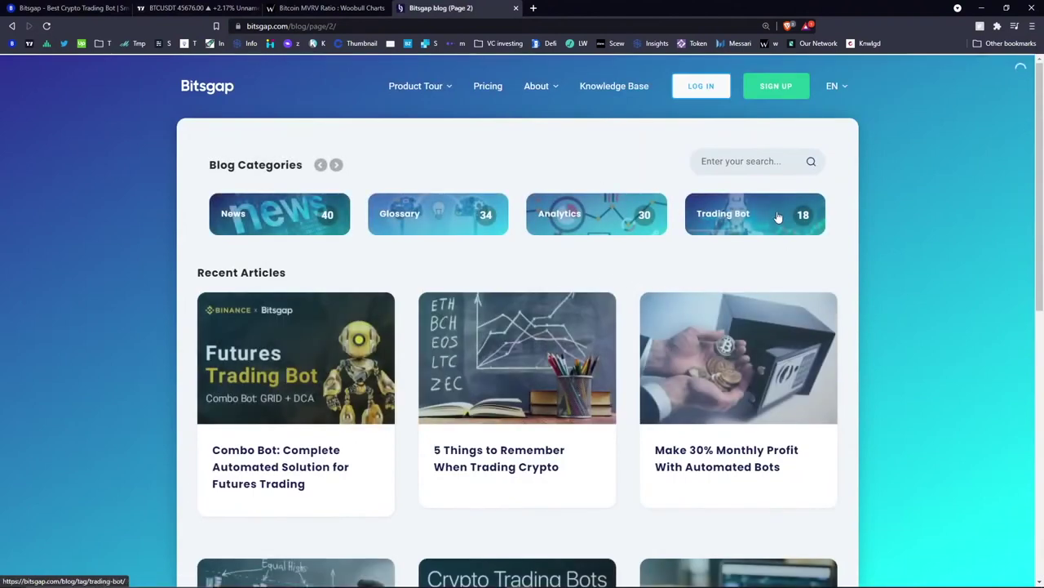
{"action": "left_click", "coordinate": [783, 214]}
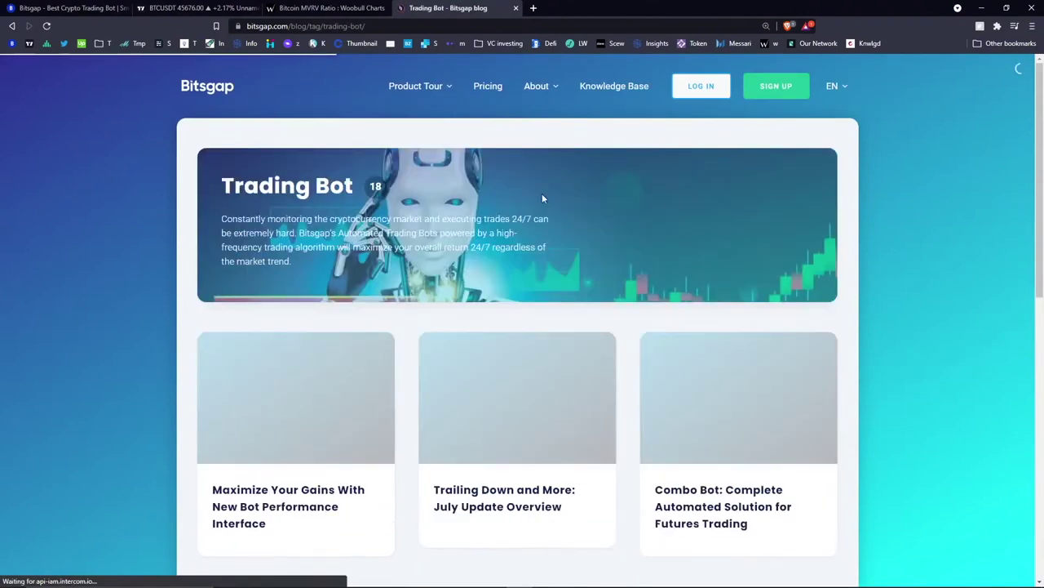
{"action": "scroll", "coordinate": [542, 198], "scroll_direction": "down", "scroll_amount": 5}
{"action": "scroll", "coordinate": [517, 335], "scroll_direction": "down", "scroll_amount": 2}
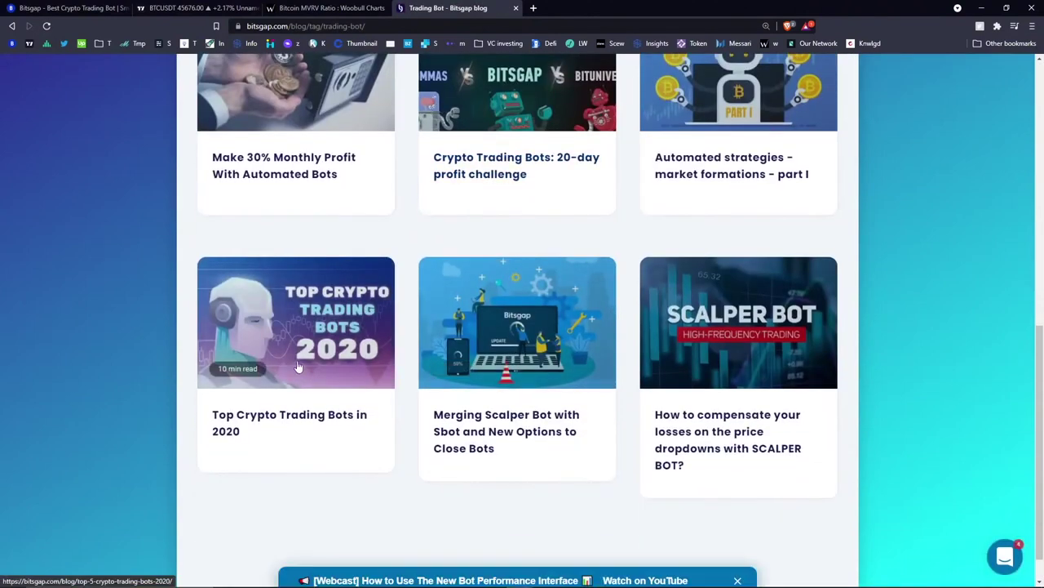
{"action": "scroll", "coordinate": [299, 367], "scroll_direction": "up", "scroll_amount": 3}
{"action": "left_click", "coordinate": [792, 394]}
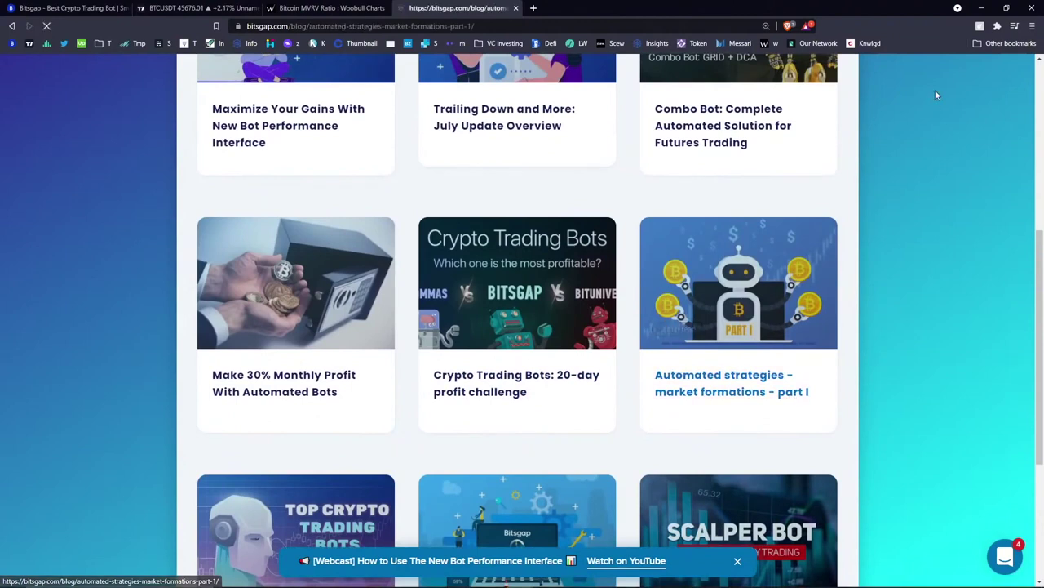
- Read through the article, then return to the bot dashboard tab
{"action": "scroll", "coordinate": [599, 269], "scroll_direction": "down", "scroll_amount": 15}
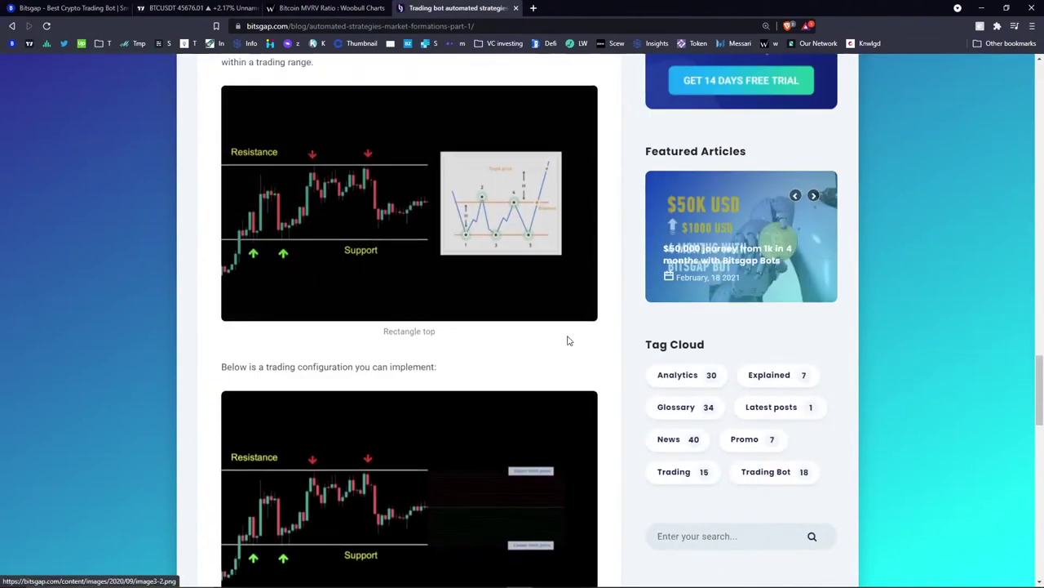
{"action": "scroll", "coordinate": [569, 341], "scroll_direction": "down", "scroll_amount": 9}
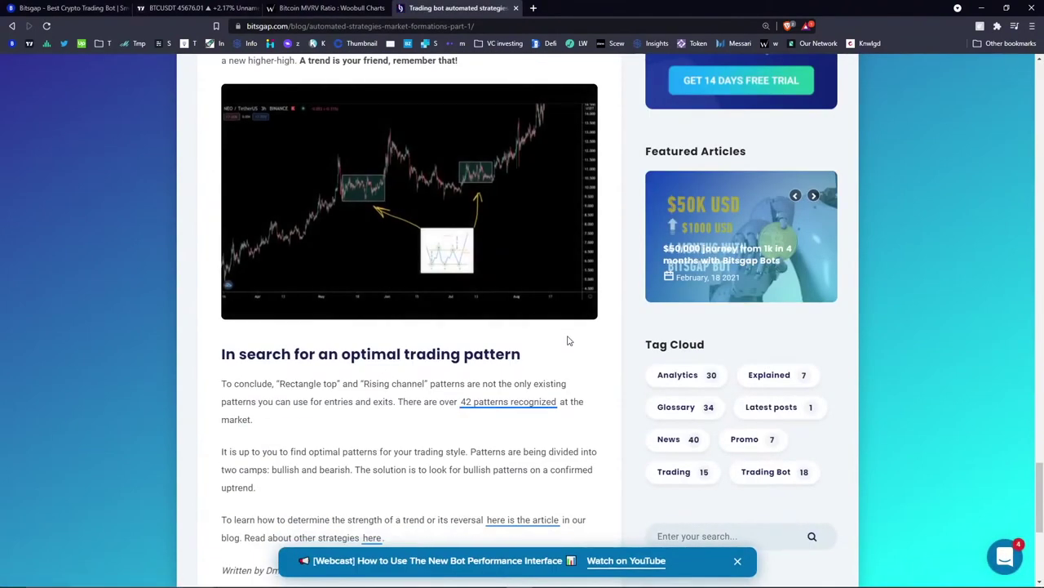
{"action": "scroll", "coordinate": [569, 341], "scroll_direction": "down", "scroll_amount": 4}
{"action": "scroll", "coordinate": [567, 343], "scroll_direction": "up", "scroll_amount": 16}
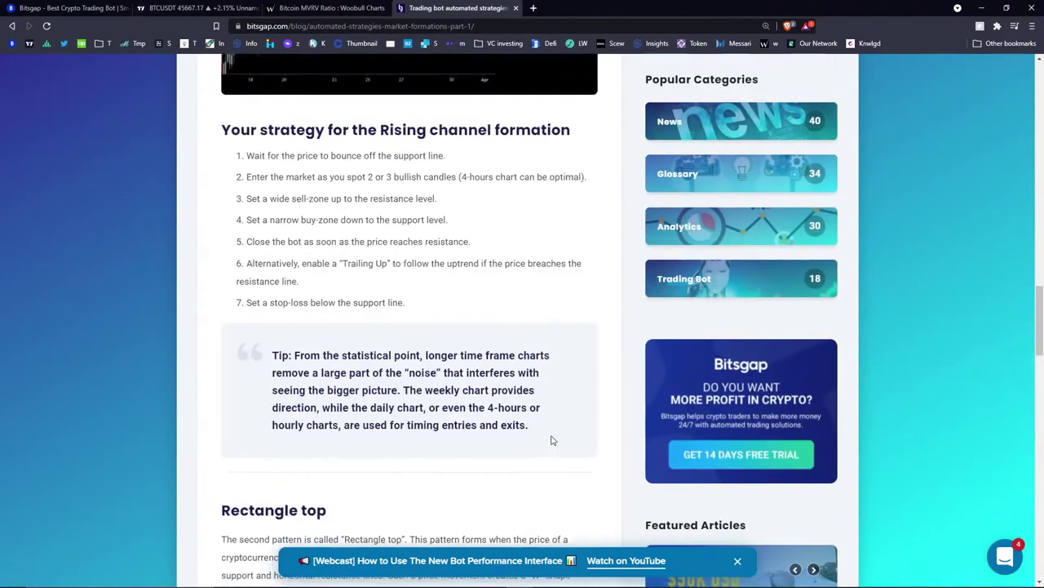
{"action": "scroll", "coordinate": [552, 440], "scroll_direction": "up", "scroll_amount": 15}
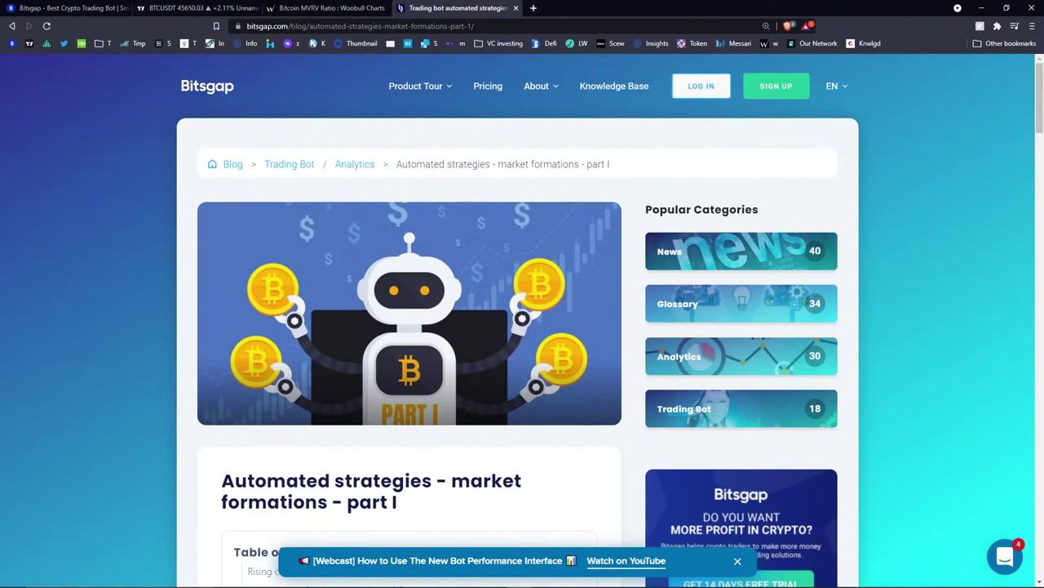
{"action": "left_click", "coordinate": [36, 9]}
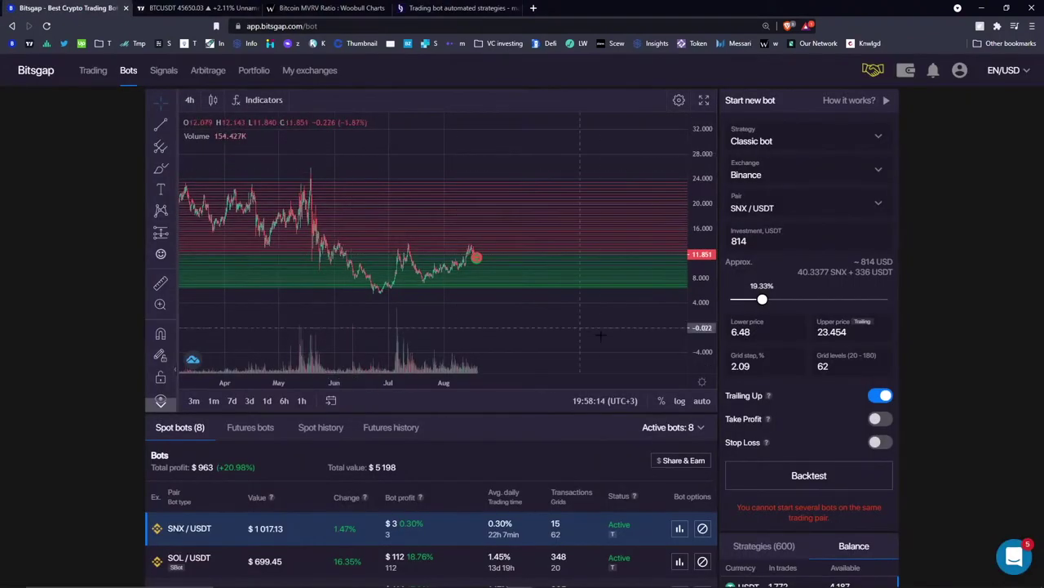
- Scroll the bots page to the active bots table and SNX/USDT Trailing Up settings
{"action": "scroll", "coordinate": [551, 449], "scroll_direction": "down", "scroll_amount": 3}
{"action": "scroll", "coordinate": [730, 240], "scroll_direction": "up", "scroll_amount": 1}
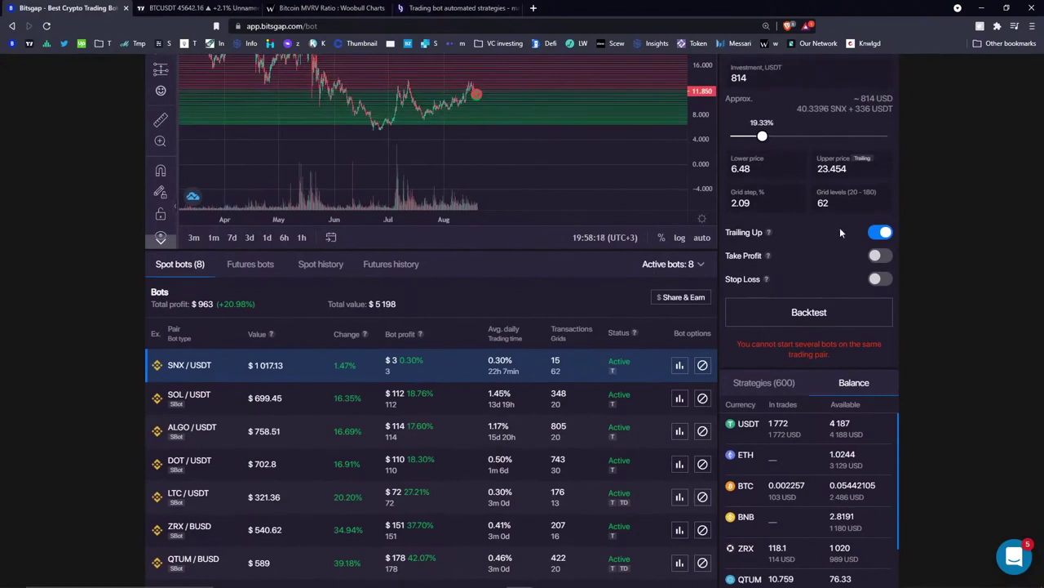
{"action": "scroll", "coordinate": [820, 247], "scroll_direction": "up", "scroll_amount": 1}
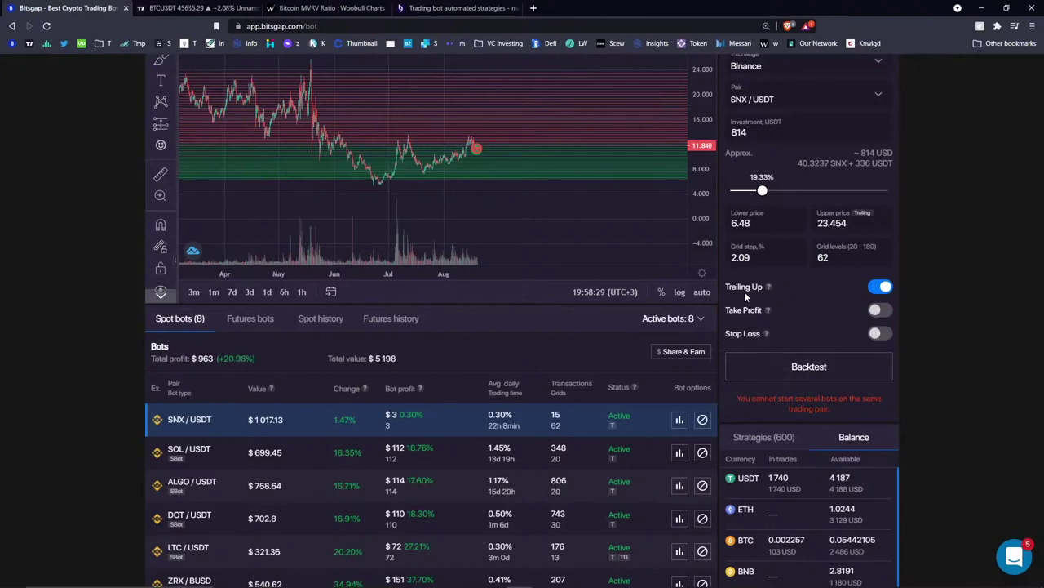
{"action": "scroll", "coordinate": [795, 294], "scroll_direction": "up", "scroll_amount": 1}
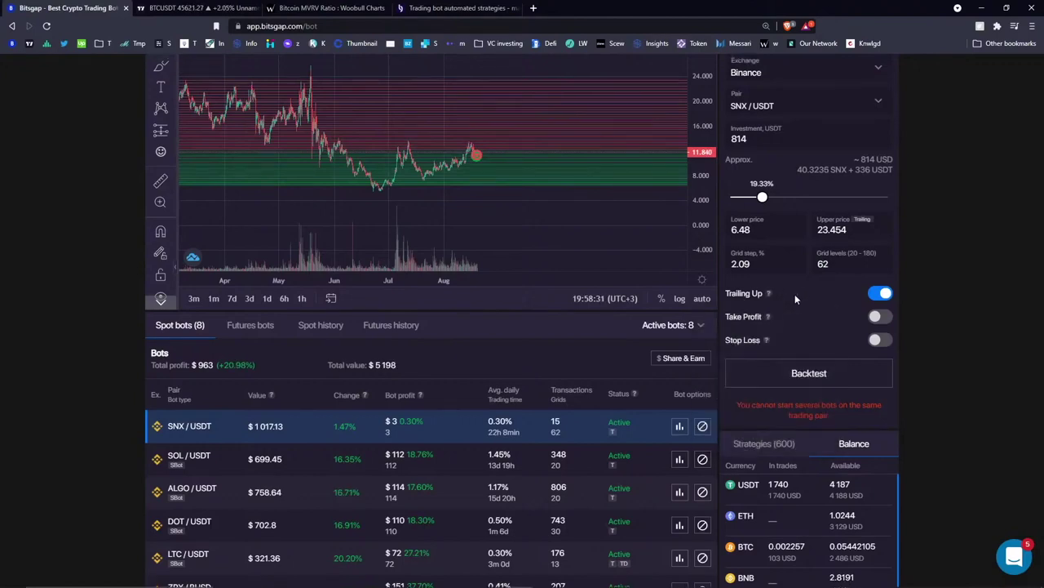